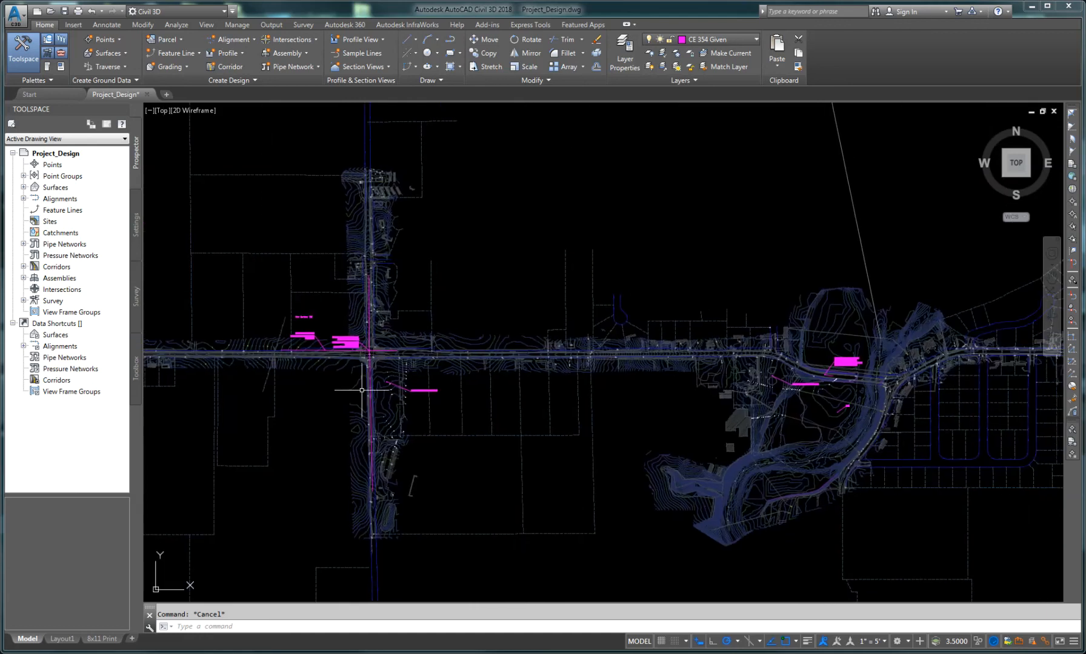
# Step: Examine the drawing's notes marking where the new alignment and profile should start at the intersection
pyautogui.scroll(5, 367, 356)
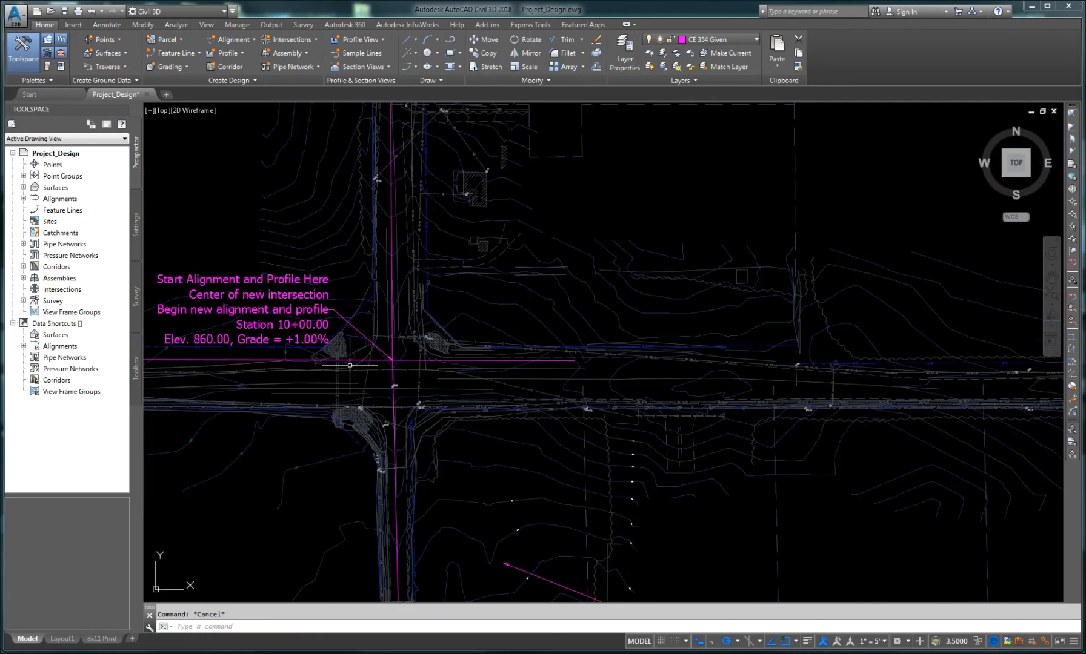
pyautogui.scroll(2, 369, 355)
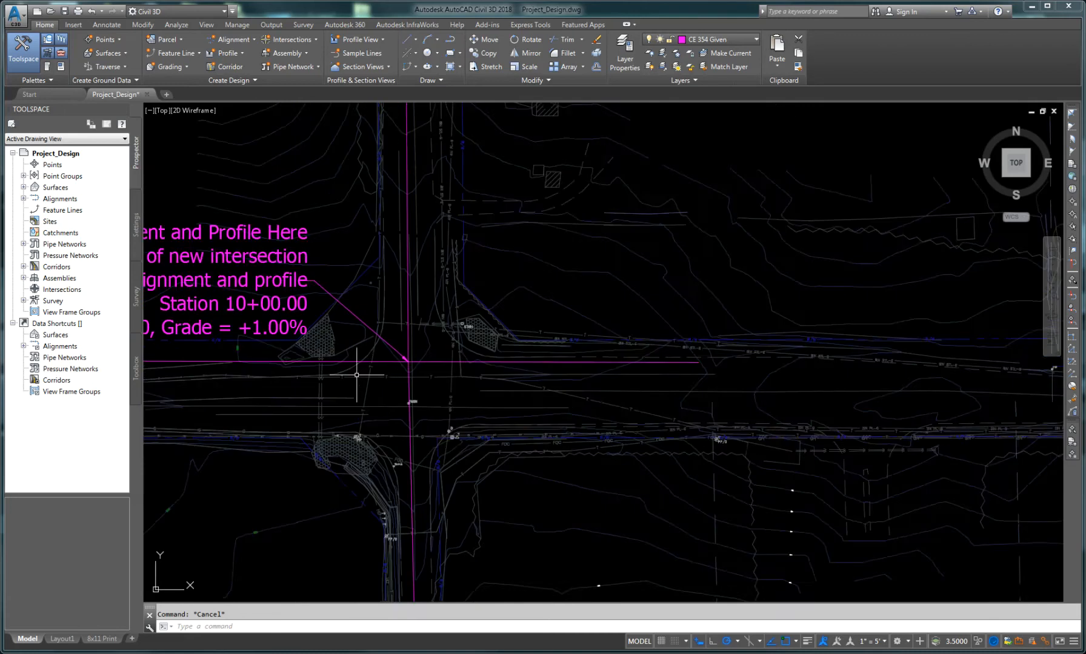
pyautogui.moveTo(364, 377)
pyautogui.mouseDown(button='middle')
pyautogui.moveTo(533, 374)
pyautogui.moveTo(525, 406)
pyautogui.mouseUp(button='middle')
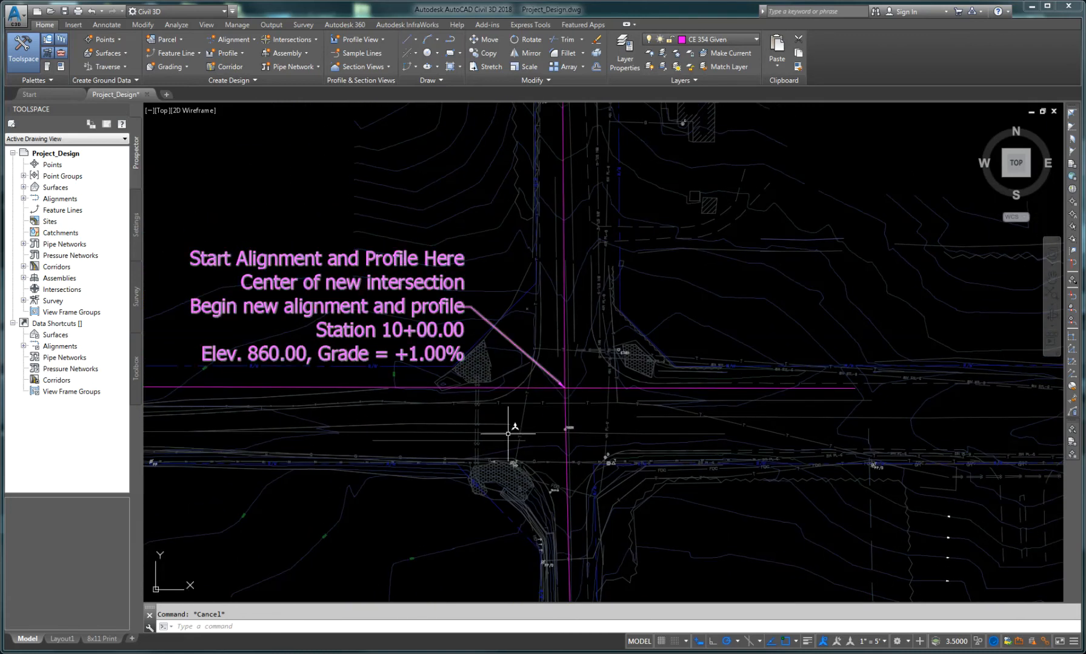
pyautogui.moveTo(500, 439)
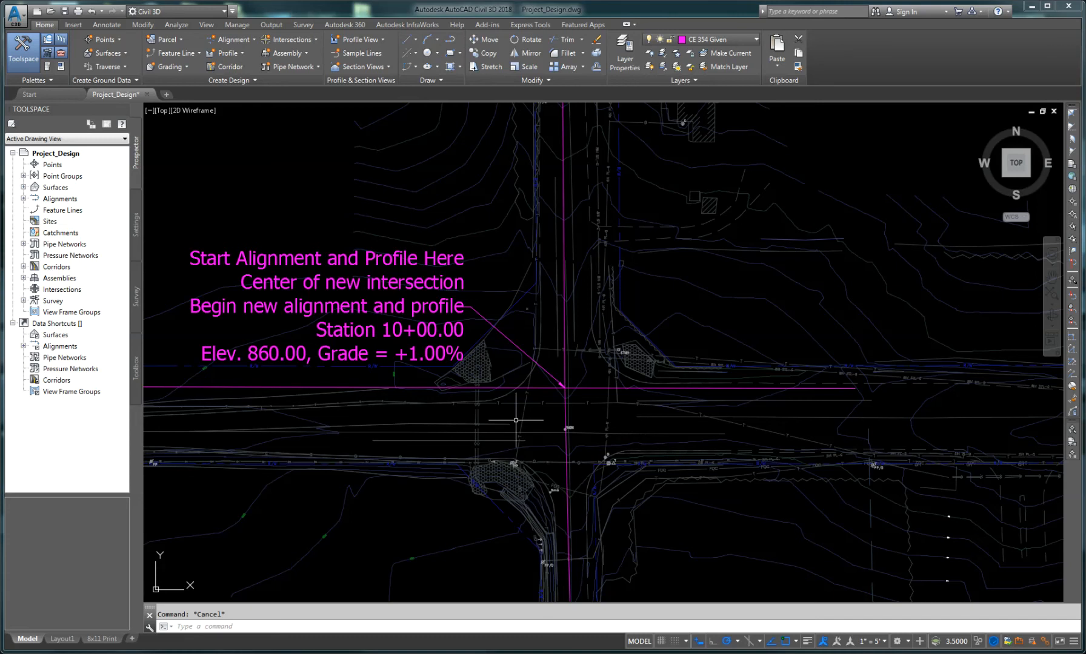
pyautogui.scroll(-3, 696, 426)
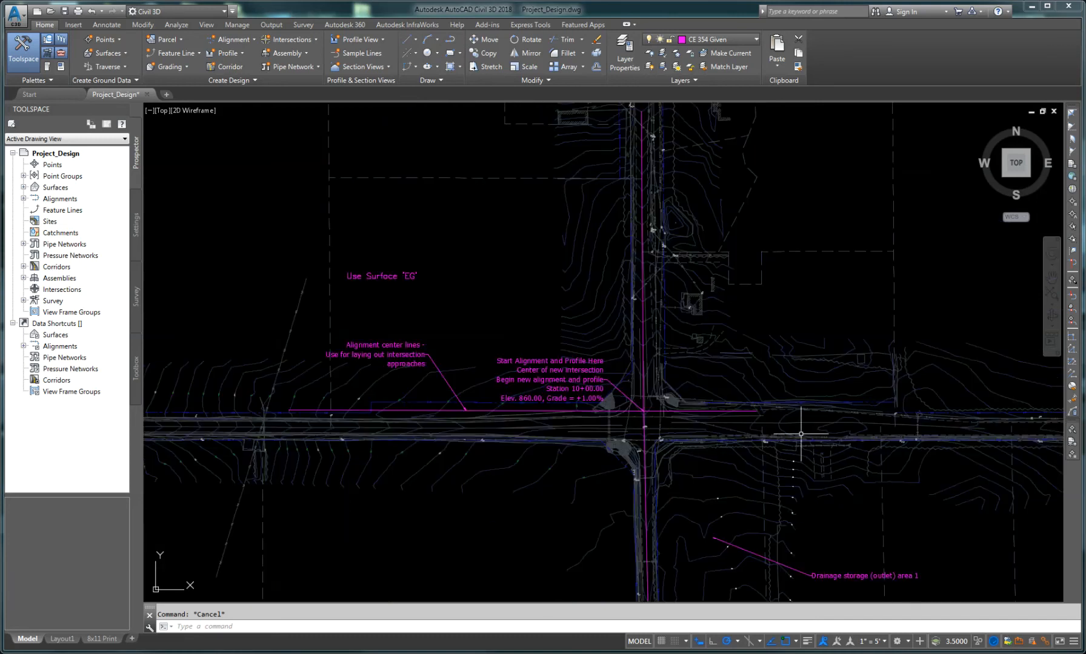
pyautogui.moveTo(801, 434)
pyautogui.mouseDown(button='middle')
pyautogui.moveTo(710, 417)
pyautogui.moveTo(541, 418)
pyautogui.mouseUp(button='middle')
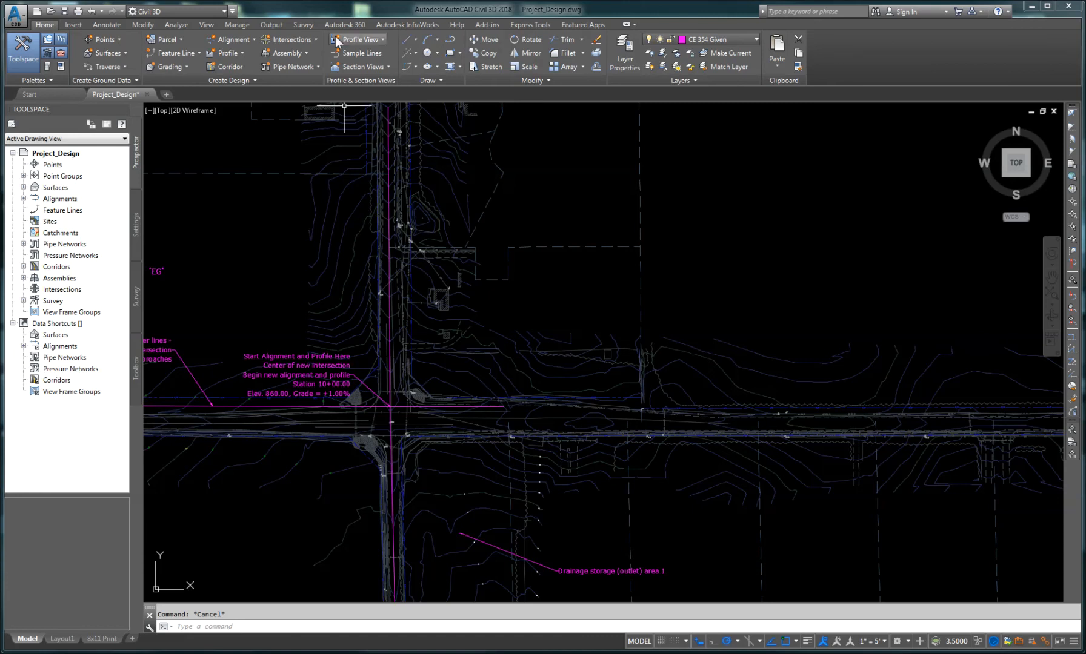
pyautogui.scroll(4, 376, 417)
pyautogui.moveTo(376, 417); pyautogui.dragTo(498, 422, button='middle')
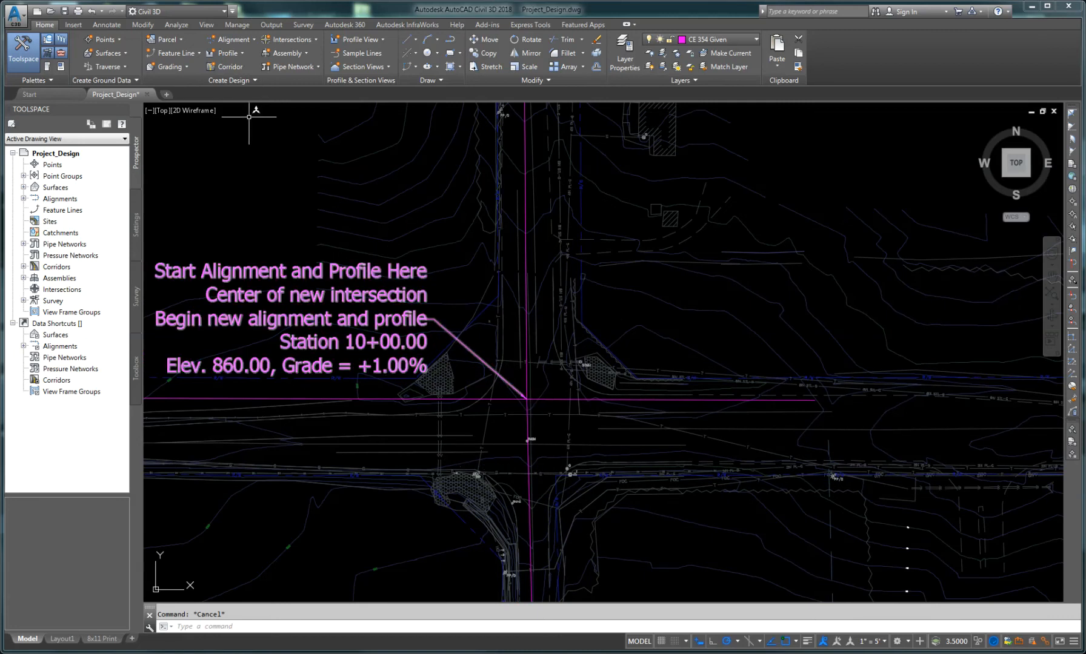
# Step: Start the Alignment Creation Tools and clear the default alignment name, entering PRK as the name
pyautogui.click(232, 38)
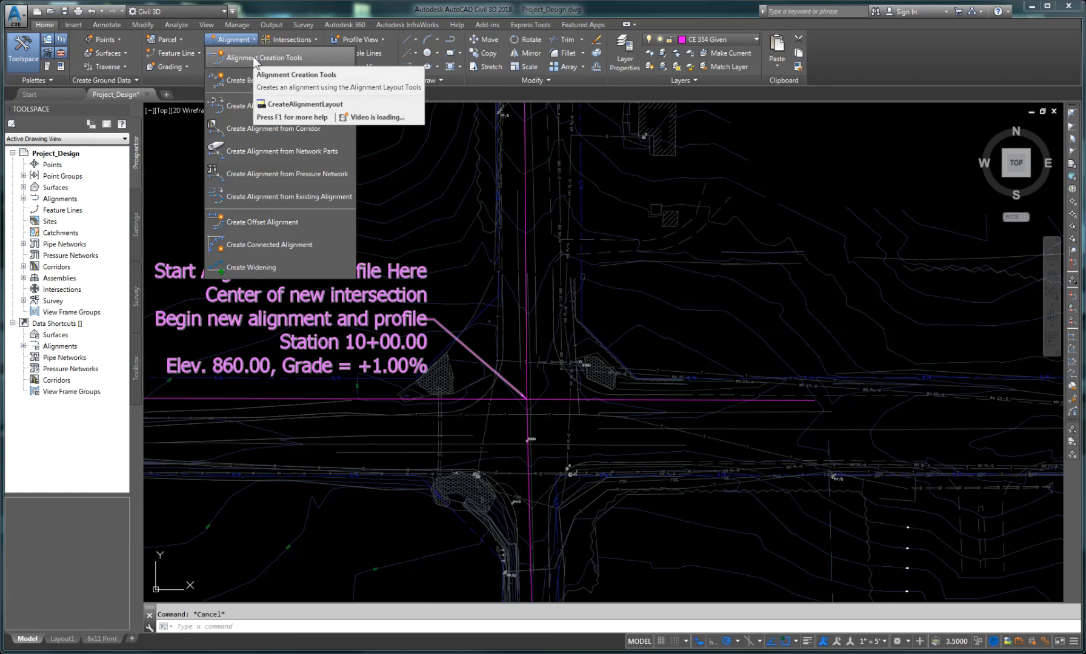
pyautogui.click(253, 57)
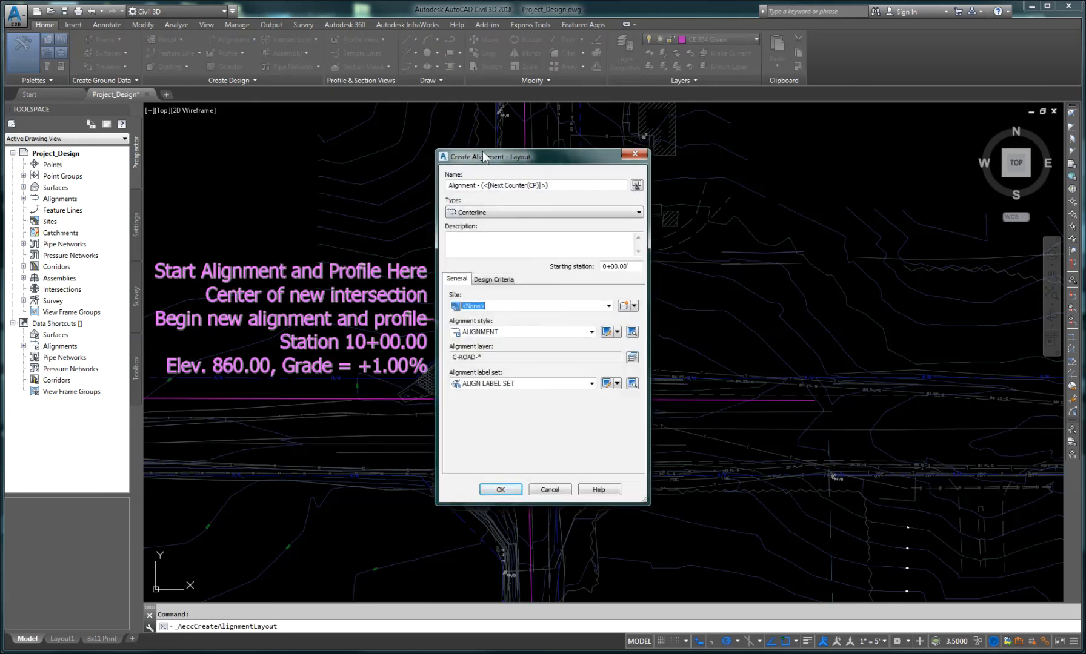
pyautogui.moveTo(483, 152); pyautogui.dragTo(383, 148)
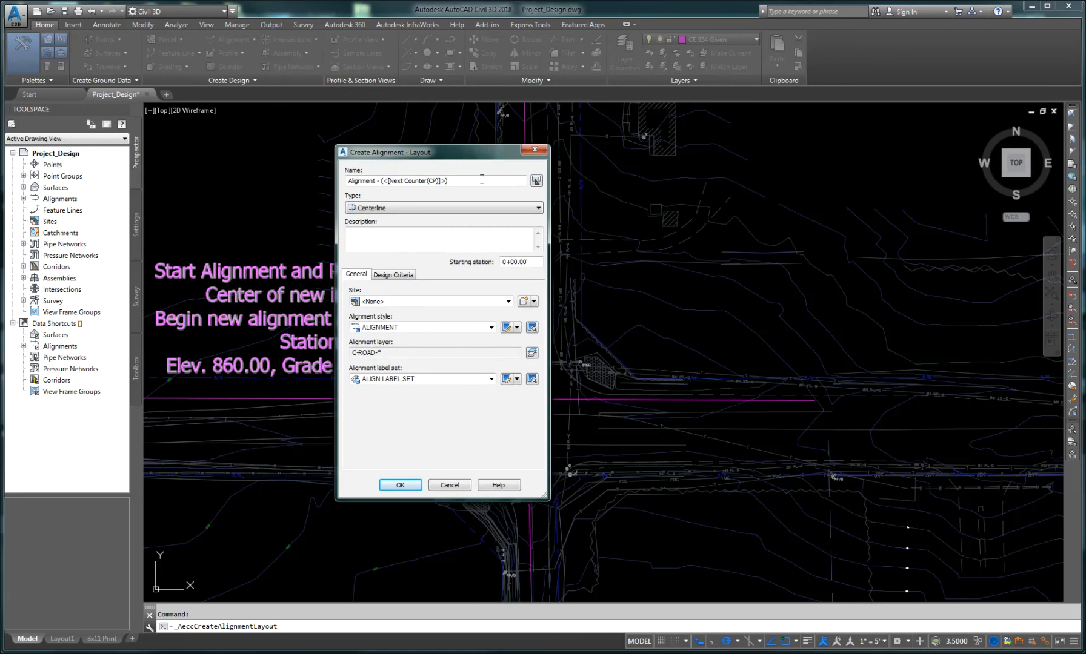
pyautogui.moveTo(470, 183); pyautogui.dragTo(345, 183)
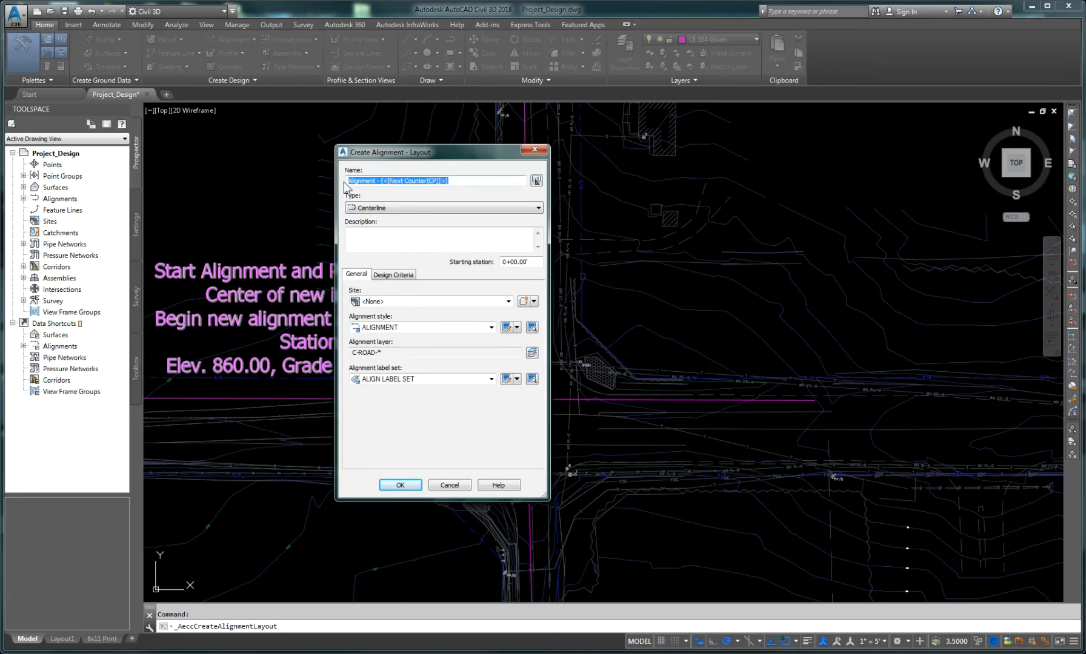
pyautogui.press('Delete')
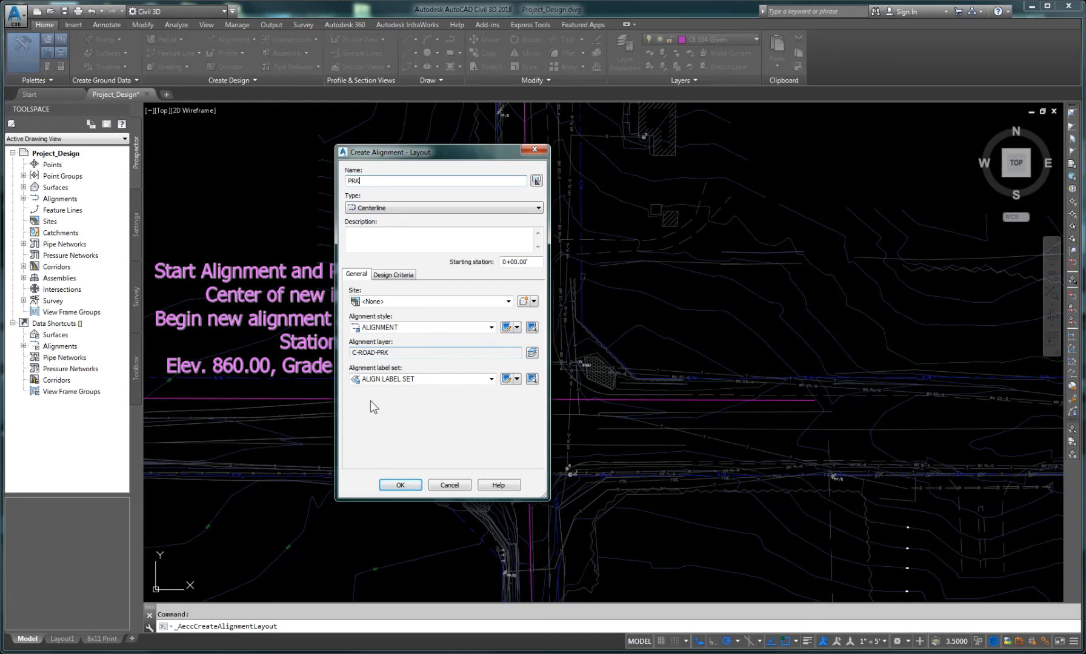
# Step: Keep the ALIGN LABEL SET label set, set the starting station to 1000, and confirm the alignment settings
pyautogui.click(491, 379)
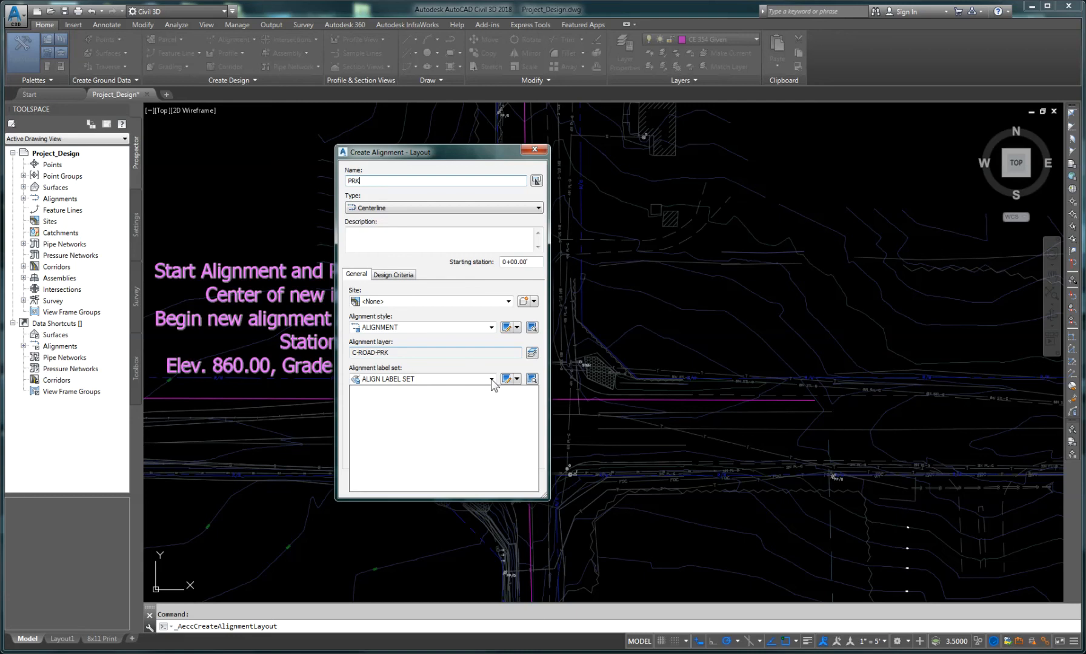
pyautogui.click(440, 380)
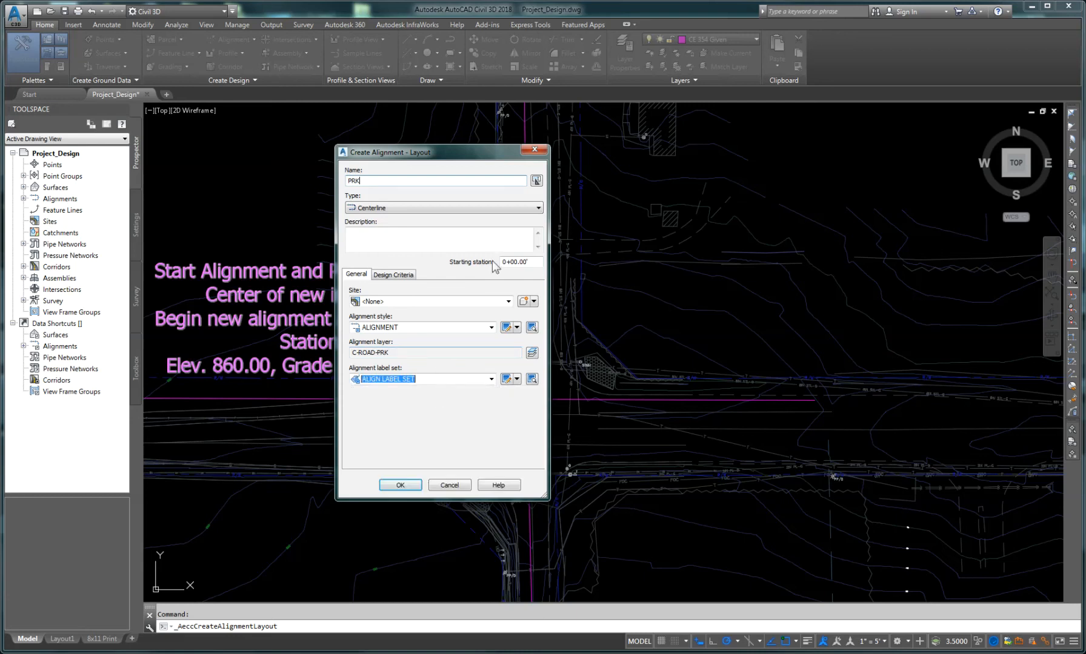
pyautogui.click(531, 261)
pyautogui.moveTo(530, 261); pyautogui.dragTo(489, 265)
pyautogui.write('1000')
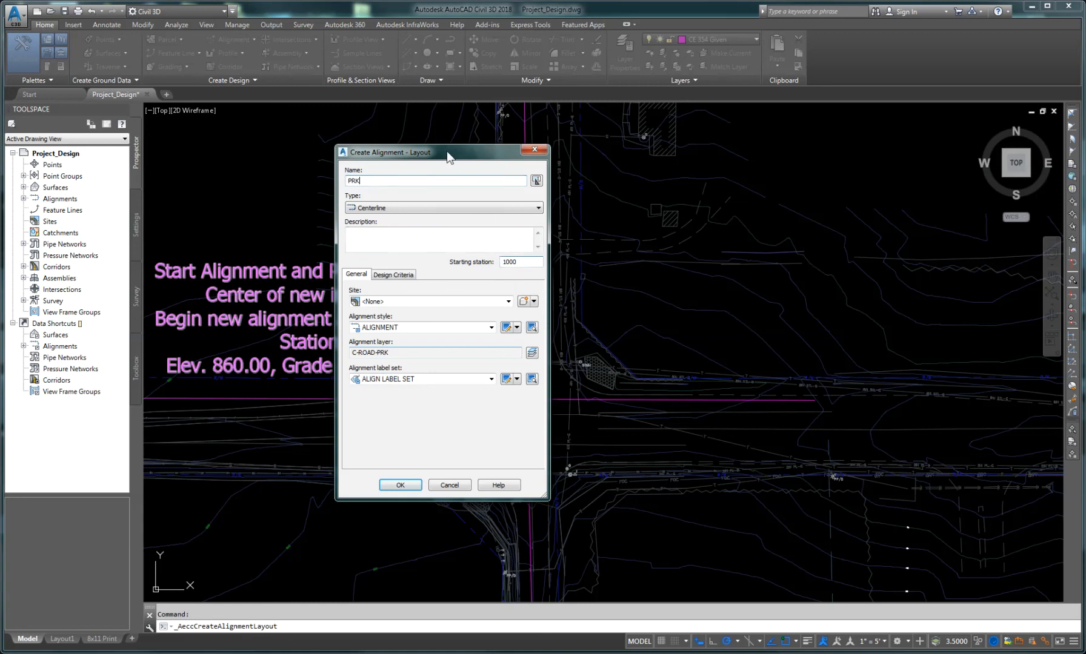
pyautogui.moveTo(456, 163)
pyautogui.mouseDown()
pyautogui.moveTo(659, 209)
pyautogui.moveTo(638, 207)
pyautogui.moveTo(506, 185)
pyautogui.moveTo(689, 193)
pyautogui.moveTo(438, 193)
pyautogui.mouseUp()
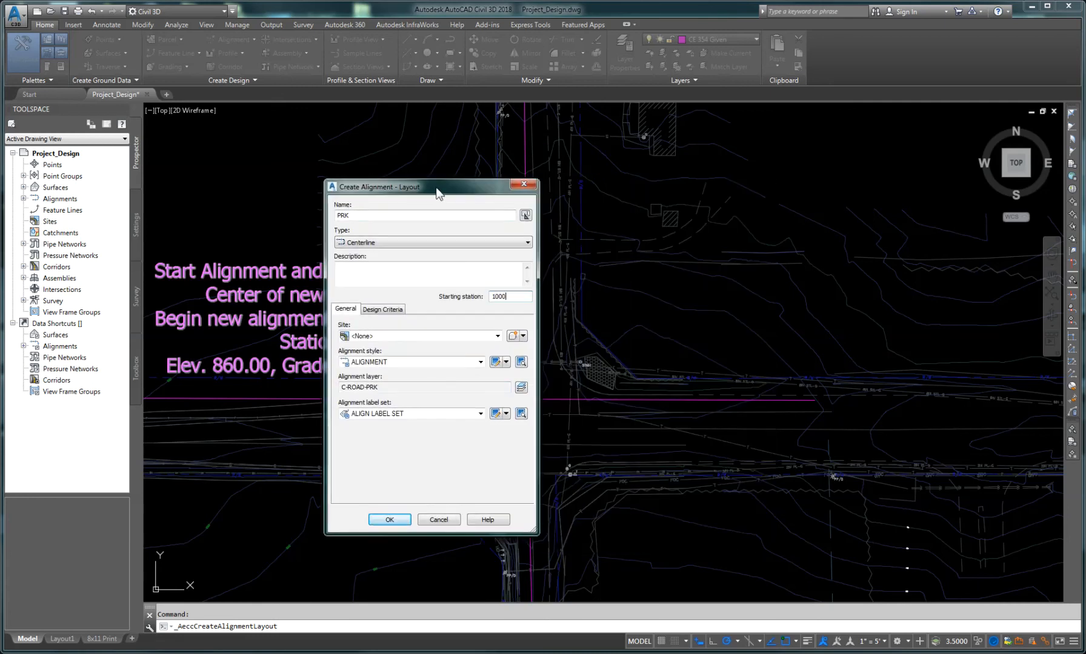
pyautogui.click(393, 519)
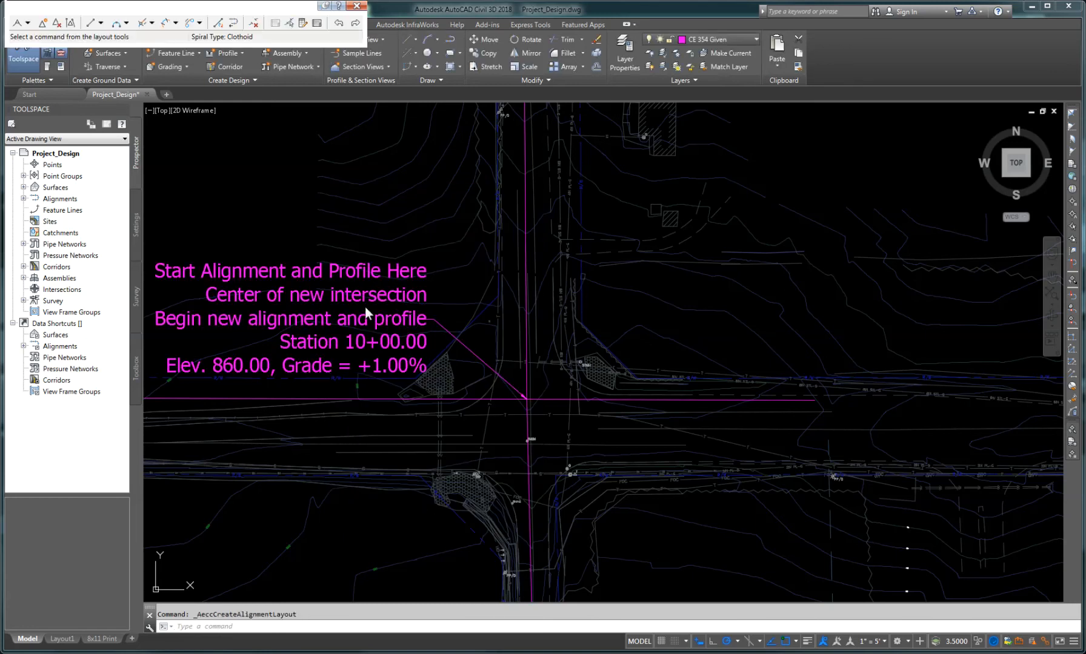
# Step: Start a tangent-tangent layout without curves and pick the start point at the center of the new intersection
pyautogui.moveTo(246, 11)
pyautogui.mouseDown()
pyautogui.moveTo(356, 114)
pyautogui.moveTo(393, 124)
pyautogui.mouseUp()
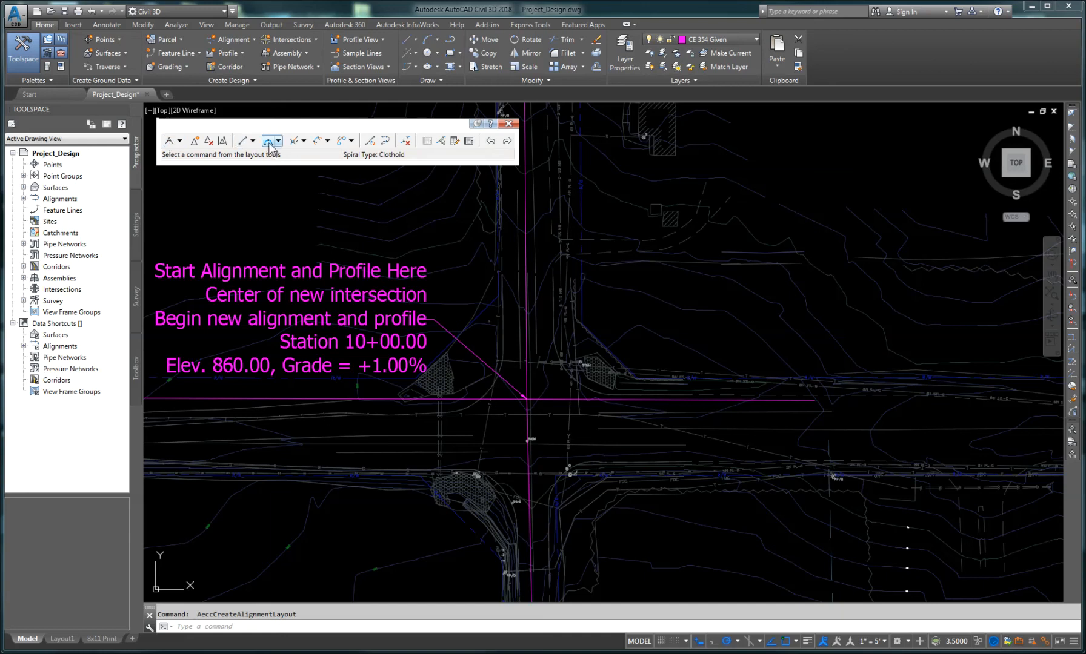
pyautogui.click(169, 140)
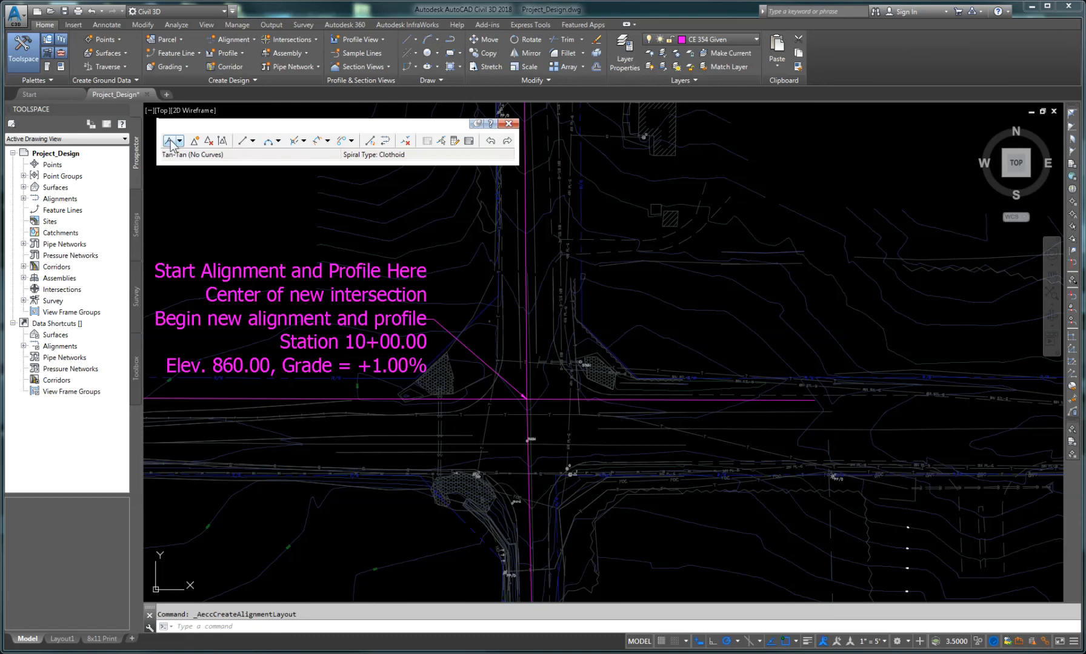
pyautogui.scroll(5, 525, 400)
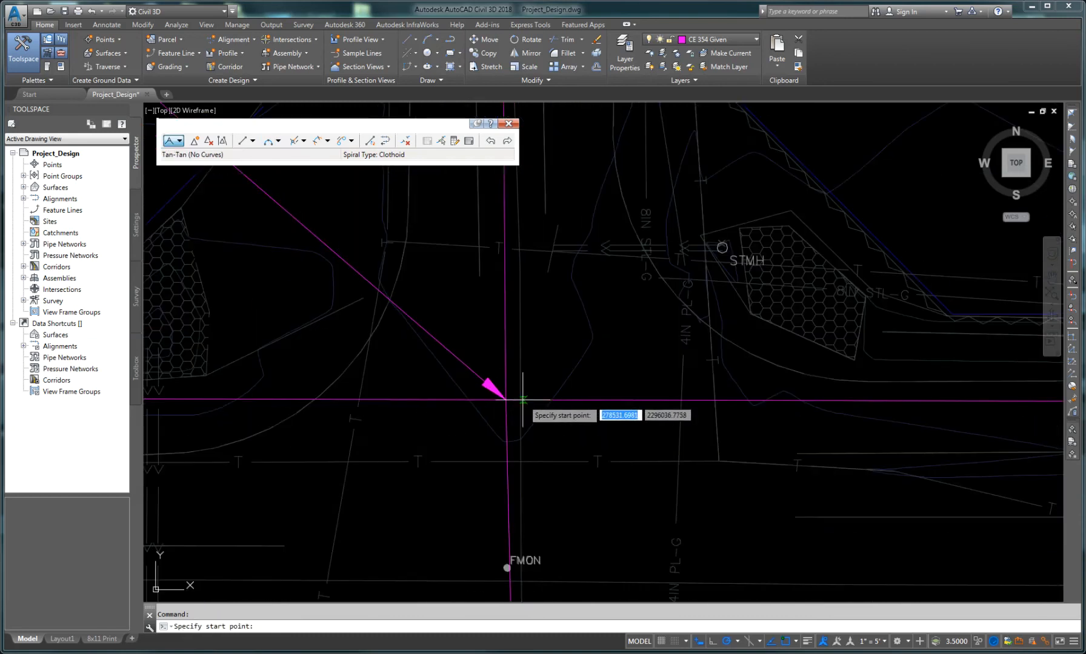
pyautogui.click(505, 400)
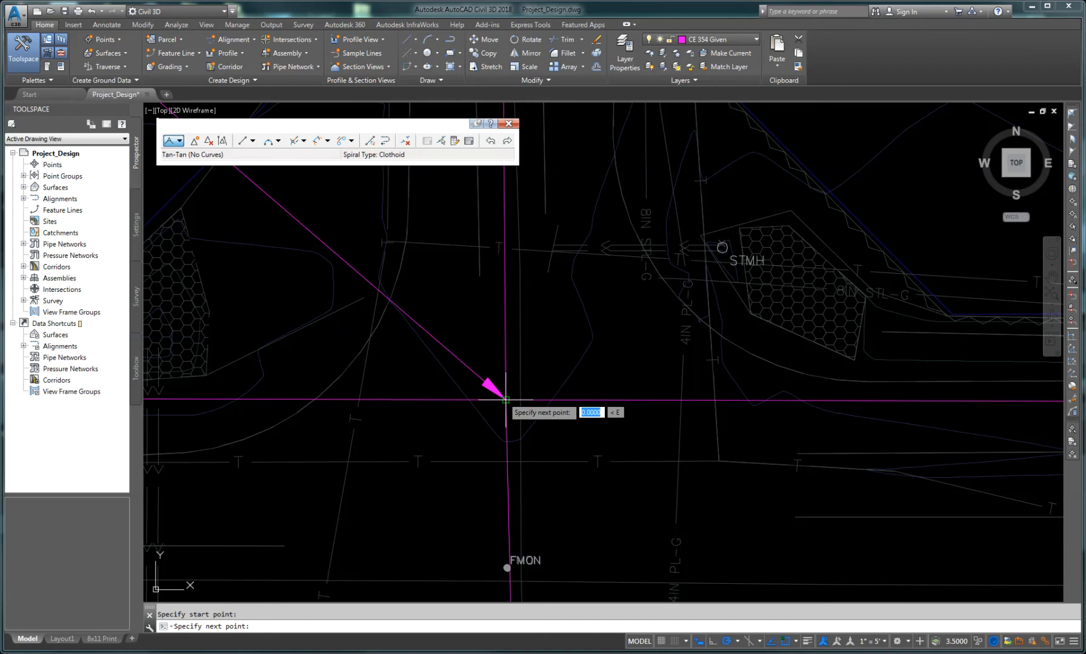
# Step: Place the next alignment point at the eastern endpoint of the magenta center line
pyautogui.scroll(-4, 574, 431)
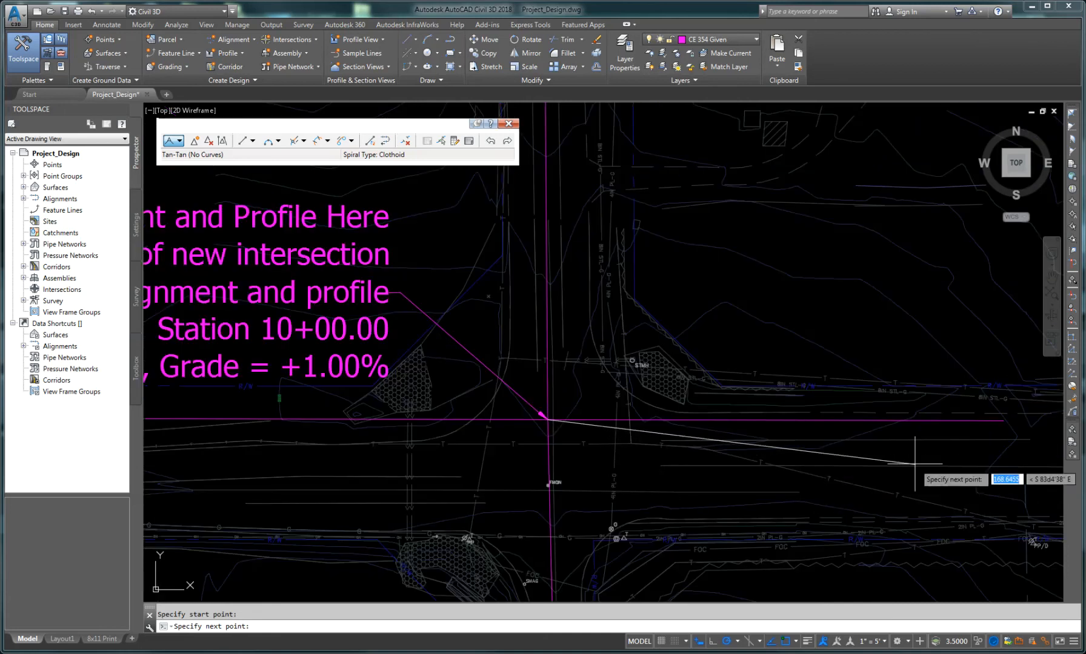
pyautogui.moveTo(916, 455)
pyautogui.mouseDown(button='middle')
pyautogui.moveTo(776, 434)
pyautogui.moveTo(569, 435)
pyautogui.mouseUp(button='middle')
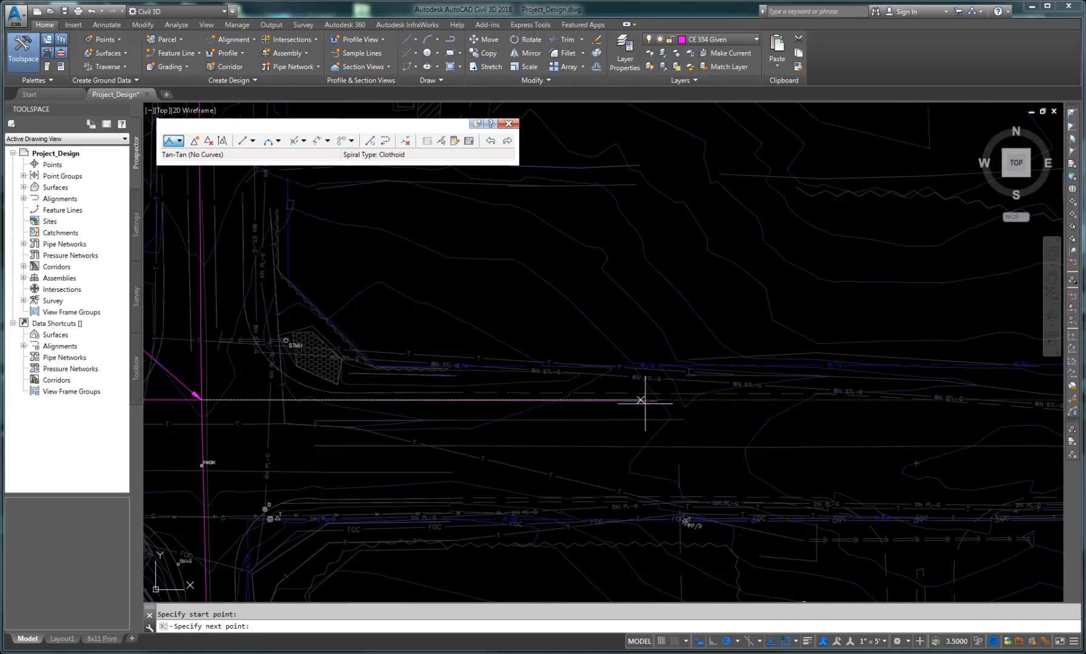
pyautogui.scroll(2, 649, 400)
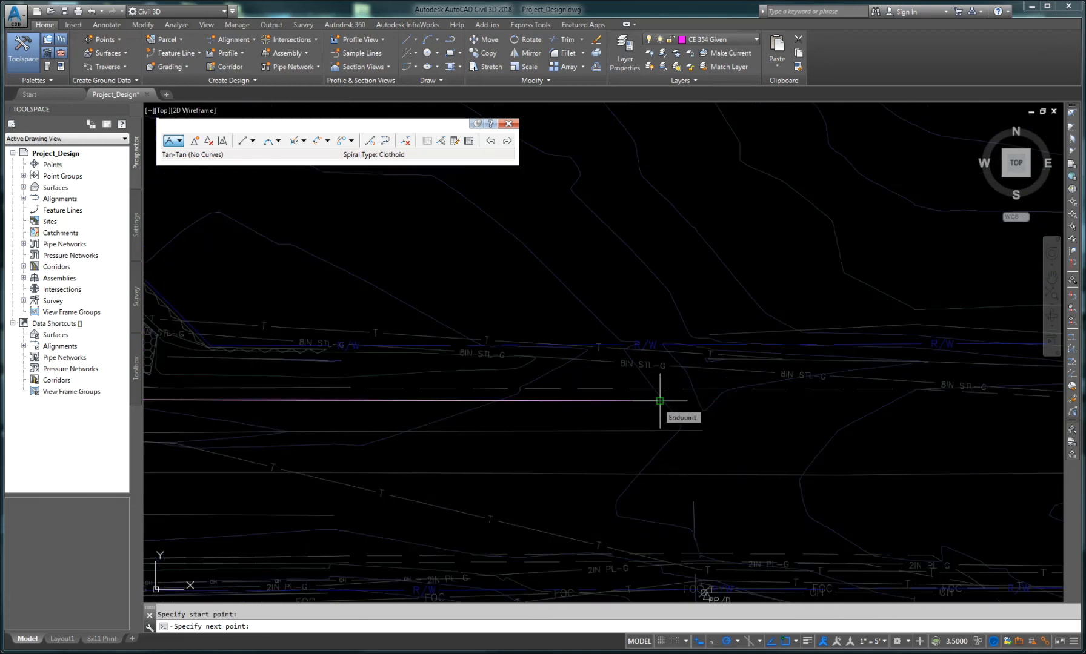
pyautogui.click(660, 401)
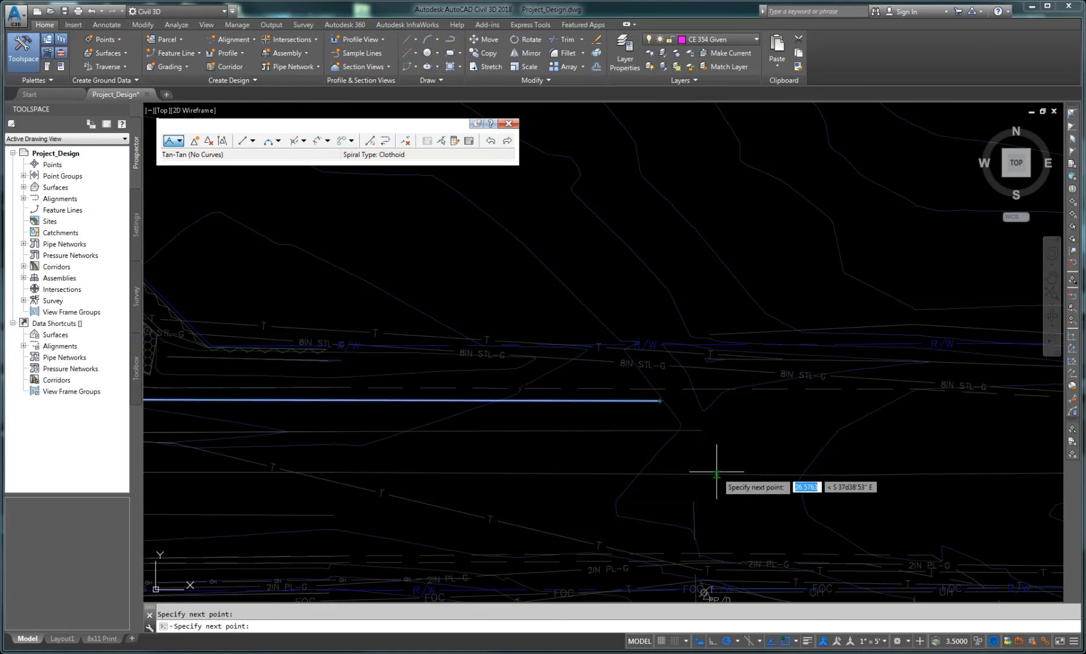
# Step: Place the next alignment point farther east along the existing road
pyautogui.scroll(-4, 649, 433)
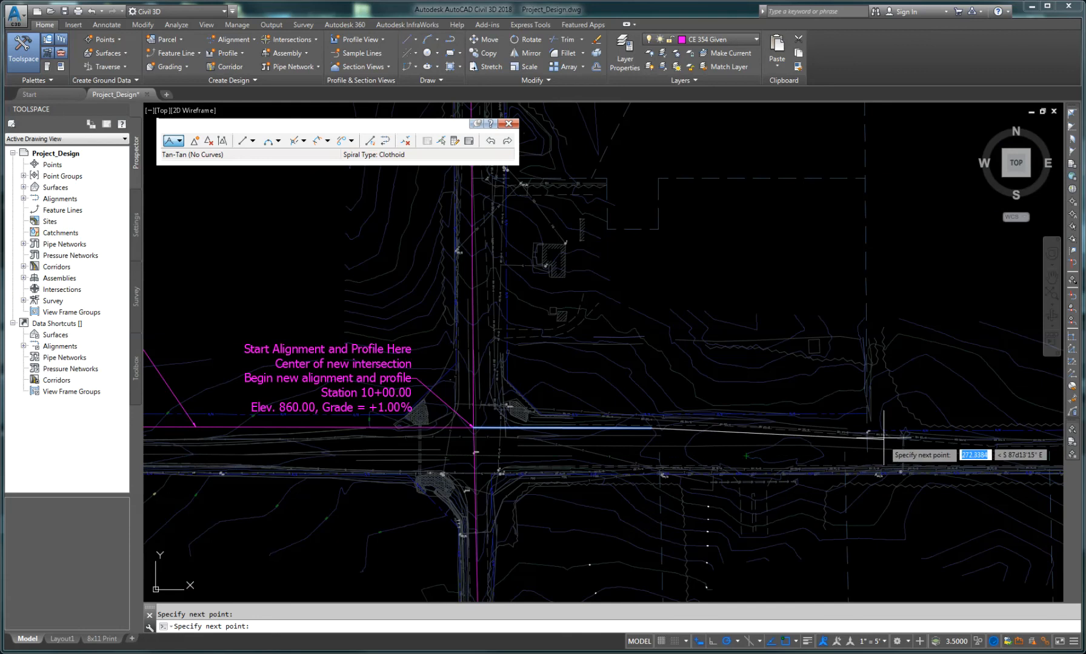
pyautogui.moveTo(887, 436)
pyautogui.mouseDown(button='middle')
pyautogui.moveTo(686, 417)
pyautogui.moveTo(576, 382)
pyautogui.moveTo(589, 399)
pyautogui.moveTo(607, 400)
pyautogui.mouseUp(button='middle')
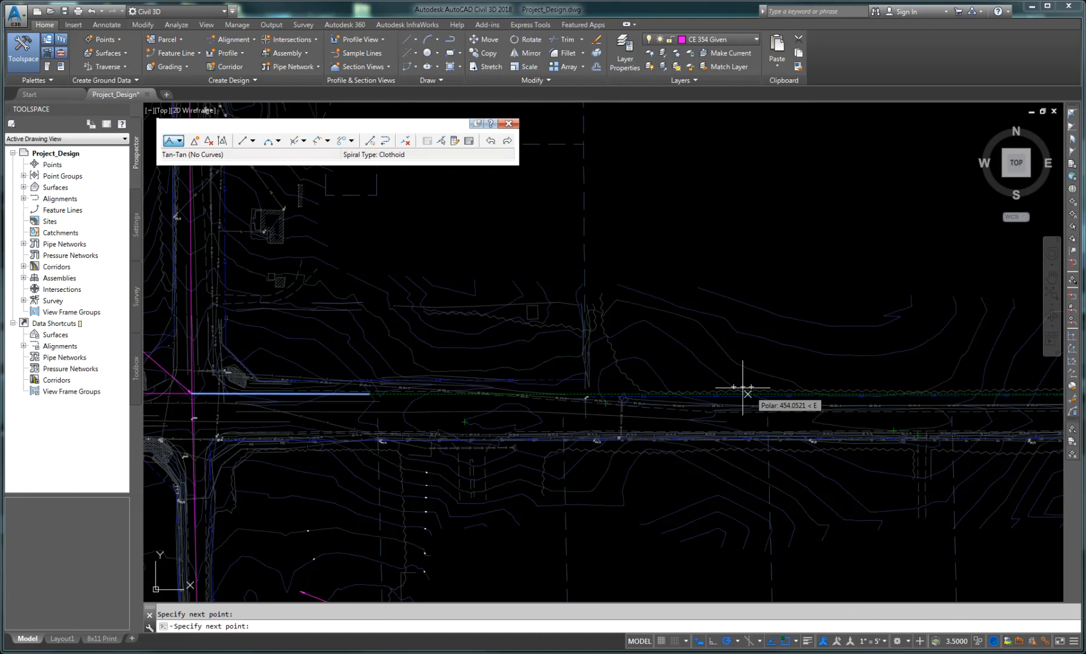
pyautogui.click(845, 387)
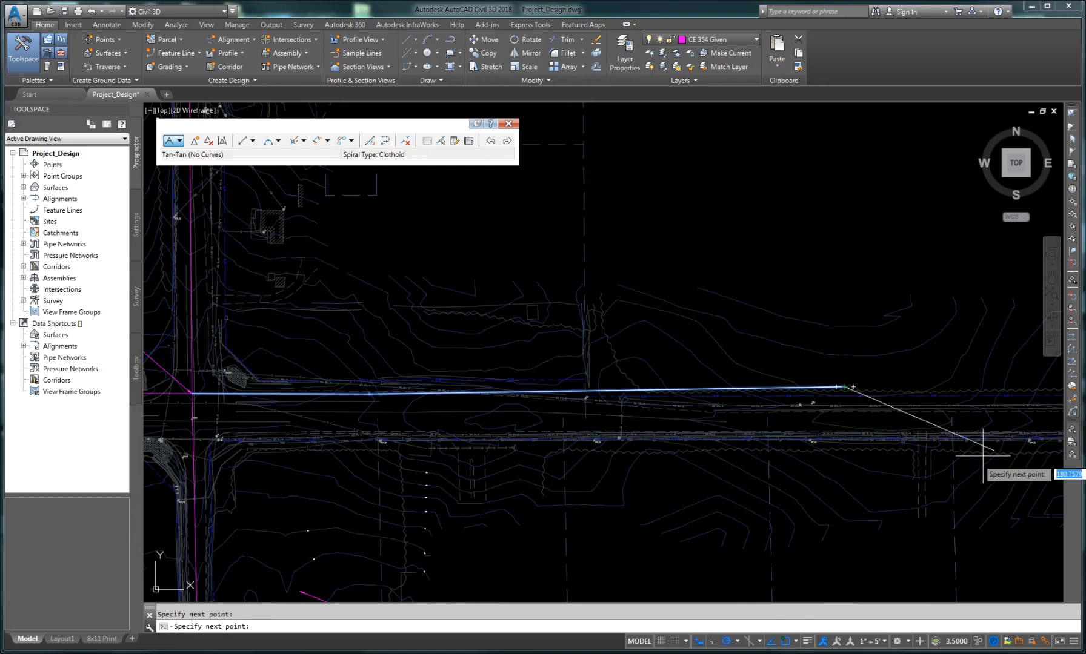
# Step: Place the next alignment point southeast, near the road's south side
pyautogui.moveTo(933, 442)
pyautogui.mouseDown(button='middle')
pyautogui.moveTo(671, 315)
pyautogui.moveTo(617, 312)
pyautogui.mouseUp(button='middle')
pyautogui.moveTo(846, 352)
pyautogui.mouseDown(button='middle')
pyautogui.moveTo(560, 364)
pyautogui.moveTo(755, 400)
pyautogui.mouseUp(button='middle')
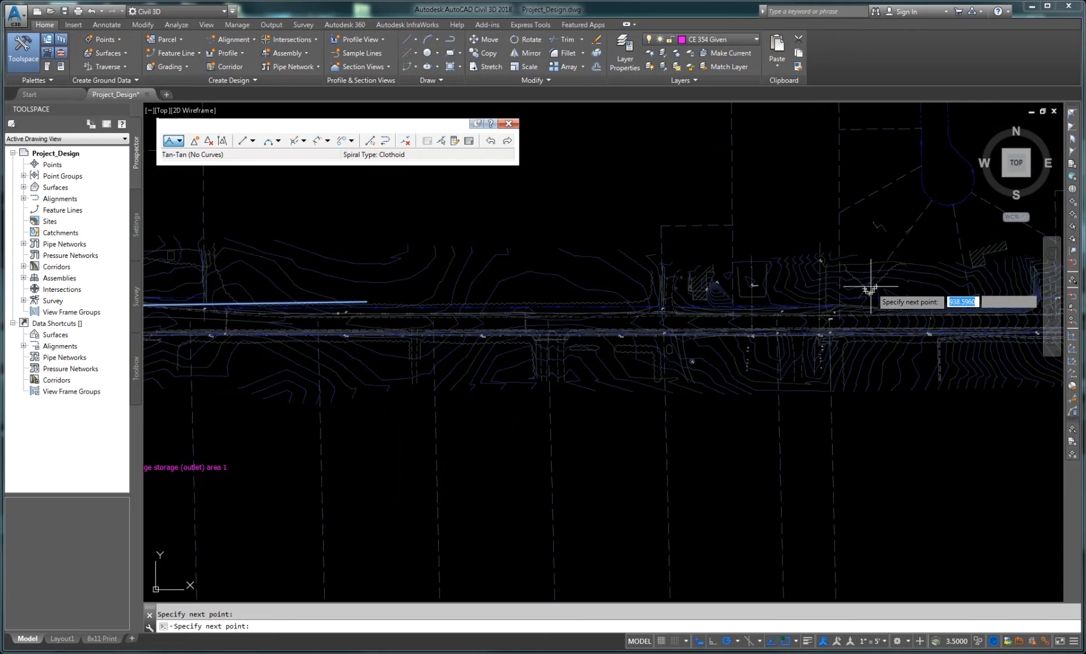
pyautogui.moveTo(927, 379); pyautogui.dragTo(596, 424, button='middle')
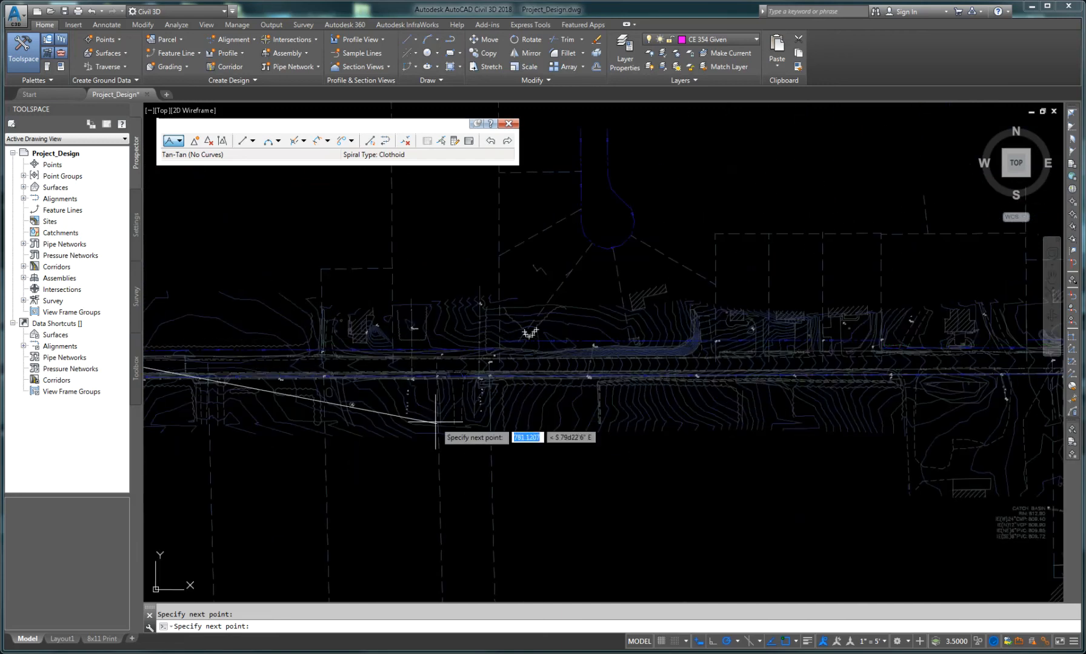
pyautogui.moveTo(416, 410); pyautogui.dragTo(800, 426, button='middle')
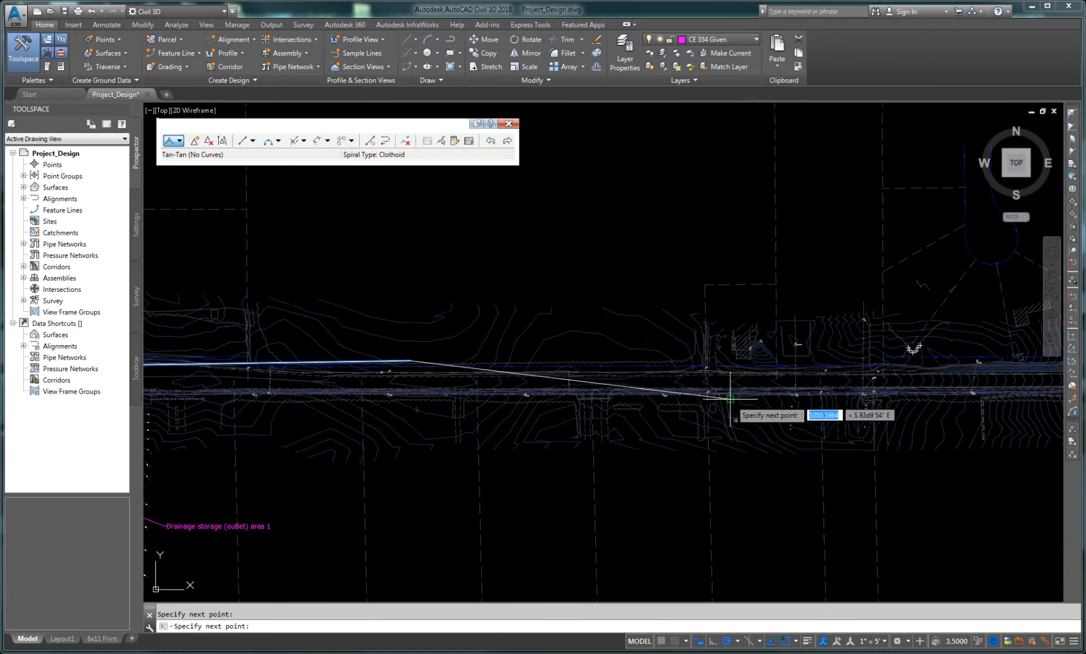
pyautogui.scroll(2, 752, 411)
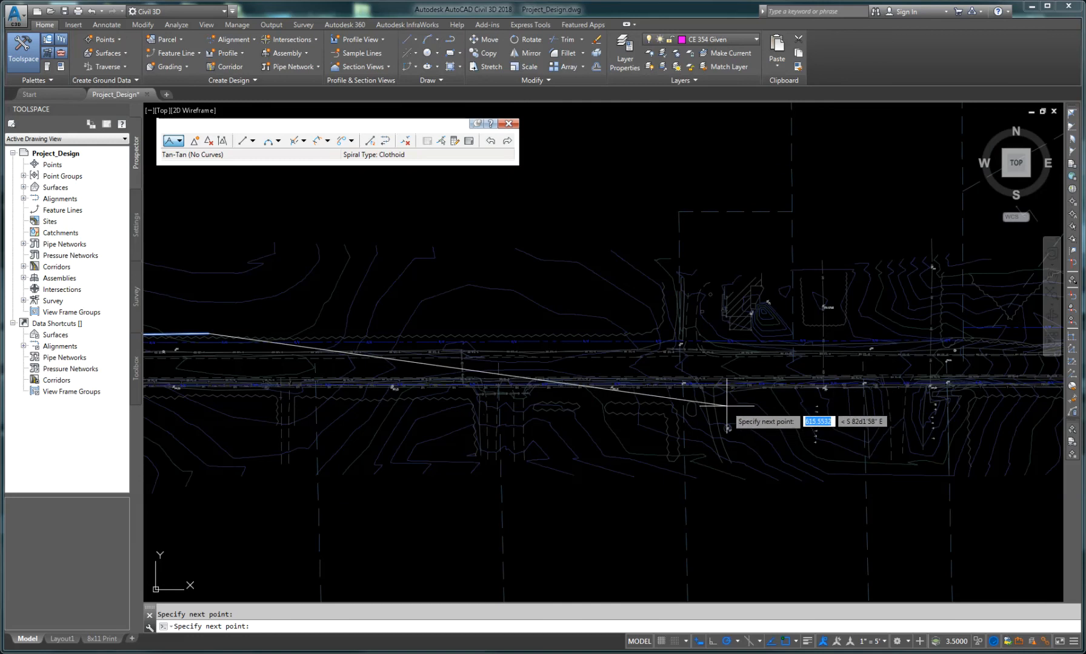
pyautogui.click(727, 404)
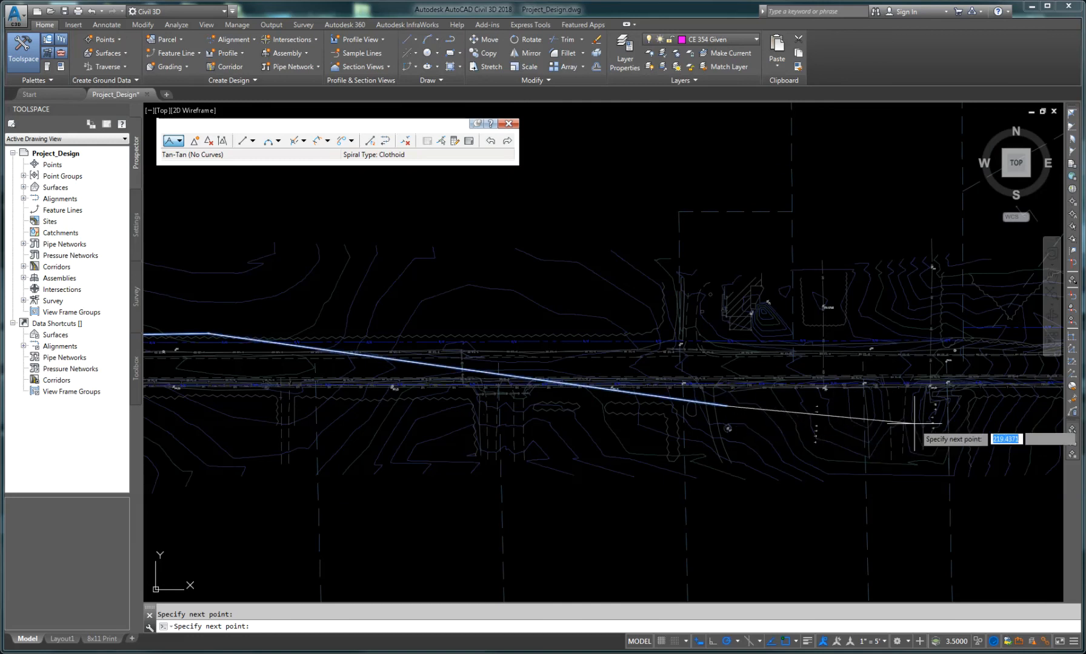
# Step: Place the next alignment point farther east where the road begins to curve southeast
pyautogui.moveTo(914, 423); pyautogui.dragTo(538, 399, button='middle')
pyautogui.moveTo(1018, 388); pyautogui.dragTo(812, 395, button='middle')
pyautogui.moveTo(882, 404); pyautogui.dragTo(424, 402, button='middle')
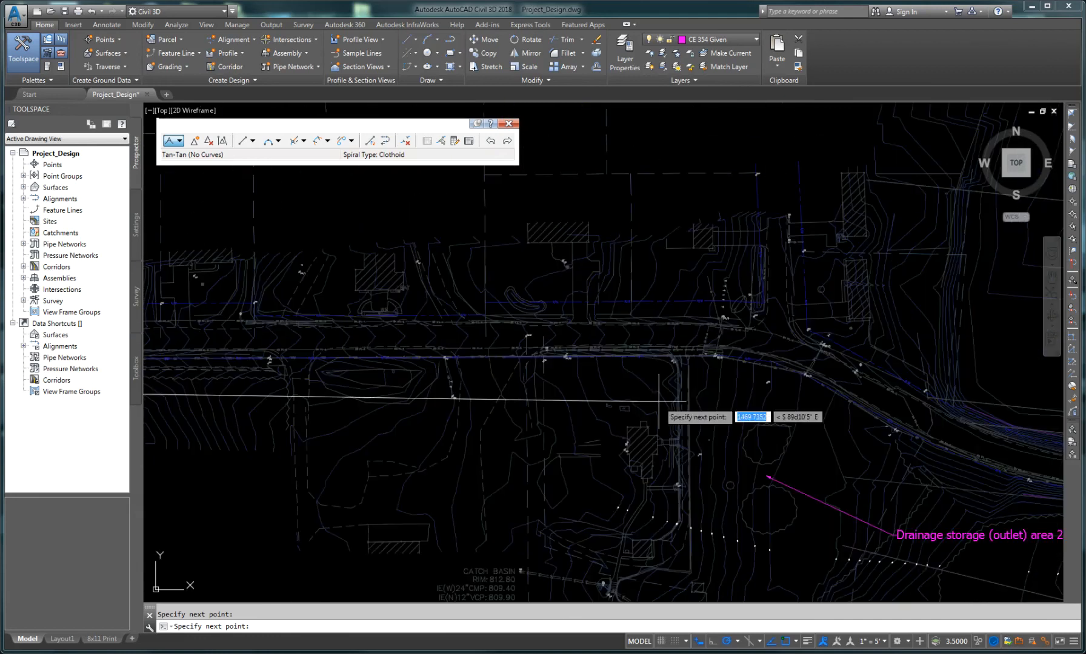
pyautogui.moveTo(736, 394); pyautogui.dragTo(635, 390, button='middle')
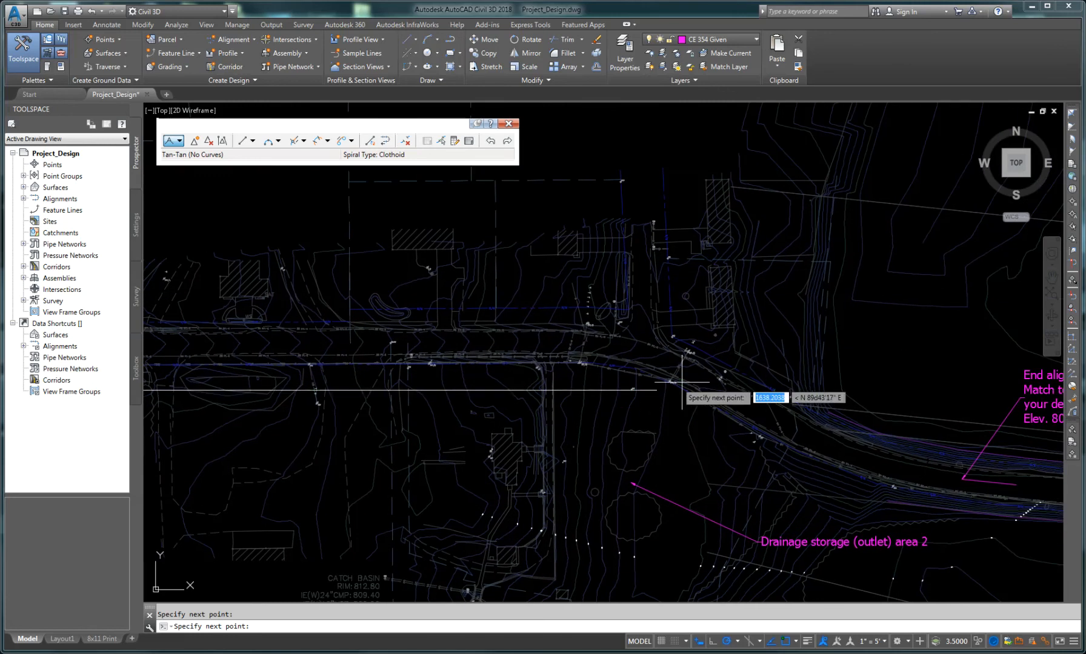
pyautogui.click(592, 383)
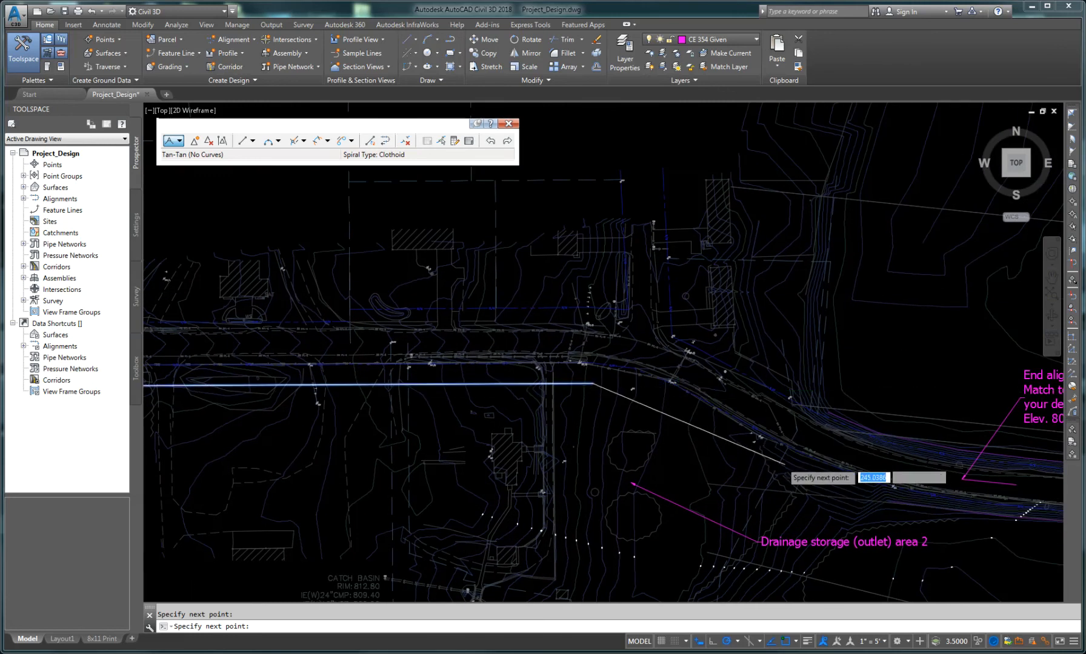
# Step: Place the next alignment point where the magenta match line begins
pyautogui.scroll(4, 782, 462)
pyautogui.scroll(-3, 739, 444)
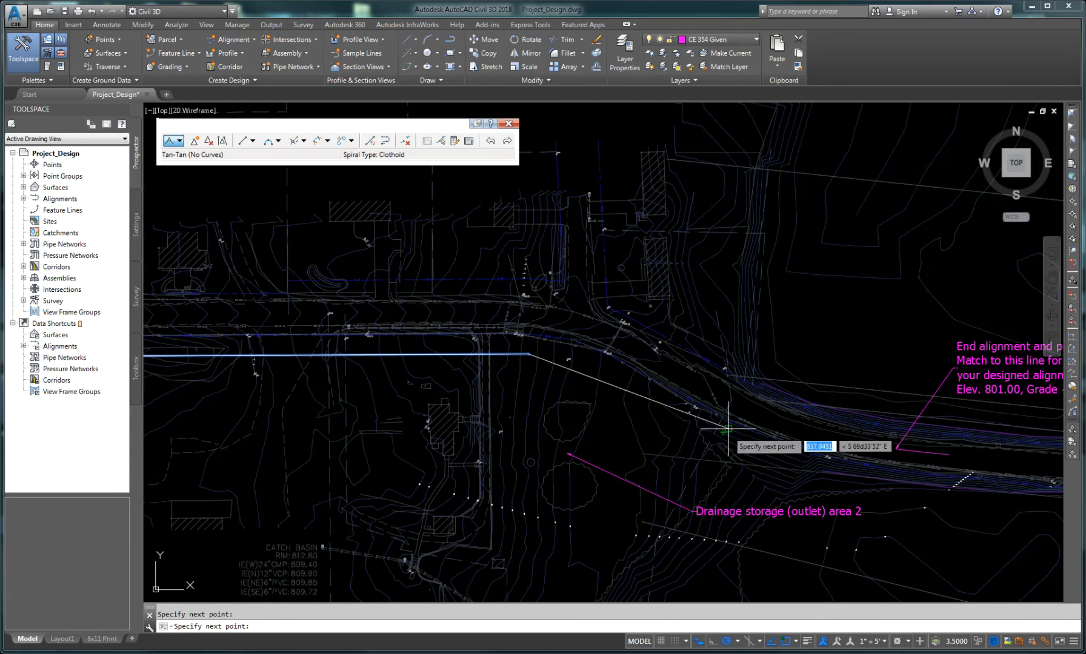
pyautogui.scroll(1, 723, 432)
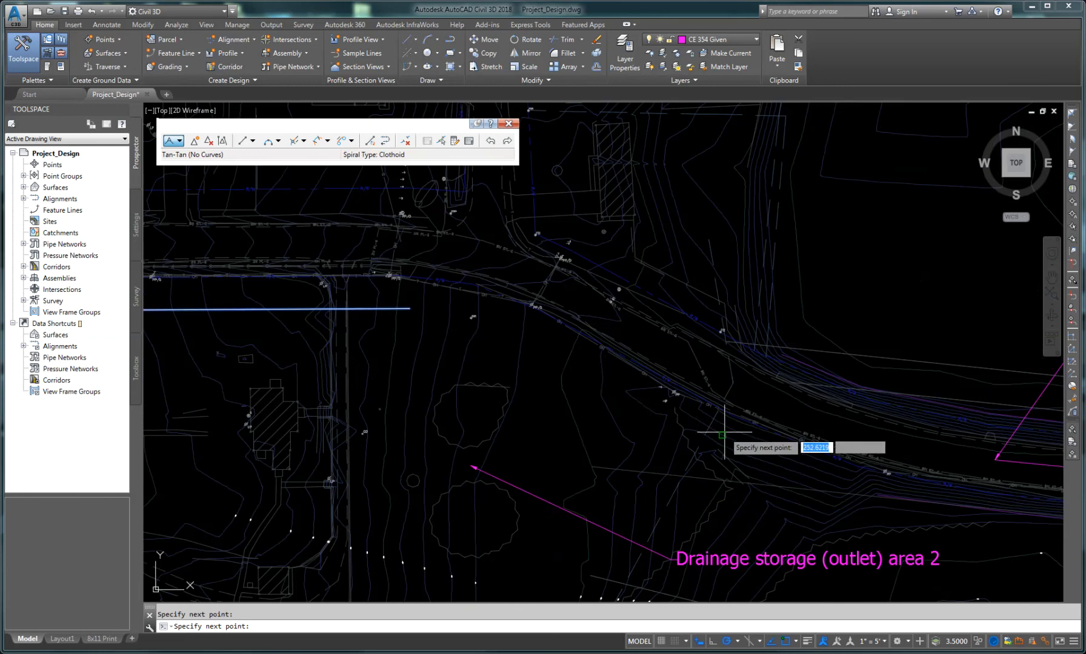
pyautogui.scroll(2, 725, 428)
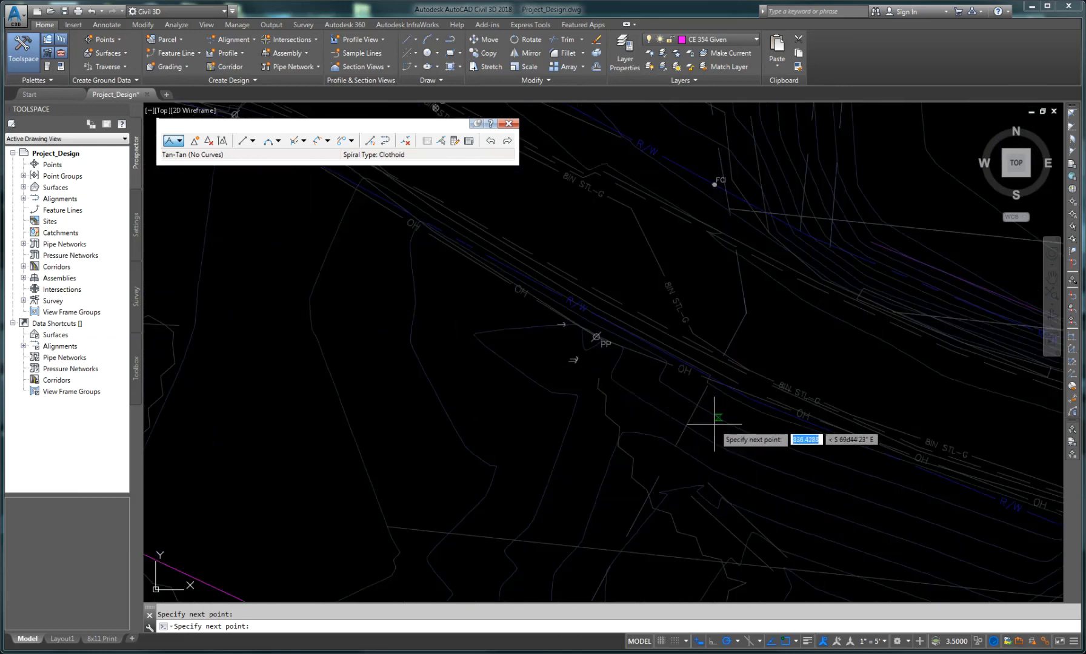
pyautogui.scroll(2, 723, 428)
pyautogui.scroll(-4, 867, 452)
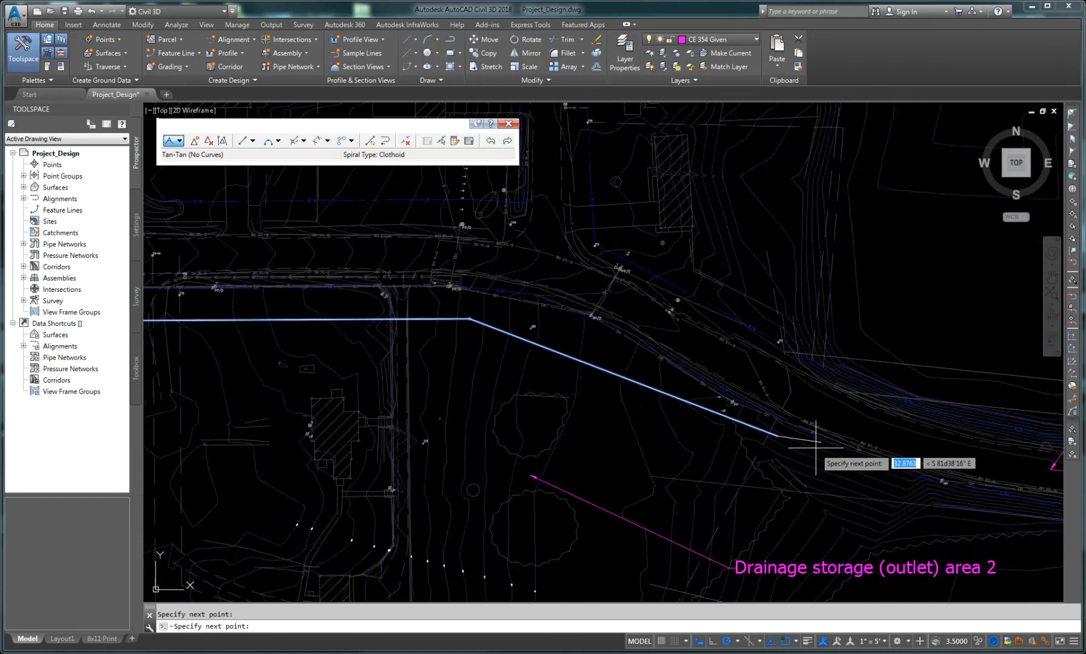
pyautogui.moveTo(870, 452); pyautogui.dragTo(704, 444, button='middle')
pyautogui.scroll(5, 718, 450)
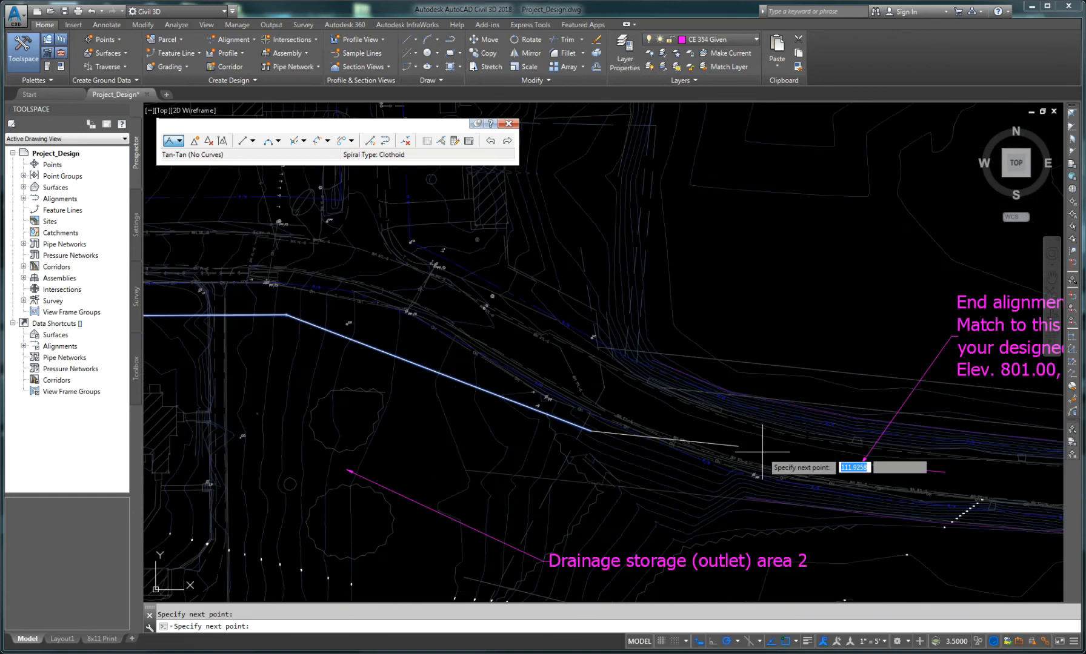
pyautogui.scroll(2, 866, 468)
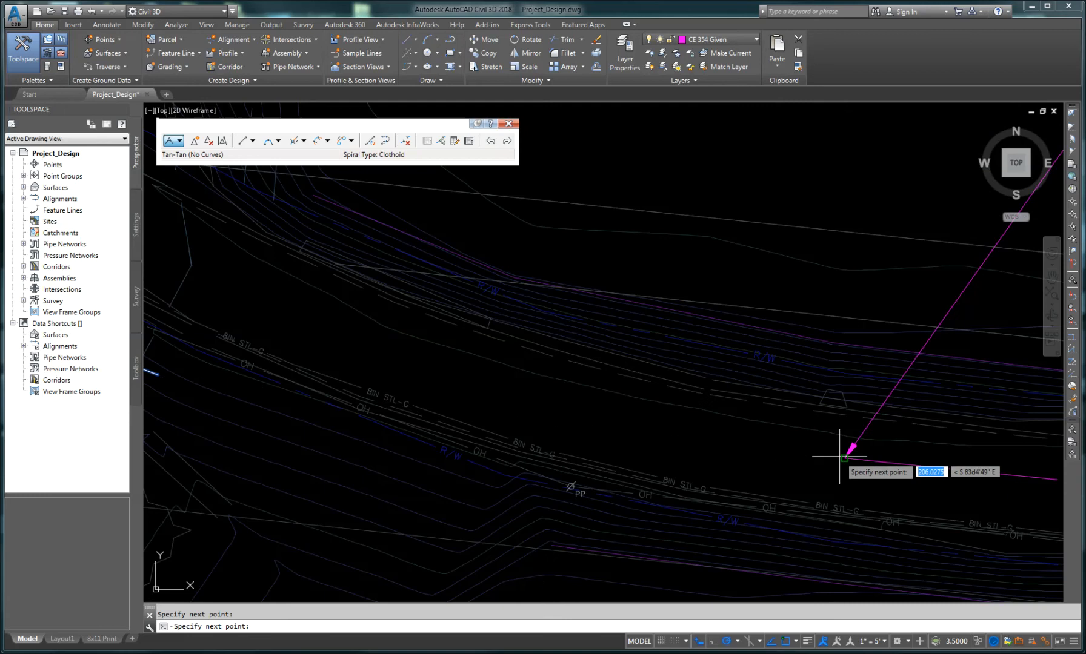
pyautogui.click(842, 457)
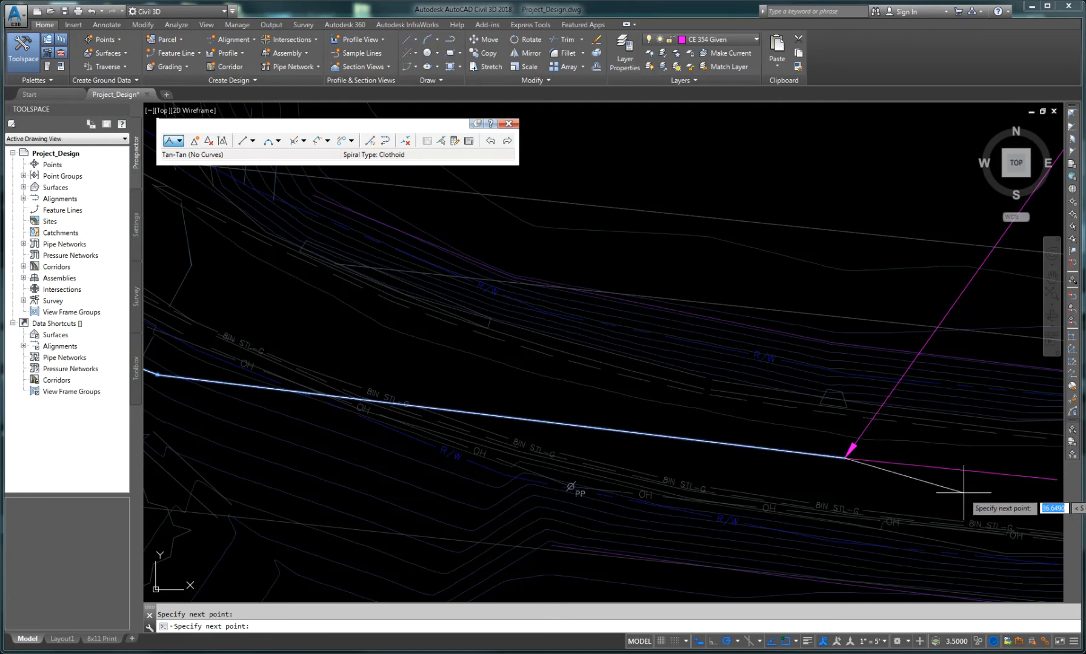
# Step: Place the final alignment point at the east end of the magenta match line and finish the tangent layout
pyautogui.moveTo(917, 481)
pyautogui.mouseDown(button='middle')
pyautogui.moveTo(845, 492)
pyautogui.moveTo(659, 486)
pyautogui.mouseUp(button='middle')
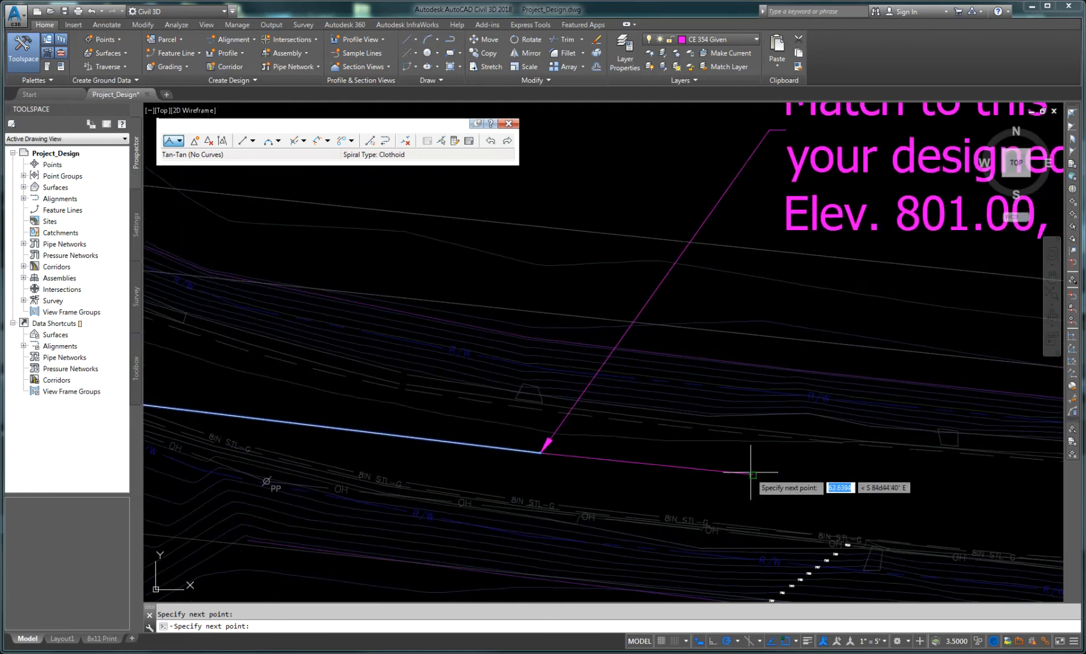
pyautogui.click(752, 475)
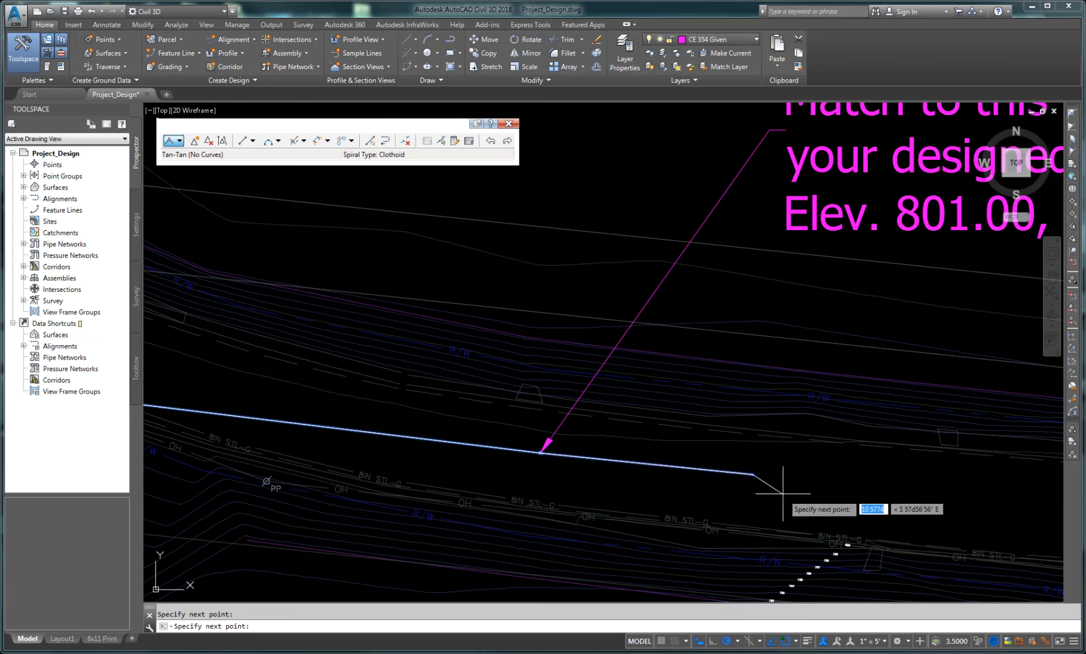
pyautogui.press('Return')
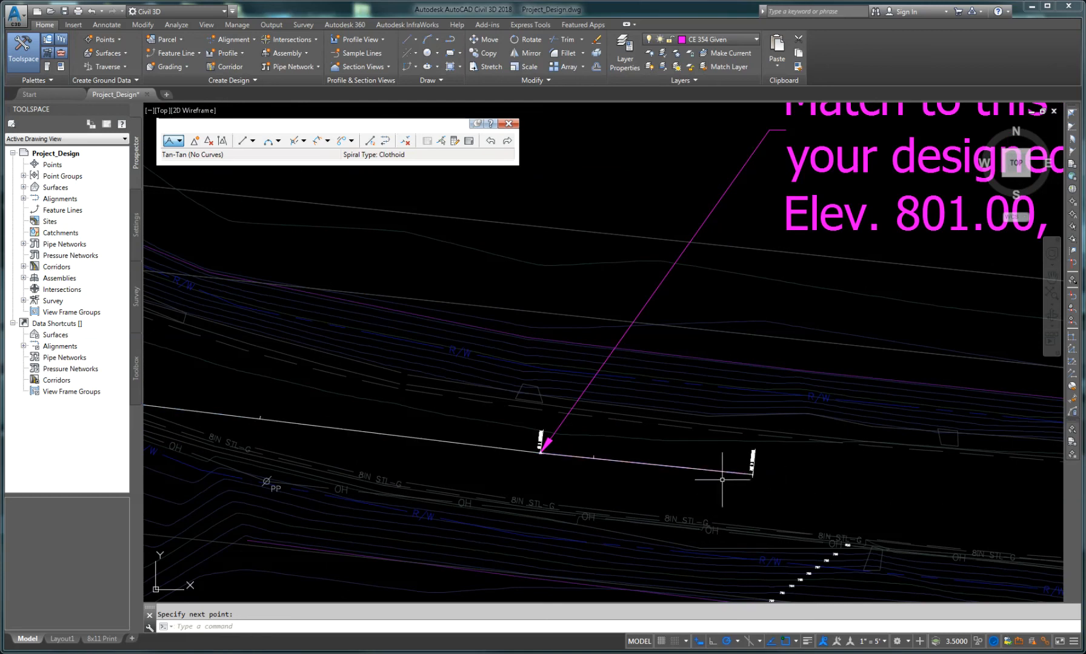
# Step: Inspect the station labels along the new alignment's tangents and points of intersection
pyautogui.scroll(6, 756, 478)
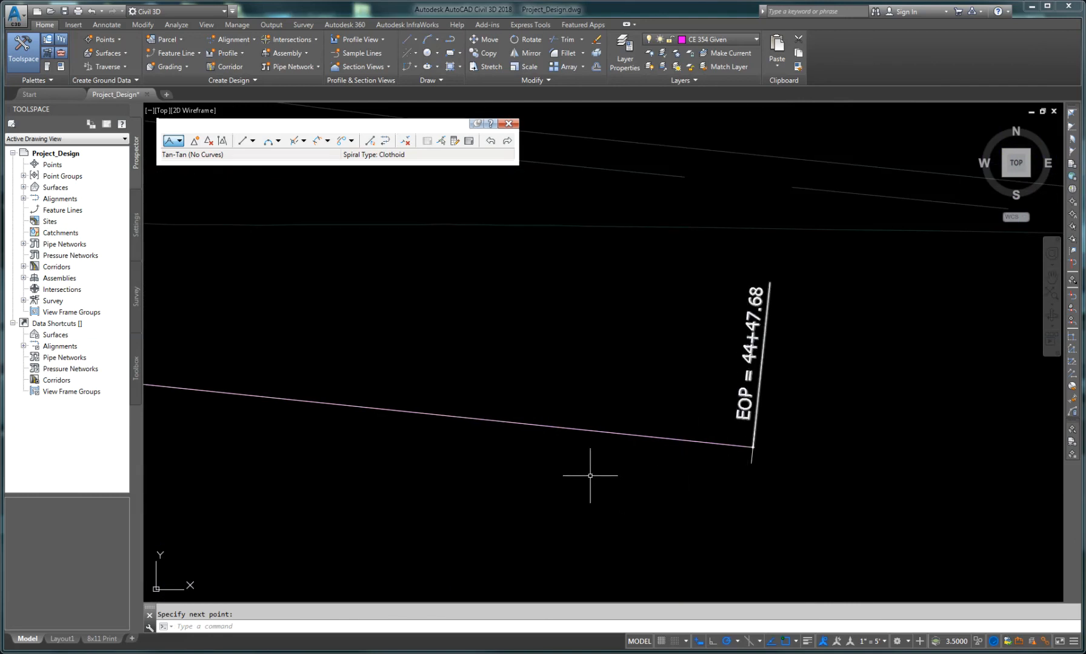
pyautogui.scroll(-3, 479, 448)
pyautogui.moveTo(248, 427); pyautogui.dragTo(486, 428, button='middle')
pyautogui.scroll(5, 486, 428)
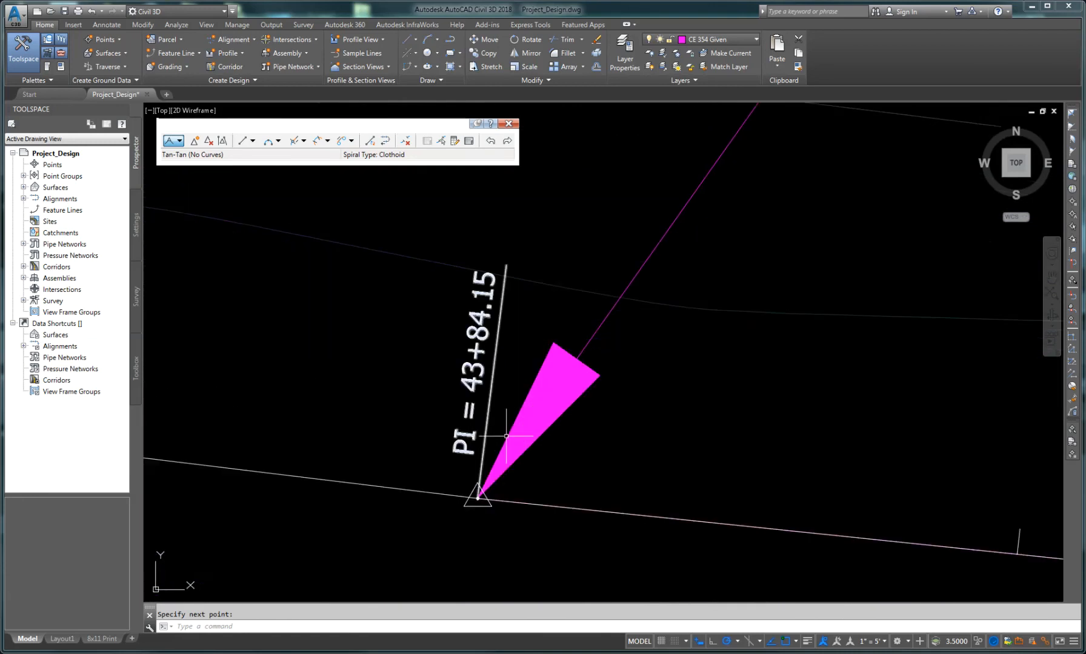
pyautogui.scroll(-4, 461, 485)
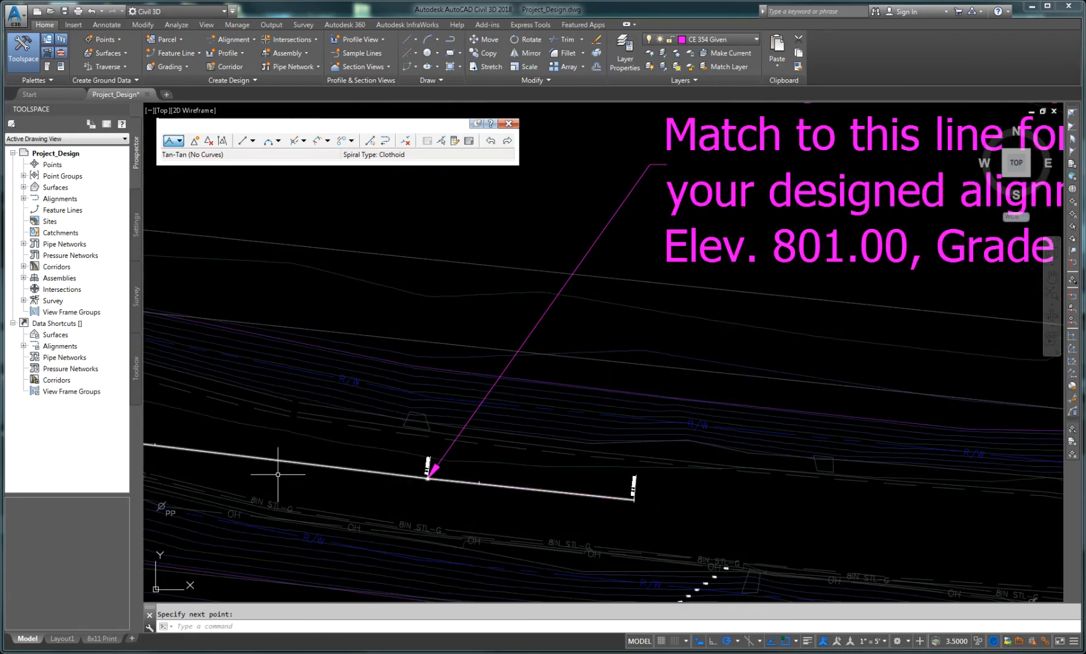
pyautogui.scroll(5, 448, 506)
pyautogui.moveTo(469, 426); pyautogui.dragTo(610, 478, button='middle')
pyautogui.scroll(6, 557, 485)
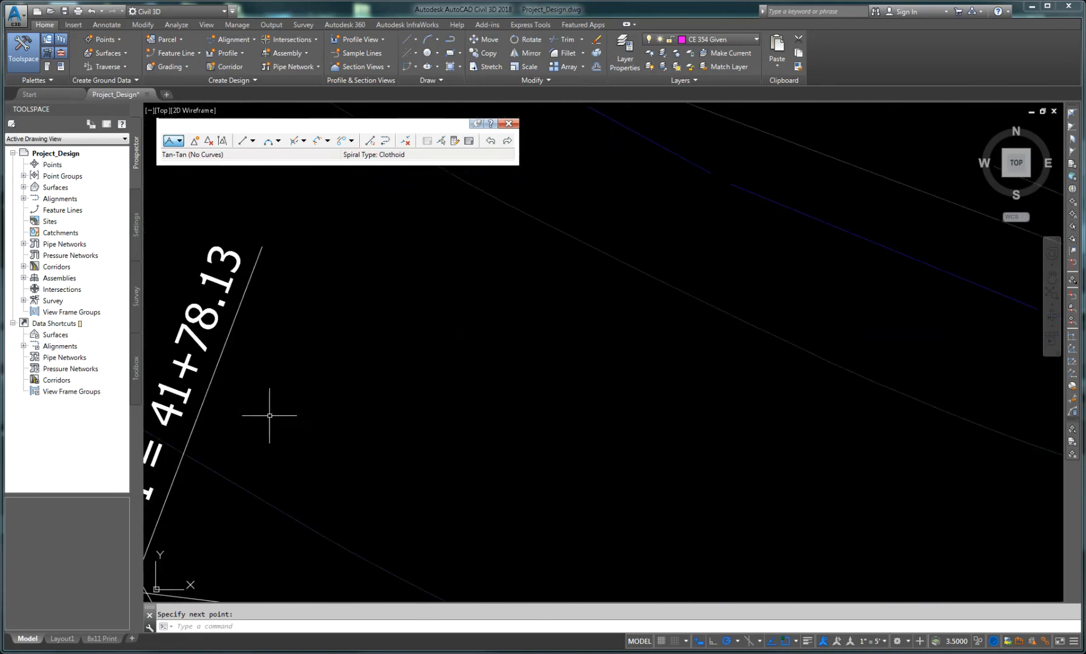
pyautogui.moveTo(266, 417)
pyautogui.mouseDown(button='middle')
pyautogui.moveTo(557, 412)
pyautogui.moveTo(572, 387)
pyautogui.moveTo(623, 373)
pyautogui.mouseUp(button='middle')
pyautogui.scroll(-10, 622, 374)
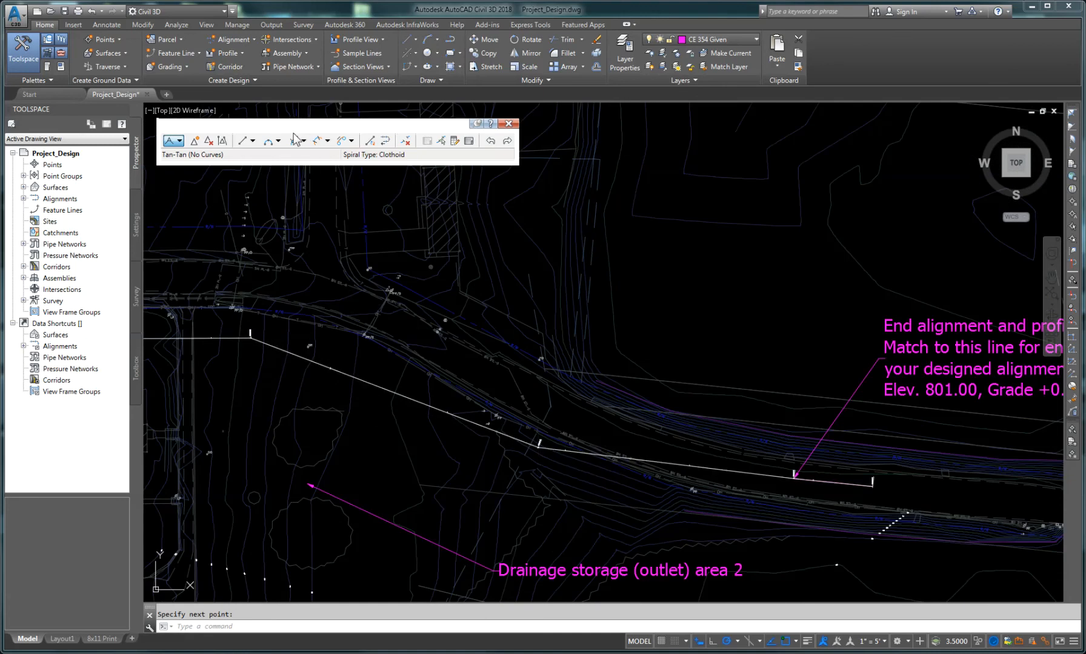
# Step: Add a free curve fillet of radius 200, less than 180 degrees, between the tangents at the bend near the road's curve
pyautogui.click(268, 142)
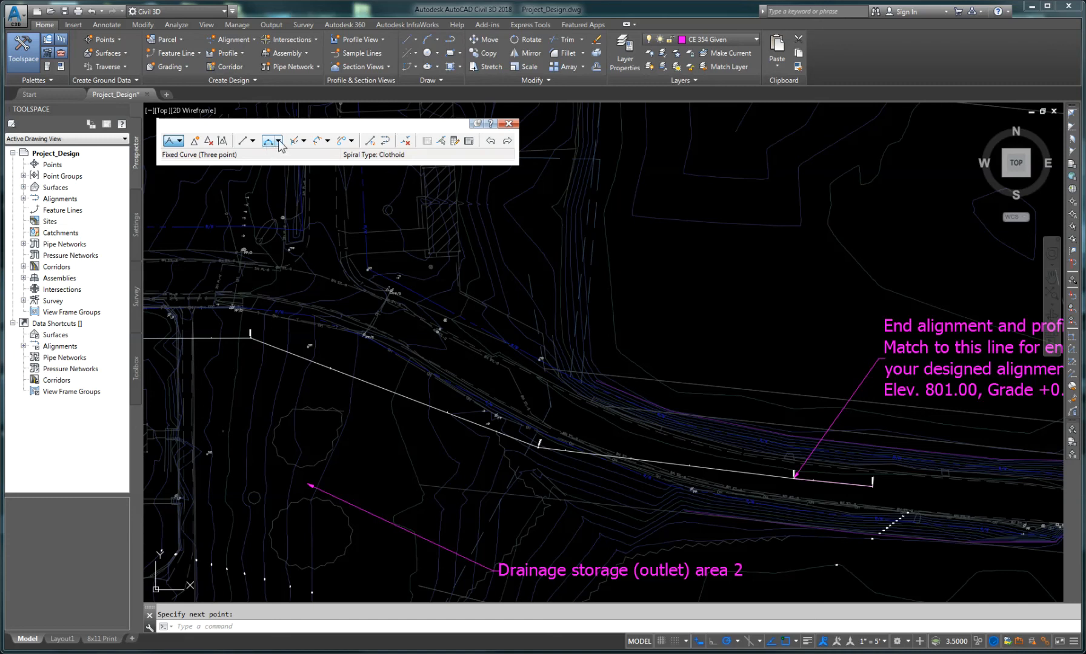
pyautogui.click(278, 141)
pyautogui.click(278, 127)
pyautogui.click(278, 141)
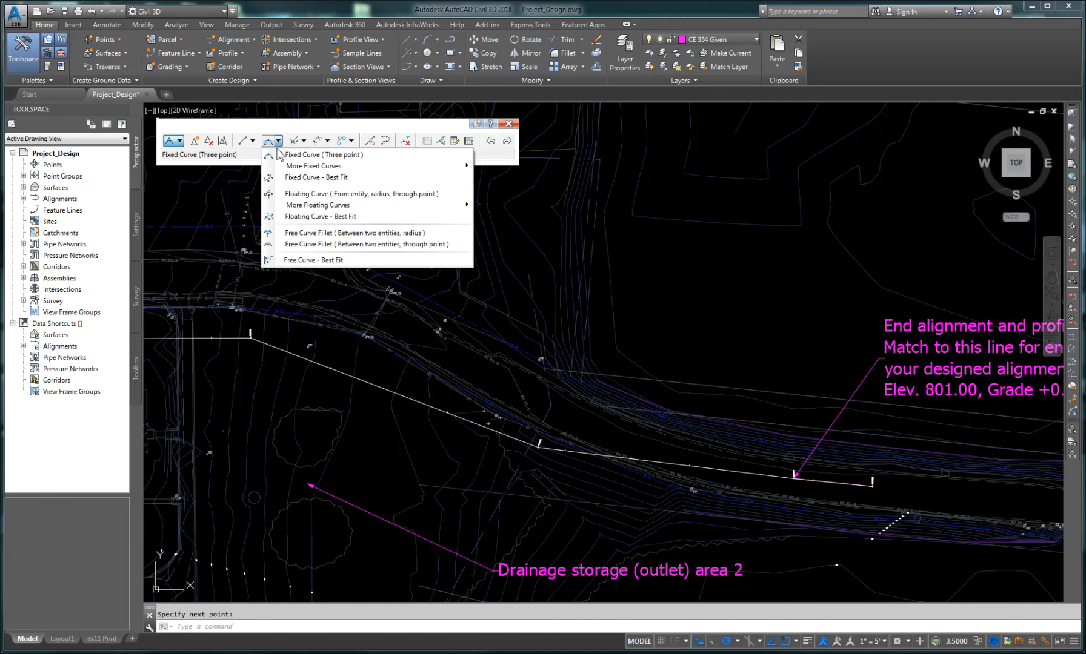
pyautogui.click(313, 233)
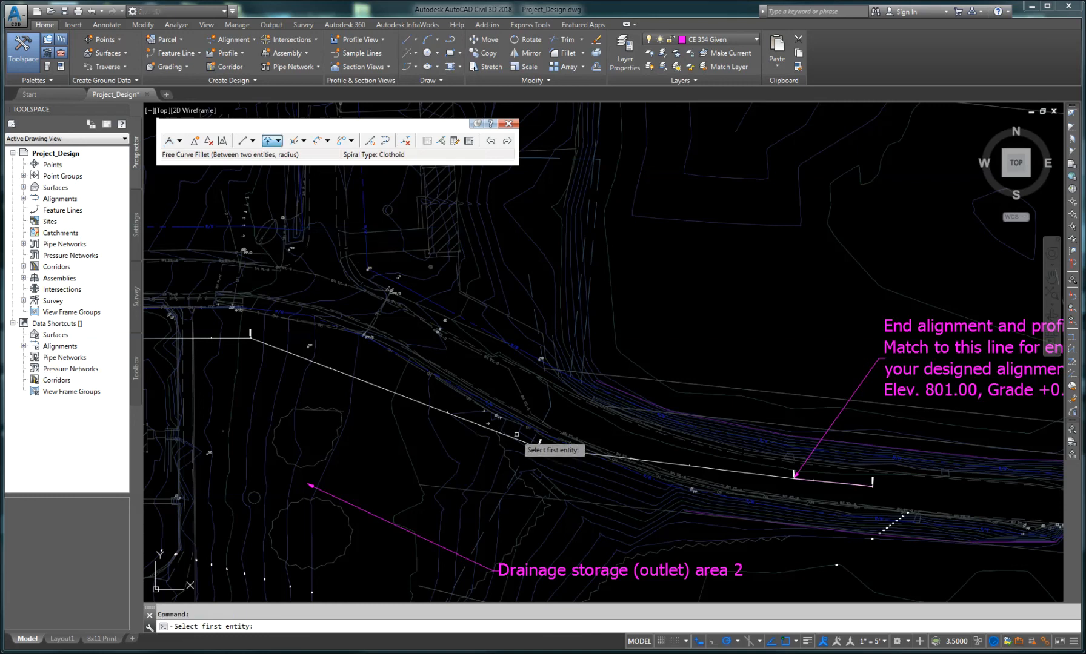
pyautogui.scroll(5, 515, 440)
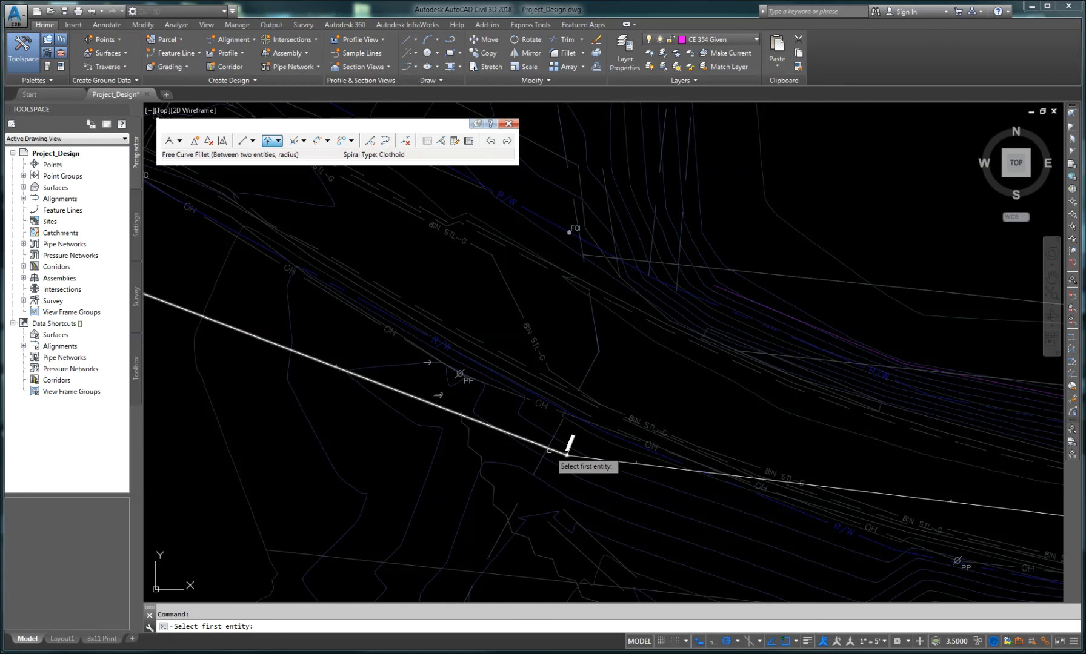
pyautogui.click(522, 438)
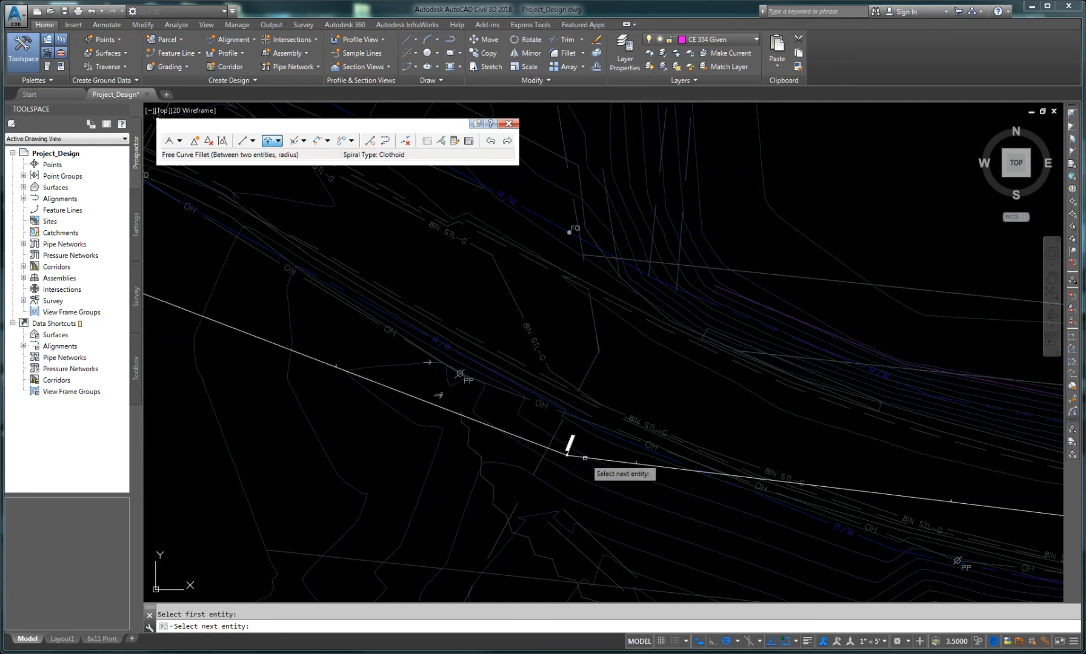
pyautogui.click(617, 462)
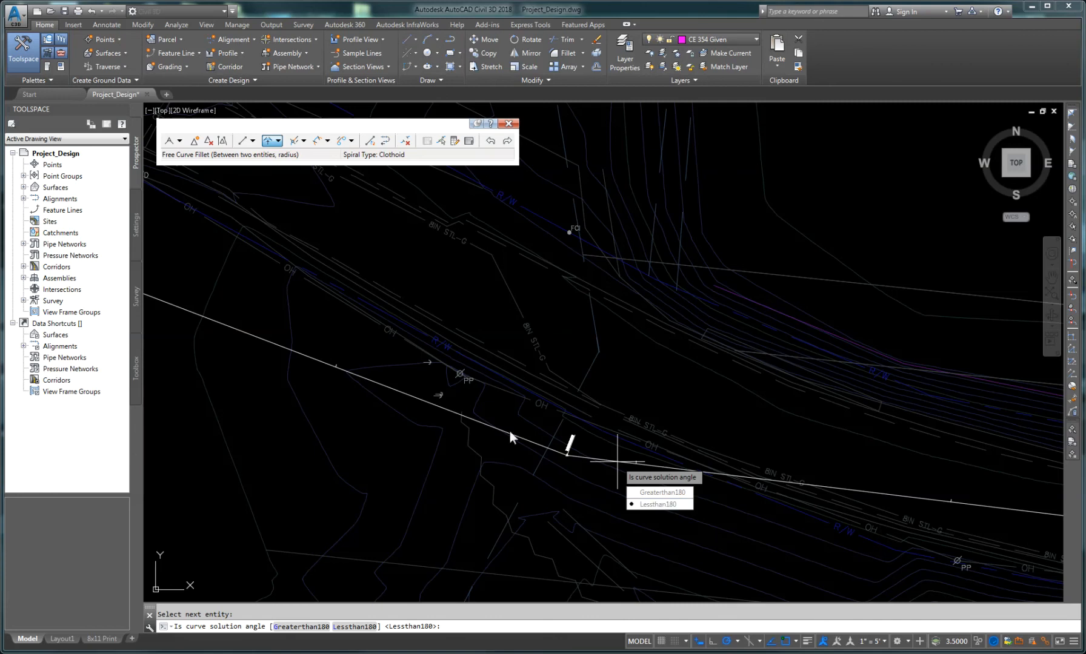
pyautogui.click(655, 506)
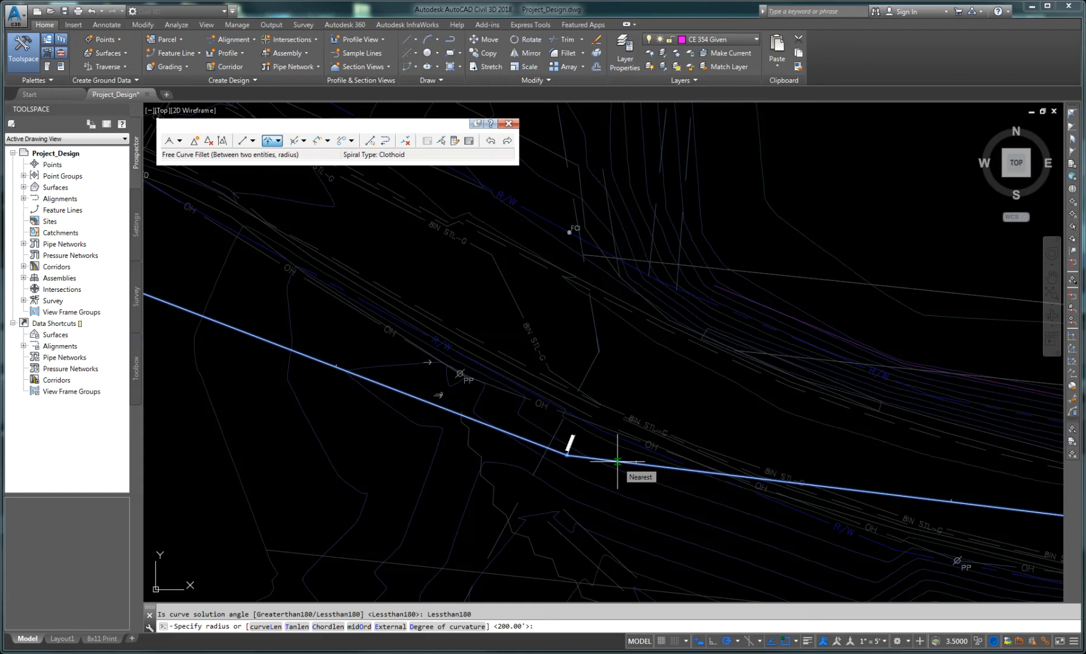
pyautogui.write('200')
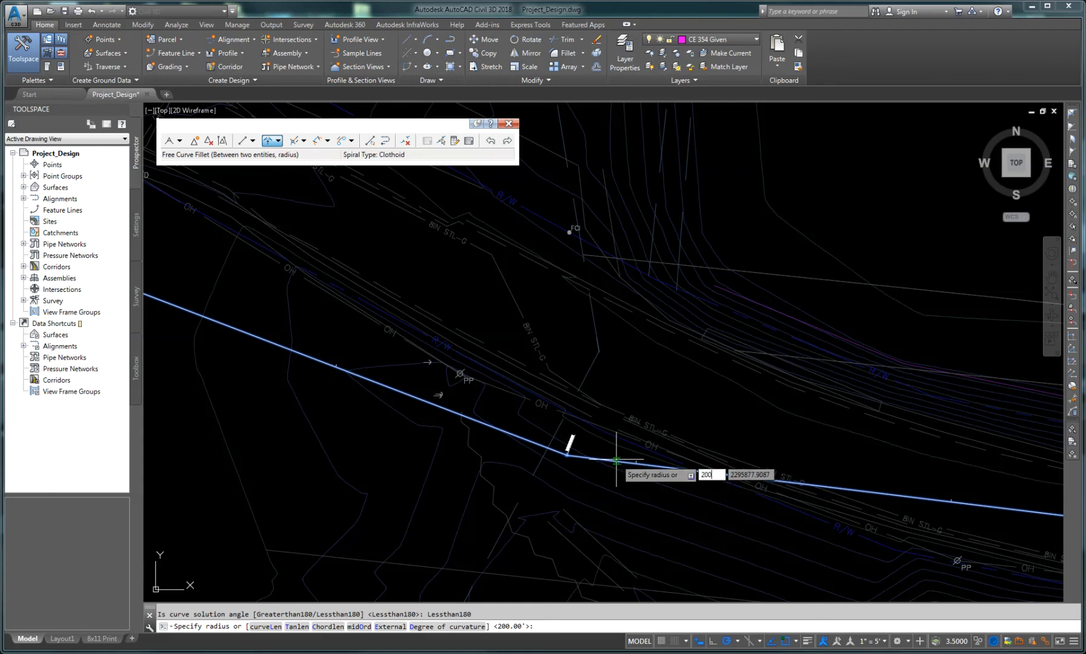
pyautogui.press('Return')
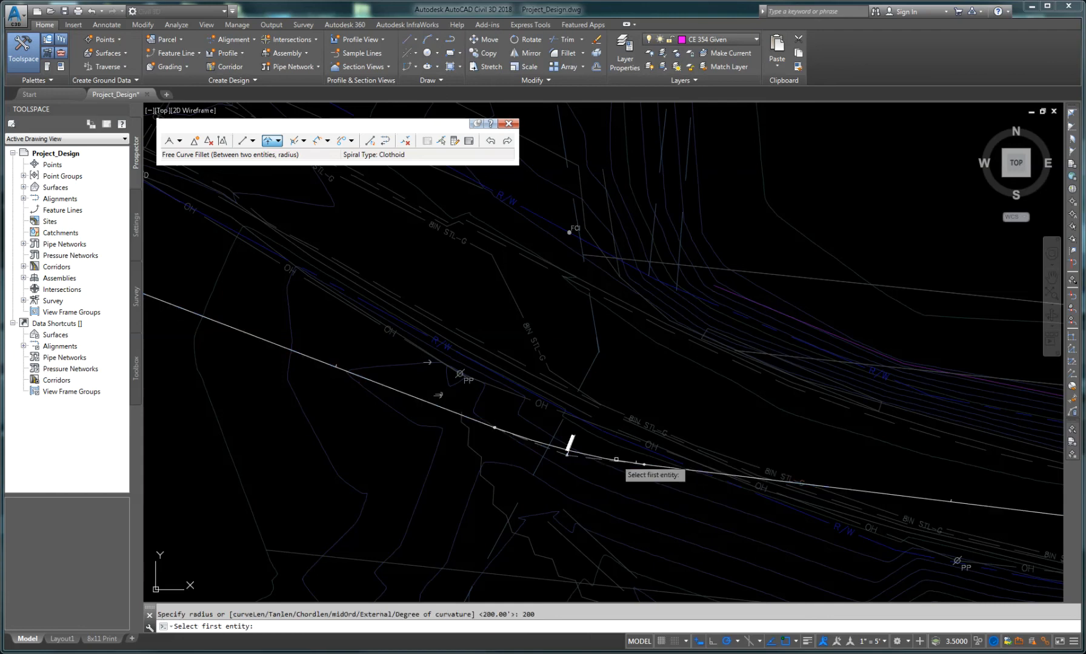
# Step: Add a 200-radius free curve fillet, less than 180 degrees, where the alignment turns southeast off the straight tangent
pyautogui.scroll(2, 568, 449)
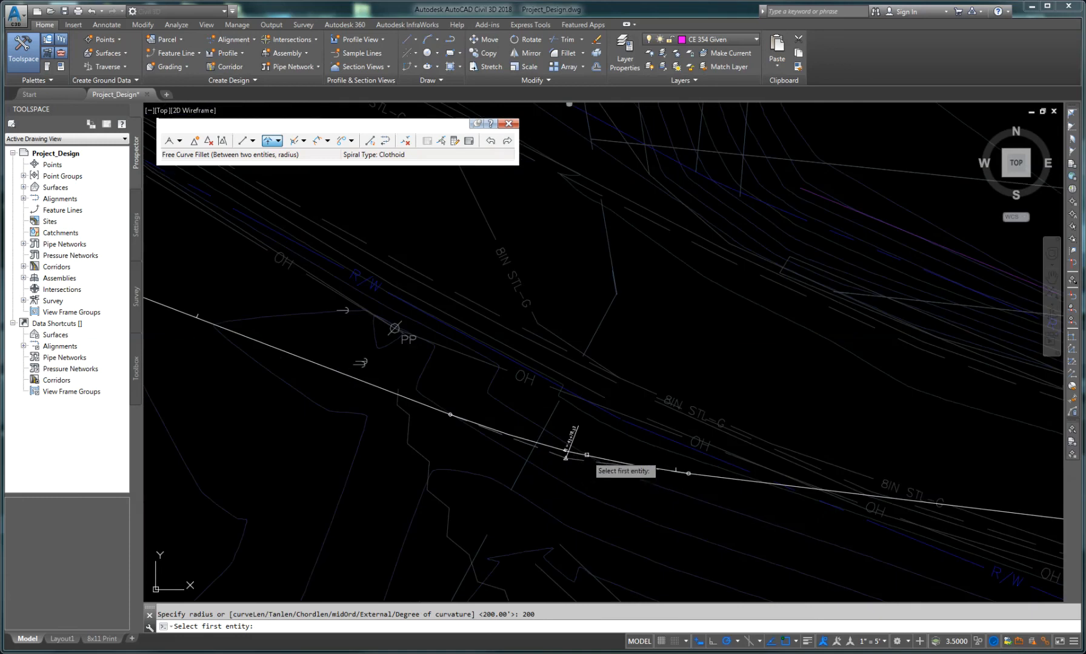
pyautogui.scroll(4, 587, 454)
pyautogui.scroll(-2, 586, 454)
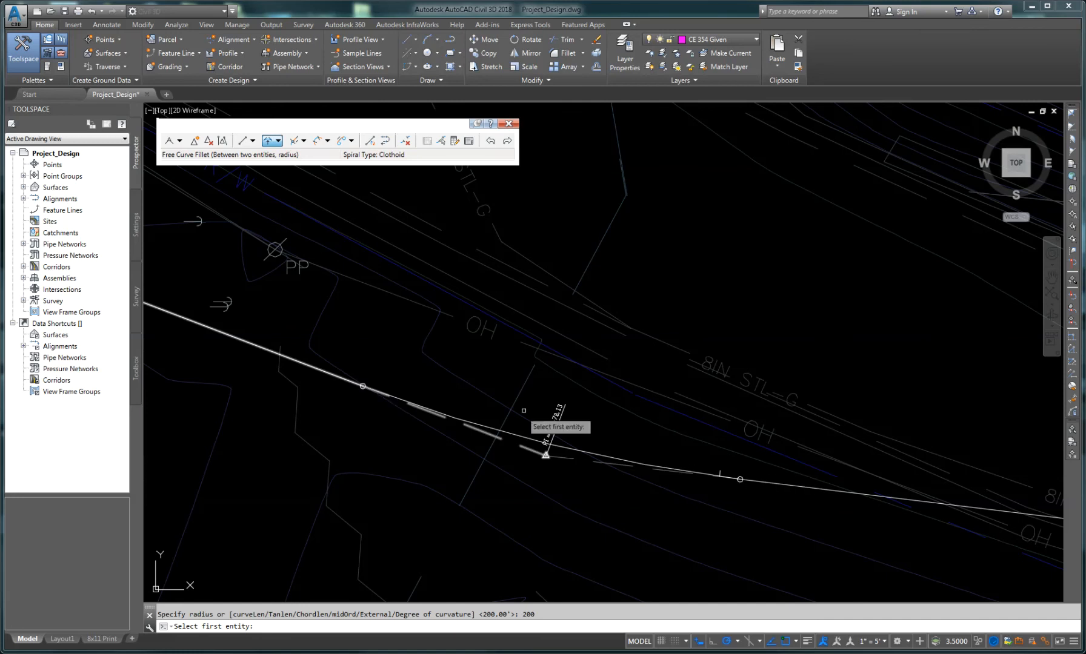
pyautogui.scroll(-4, 524, 417)
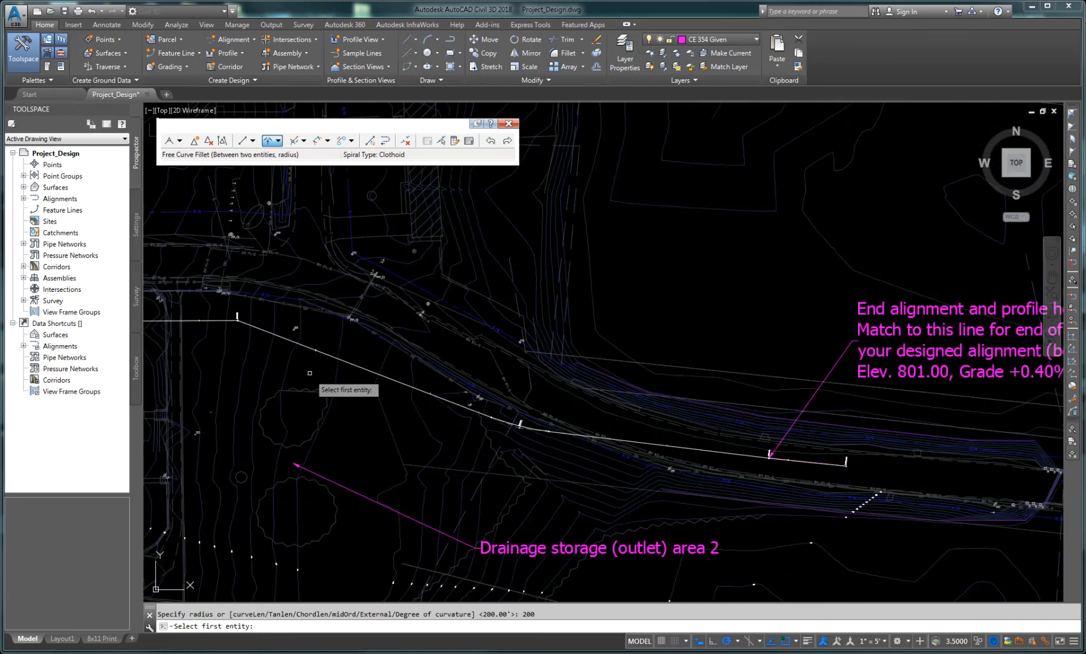
pyautogui.moveTo(315, 377); pyautogui.dragTo(559, 439, button='middle')
pyautogui.scroll(2, 468, 366)
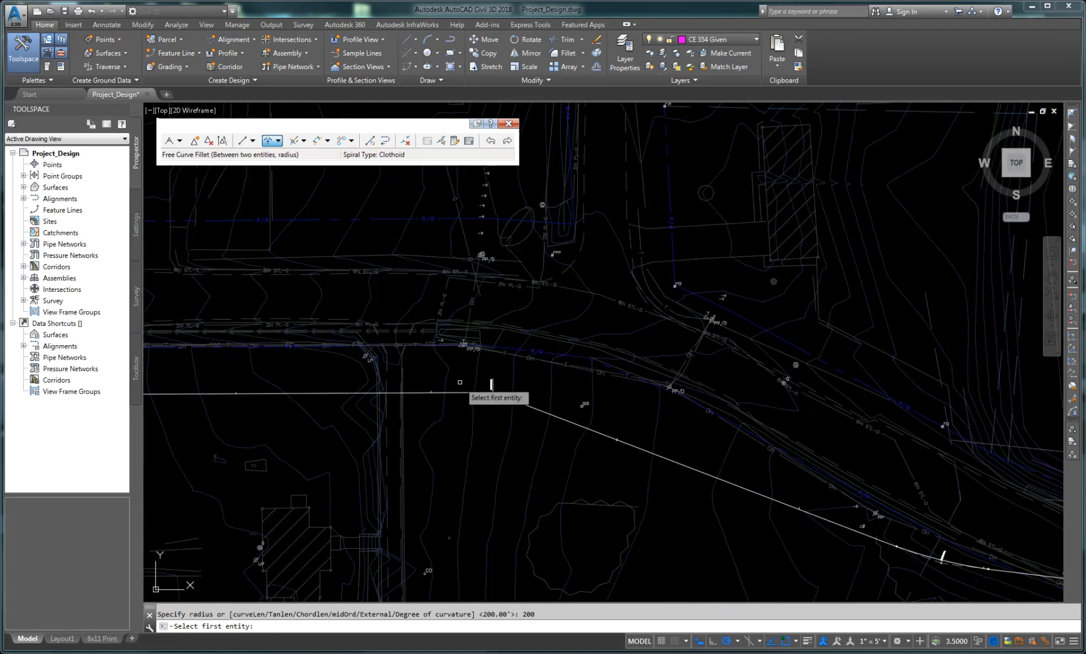
pyautogui.click(485, 393)
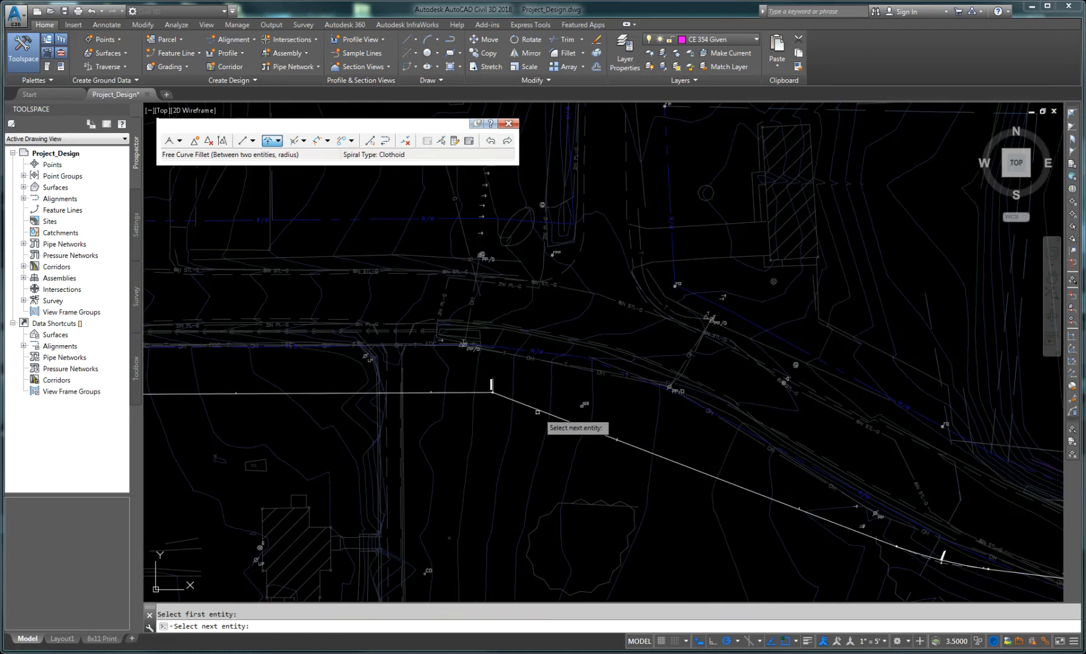
pyautogui.click(538, 412)
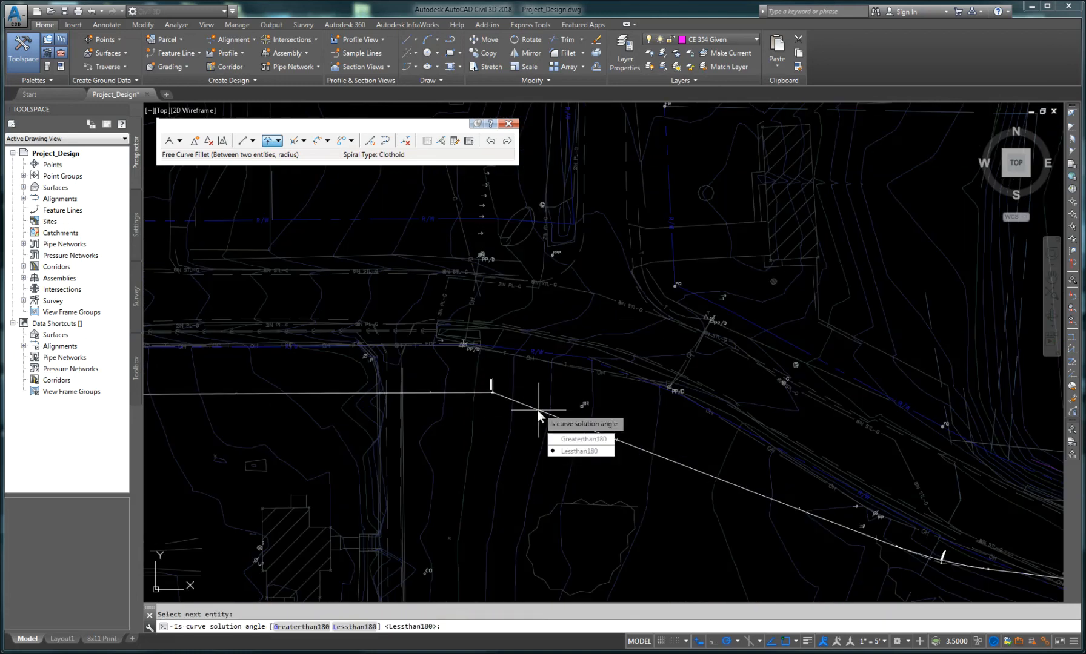
pyautogui.press('Return')
pyautogui.press('Return')
# Step: Add a 200-radius free curve fillet, less than 180 degrees, between the tangents at the bend west of the straight section
pyautogui.scroll(-3, 388, 438)
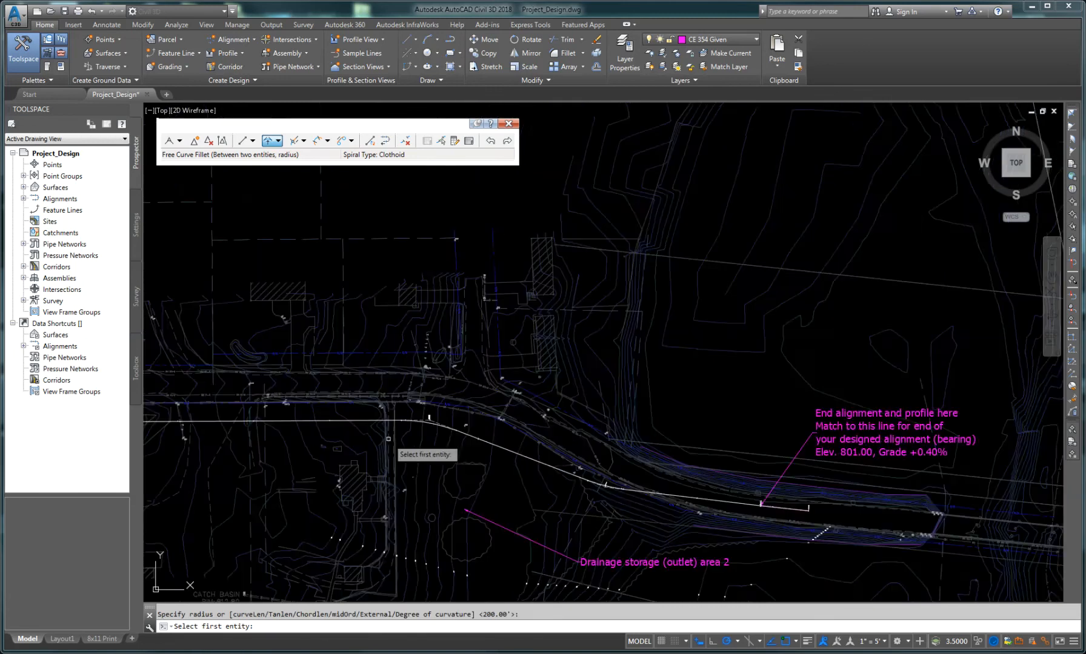
pyautogui.scroll(-2, 385, 441)
pyautogui.moveTo(307, 446); pyautogui.dragTo(663, 450, button='middle')
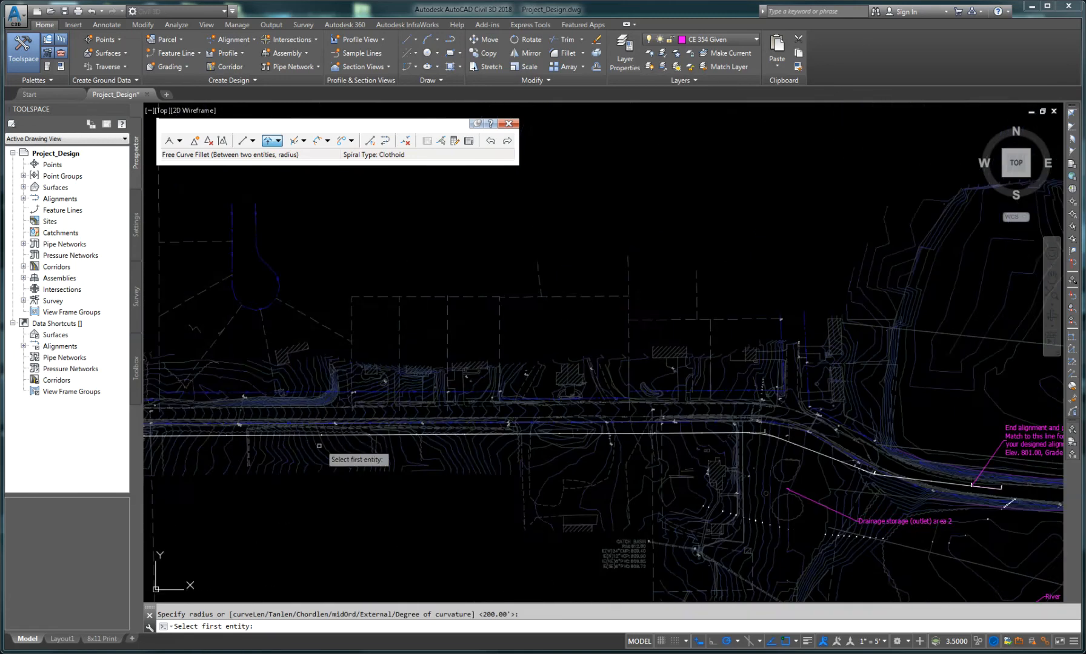
pyautogui.moveTo(319, 446); pyautogui.dragTo(611, 439, button='middle')
pyautogui.moveTo(386, 437); pyautogui.dragTo(589, 451, button='middle')
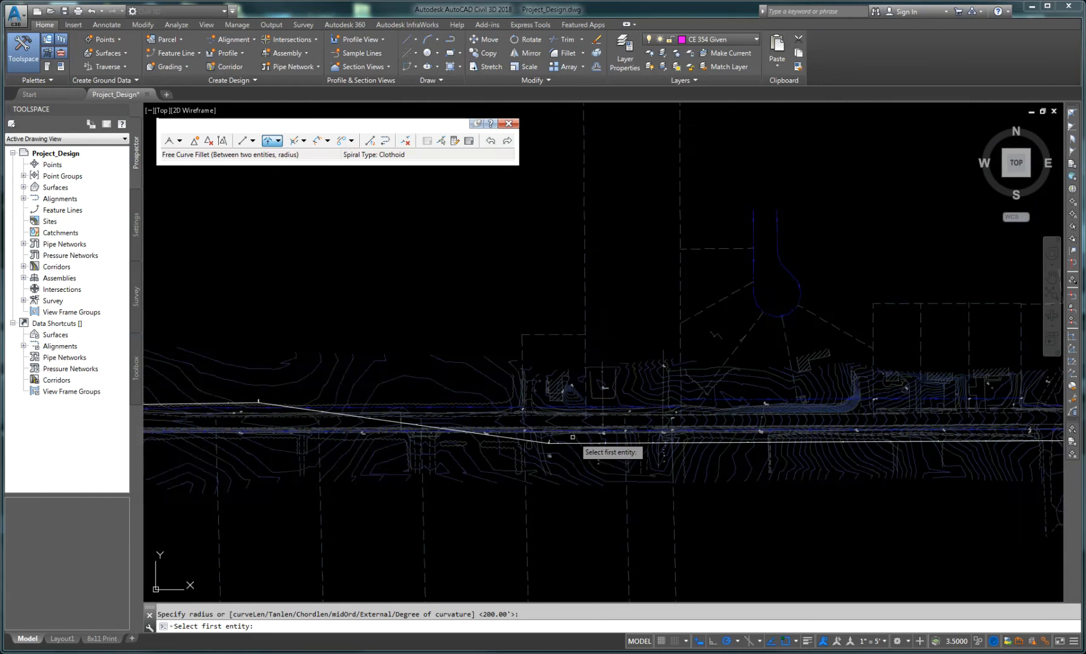
pyautogui.scroll(3, 573, 437)
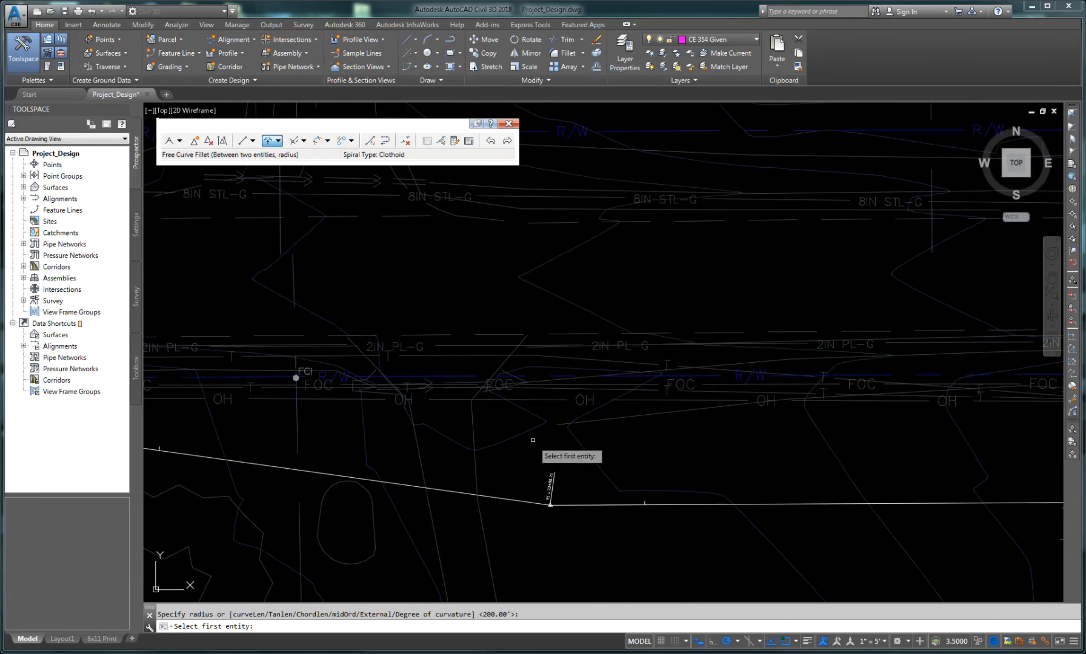
pyautogui.click(511, 498)
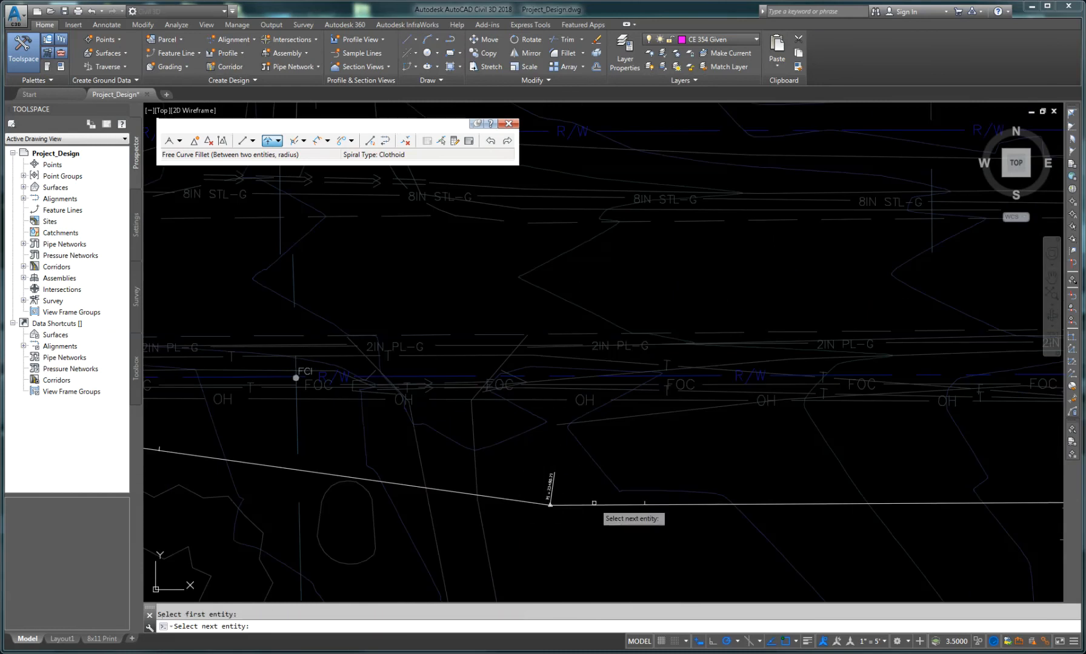
pyautogui.click(594, 504)
pyautogui.press('Return')
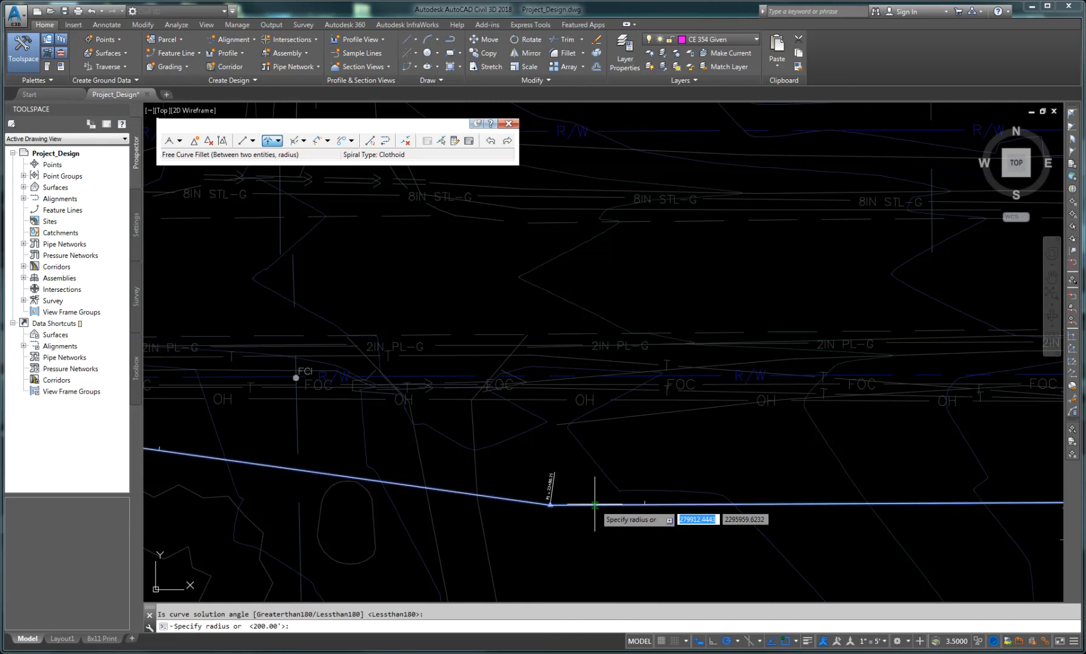
pyautogui.press('Return')
# Step: Add a 200-radius free curve fillet, less than 180 degrees, at the PI at station 17+65.16 and exit the command
pyautogui.scroll(-4, 552, 506)
pyautogui.moveTo(276, 475); pyautogui.dragTo(778, 475, button='middle')
pyautogui.moveTo(339, 405); pyautogui.dragTo(794, 473, button='middle')
pyautogui.moveTo(456, 466); pyautogui.dragTo(709, 483, button='middle')
pyautogui.scroll(6, 608, 419)
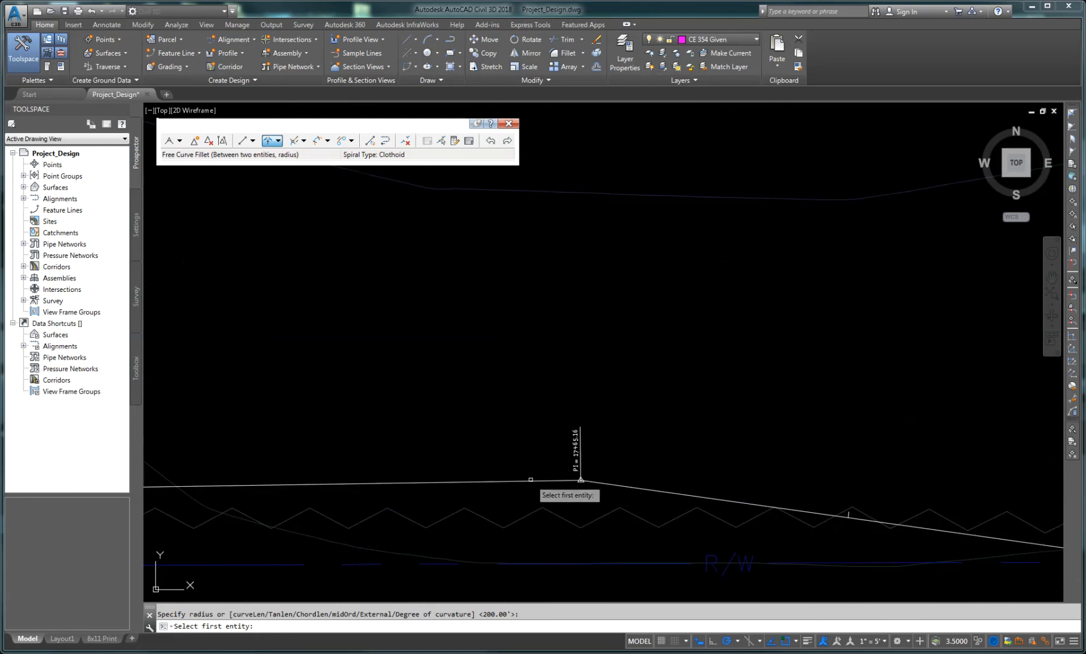
pyautogui.click(567, 481)
pyautogui.click(609, 484)
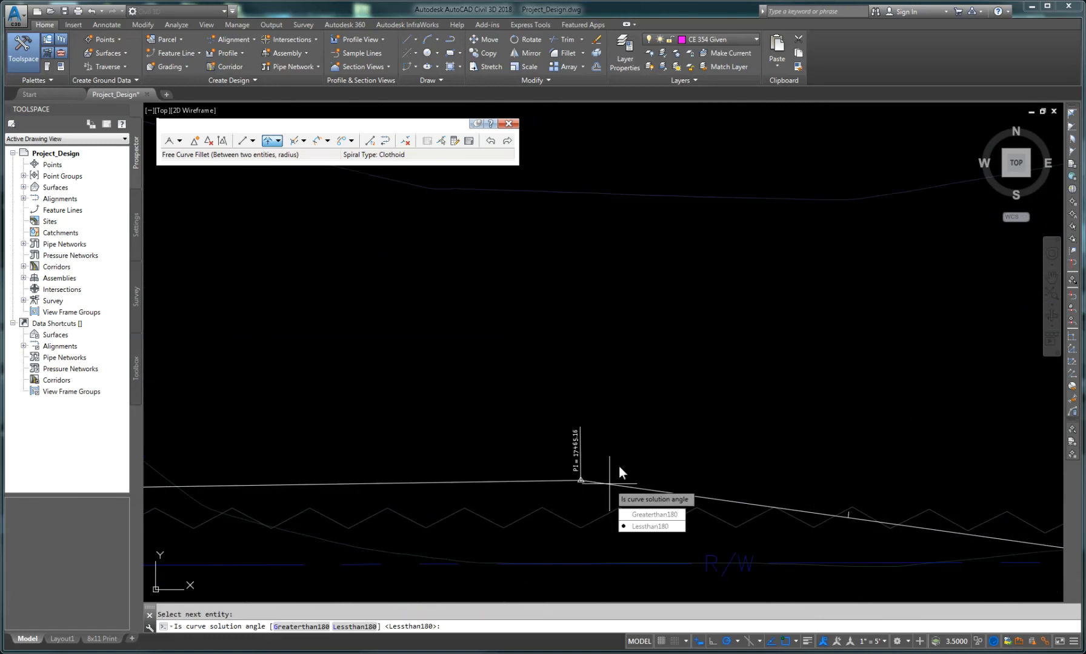
pyautogui.press('Return')
pyautogui.press('Return')
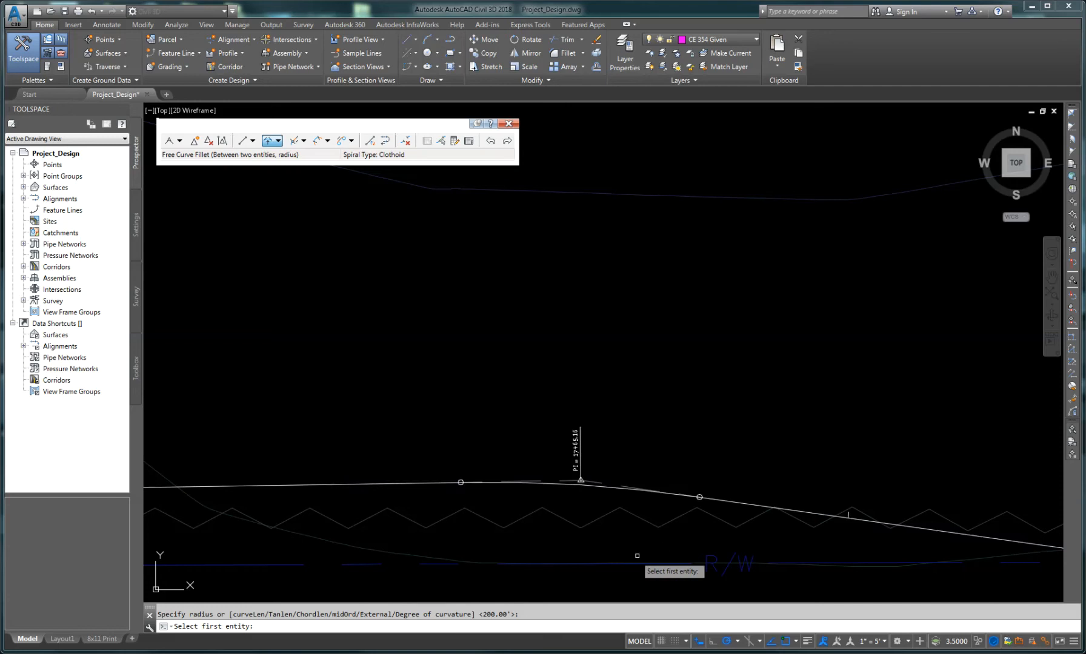
pyautogui.scroll(-5, 565, 508)
pyautogui.scroll(6, 464, 506)
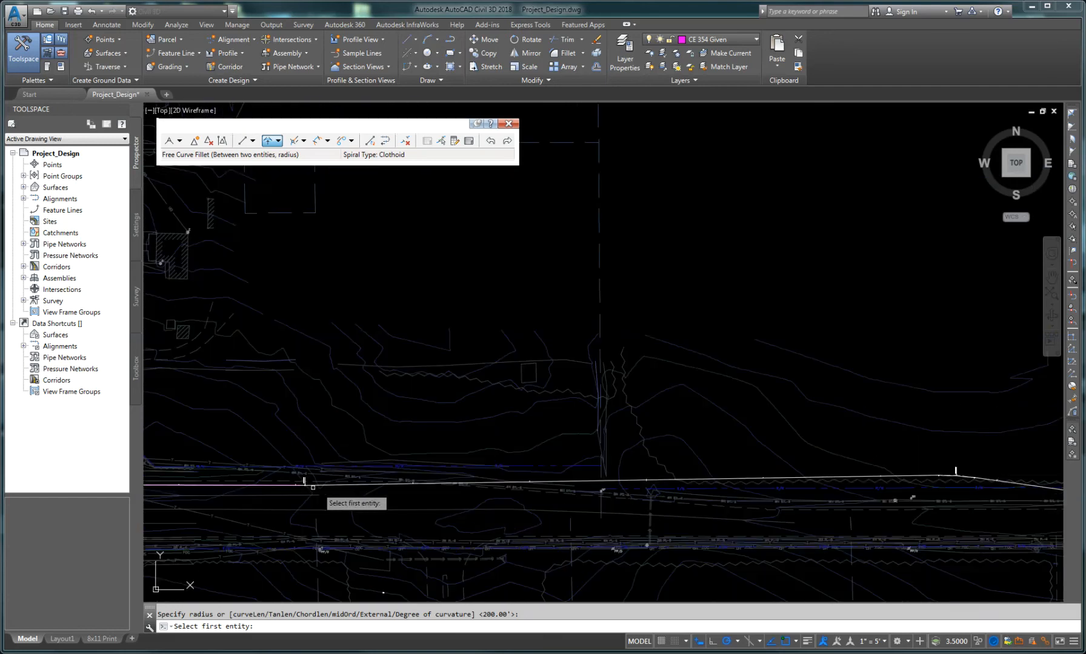
pyautogui.scroll(3, 308, 487)
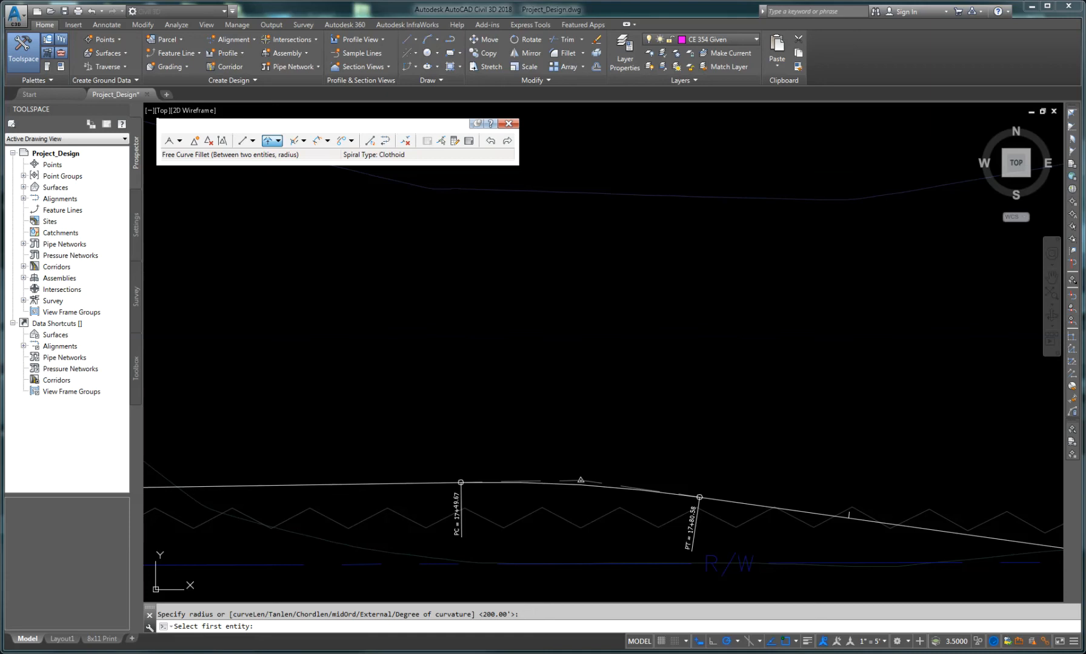
pyautogui.press('Escape')
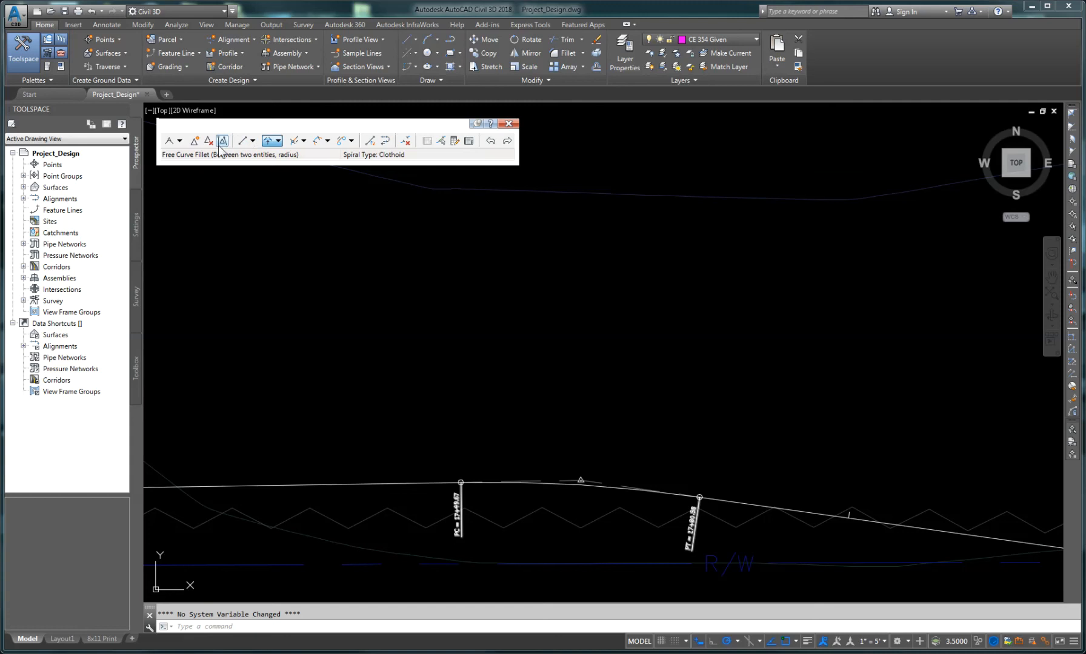
# Step: Open the alignment grid view, enlarge it, and set the radius of curve 9 to 510
pyautogui.click(467, 141)
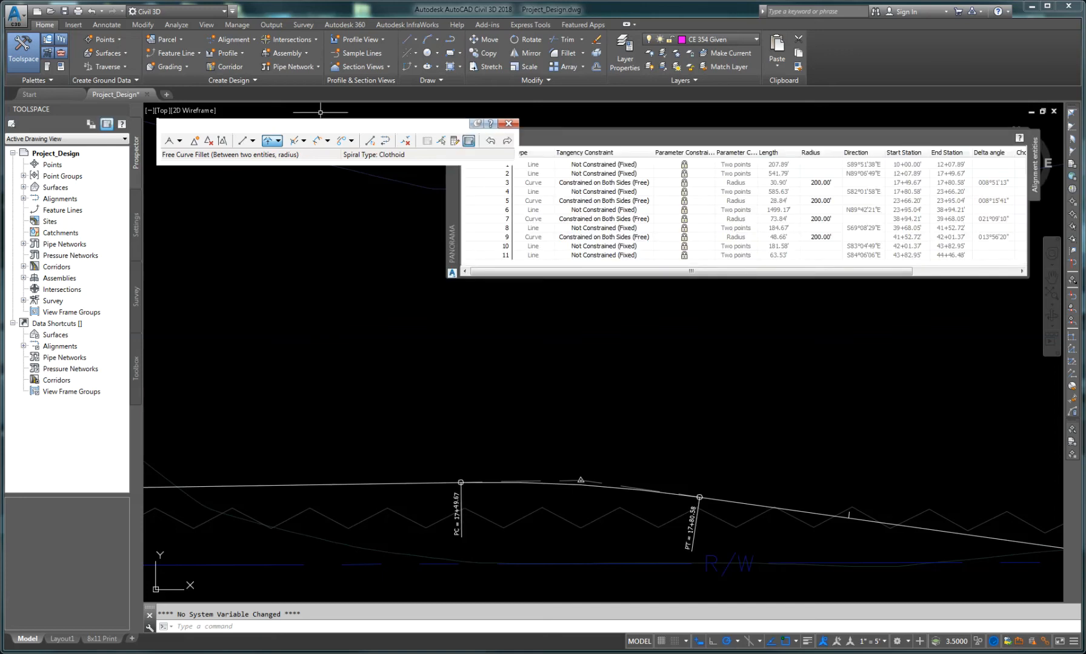
pyautogui.moveTo(454, 186); pyautogui.dragTo(302, 177)
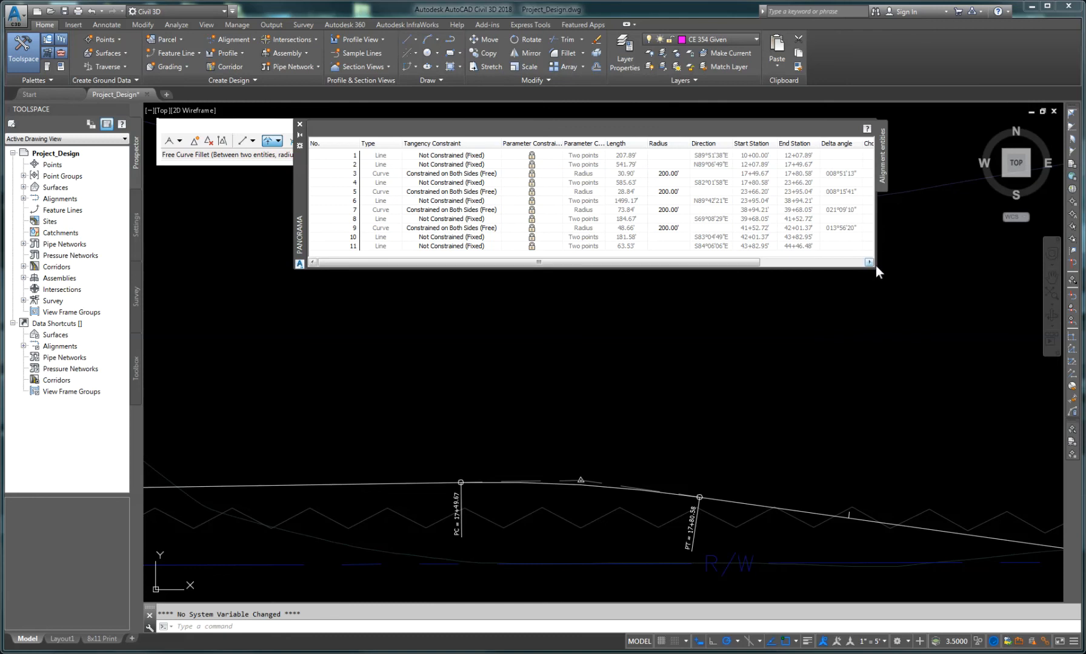
pyautogui.moveTo(875, 266); pyautogui.dragTo(997, 285)
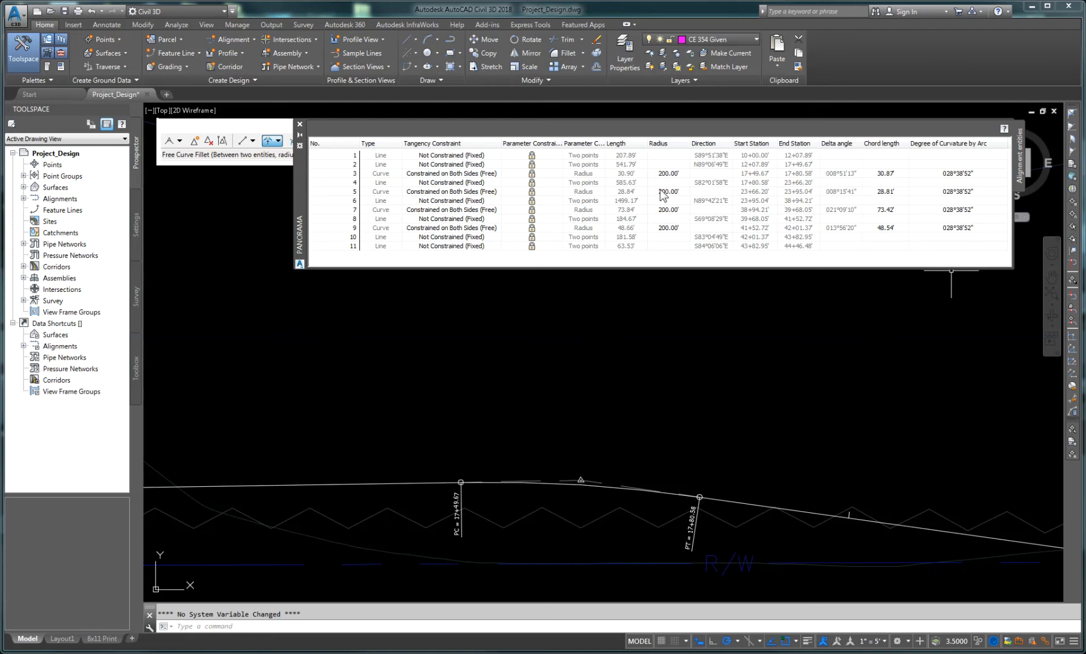
pyautogui.doubleClick(668, 229)
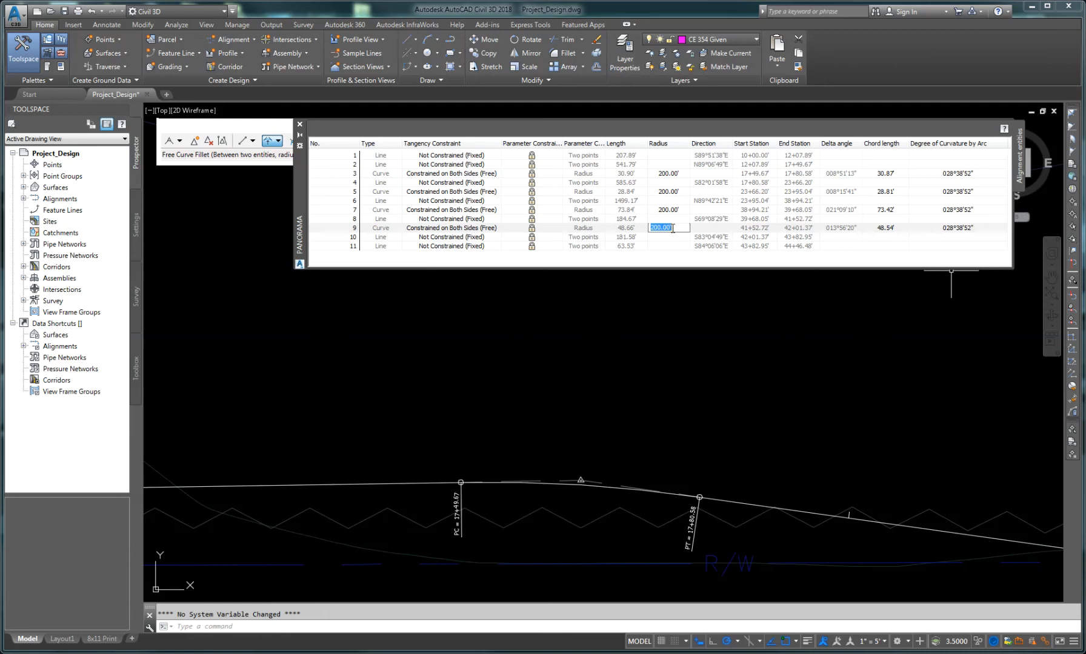
pyautogui.write('510')
pyautogui.press('Return')
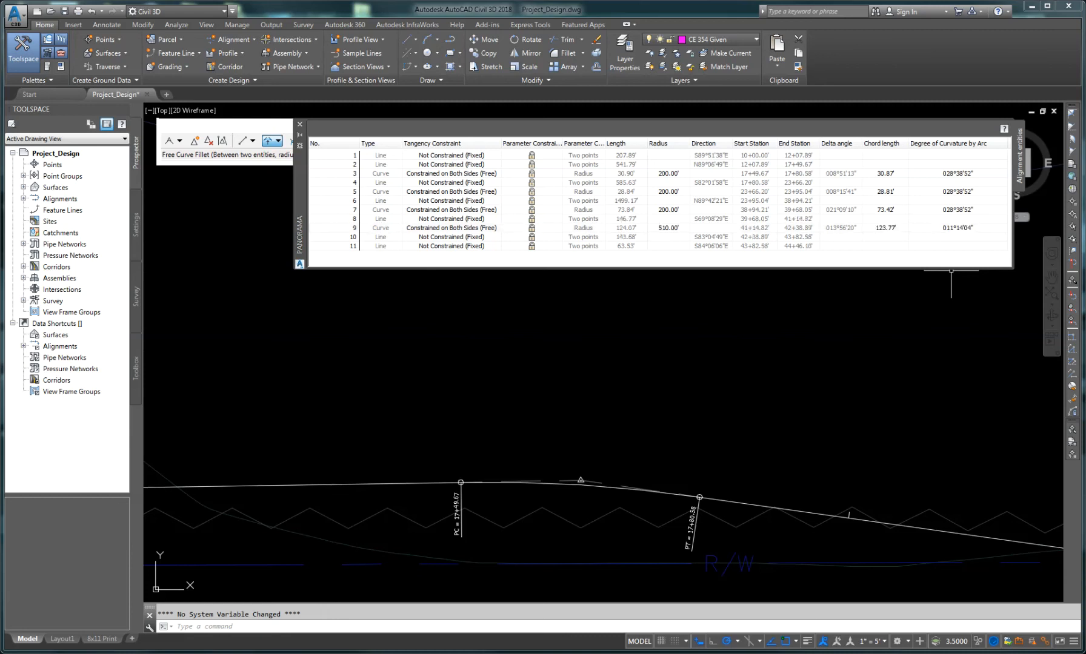
# Step: Set the radius of curves 7, 5 and 3 to 510 in the alignment grid view
pyautogui.doubleClick(667, 210)
pyautogui.write('510')
pyautogui.press('Return')
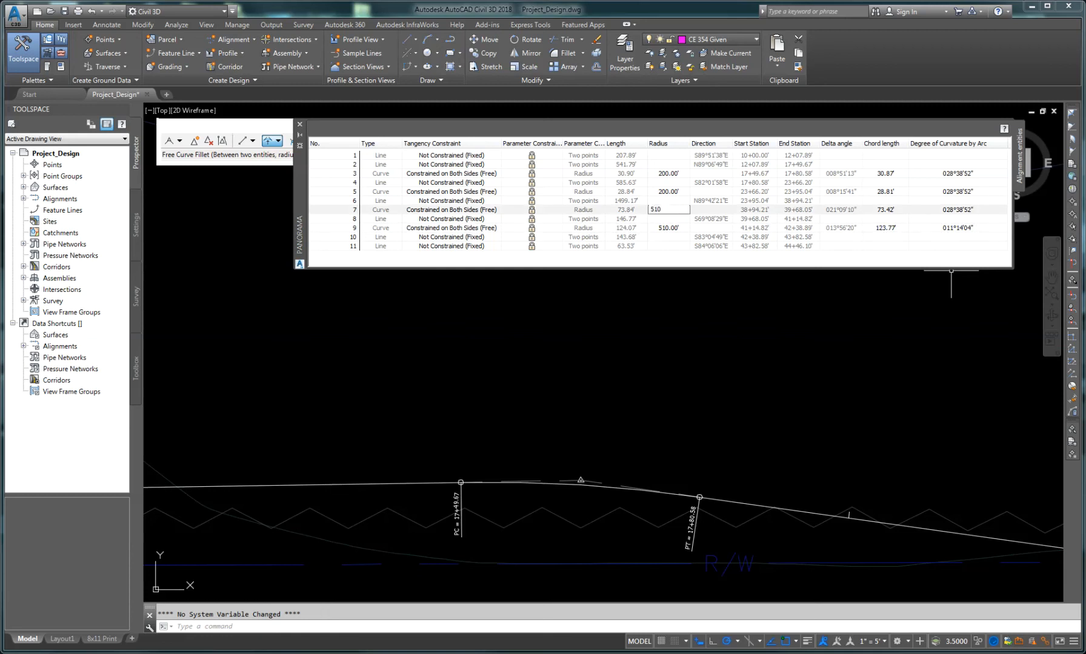
pyautogui.doubleClick(667, 193)
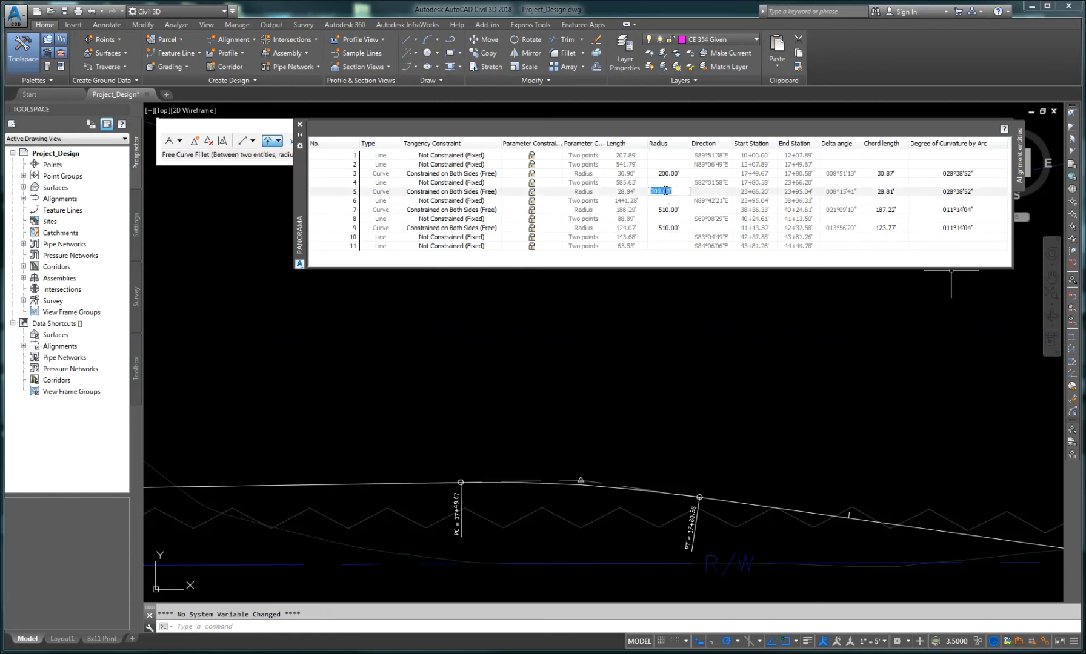
pyautogui.write('510')
pyautogui.press('Return')
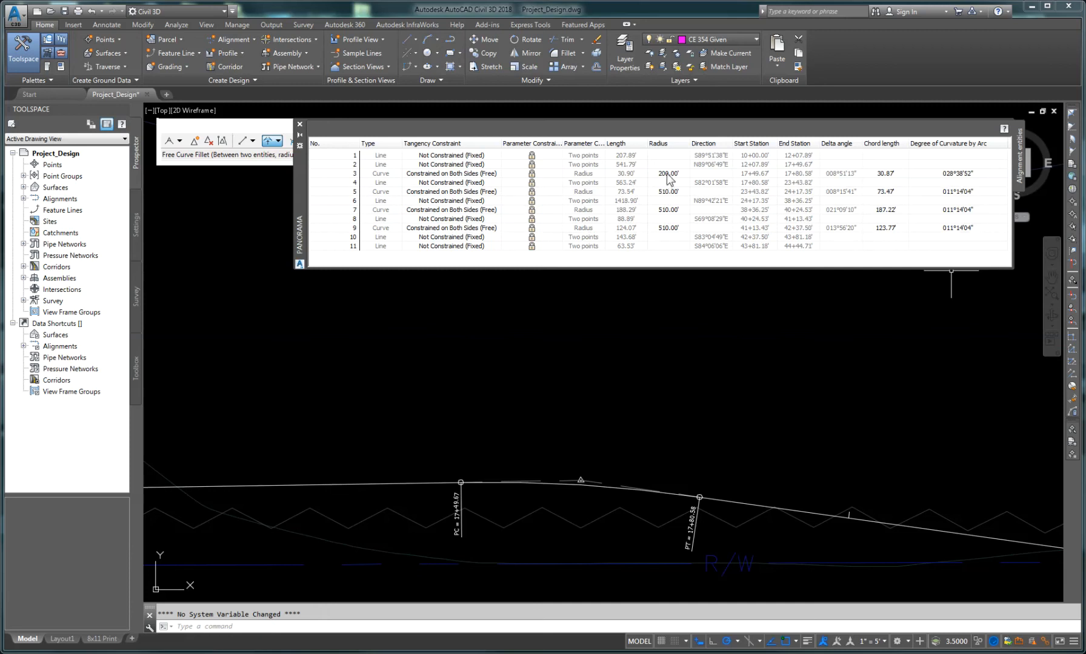
pyautogui.doubleClick(667, 175)
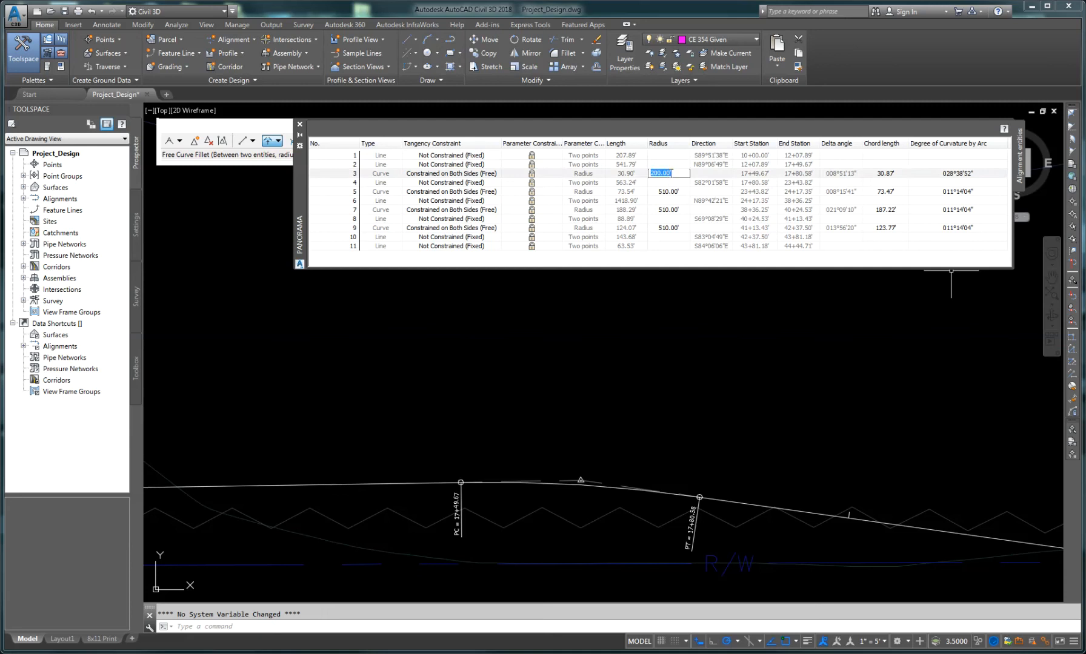
pyautogui.write('510')
pyautogui.press('Return')
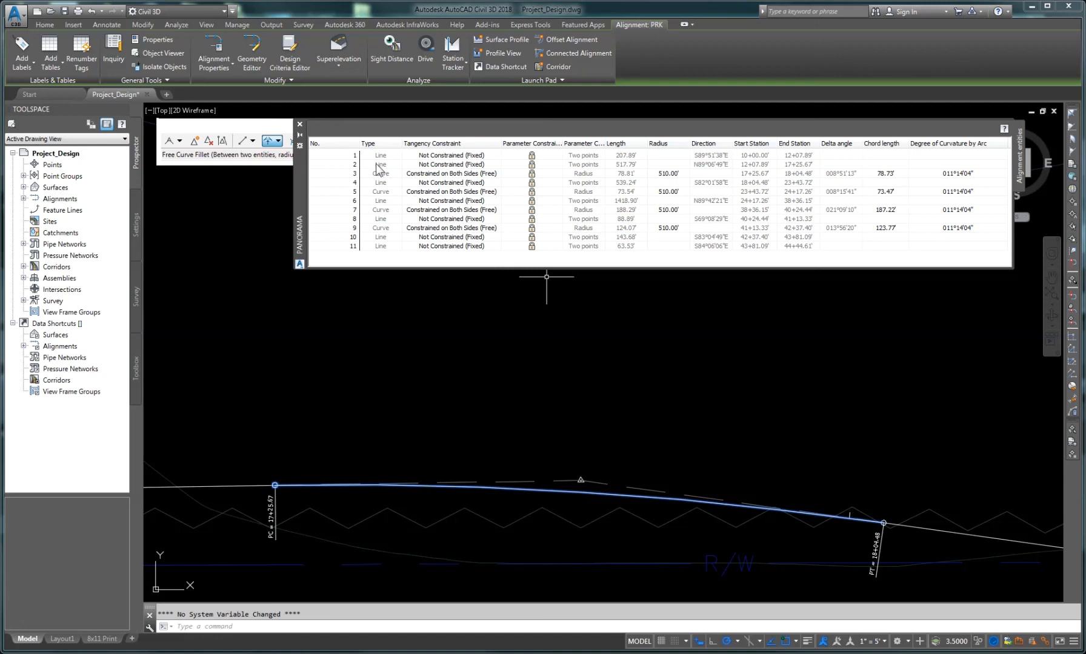
# Step: Close the alignment grid view and the alignment layout tools toolbar
pyautogui.click(407, 166)
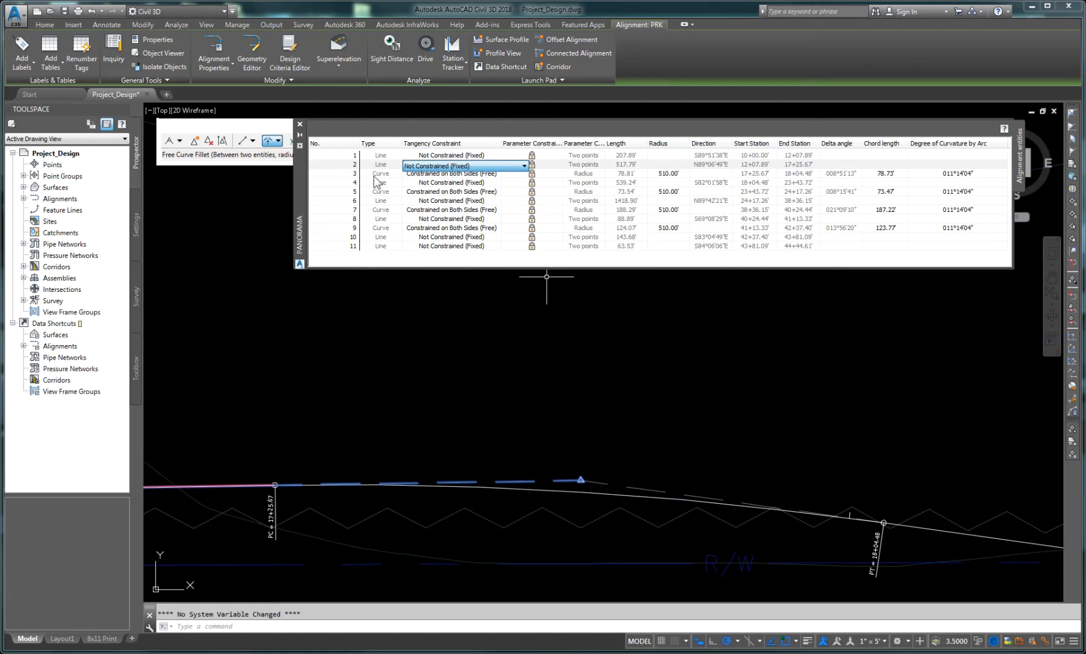
pyautogui.click(373, 176)
pyautogui.press('Escape')
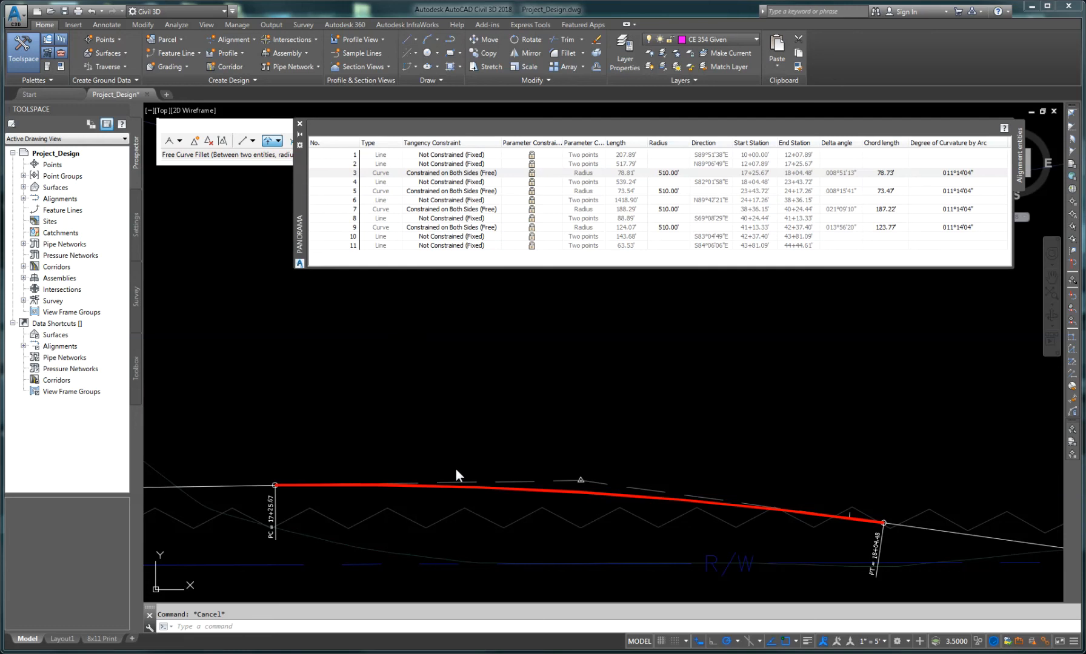
pyautogui.click(300, 124)
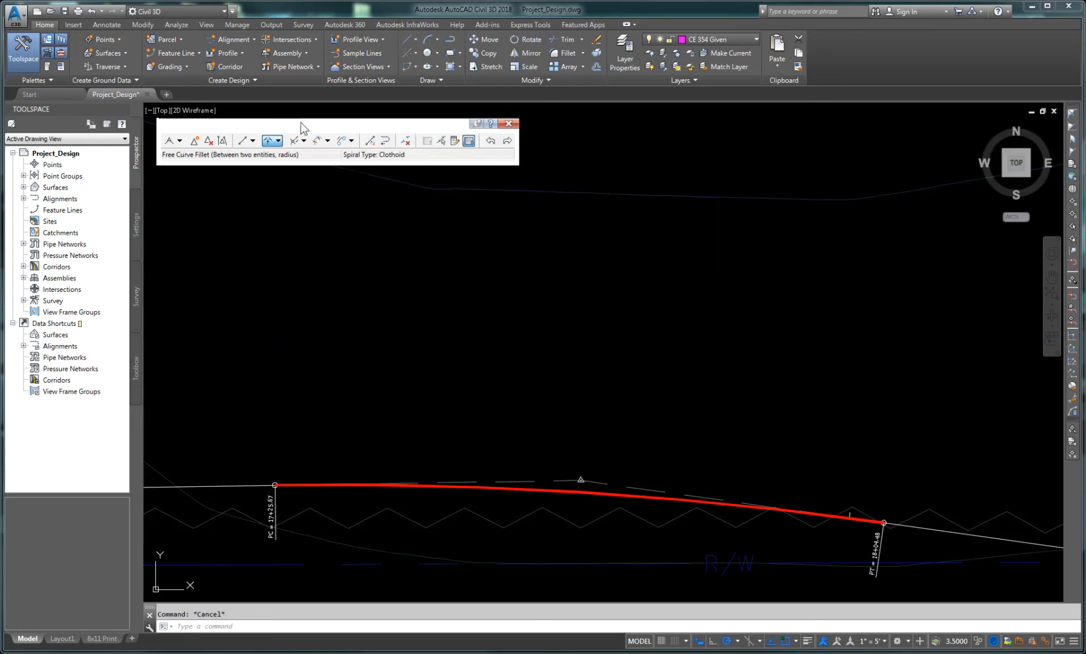
pyautogui.click(509, 124)
# Step: Select the PRK alignment and move the PI grip at its first bend slightly northwest
pyautogui.scroll(-8, 575, 453)
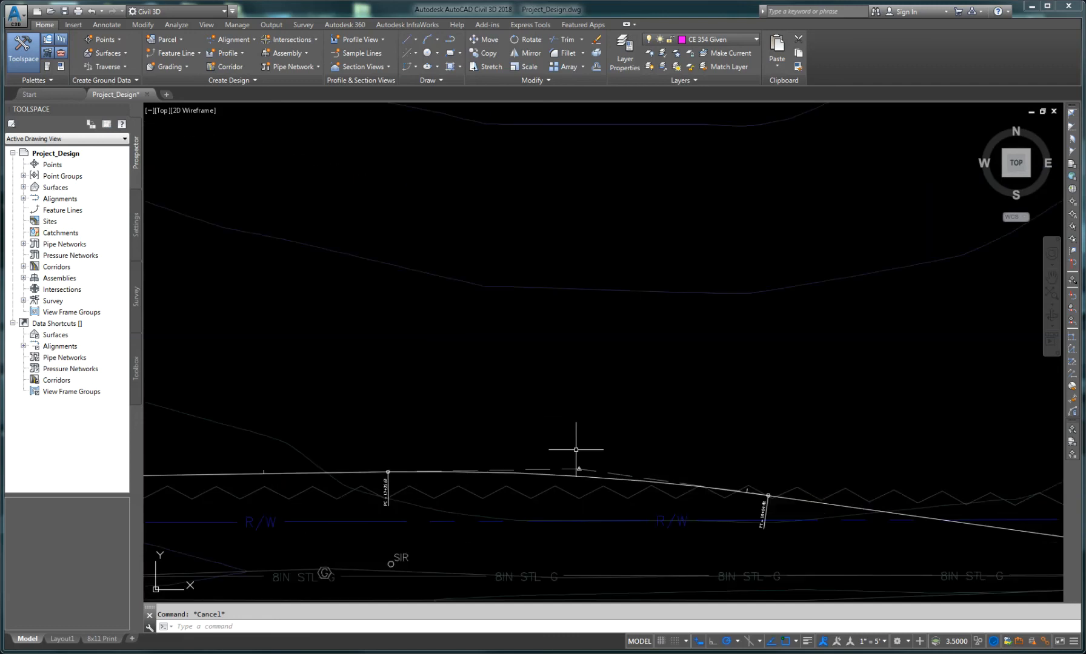
pyautogui.scroll(-5, 587, 488)
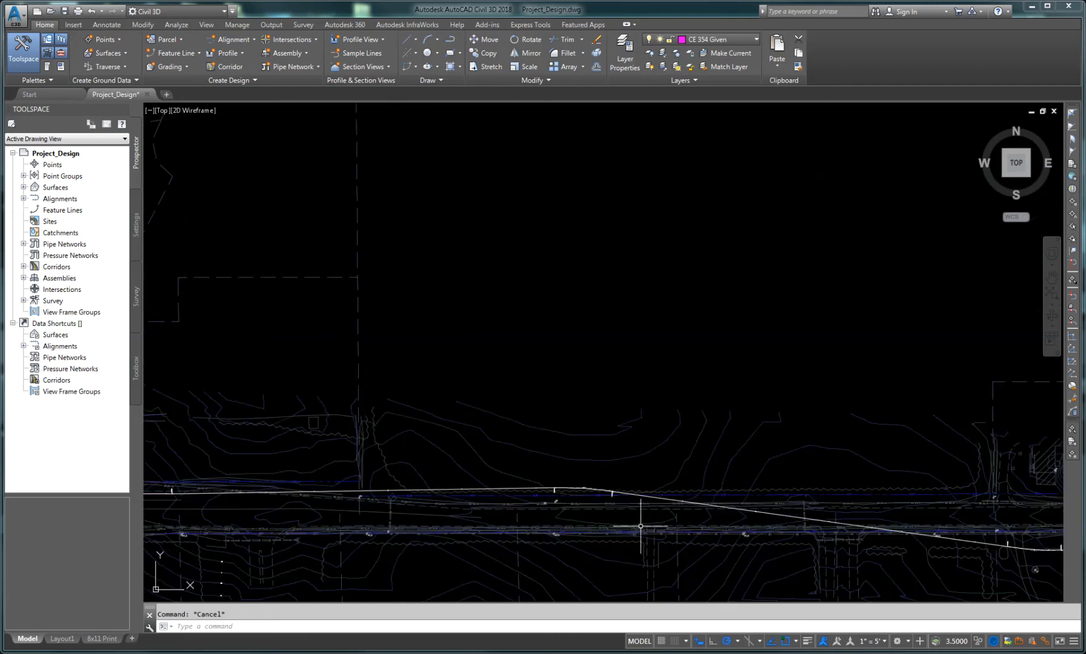
pyautogui.moveTo(783, 562)
pyautogui.mouseDown(button='middle')
pyautogui.moveTo(770, 528)
pyautogui.moveTo(326, 392)
pyautogui.mouseUp(button='middle')
pyautogui.moveTo(694, 415); pyautogui.dragTo(448, 448, button='middle')
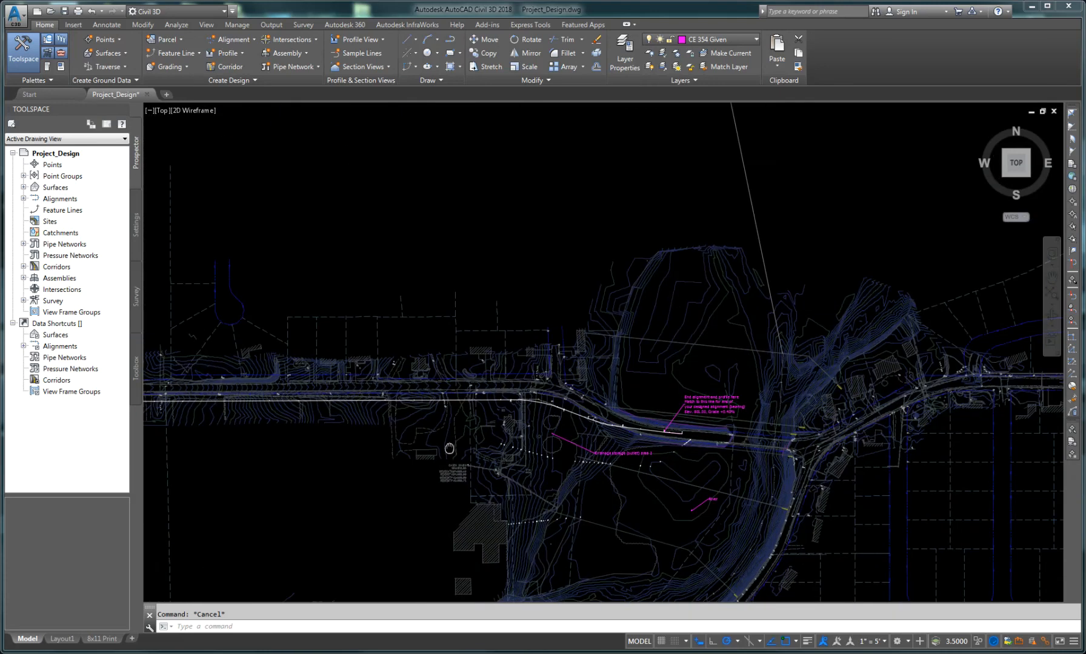
pyautogui.scroll(6, 570, 389)
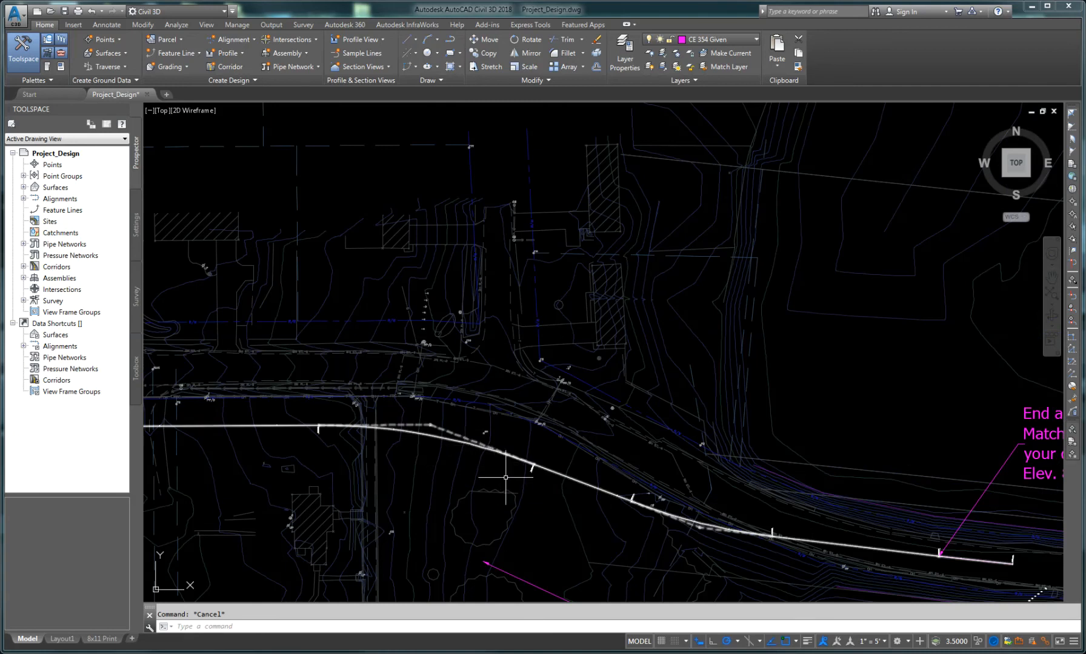
pyautogui.moveTo(495, 477); pyautogui.dragTo(404, 428, button='middle')
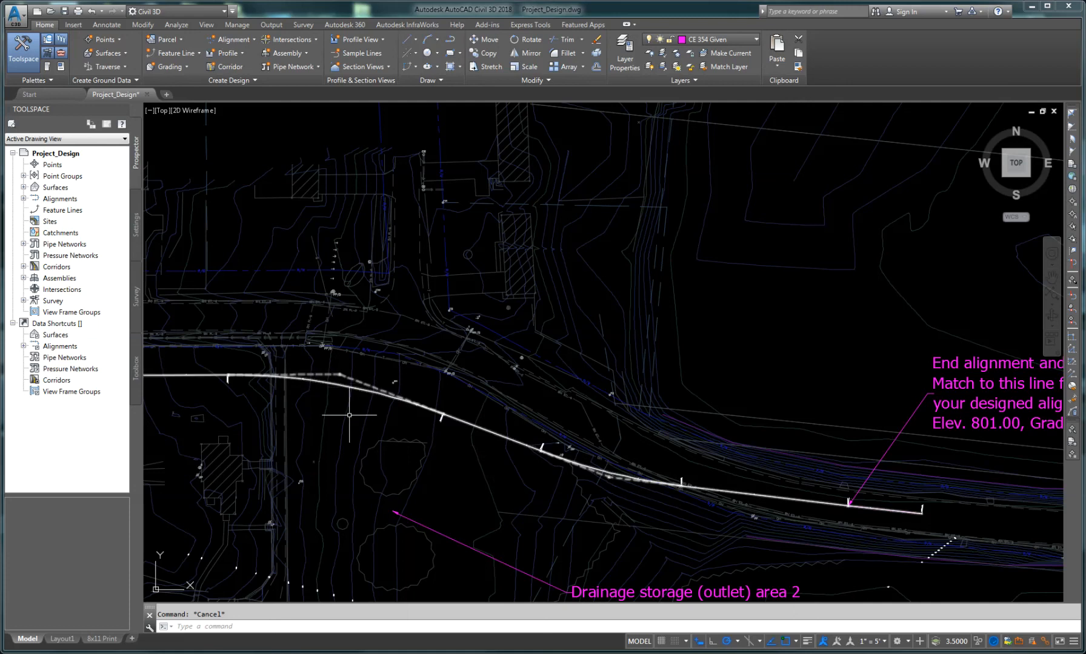
pyautogui.click(340, 381)
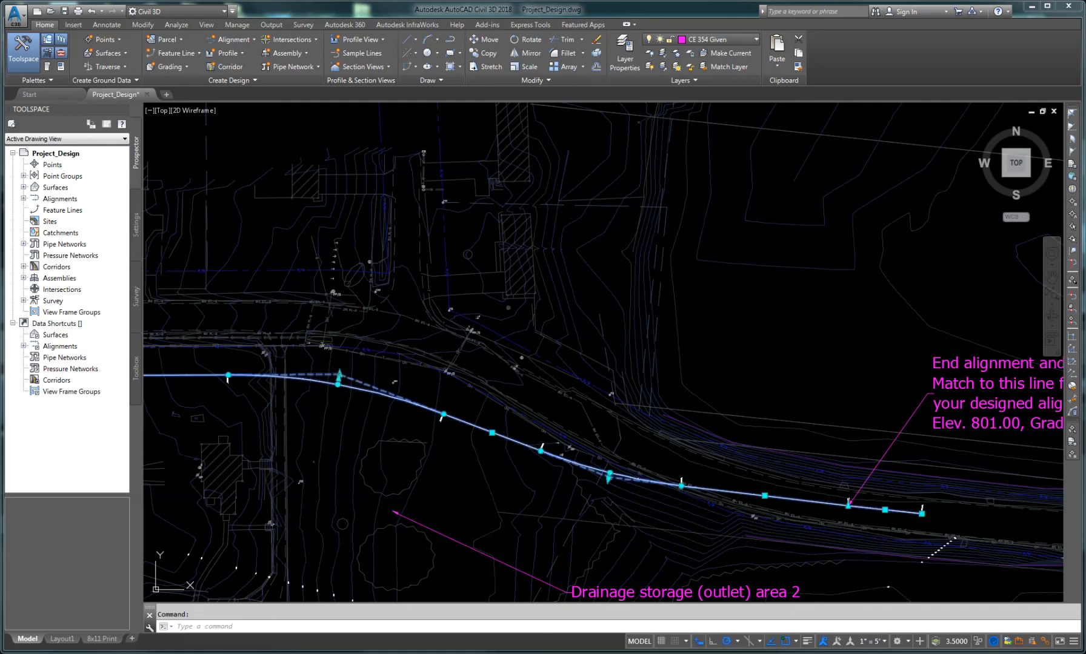
pyautogui.scroll(5, 337, 400)
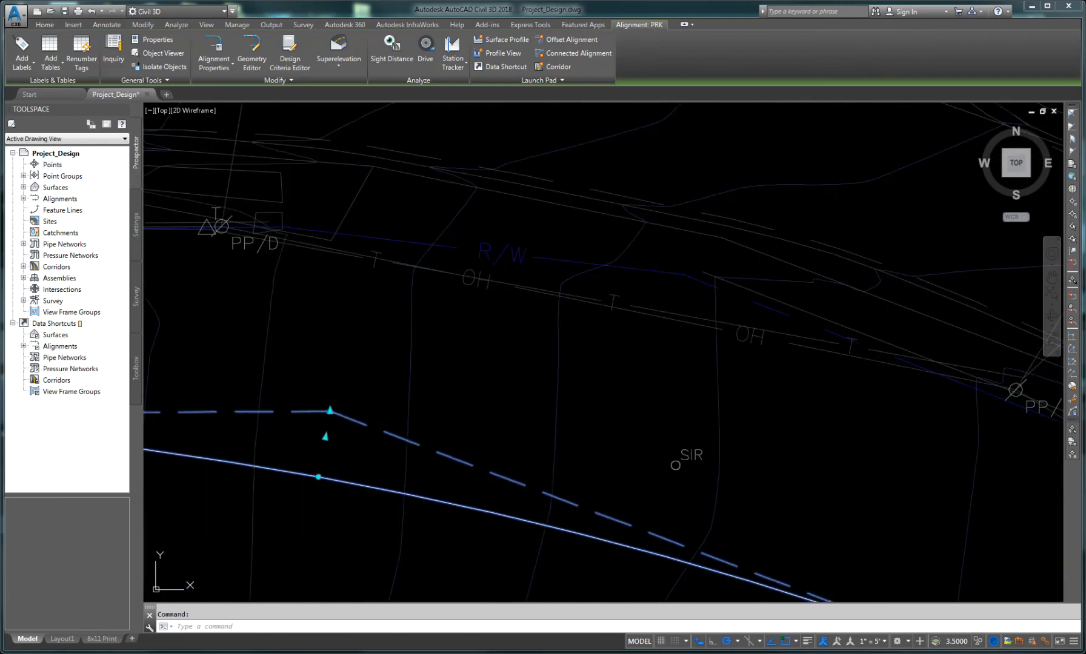
pyautogui.click(330, 411)
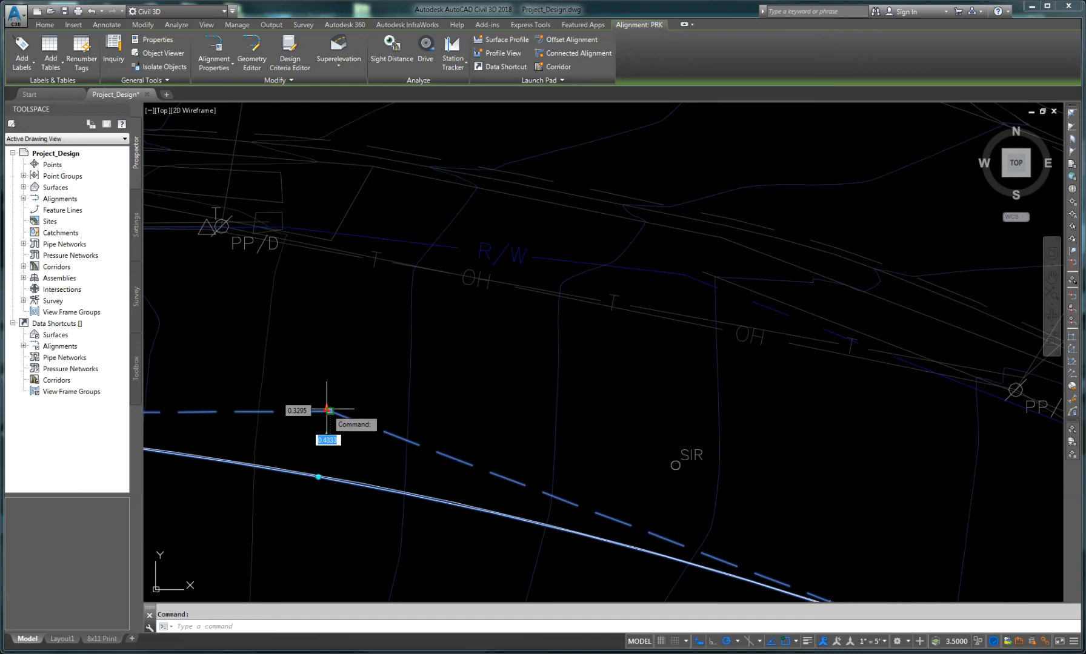
pyautogui.click(288, 357)
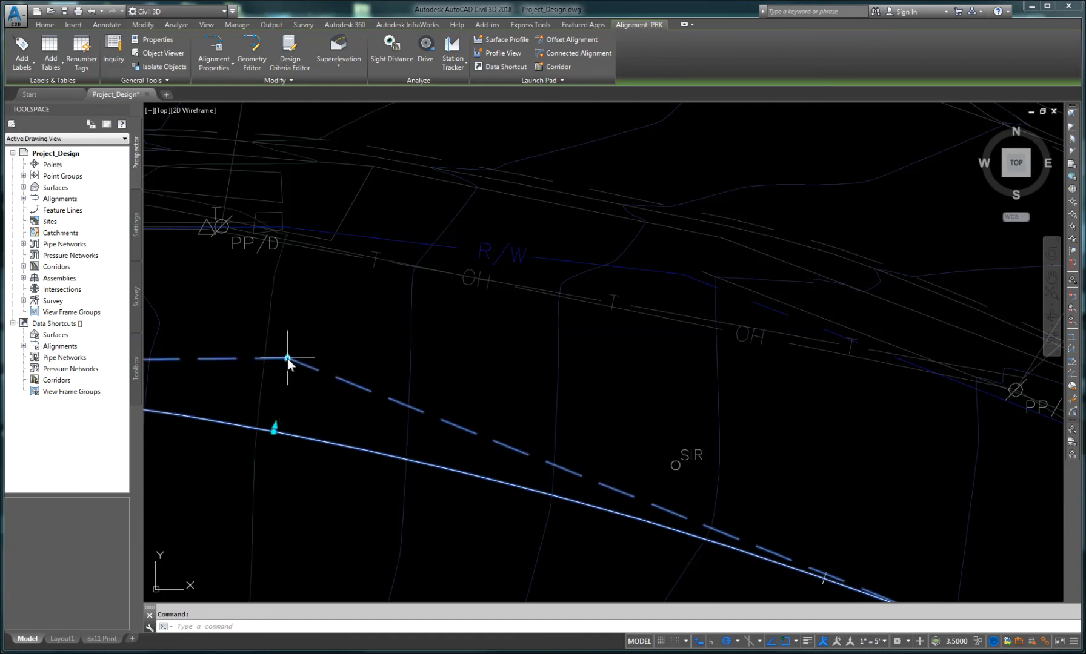
pyautogui.scroll(-6, 348, 485)
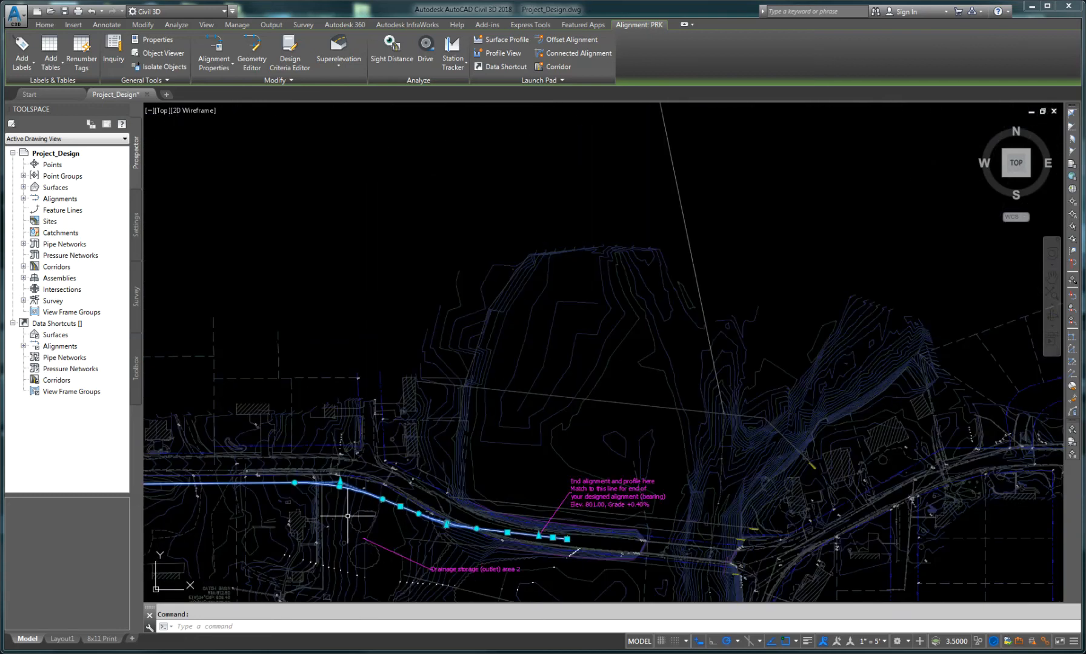
# Step: Pan and zoom along the road to review the revised PRK alignment from end to end
pyautogui.moveTo(330, 511); pyautogui.dragTo(569, 478, button='middle')
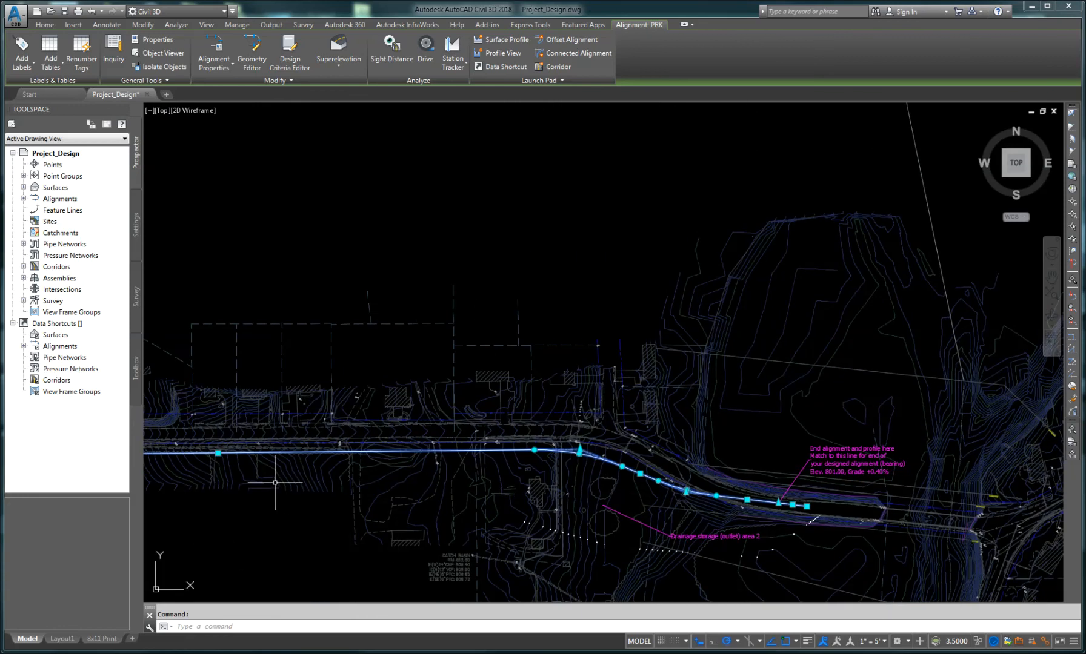
pyautogui.moveTo(275, 484); pyautogui.dragTo(575, 483, button='middle')
pyautogui.scroll(-5, 502, 484)
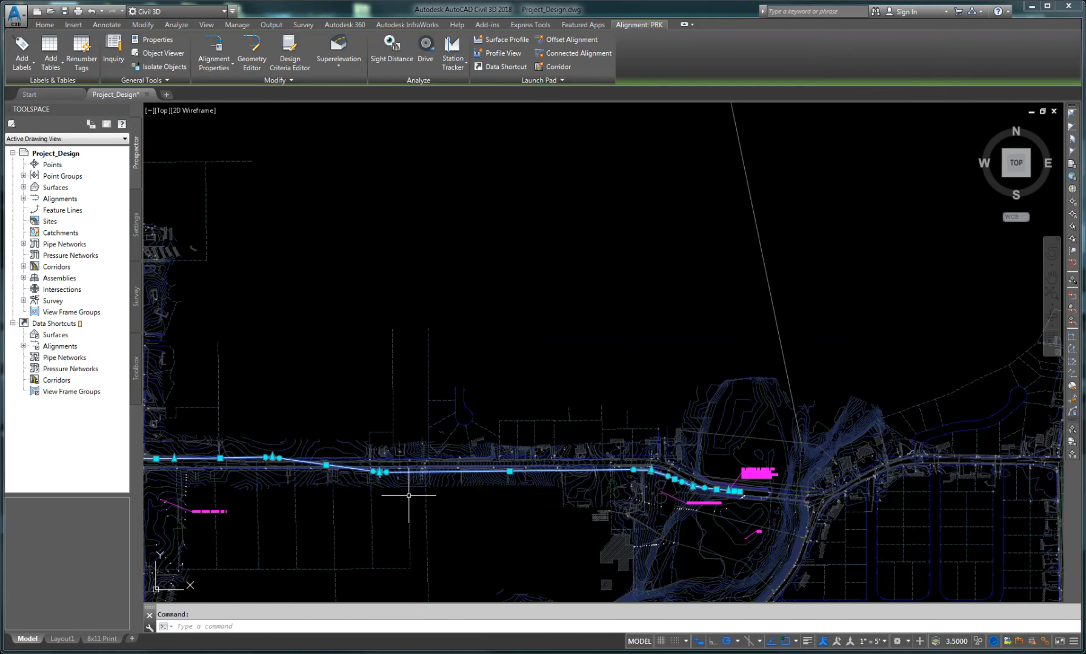
pyautogui.moveTo(409, 496); pyautogui.dragTo(520, 485, button='middle')
pyautogui.scroll(3, 321, 436)
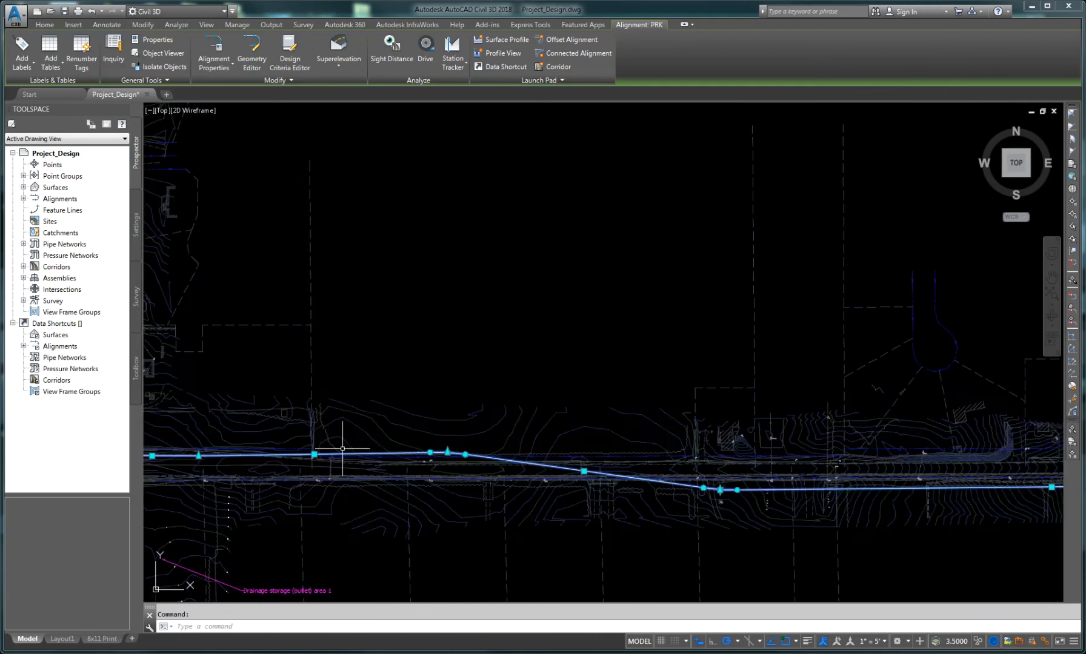
pyautogui.scroll(-3, 339, 451)
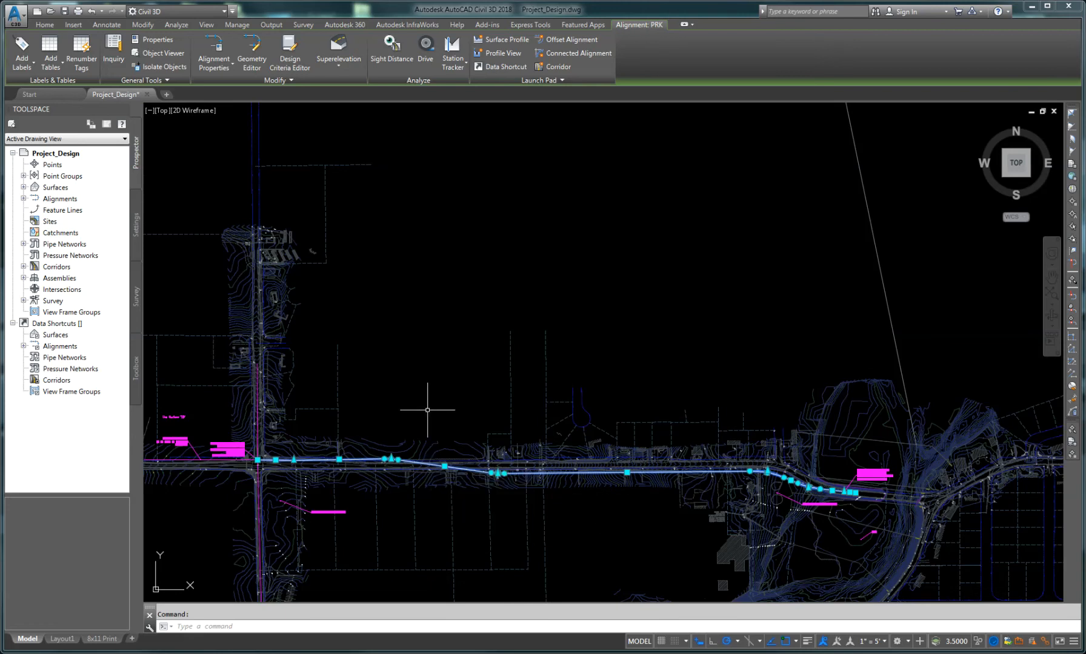
pyautogui.press('Escape')
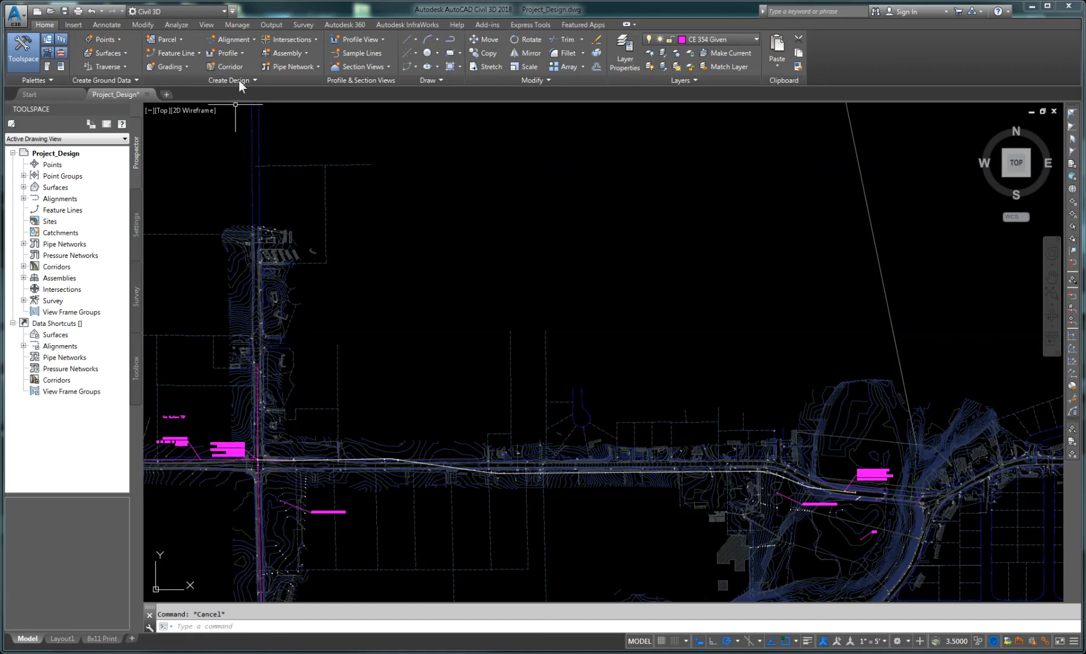
pyautogui.click(231, 53)
pyautogui.scroll(4, 414, 475)
pyautogui.scroll(2, 414, 475)
pyautogui.moveTo(315, 453); pyautogui.dragTo(703, 367, button='middle')
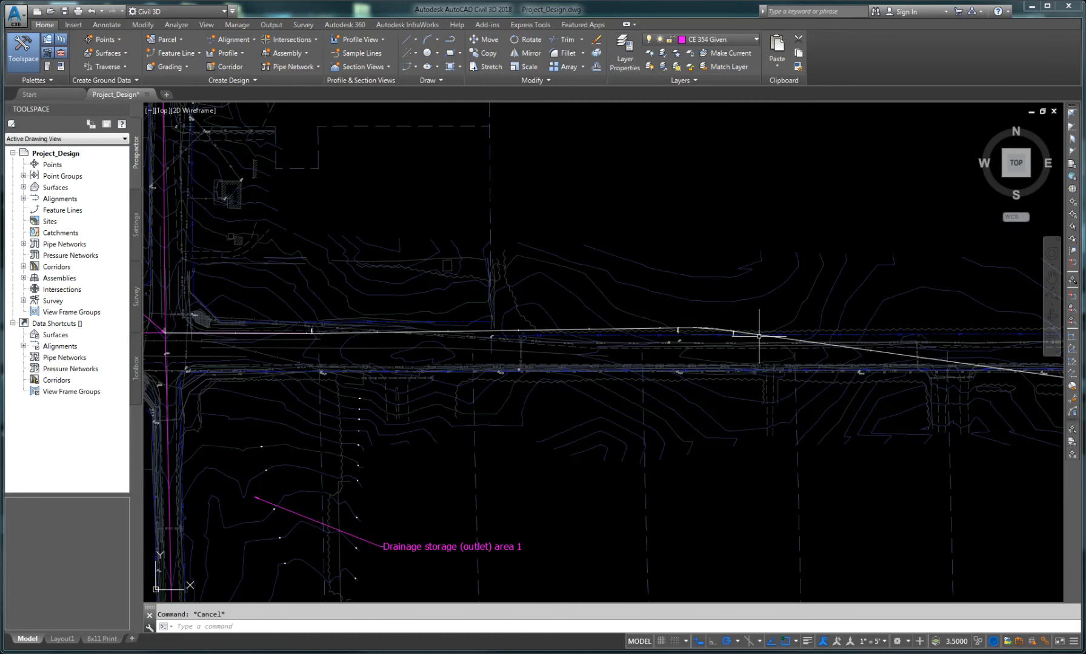
pyautogui.scroll(-4, 699, 371)
pyautogui.moveTo(774, 421); pyautogui.dragTo(585, 385, button='middle')
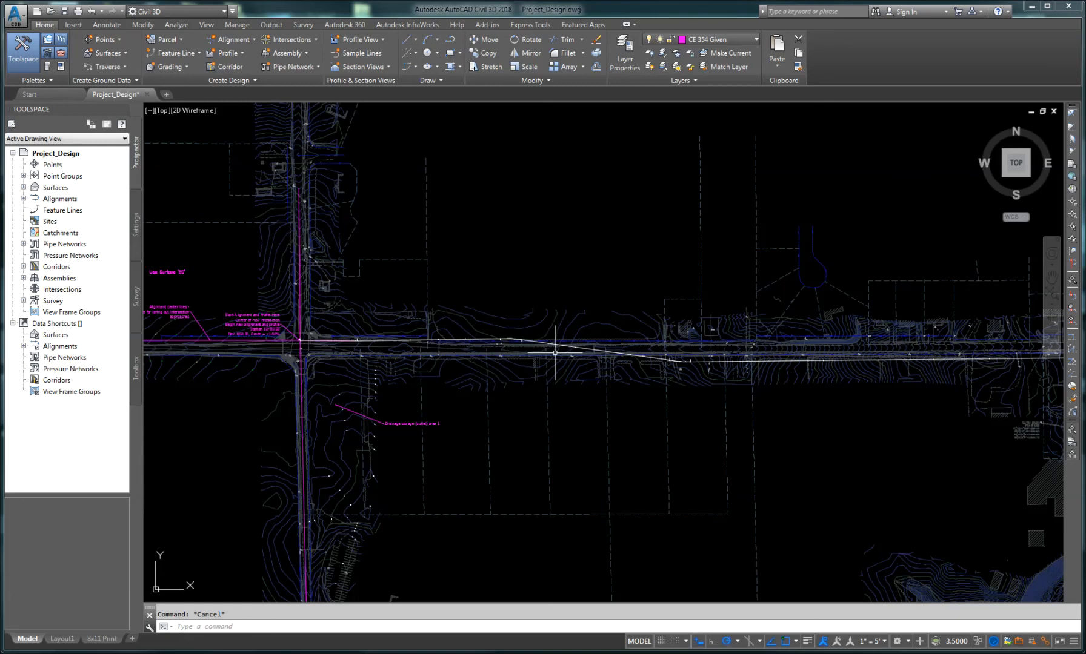
pyautogui.scroll(-2, 554, 351)
pyautogui.moveTo(673, 373); pyautogui.dragTo(497, 375, button='middle')
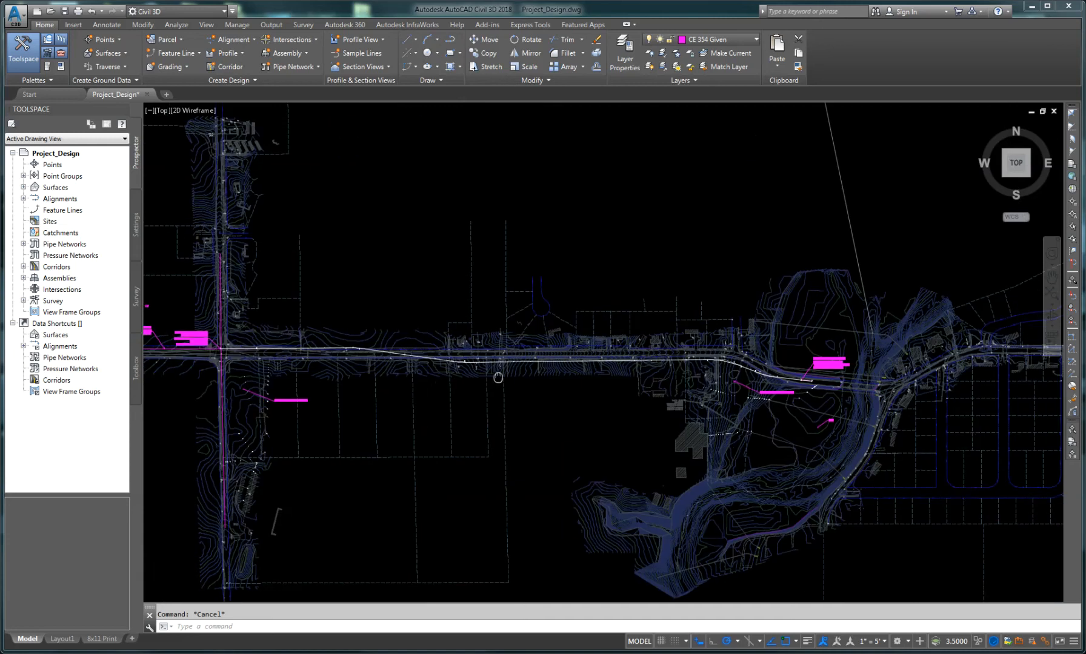
pyautogui.scroll(4, 454, 366)
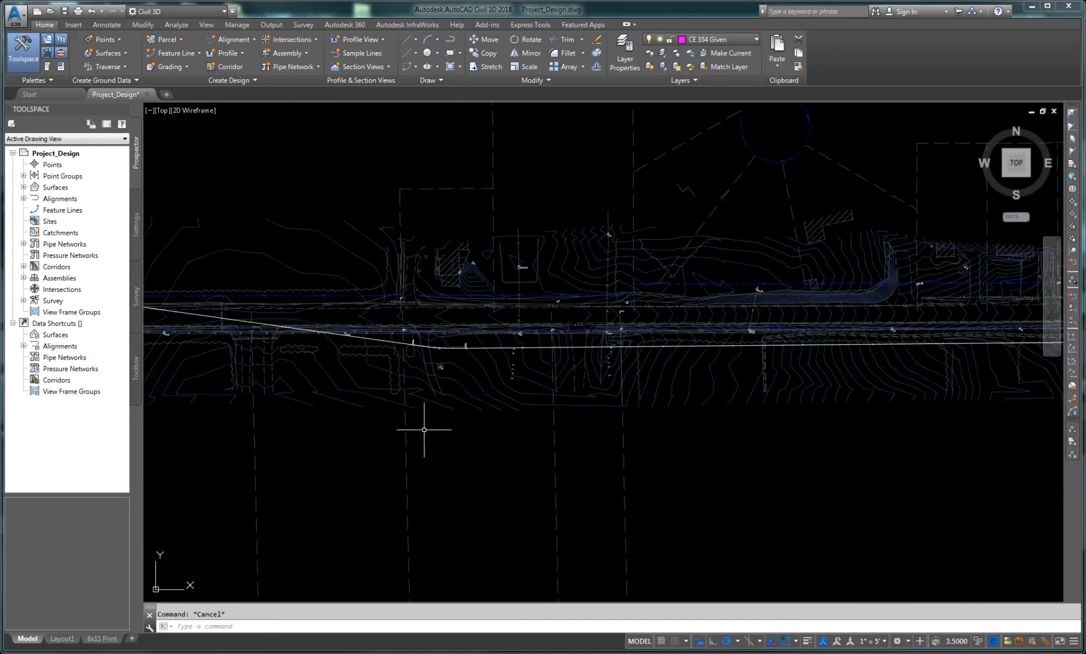
pyautogui.scroll(-3, 431, 423)
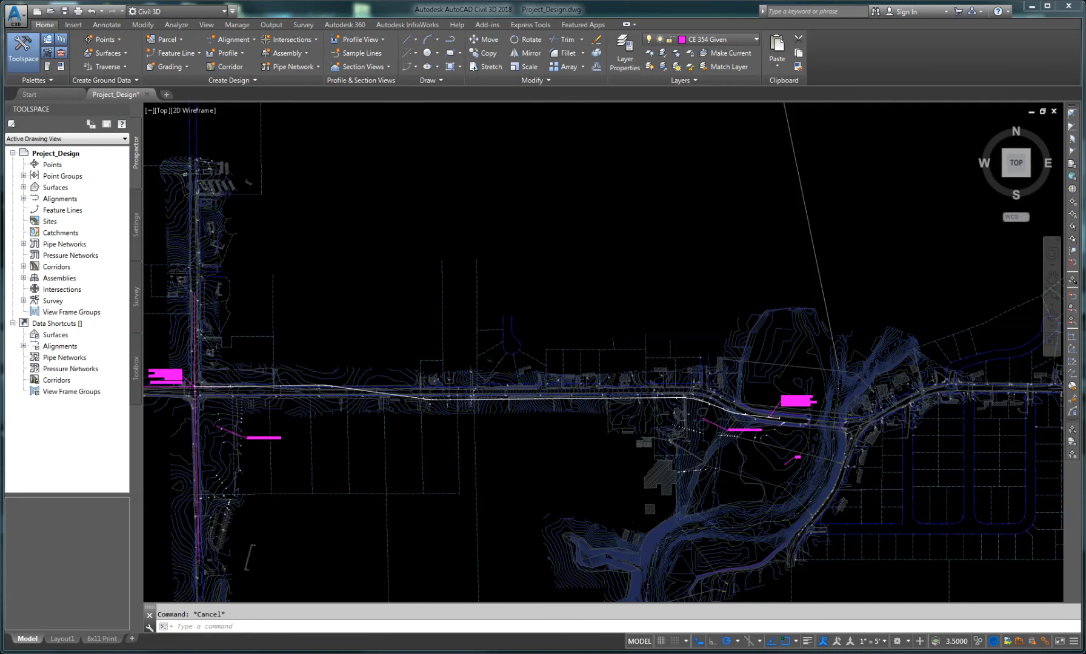
pyautogui.scroll(4, 315, 376)
pyautogui.moveTo(316, 381); pyautogui.dragTo(512, 345, button='middle')
pyautogui.scroll(-2, 503, 348)
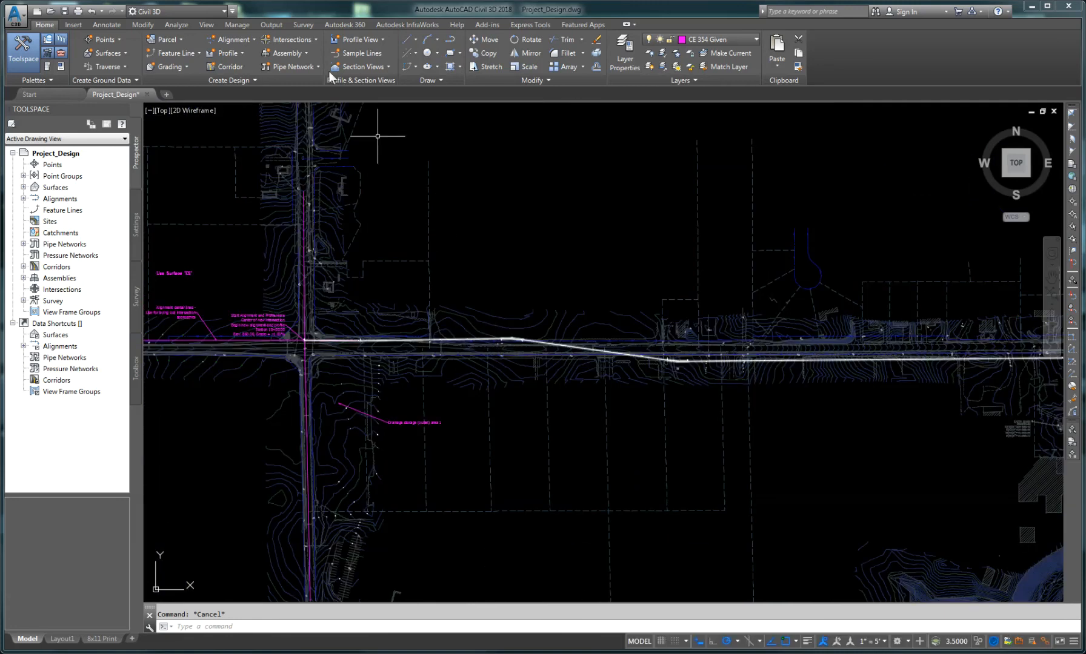
# Step: Create a surface profile along the PRK alignment, sampling the EG surface
pyautogui.click(231, 53)
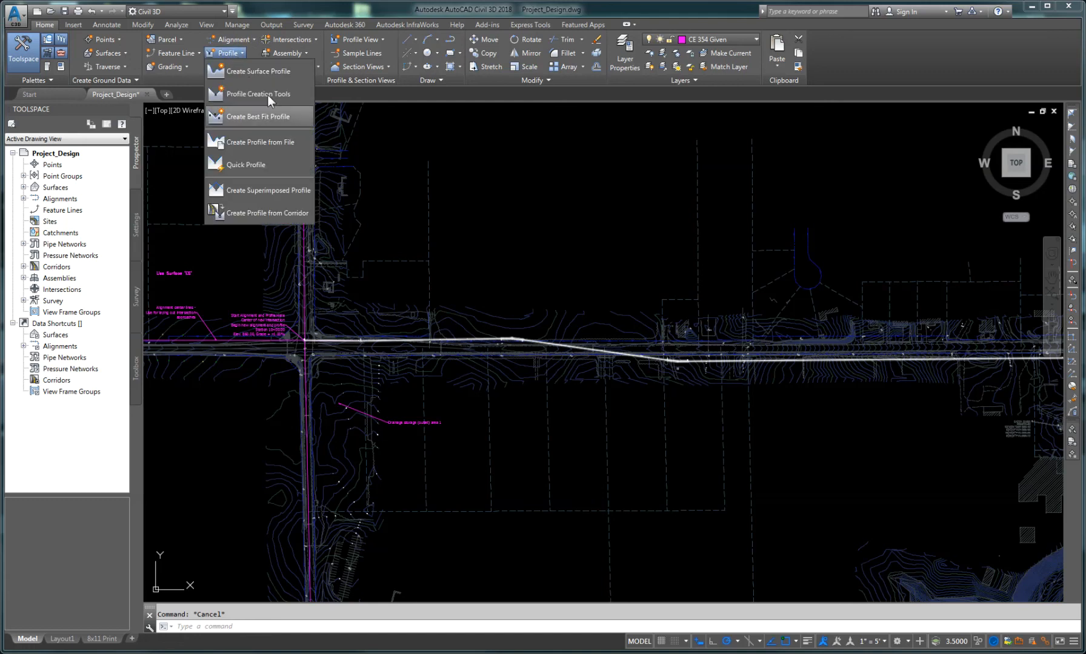
pyautogui.click(248, 70)
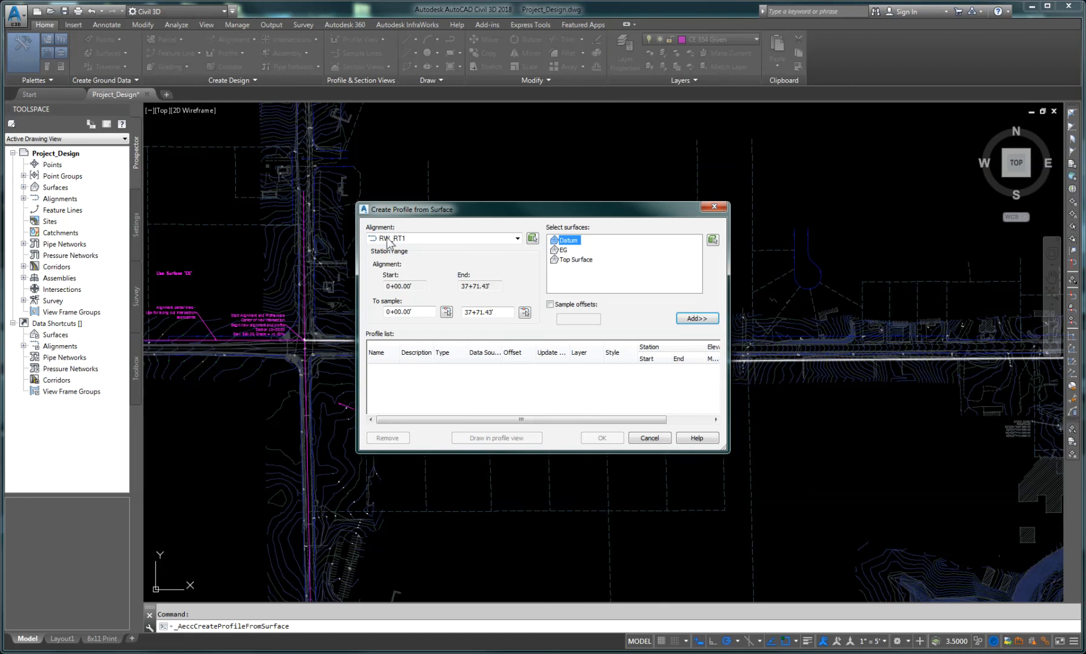
pyautogui.click(518, 239)
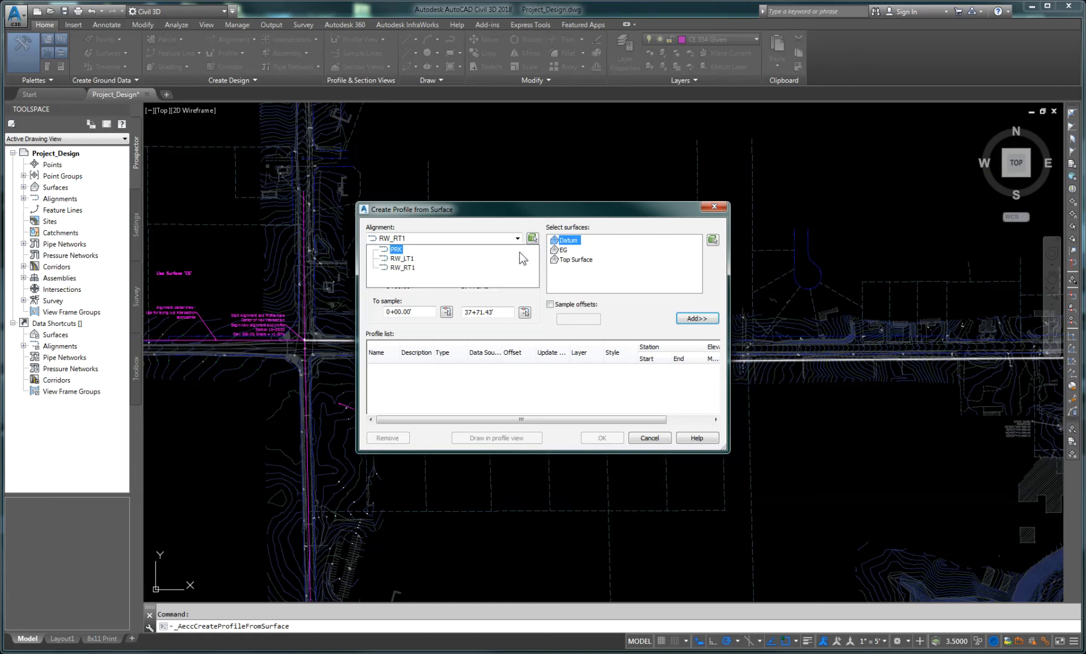
pyautogui.click(398, 250)
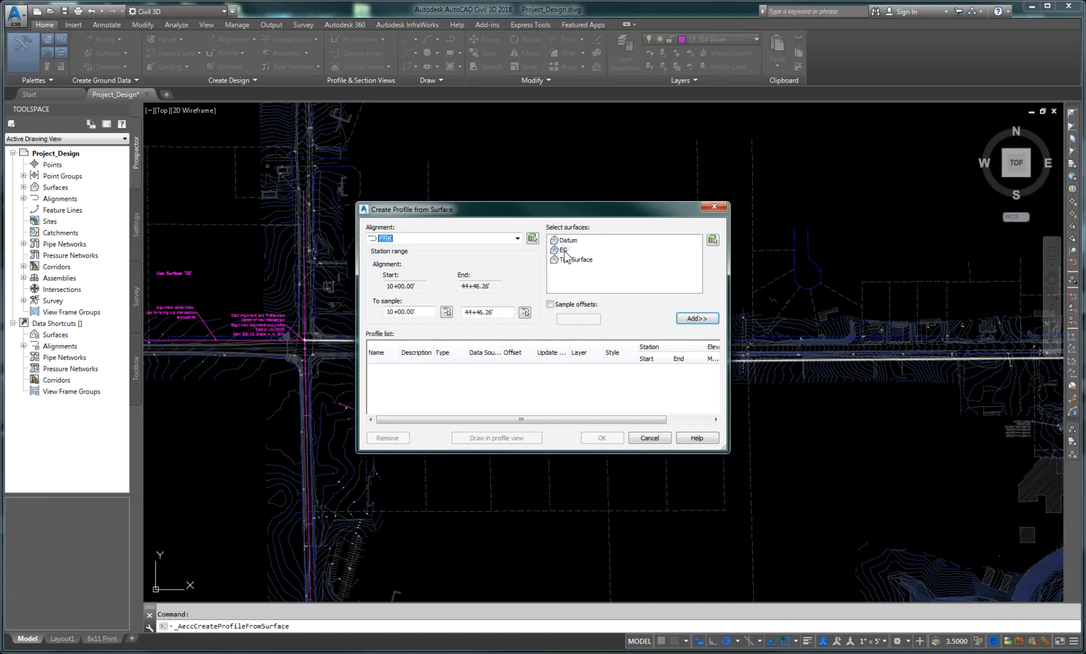
pyautogui.click(564, 251)
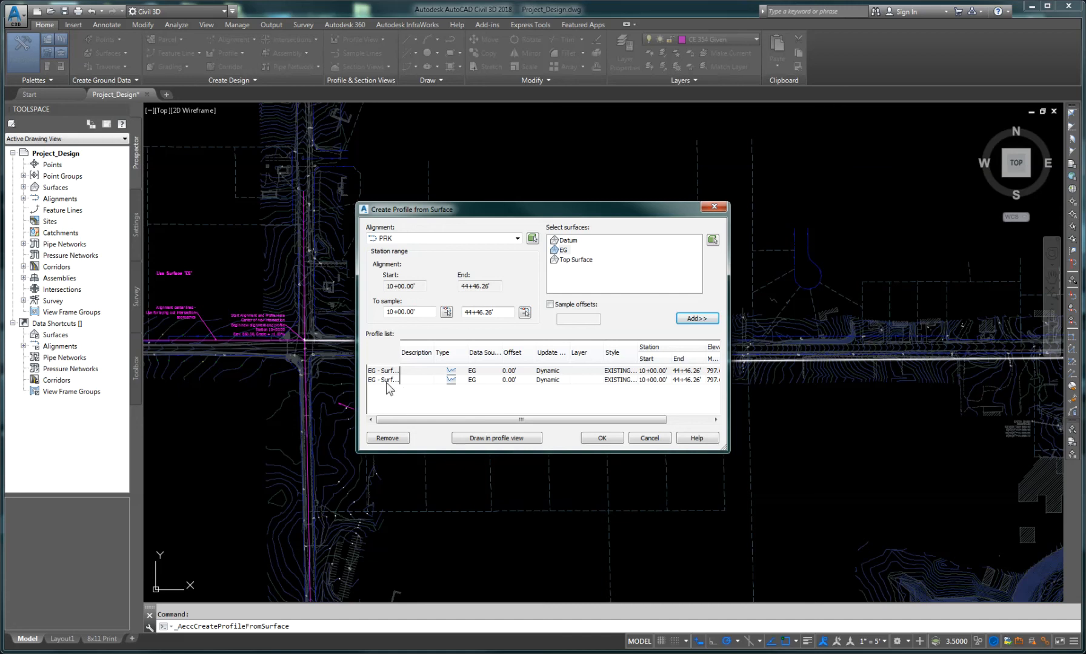
# Step: Draw the profile in a new profile view using the BASIC PROFILE 4 VE style with automatic station range and height
pyautogui.click(489, 437)
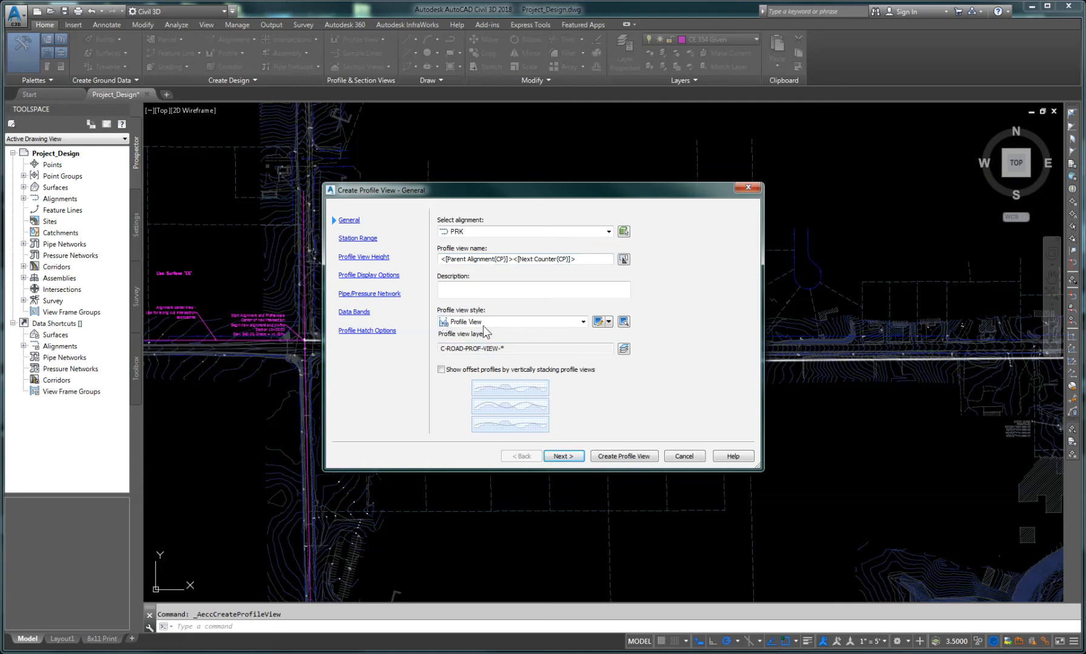
pyautogui.click(584, 322)
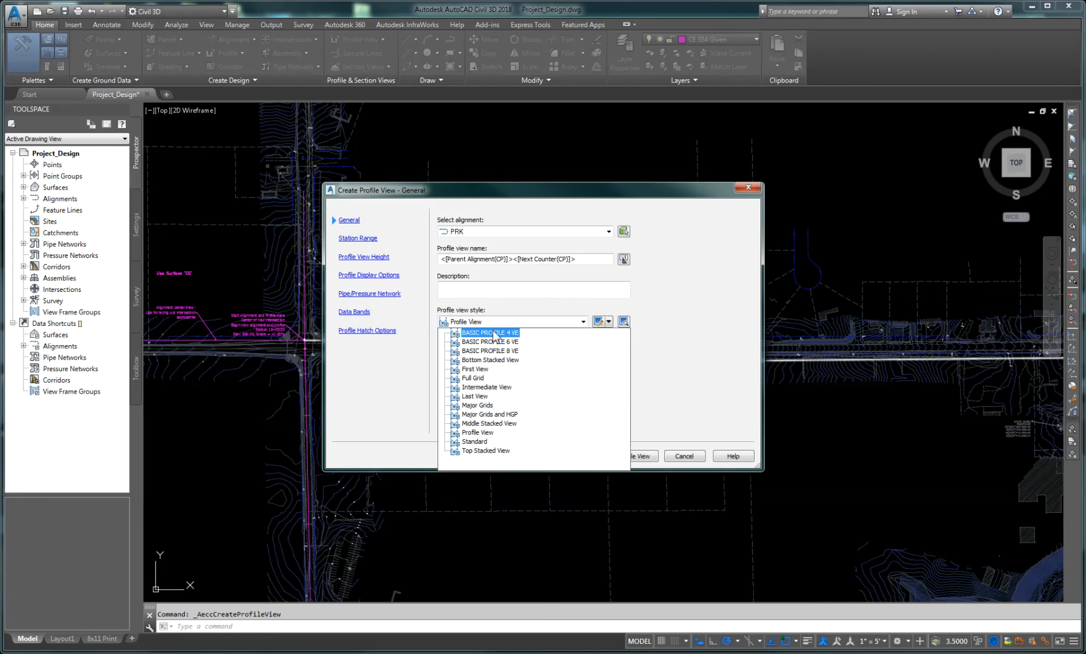
pyautogui.click(494, 333)
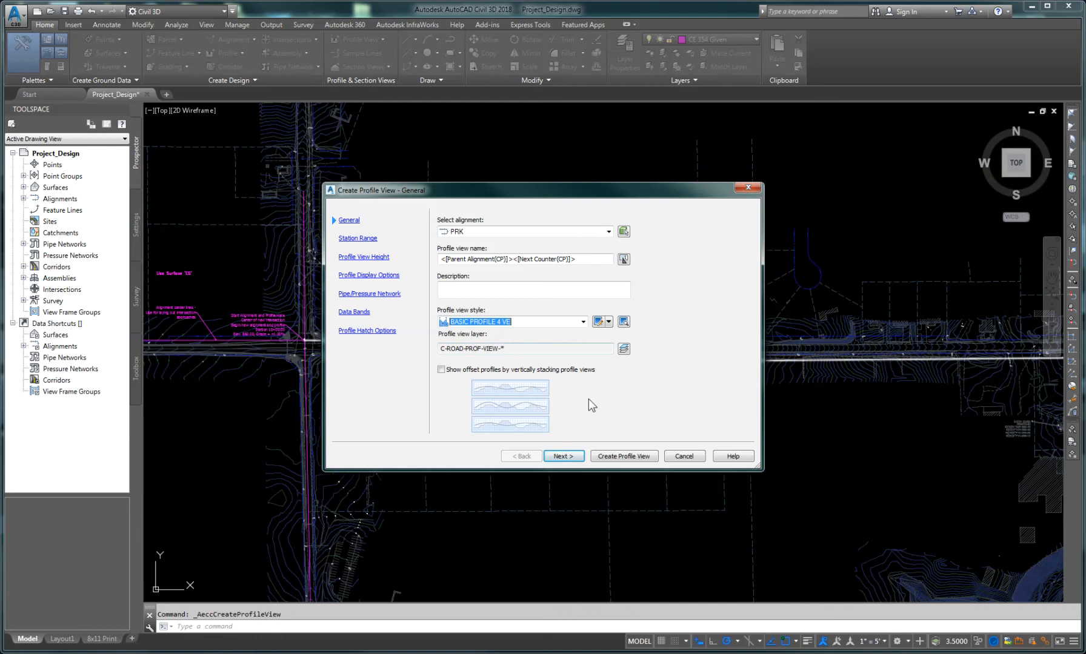
pyautogui.click(555, 459)
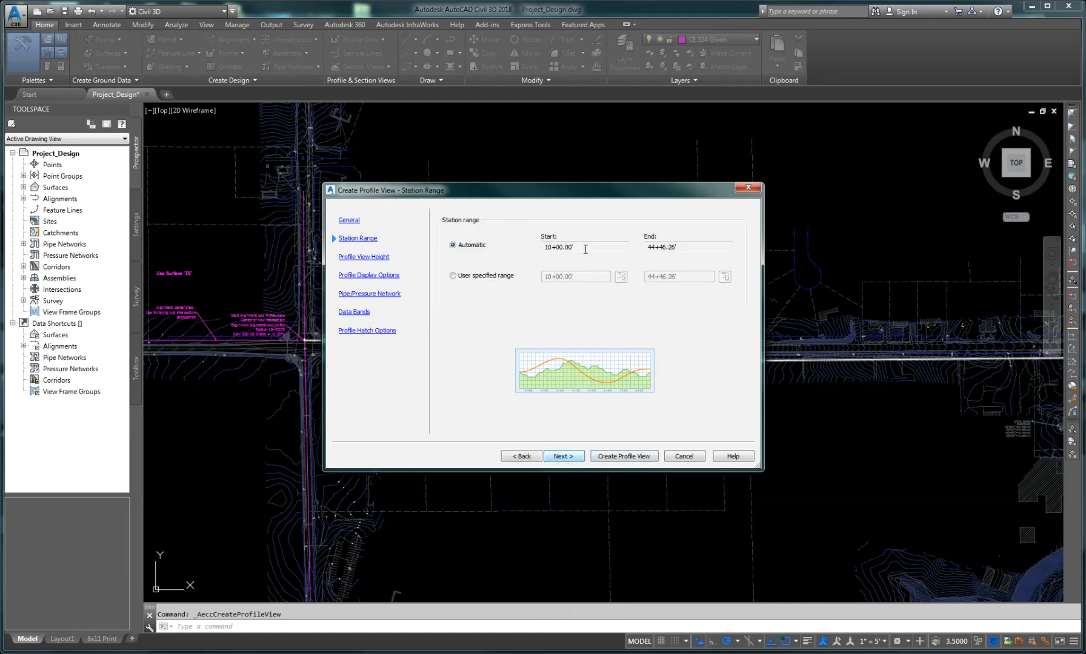
pyautogui.click(563, 458)
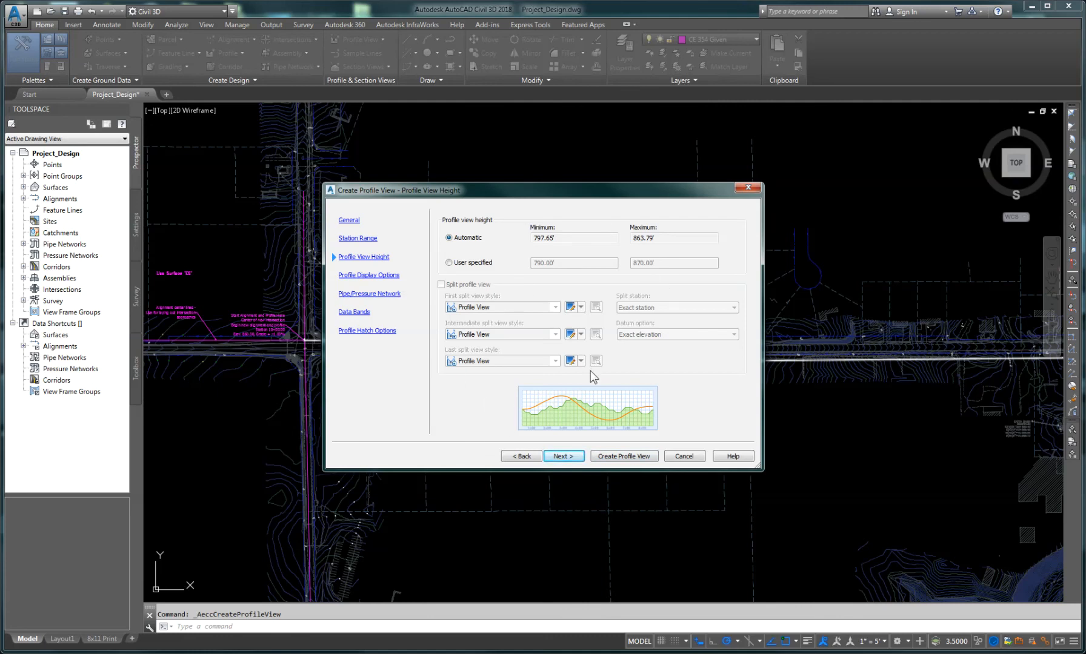
pyautogui.click(609, 459)
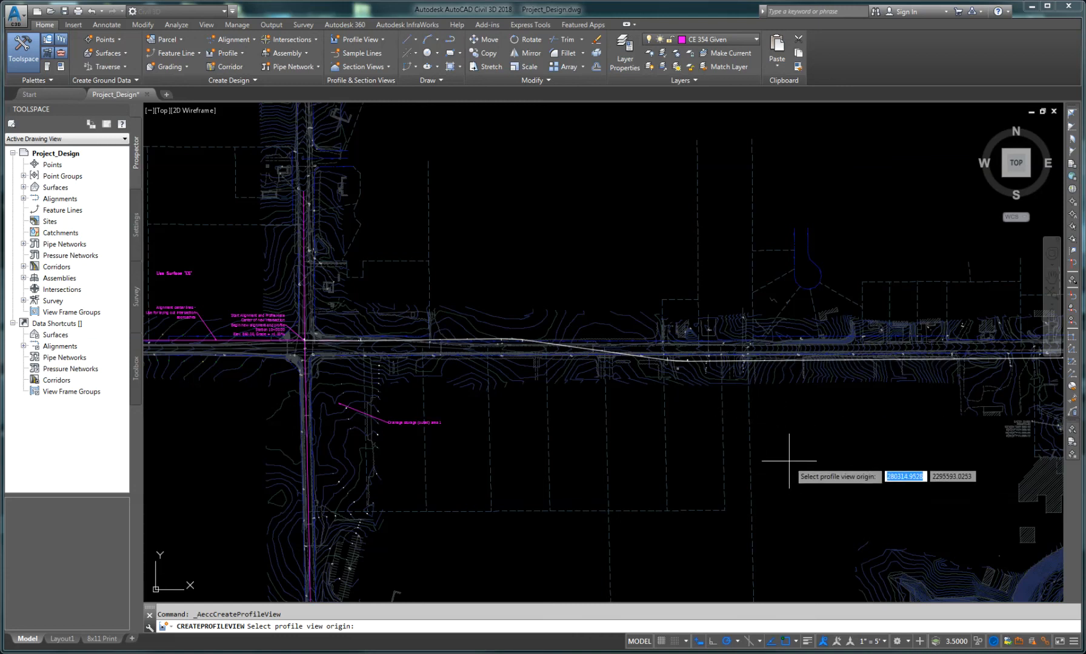
# Step: Place the profile view origin in an empty area east of the site
pyautogui.scroll(-3, 789, 451)
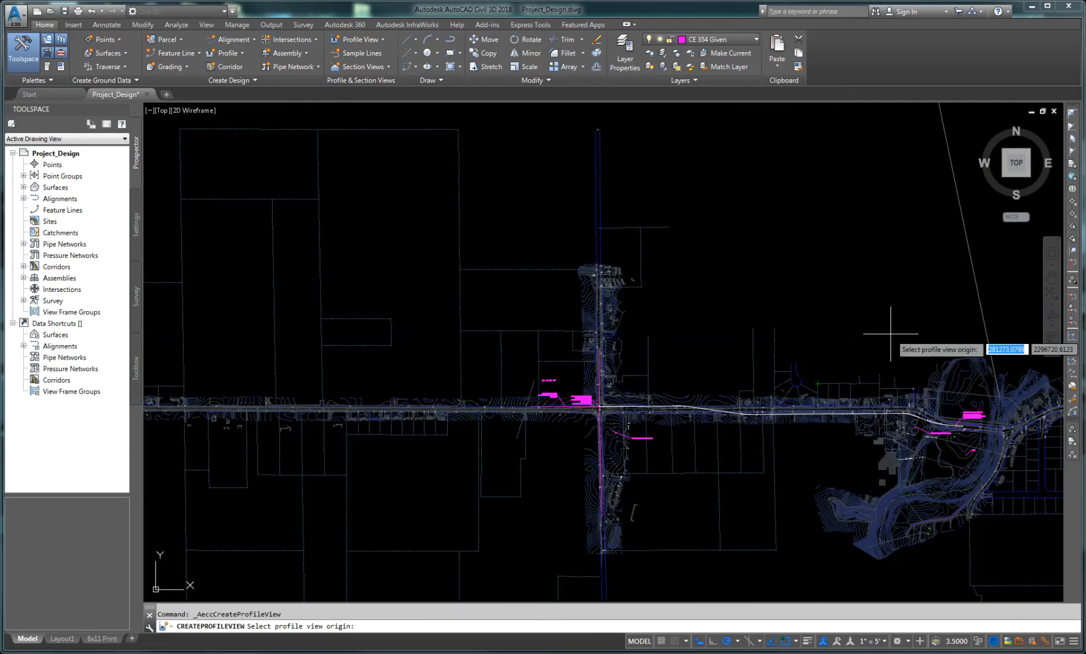
pyautogui.moveTo(890, 334); pyautogui.dragTo(413, 328, button='middle')
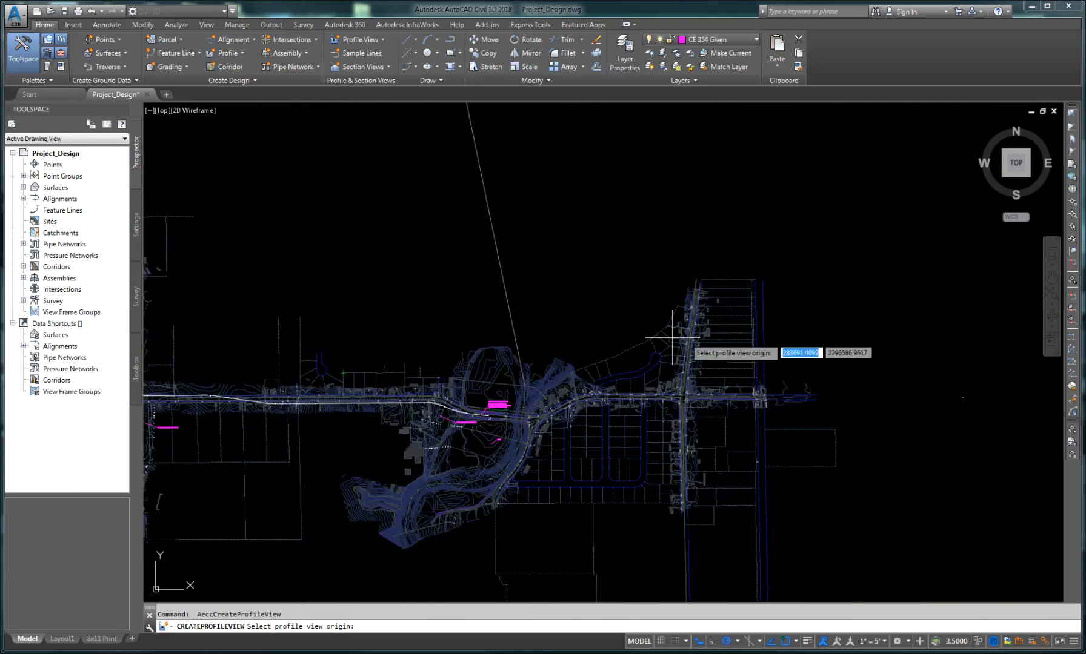
pyautogui.scroll(-2, 743, 373)
pyautogui.scroll(-1, 788, 375)
pyautogui.scroll(3, 833, 357)
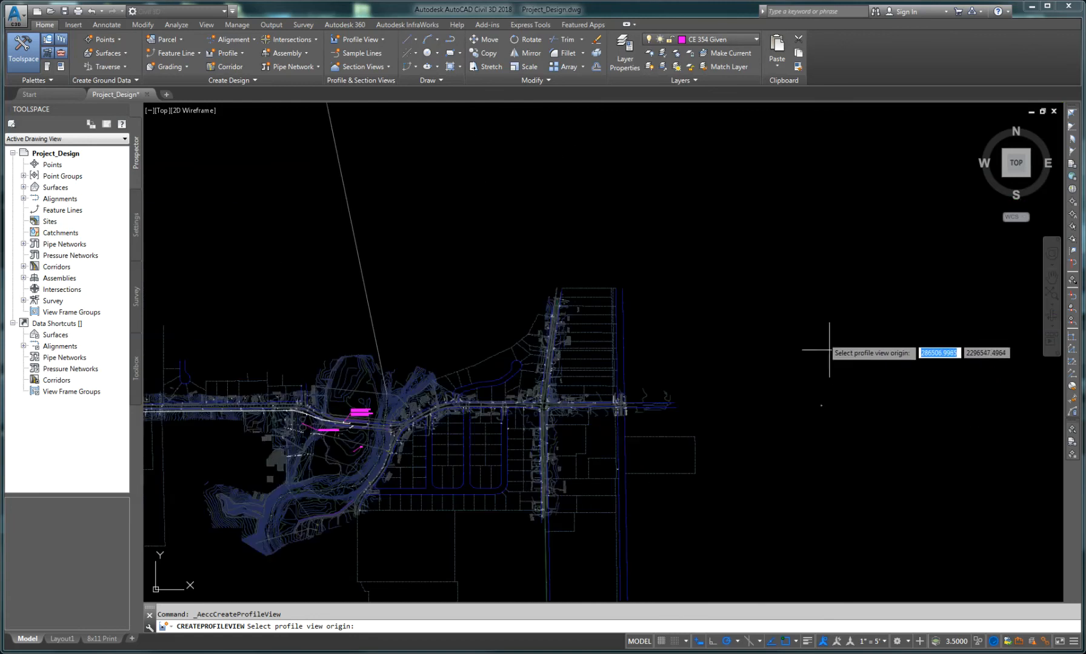
pyautogui.scroll(-3, 751, 353)
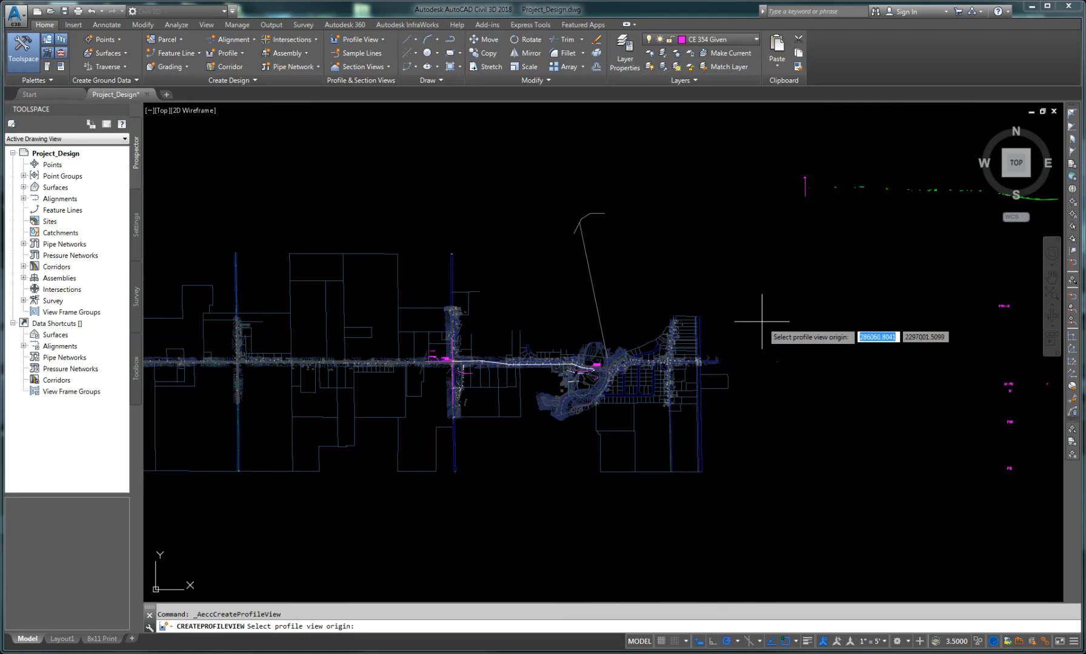
pyautogui.scroll(2, 761, 321)
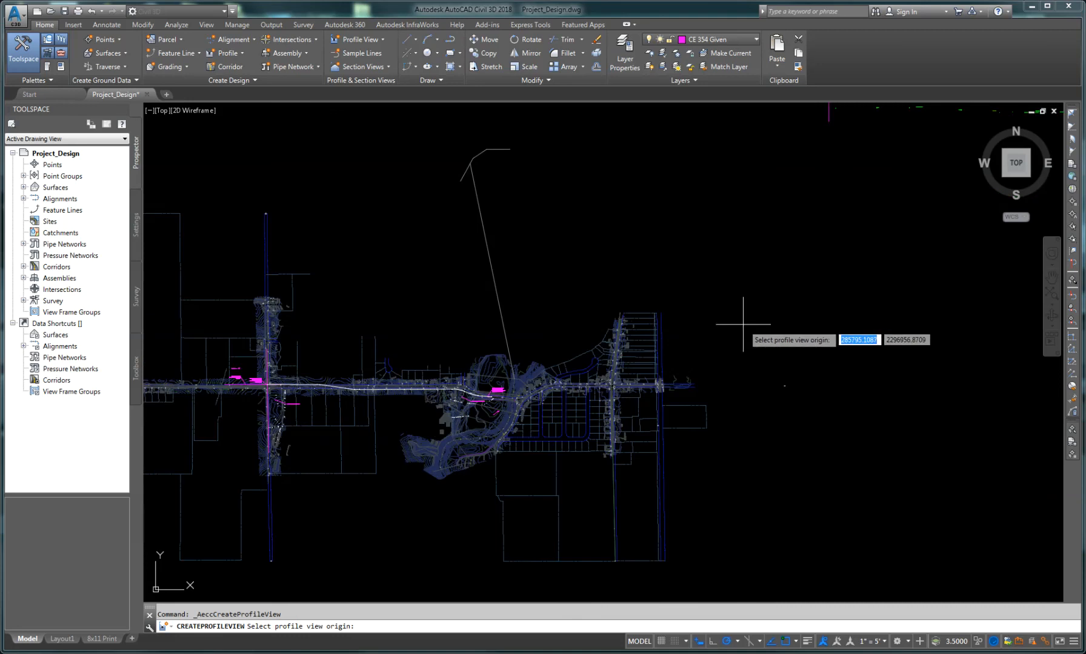
pyautogui.click(743, 324)
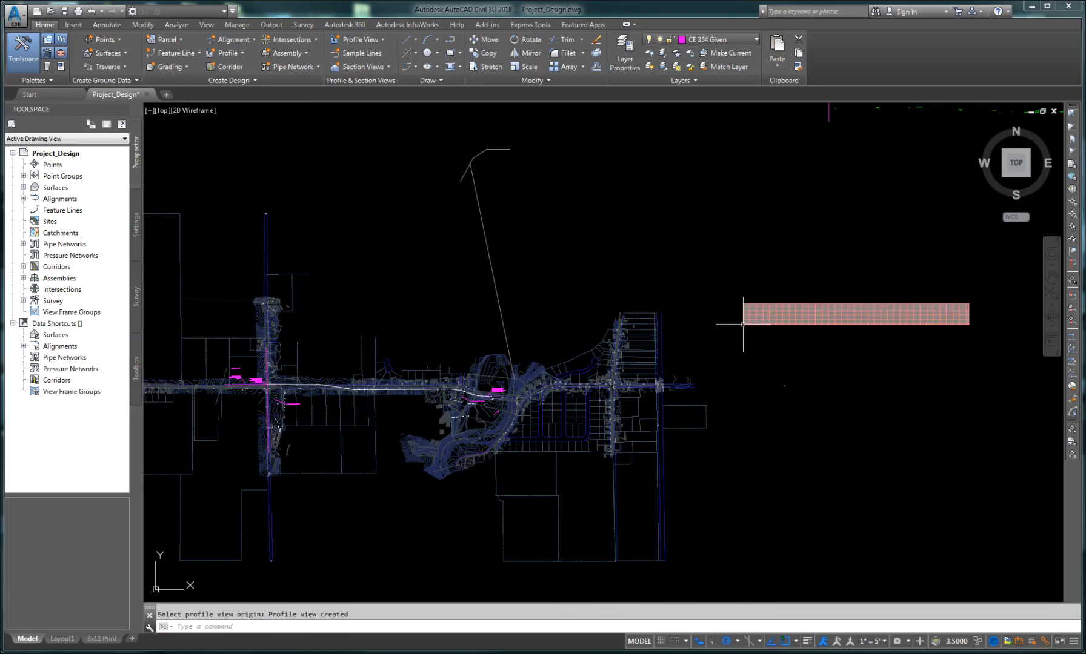
# Step: Zoom and pan along the new profile view to examine the existing ground line
pyautogui.scroll(4, 785, 313)
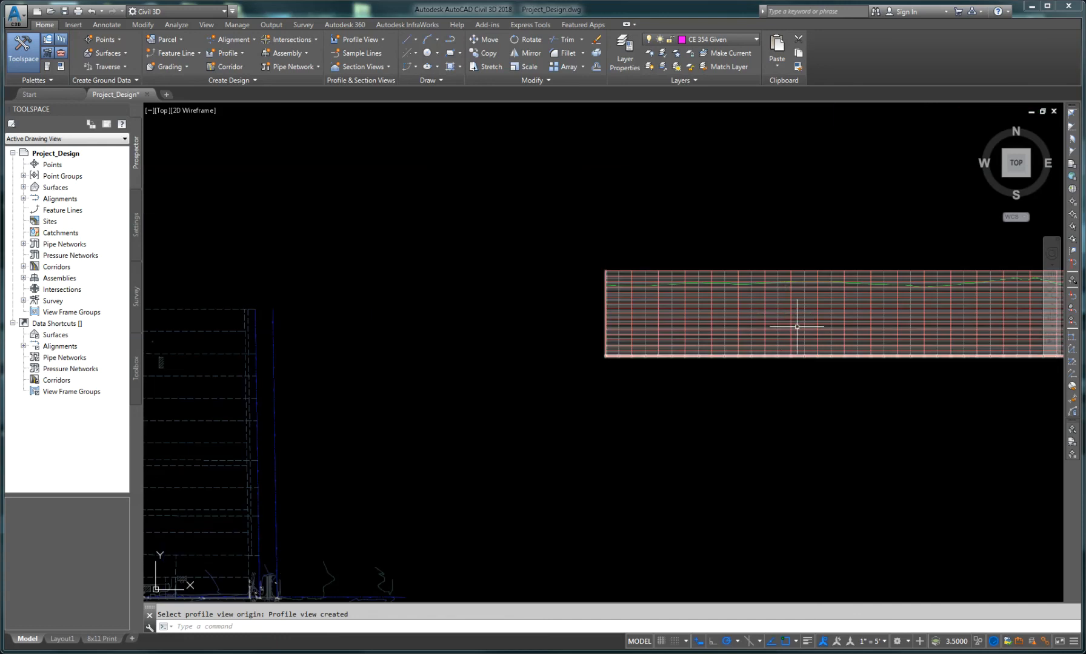
pyautogui.moveTo(782, 333); pyautogui.dragTo(645, 393, button='middle')
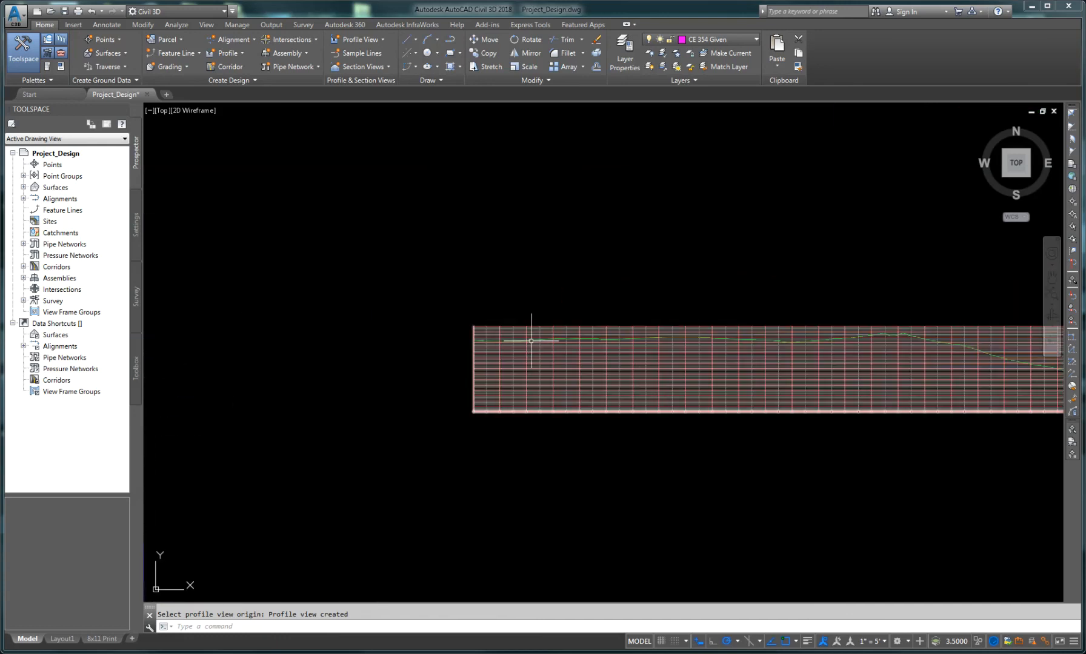
pyautogui.scroll(5, 522, 342)
pyautogui.scroll(3, 507, 340)
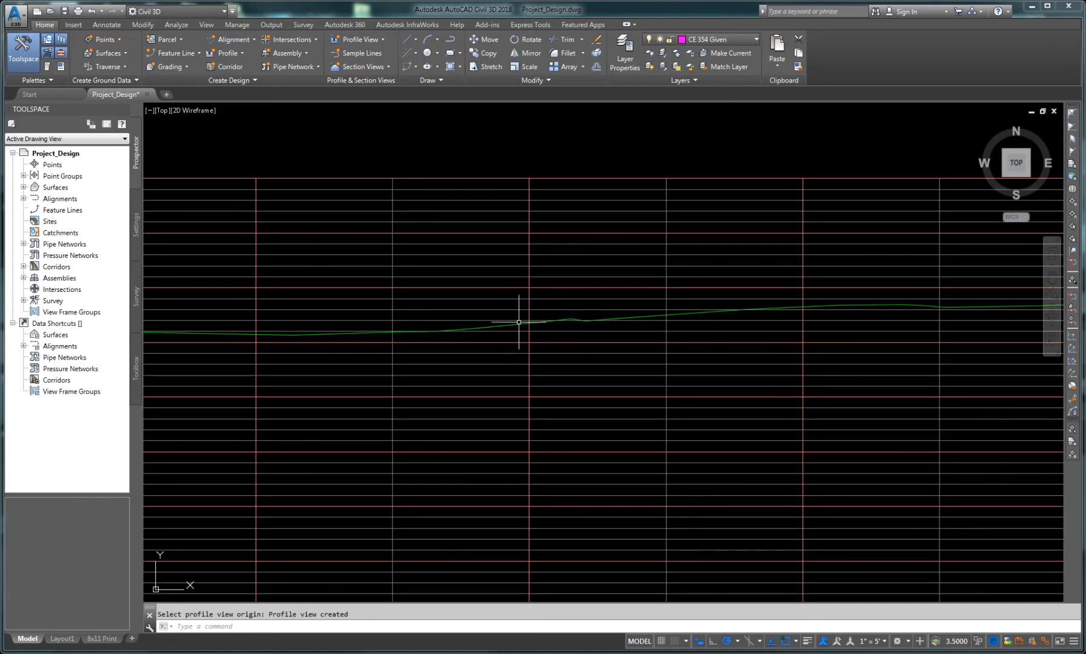
pyautogui.scroll(-5, 532, 358)
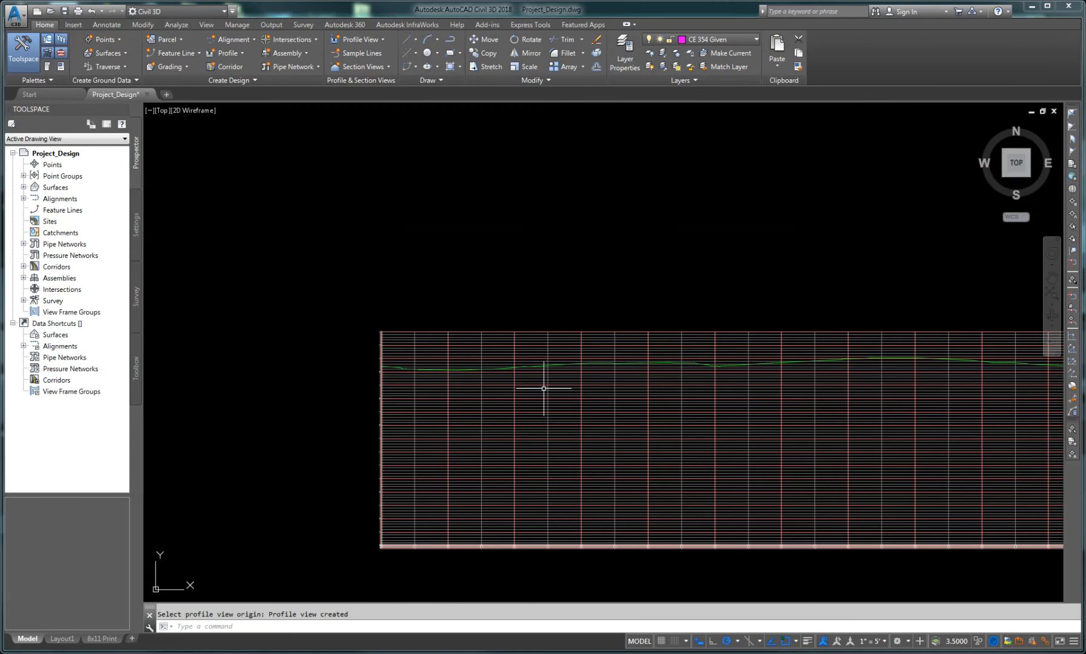
pyautogui.moveTo(909, 436); pyautogui.dragTo(545, 380, button='middle')
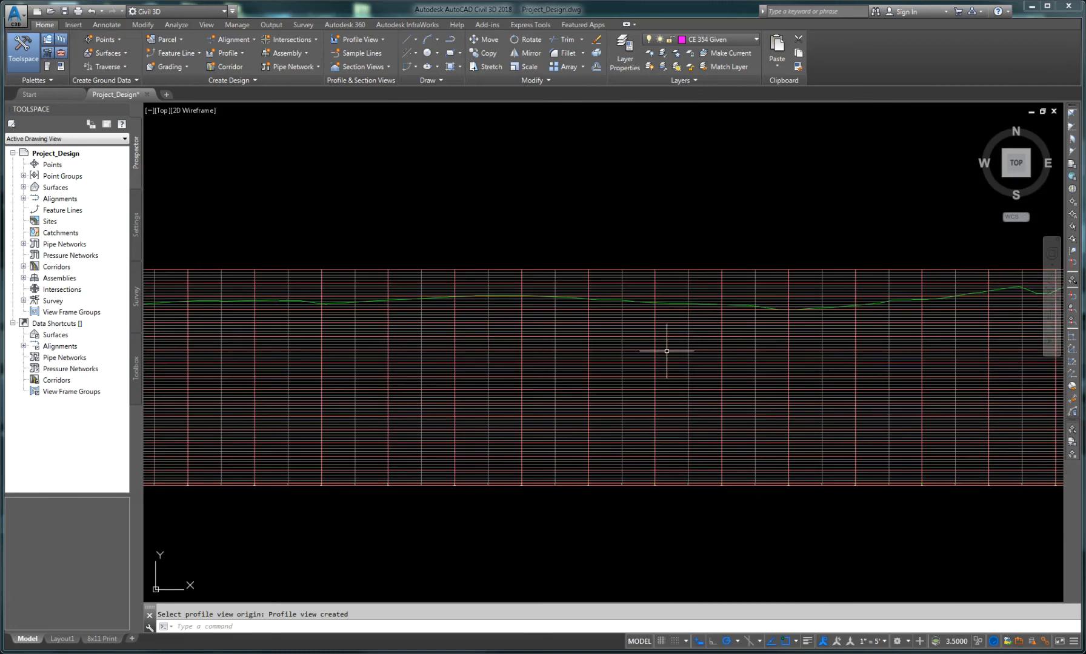
pyautogui.moveTo(862, 354); pyautogui.dragTo(487, 372, button='middle')
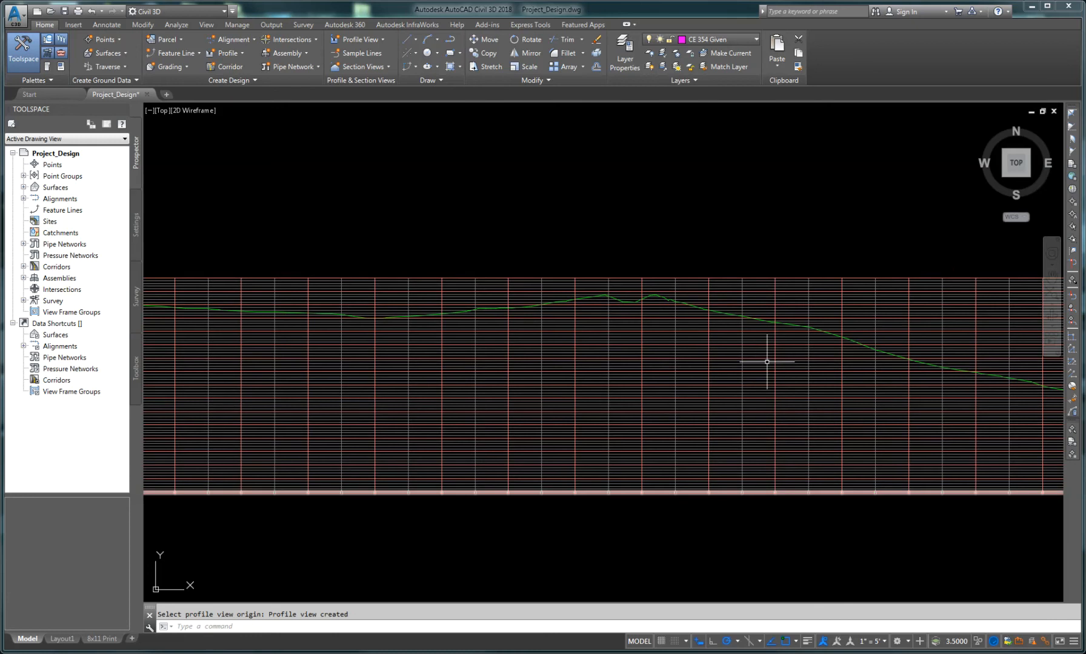
pyautogui.moveTo(766, 359); pyautogui.dragTo(490, 341, button='middle')
pyautogui.moveTo(879, 400); pyautogui.dragTo(527, 345, button='middle')
pyautogui.moveTo(804, 378); pyautogui.dragTo(512, 366, button='middle')
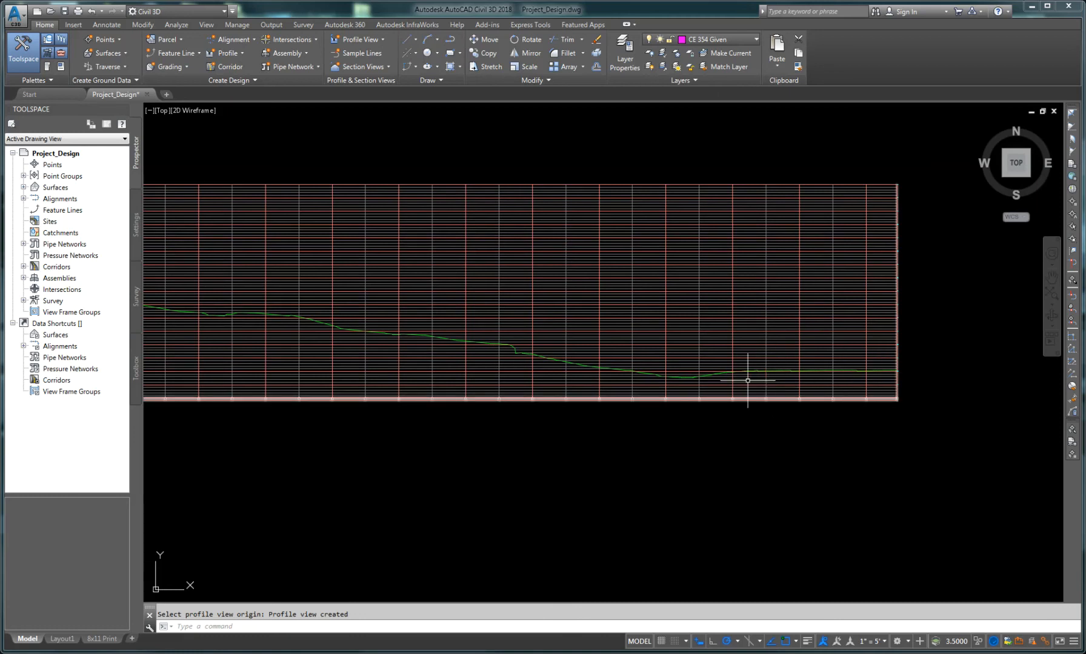
# Step: Inspect the profile view's grid, station and elevation labels along its length
pyautogui.scroll(-2, 568, 379)
pyautogui.scroll(-1, 439, 383)
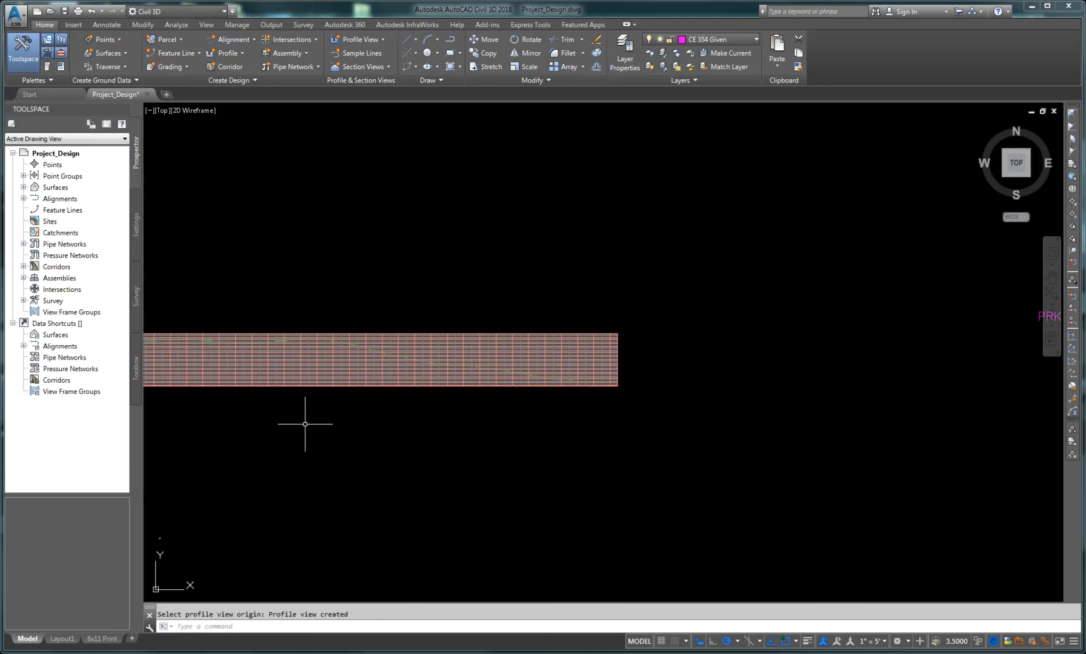
pyautogui.moveTo(303, 425); pyautogui.dragTo(600, 425, button='middle')
pyautogui.scroll(-2, 451, 405)
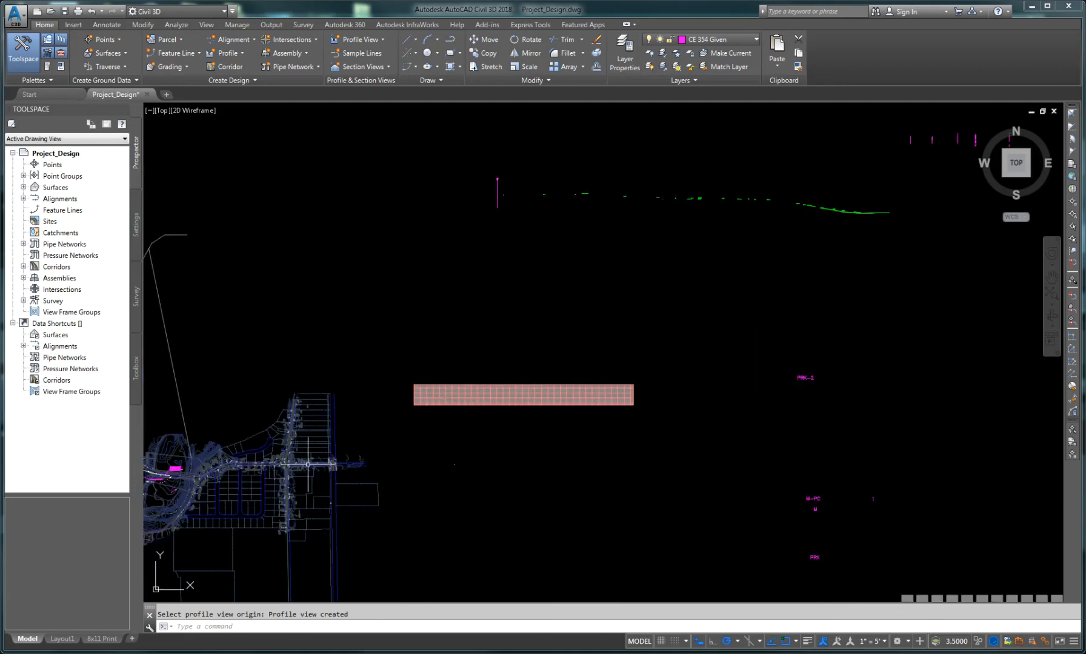
pyautogui.moveTo(418, 428); pyautogui.dragTo(618, 402, button='middle')
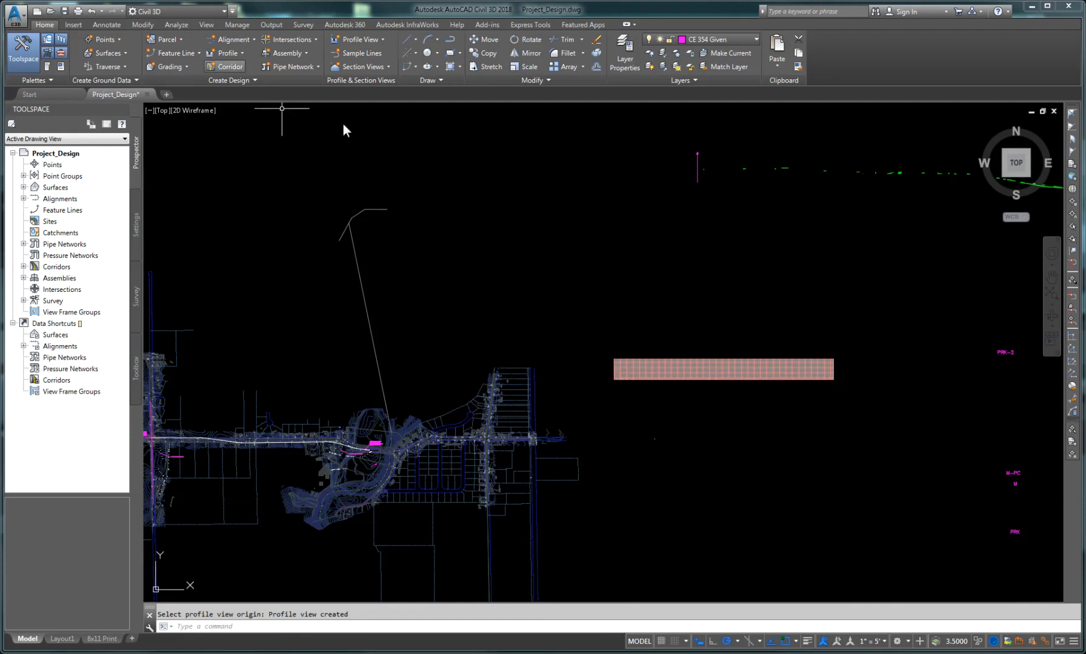
pyautogui.scroll(6, 624, 382)
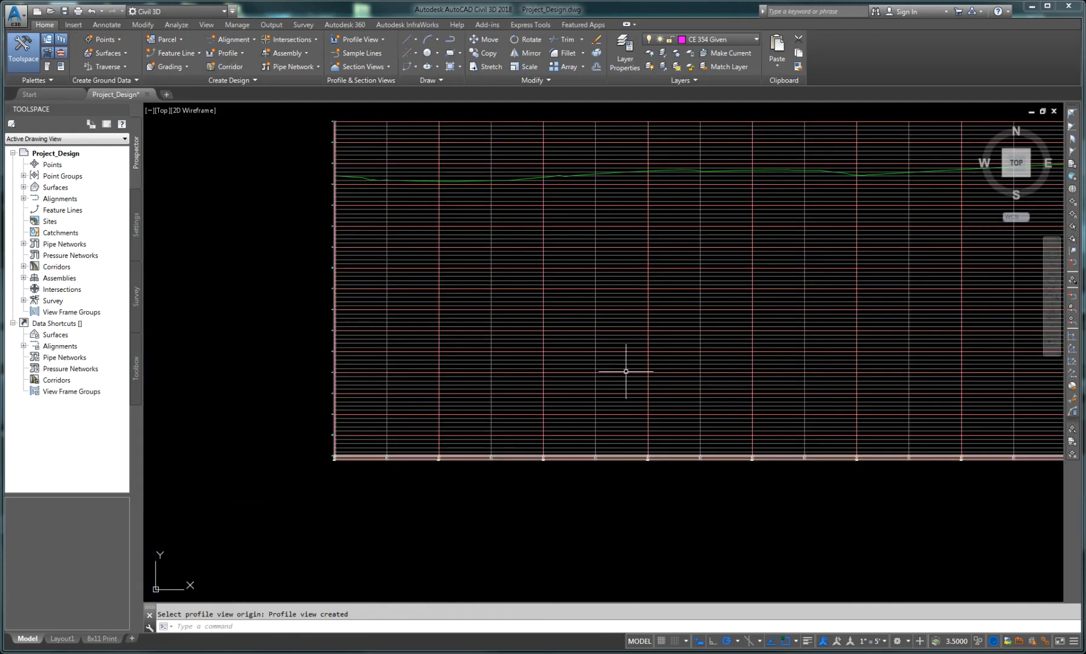
pyautogui.scroll(2, 533, 464)
pyautogui.scroll(7, 535, 466)
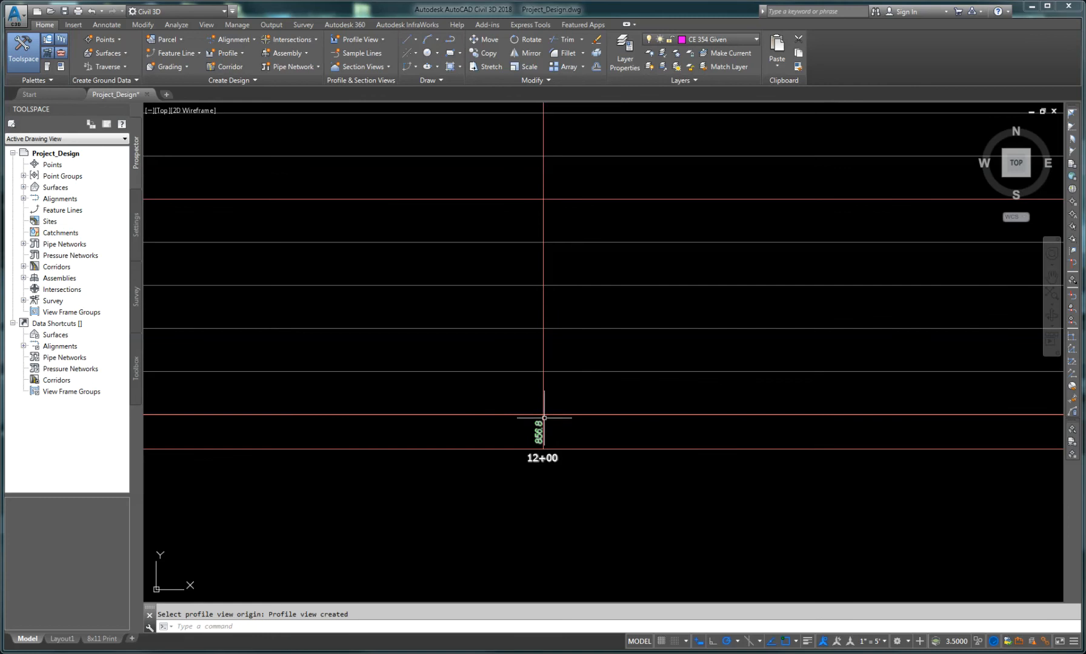
pyautogui.scroll(-3, 532, 451)
pyautogui.scroll(-4, 533, 452)
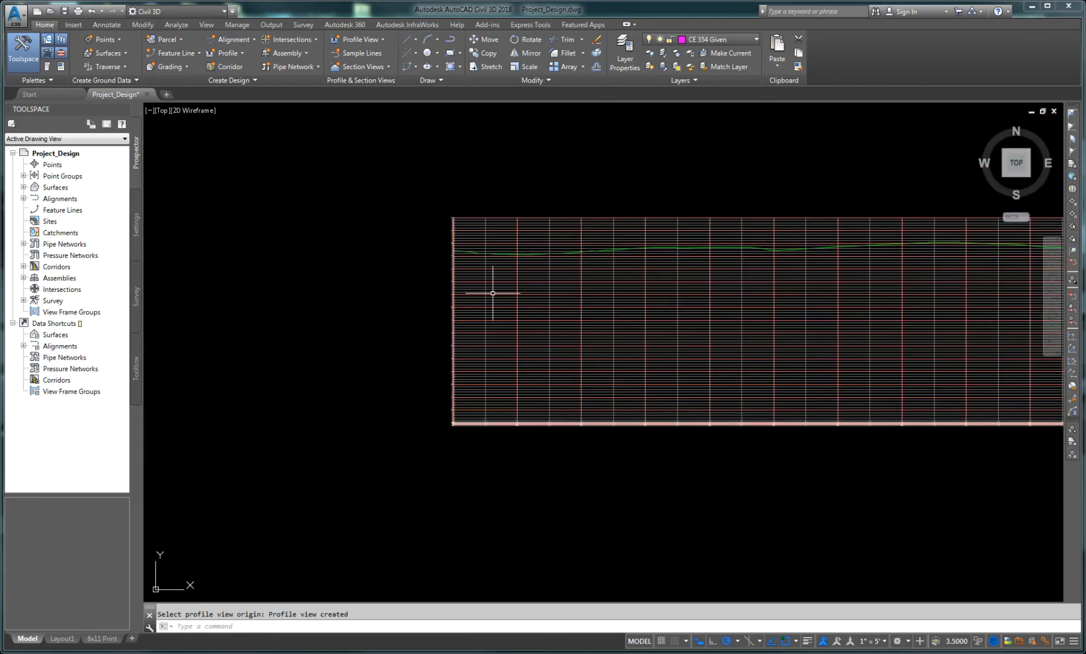
pyautogui.scroll(4, 451, 256)
pyautogui.scroll(10, 451, 255)
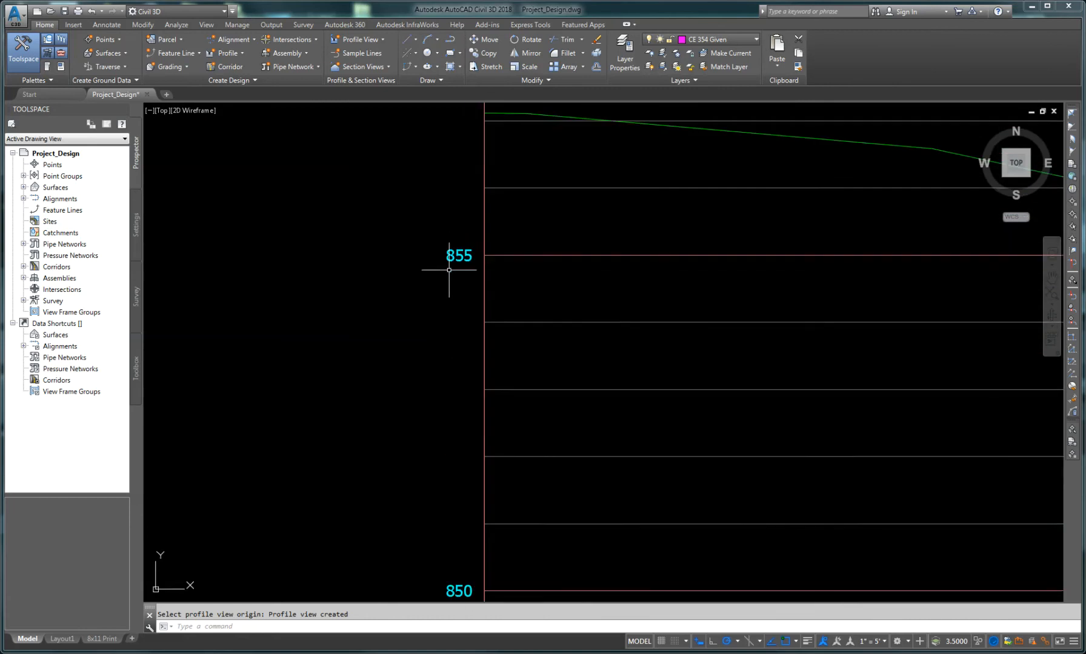
pyautogui.moveTo(549, 272); pyautogui.dragTo(493, 411, button='middle')
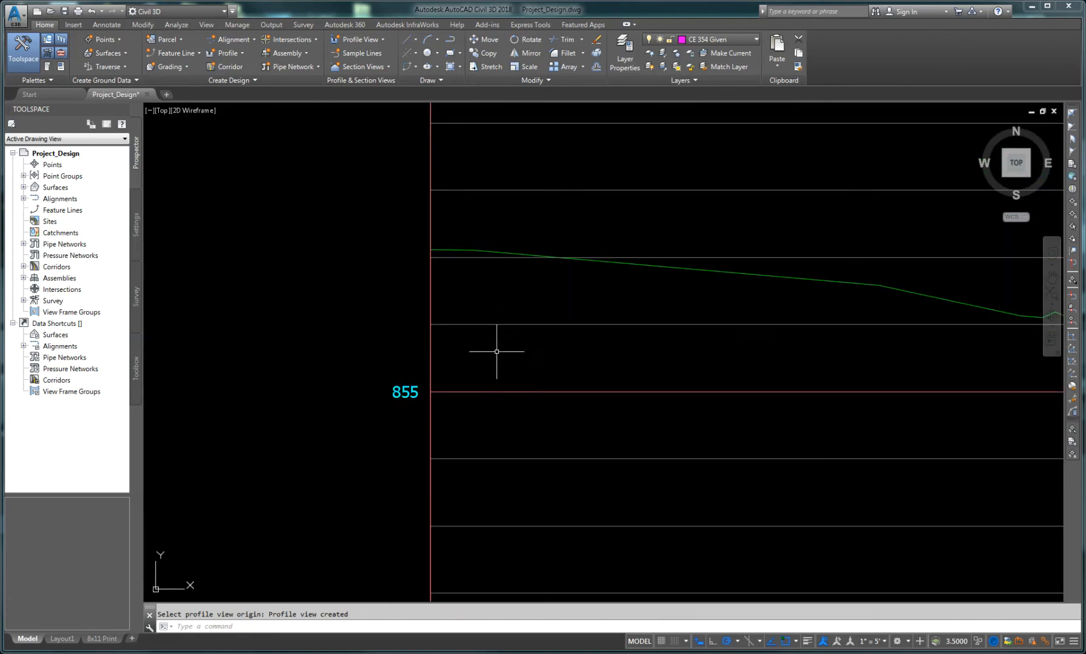
pyautogui.scroll(-2, 496, 357)
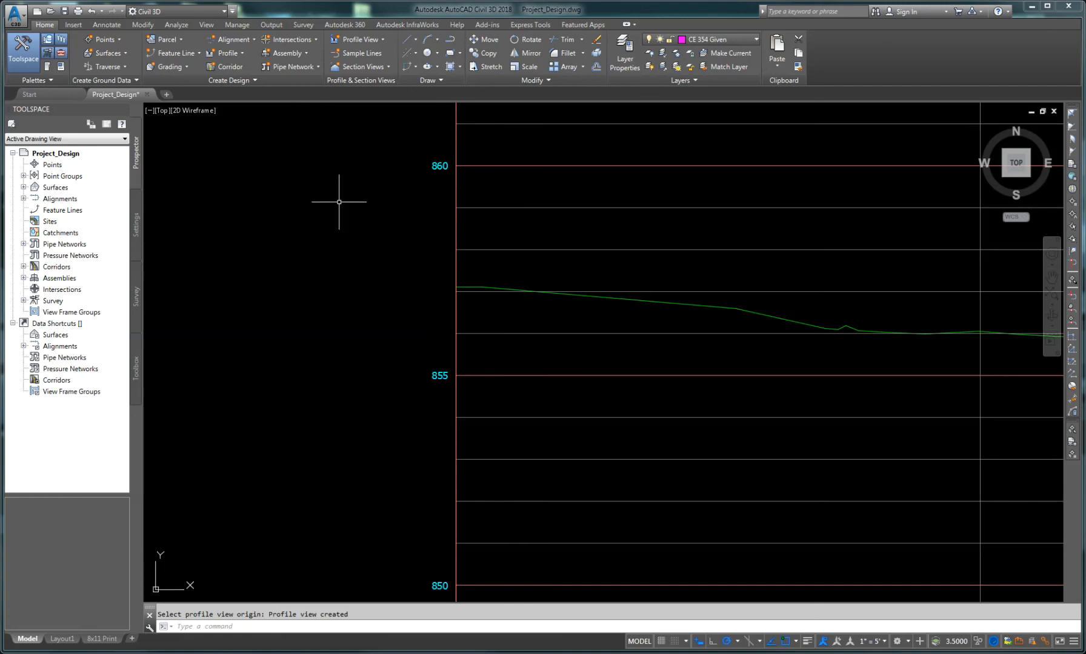
# Step: Start a new layout profile in the PRK profile view using the DESIGN PROFILE style and the ALIGNMENT label set
pyautogui.click(234, 55)
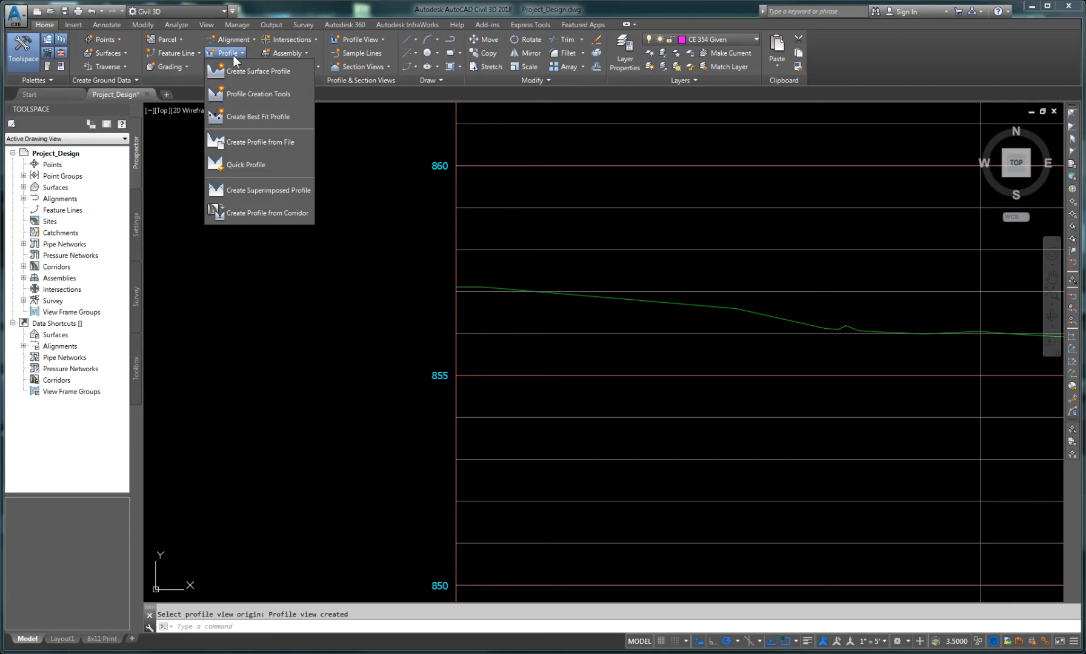
pyautogui.click(244, 94)
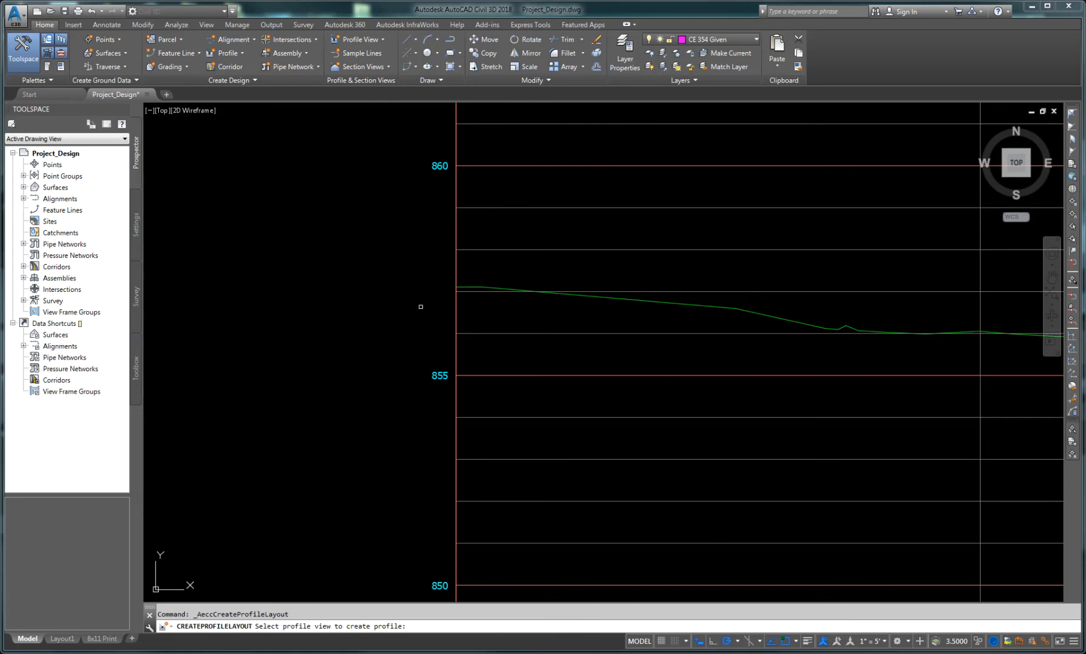
pyautogui.scroll(-2, 425, 304)
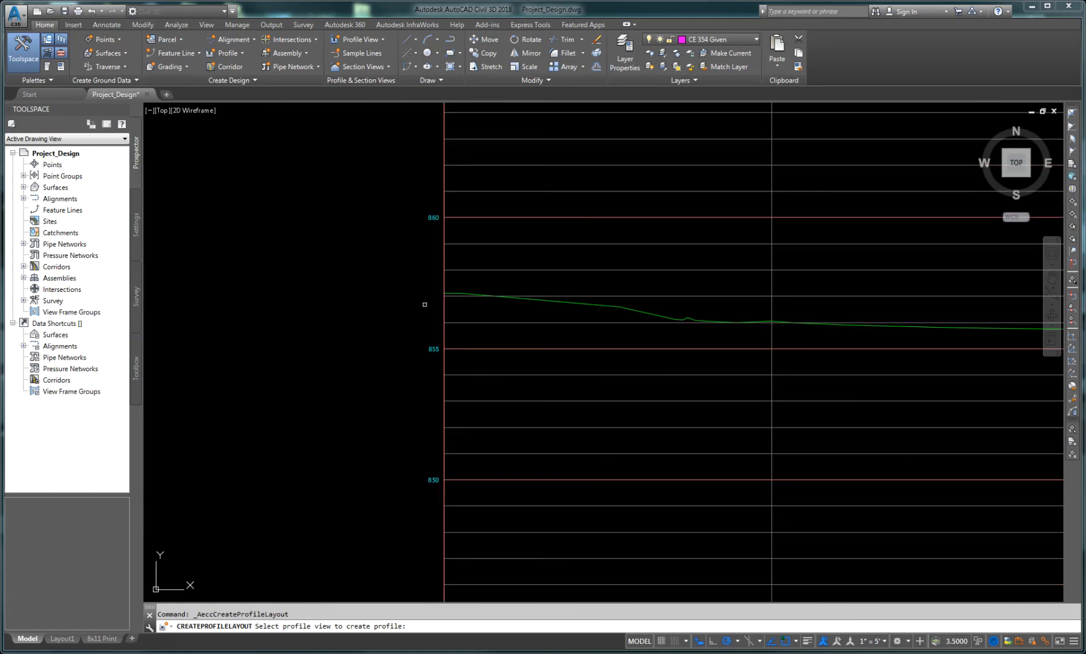
pyautogui.click(443, 260)
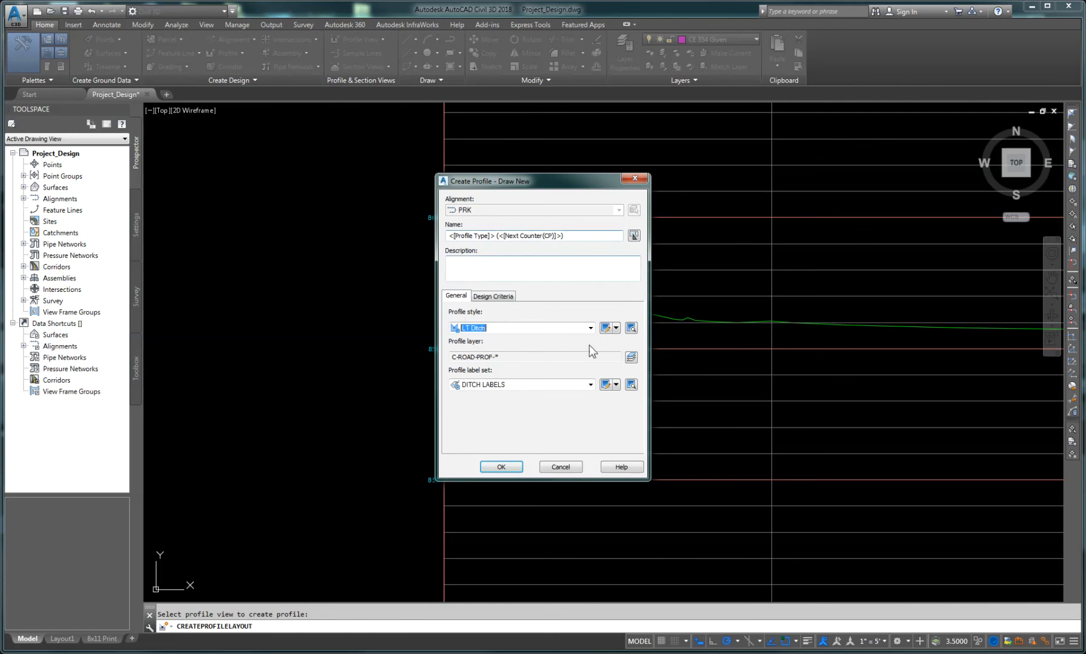
pyautogui.click(590, 326)
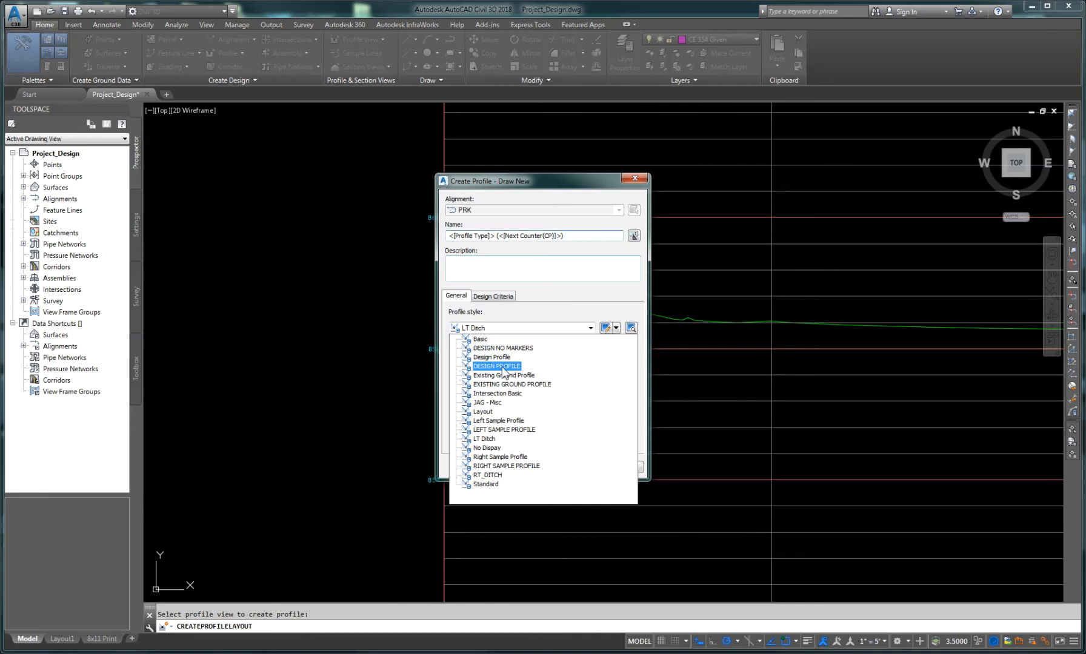
pyautogui.click(508, 367)
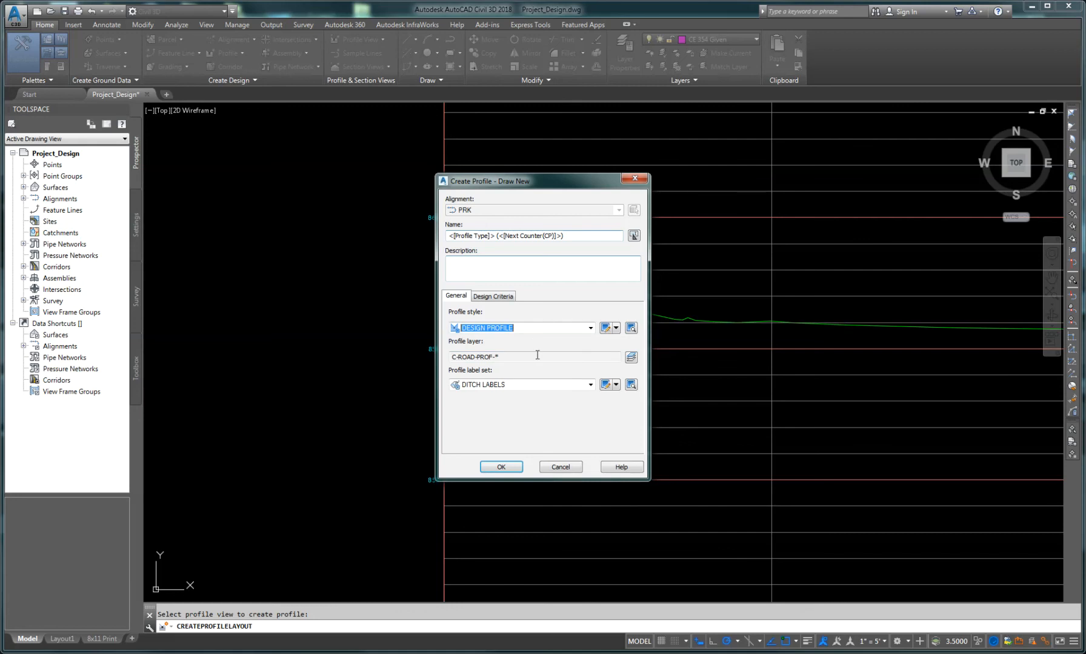
pyautogui.click(591, 385)
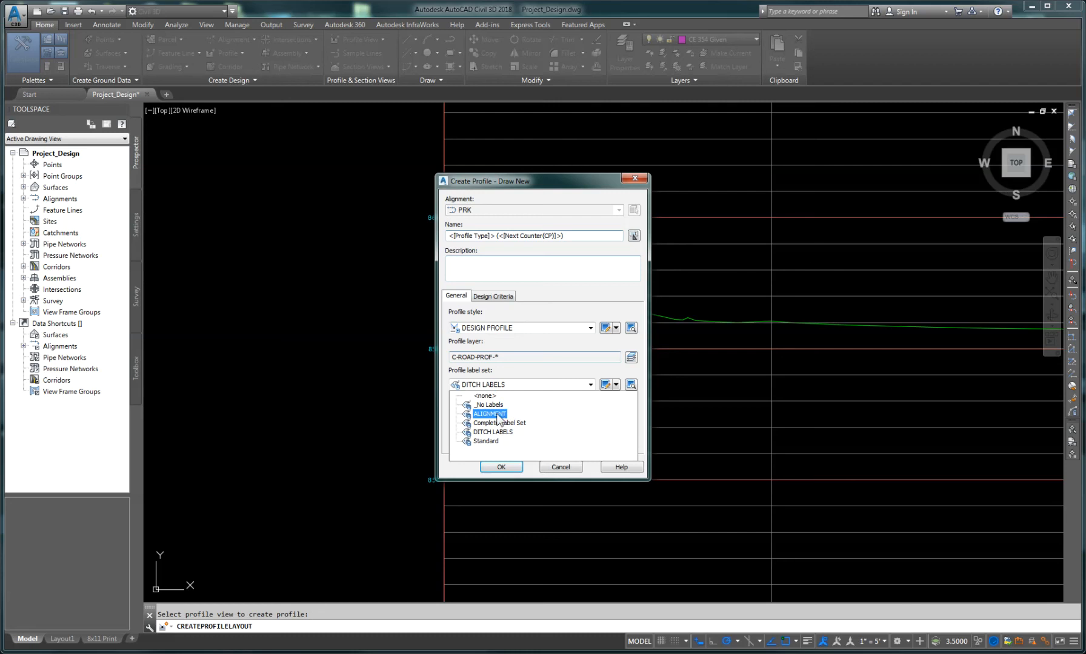
pyautogui.click(489, 414)
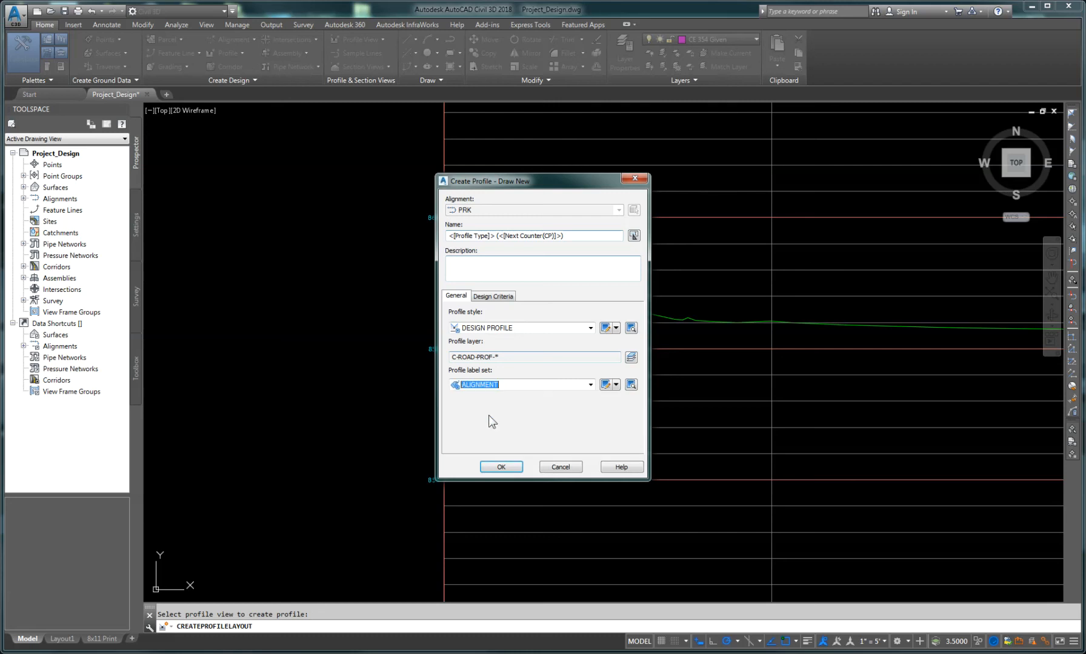
pyautogui.click(497, 467)
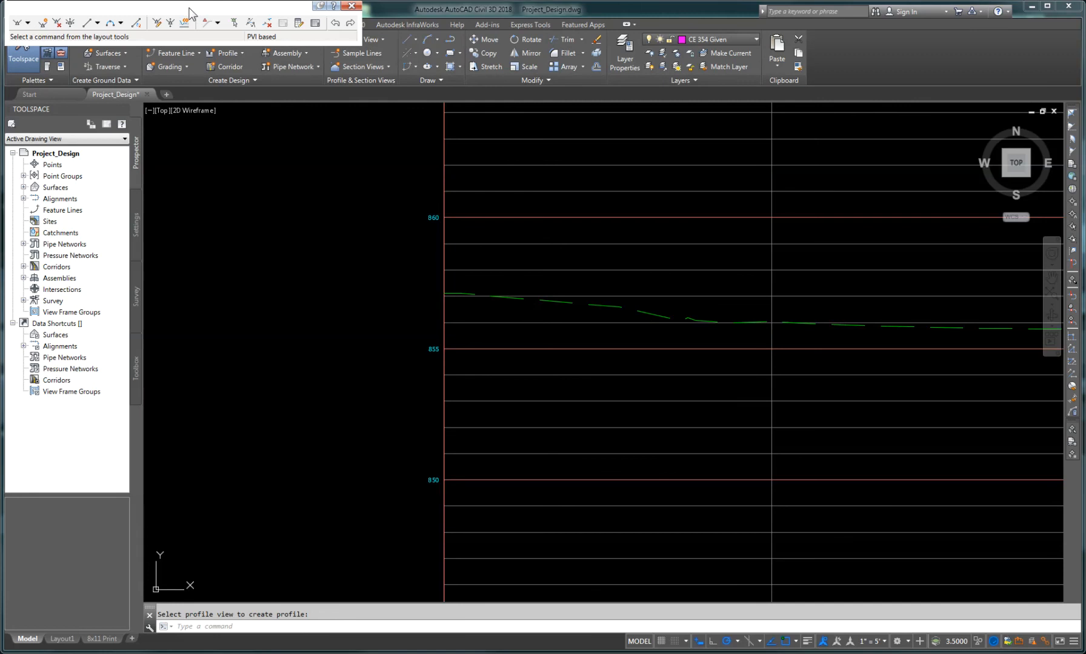
# Step: Draw tangents starting at the profile view's left edge on the ground line and place the first PVI further east
pyautogui.moveTo(189, 12); pyautogui.dragTo(342, 140)
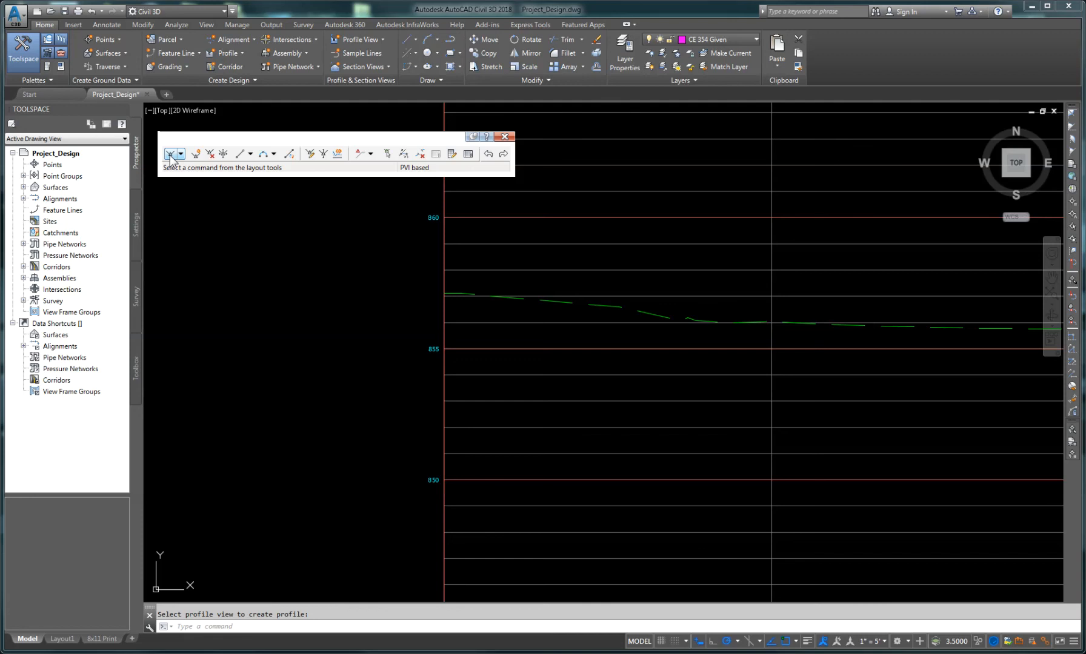
pyautogui.click(171, 156)
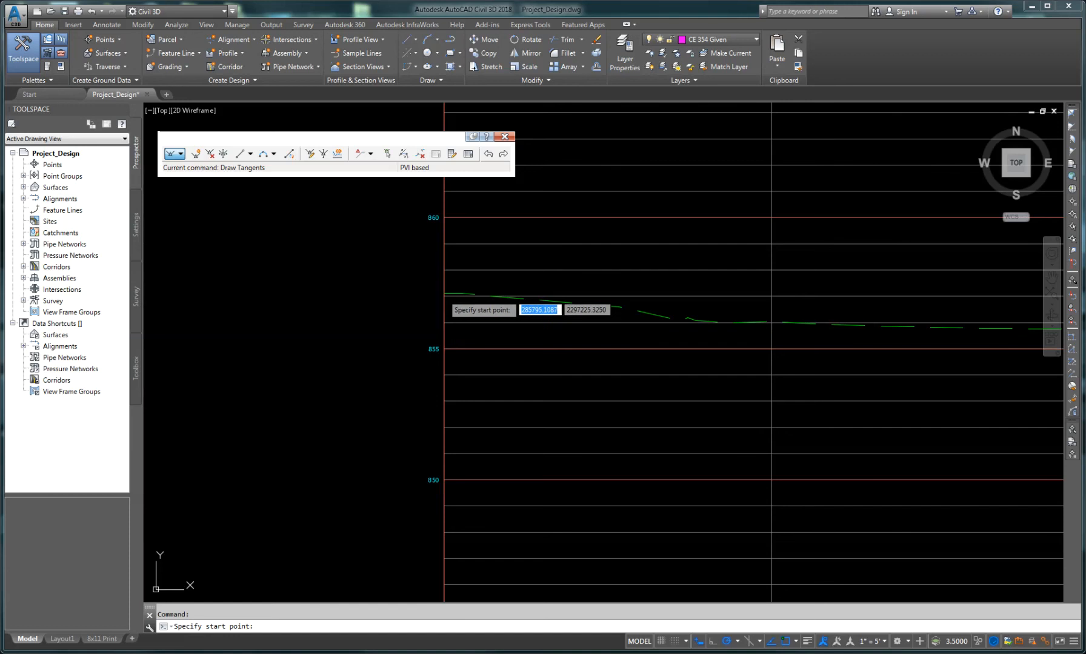
pyautogui.click(444, 296)
pyautogui.scroll(-6, 817, 361)
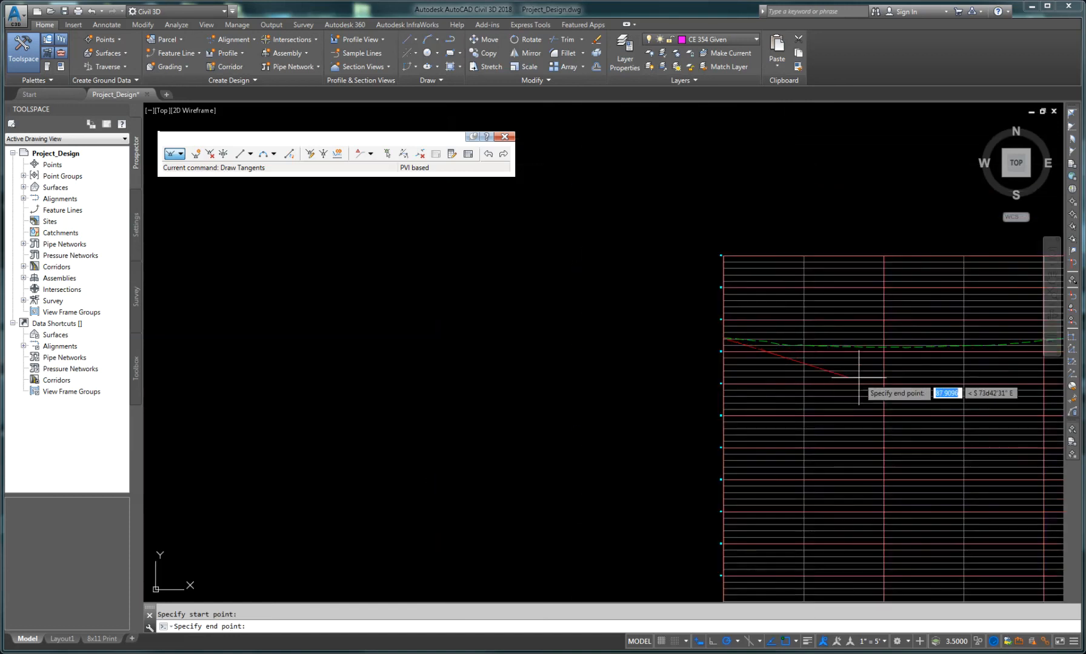
pyautogui.moveTo(896, 357); pyautogui.dragTo(445, 343, button='middle')
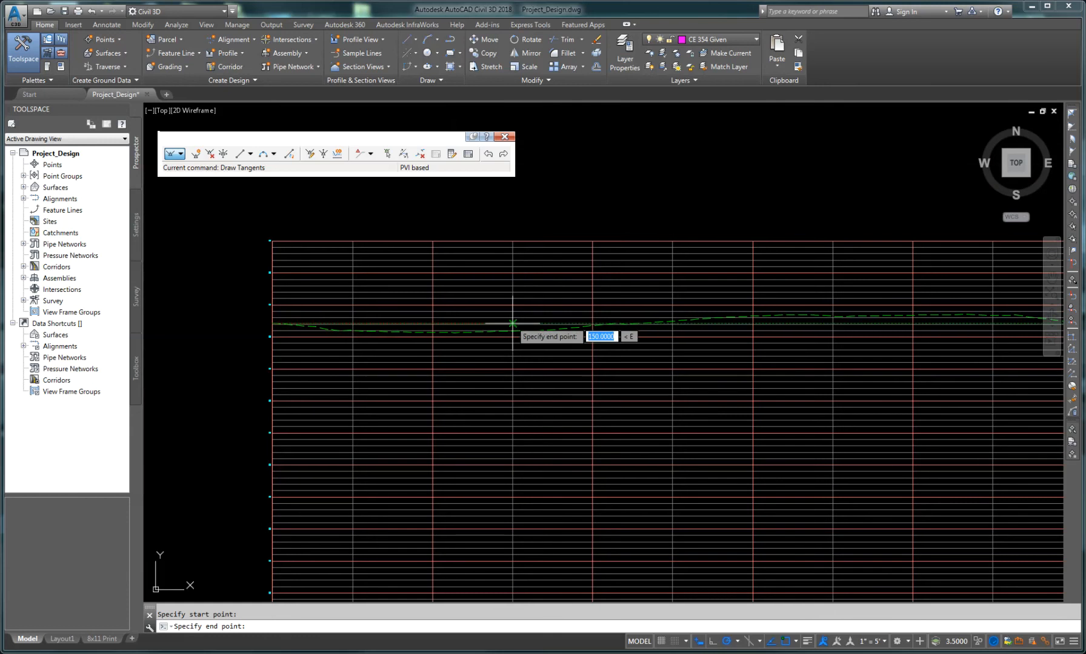
pyautogui.scroll(2, 484, 324)
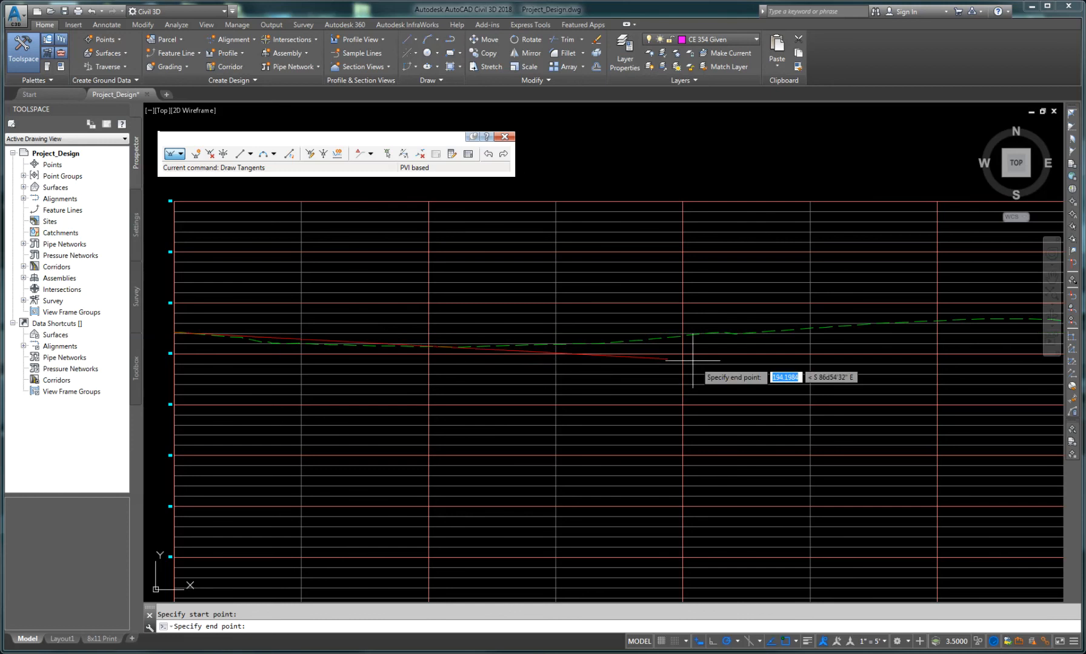
pyautogui.moveTo(733, 353); pyautogui.dragTo(378, 351, button='middle')
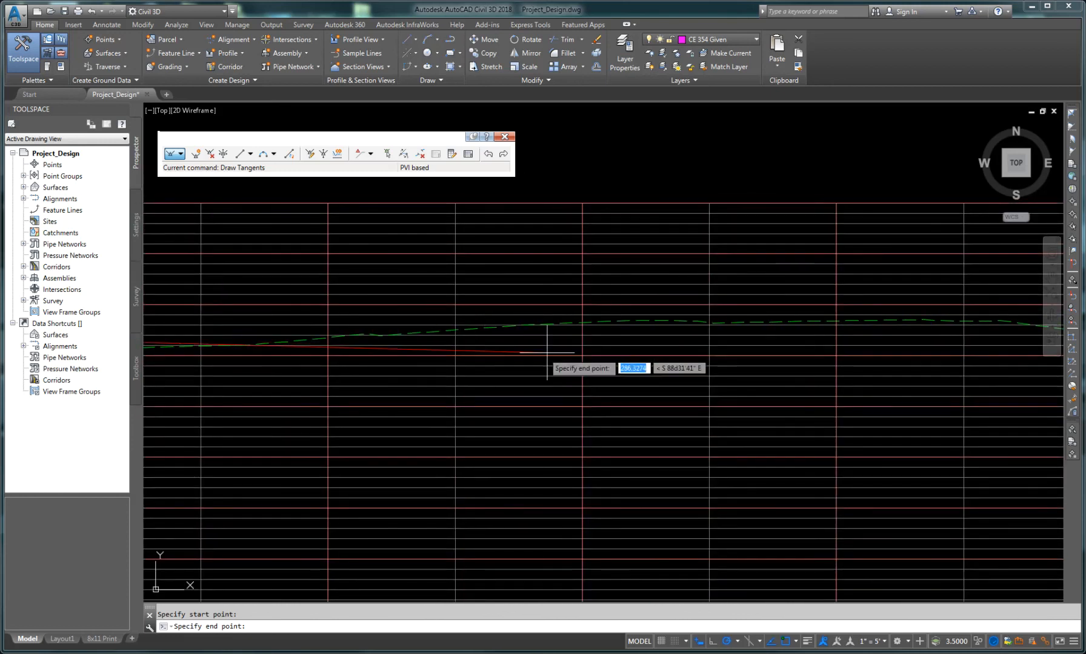
pyautogui.moveTo(624, 361); pyautogui.dragTo(598, 345, button='middle')
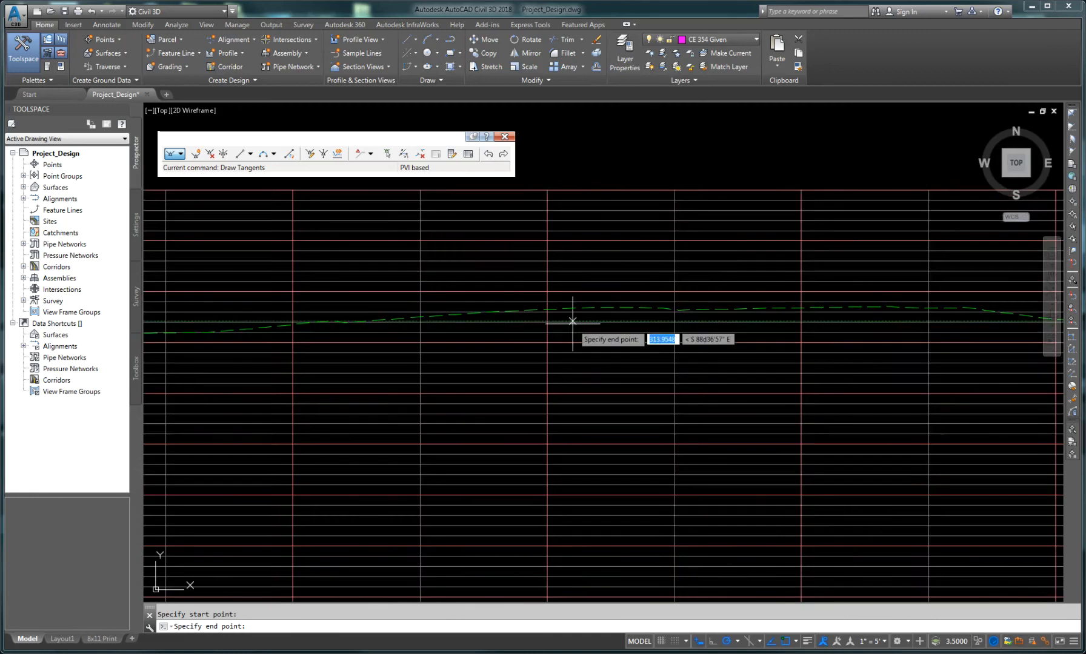
pyautogui.scroll(4, 546, 303)
pyautogui.scroll(2, 541, 310)
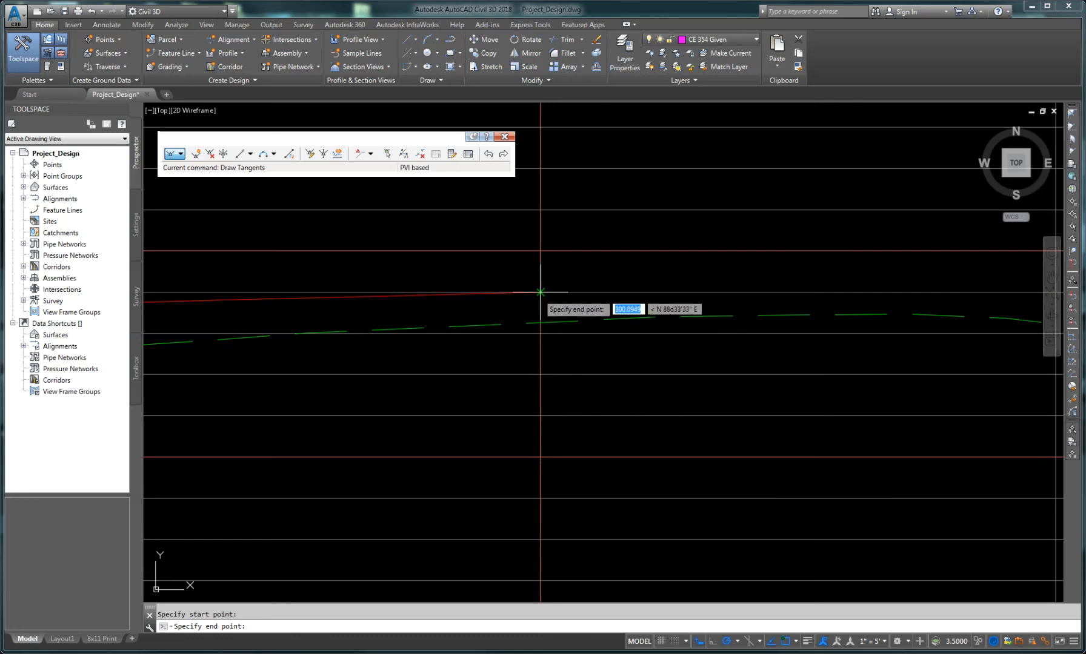
pyautogui.click(540, 293)
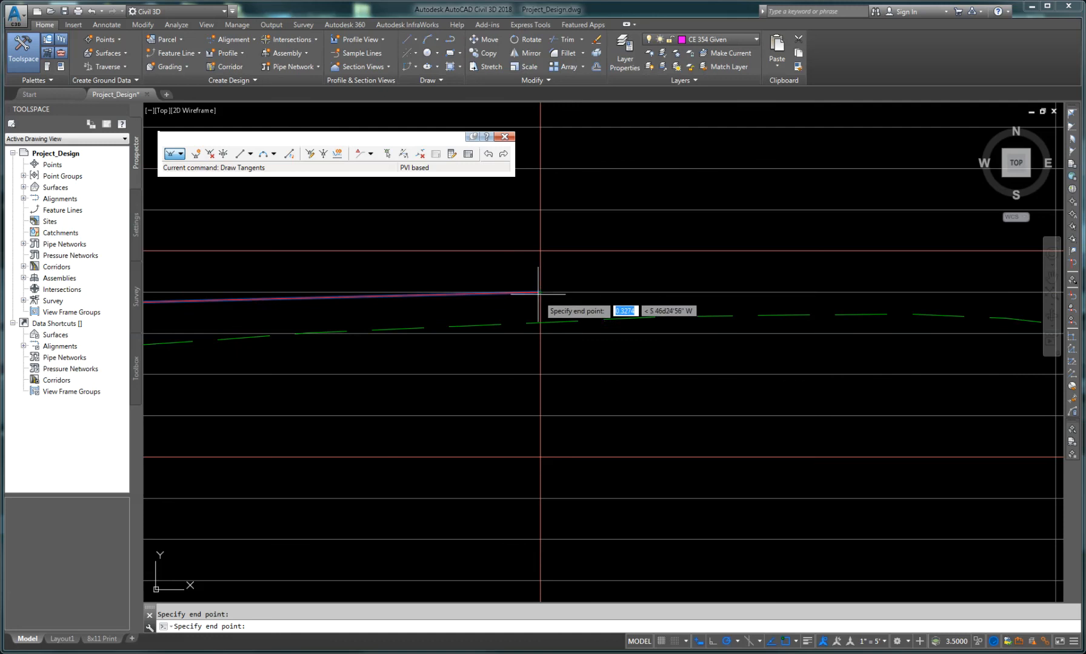
# Step: Place the next PVI of the design profile further east, slightly above the existing ground line
pyautogui.scroll(-3, 624, 358)
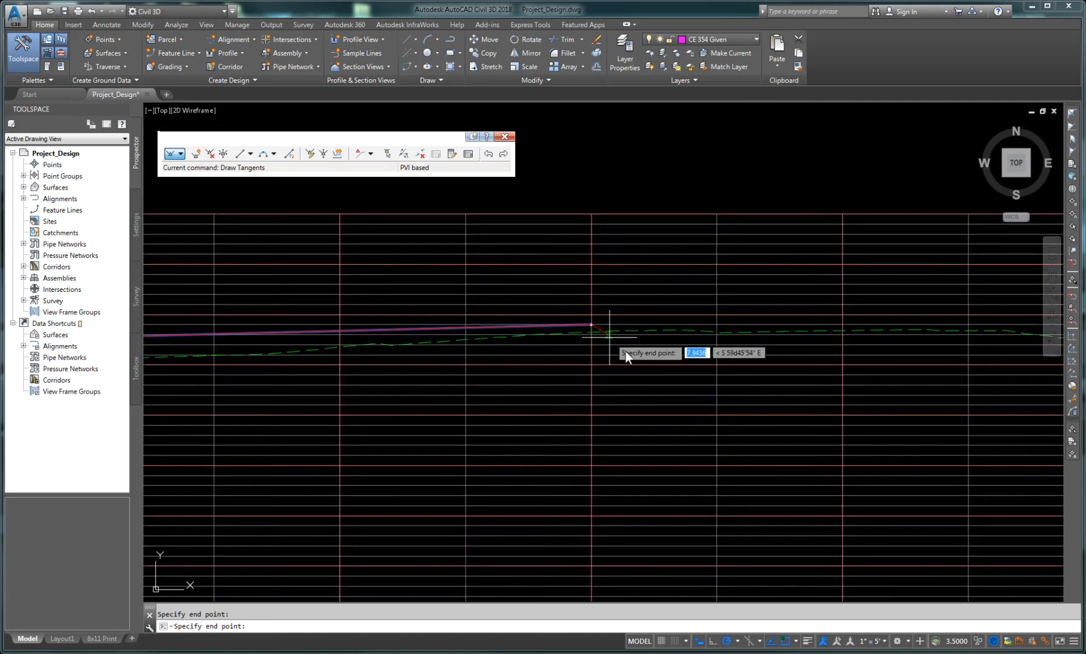
pyautogui.scroll(-2, 659, 375)
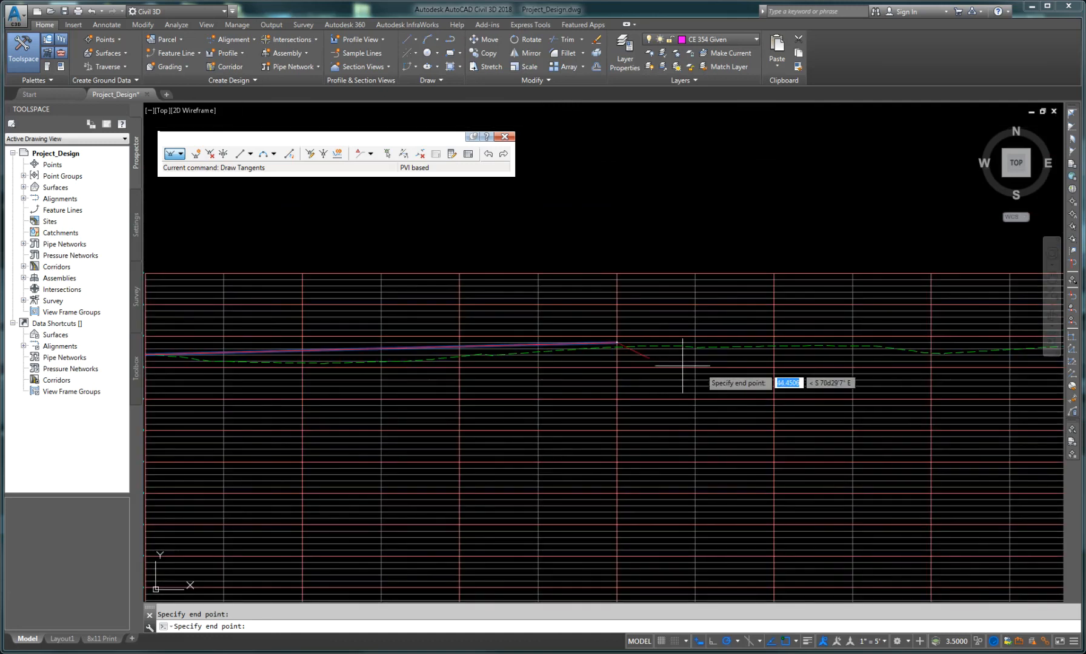
pyautogui.moveTo(804, 378); pyautogui.dragTo(533, 340, button='middle')
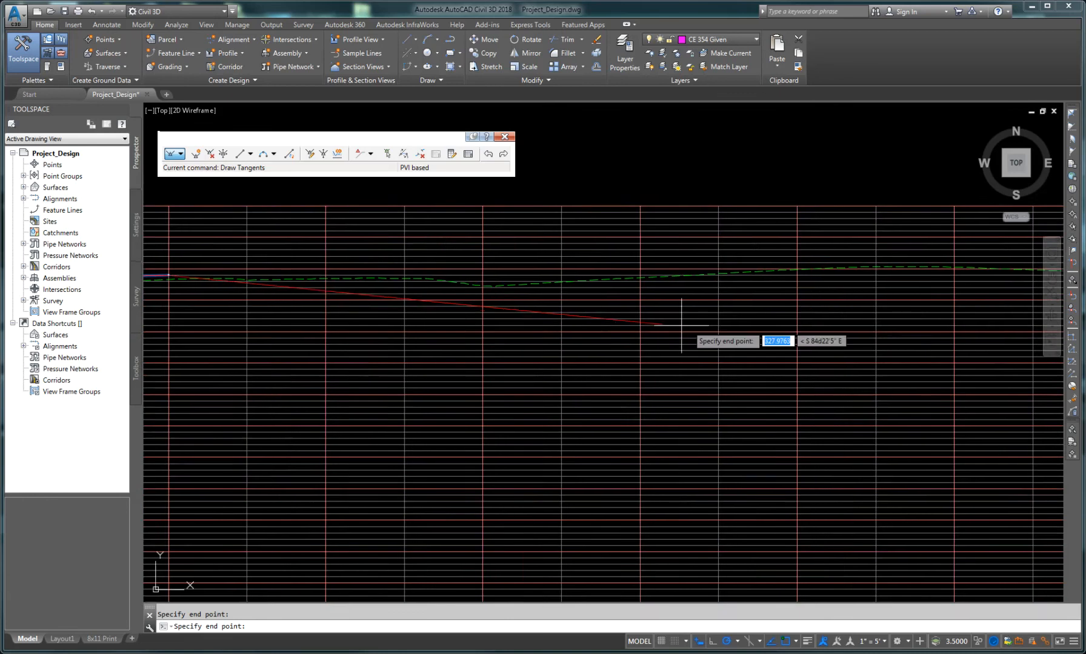
pyautogui.moveTo(690, 337); pyautogui.dragTo(448, 364, button='middle')
pyautogui.moveTo(750, 341); pyautogui.dragTo(591, 382, button='middle')
pyautogui.scroll(2, 584, 371)
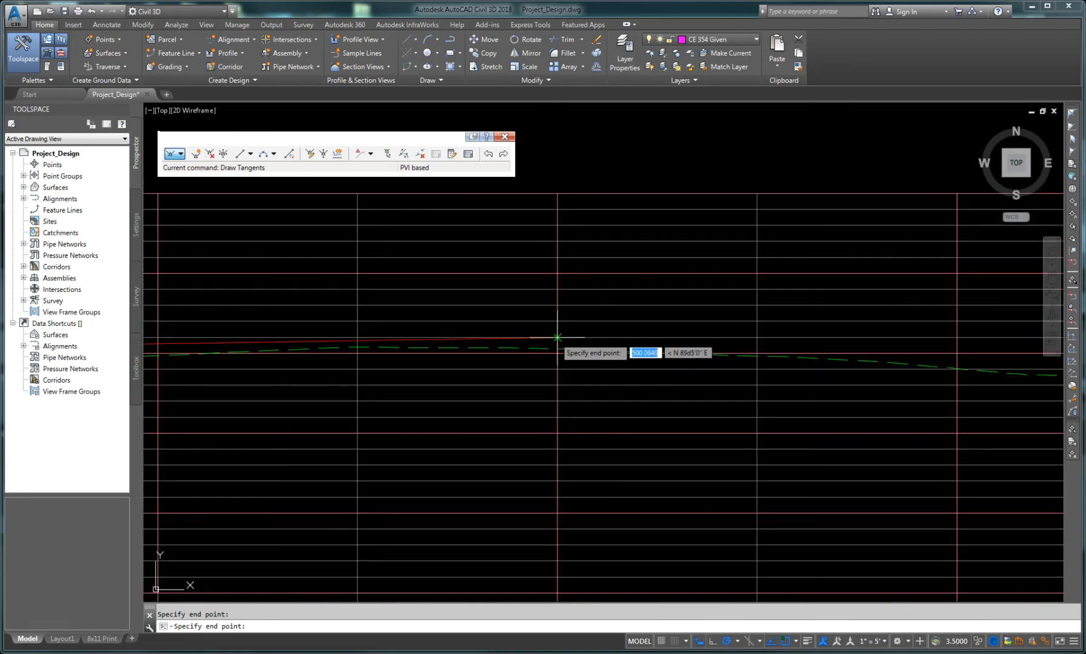
pyautogui.click(558, 321)
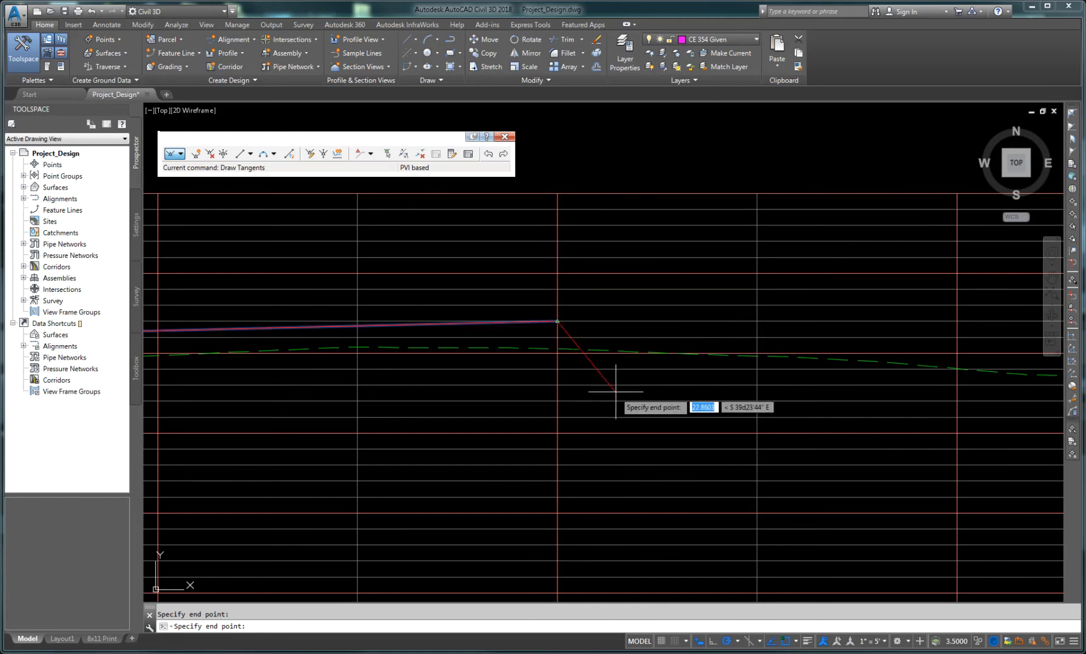
# Step: Place another PVI at the crest where the ground rises, just above the existing ground line
pyautogui.scroll(-4, 697, 436)
pyautogui.moveTo(841, 465); pyautogui.dragTo(403, 421, button='middle')
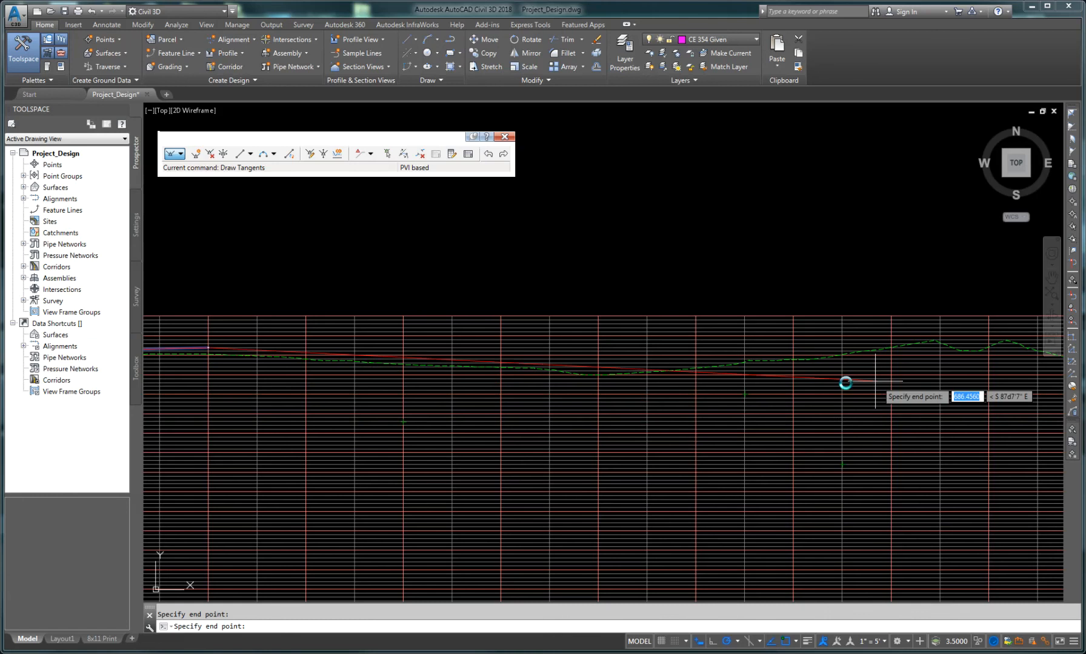
pyautogui.moveTo(846, 381); pyautogui.dragTo(456, 393, button='middle')
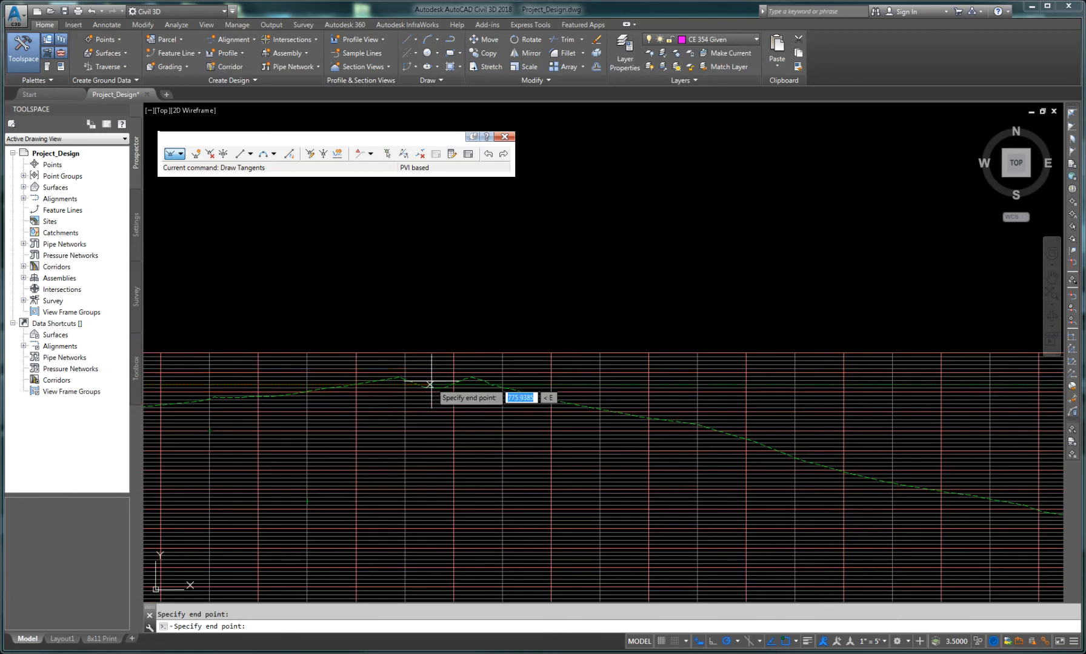
pyautogui.scroll(4, 433, 382)
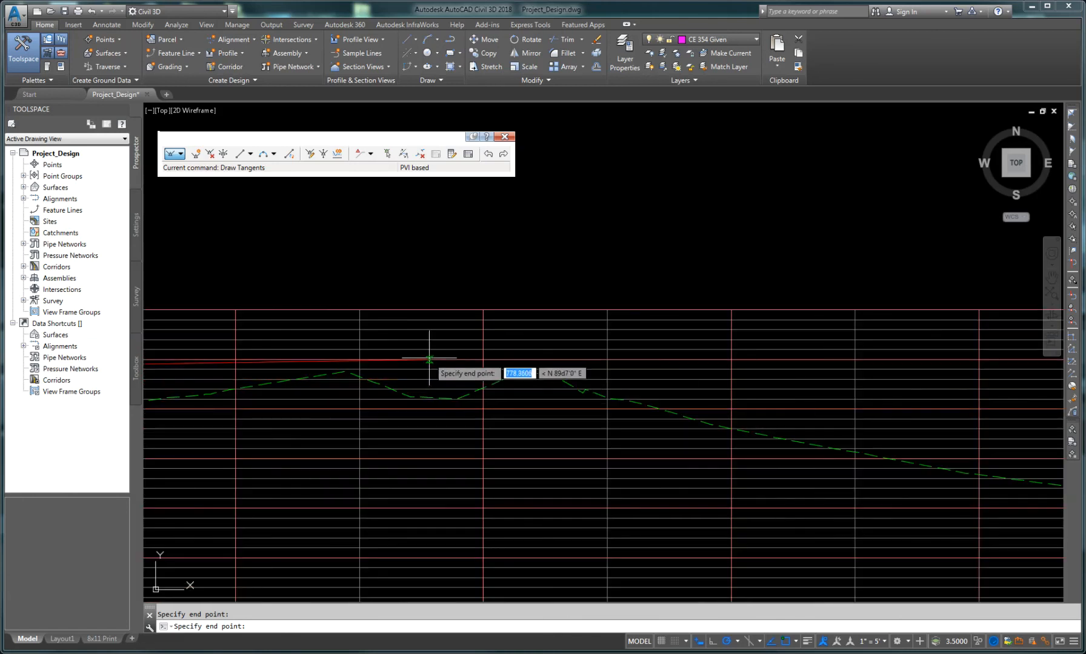
pyautogui.click(483, 360)
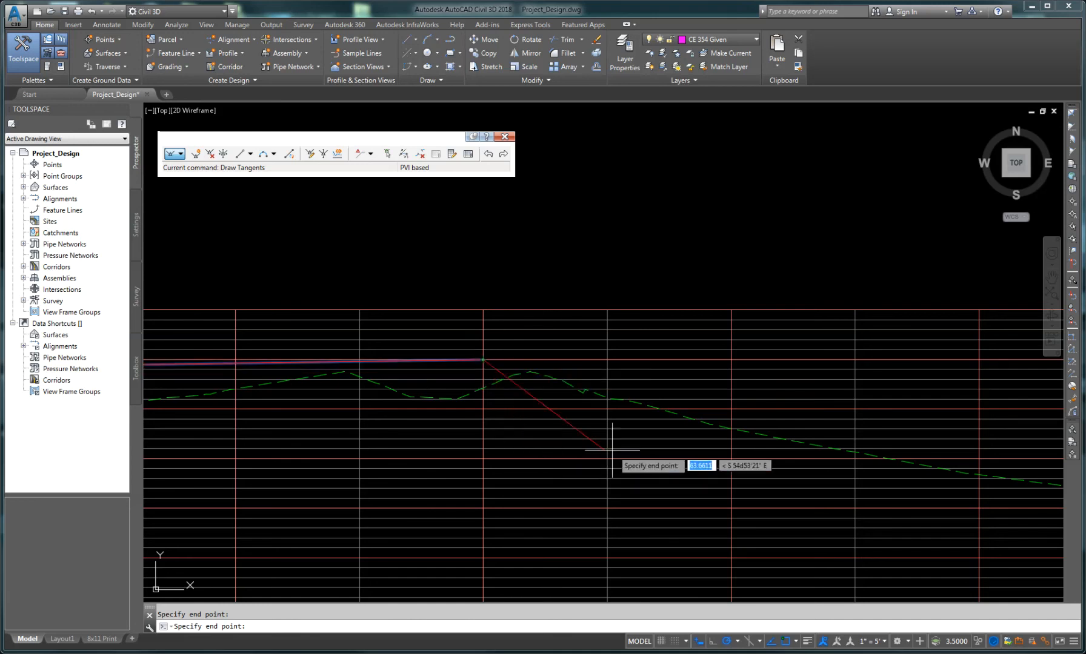
# Step: Continue the tangent down the slope and place a PVI near the ground line further along
pyautogui.scroll(-4, 605, 454)
pyautogui.moveTo(758, 463); pyautogui.dragTo(488, 409, button='middle')
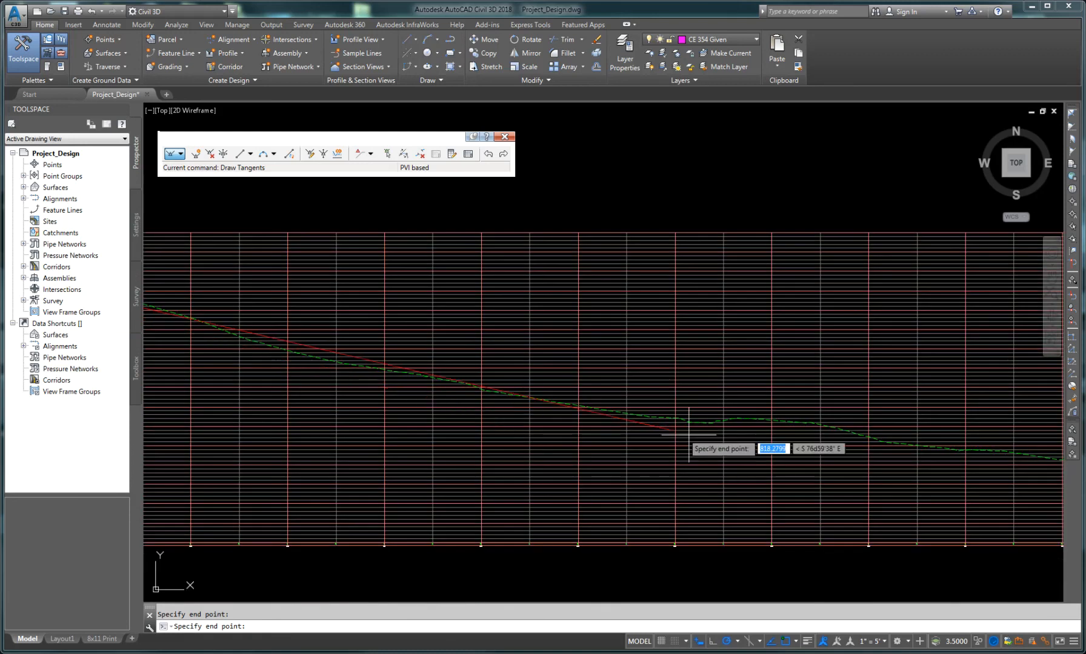
pyautogui.moveTo(689, 427); pyautogui.dragTo(529, 441, button='middle')
pyautogui.moveTo(780, 465); pyautogui.dragTo(506, 444, button='middle')
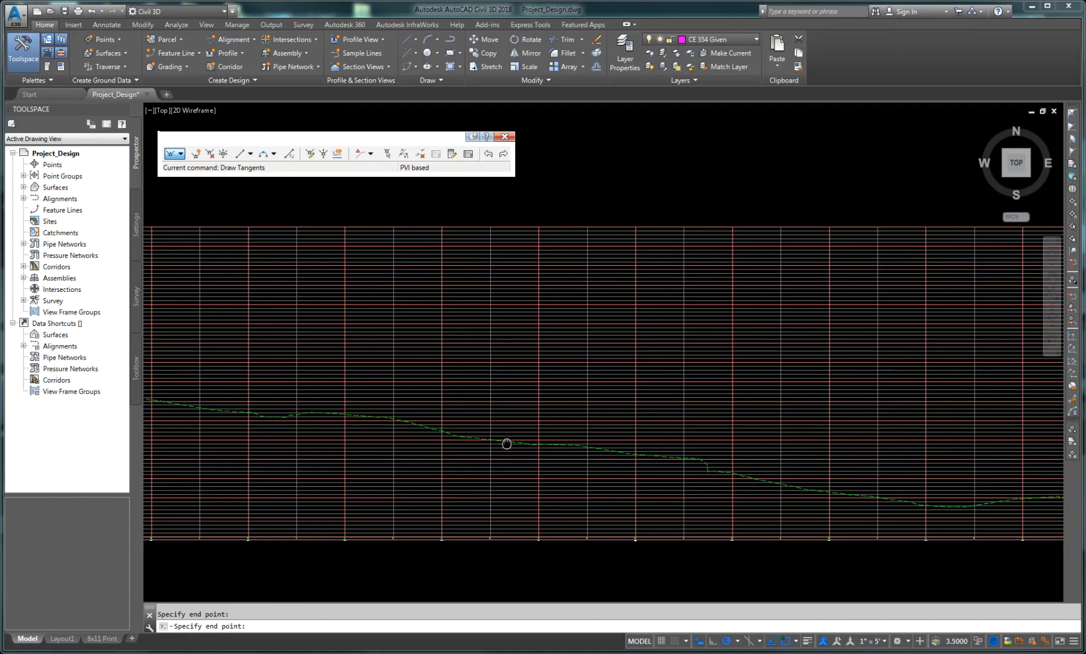
pyautogui.moveTo(299, 418); pyautogui.dragTo(576, 427, button='middle')
pyautogui.scroll(-5, 630, 431)
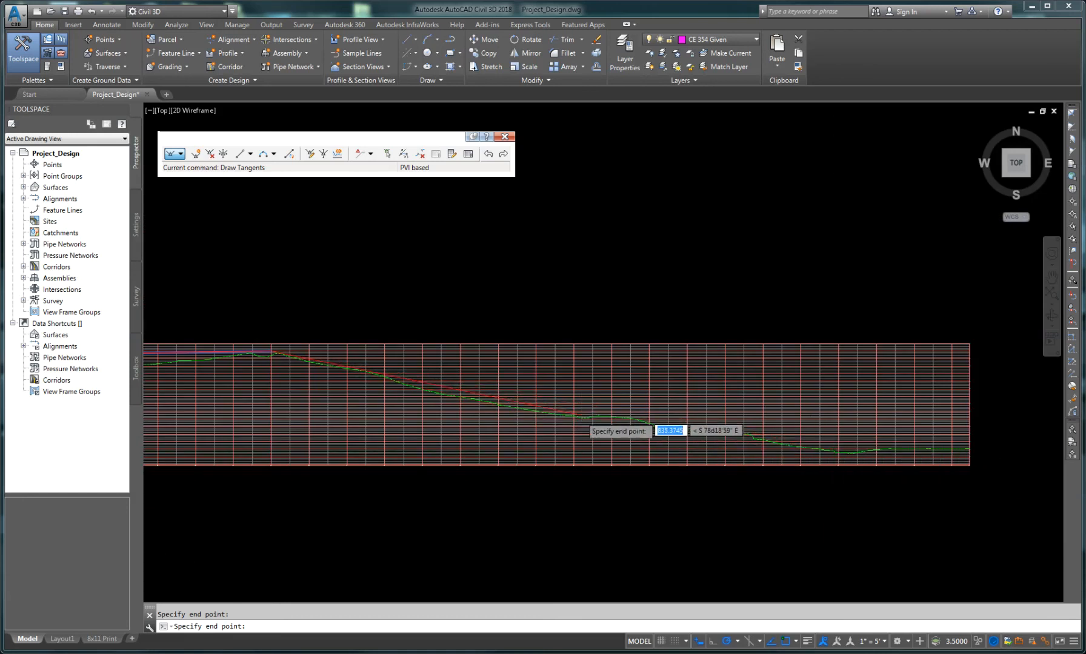
pyautogui.scroll(-2, 575, 415)
pyautogui.scroll(5, 576, 416)
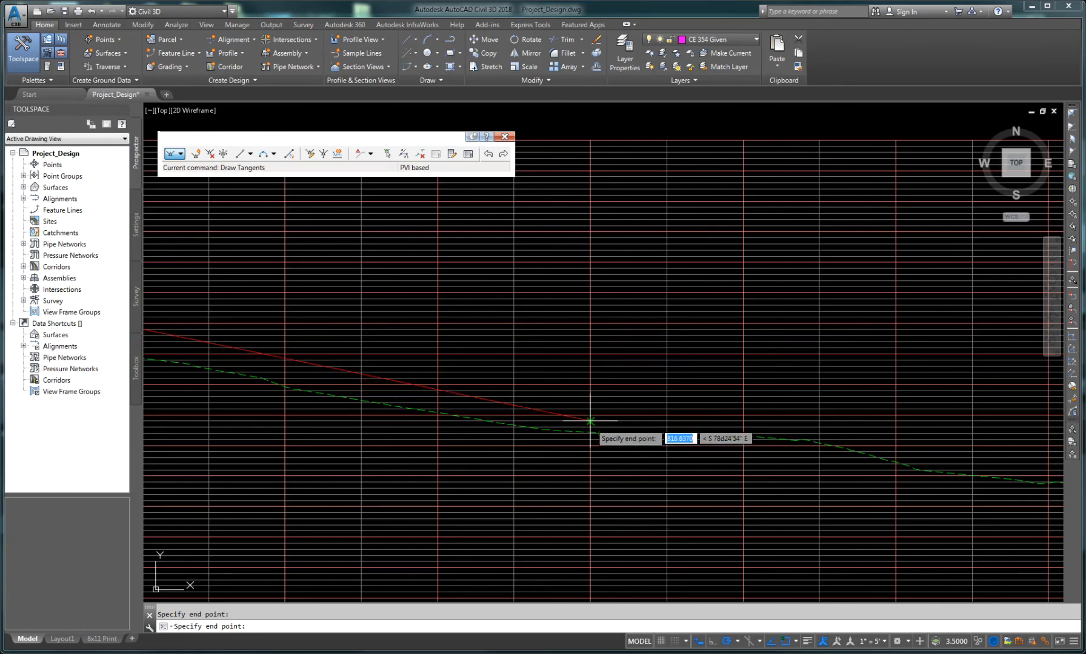
pyautogui.click(590, 421)
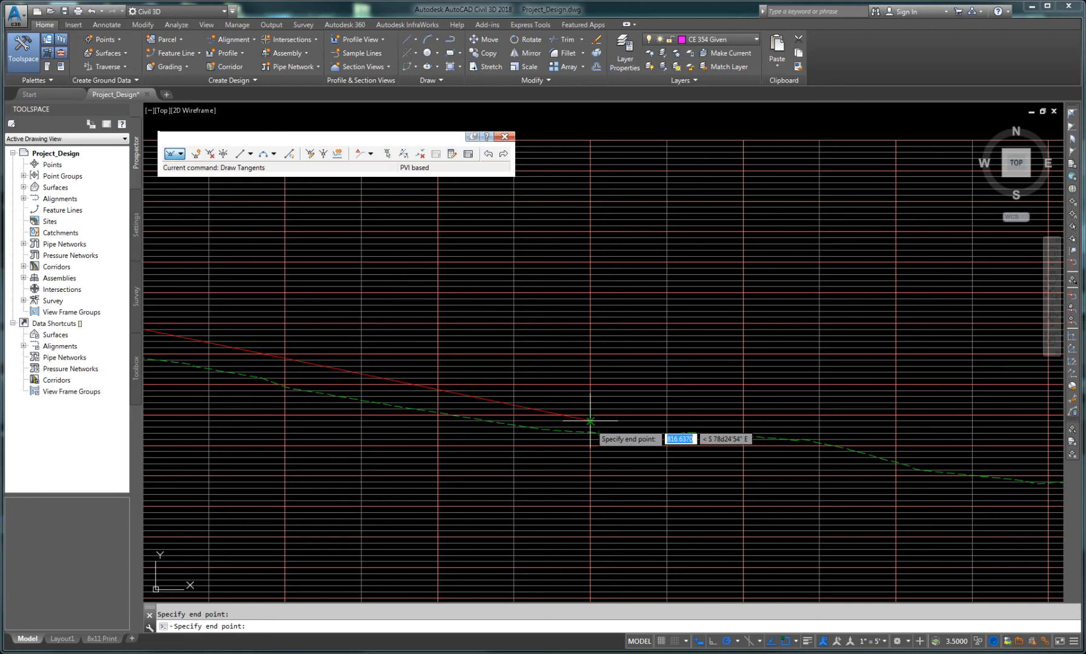
pyautogui.click(590, 427)
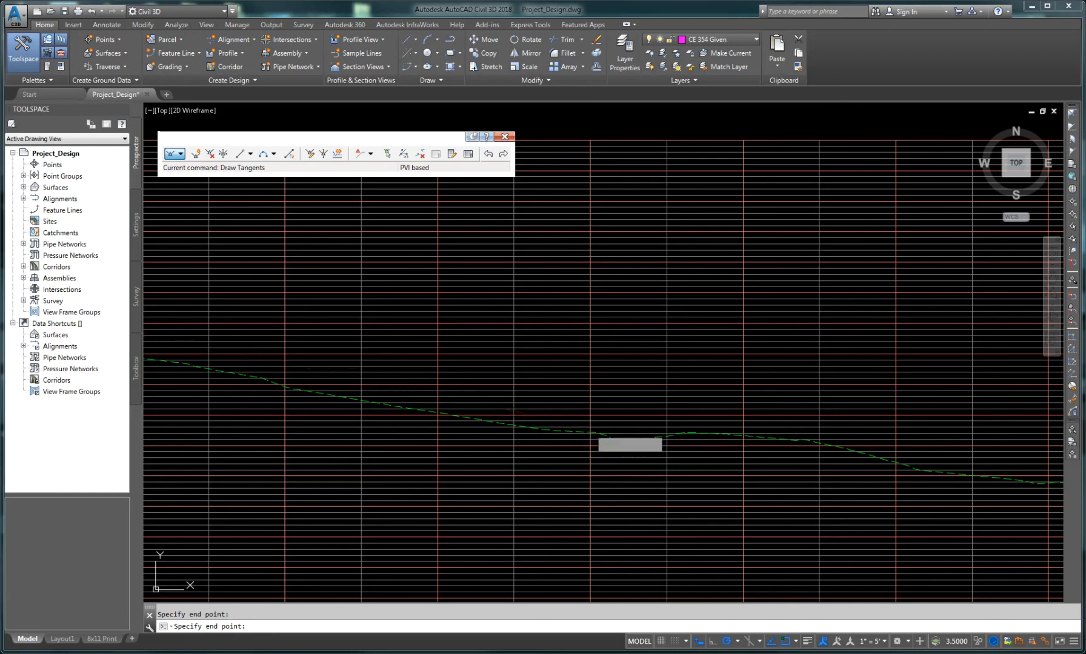
# Step: Place a PVI at the low point where the ground line flattens out
pyautogui.scroll(-3, 917, 501)
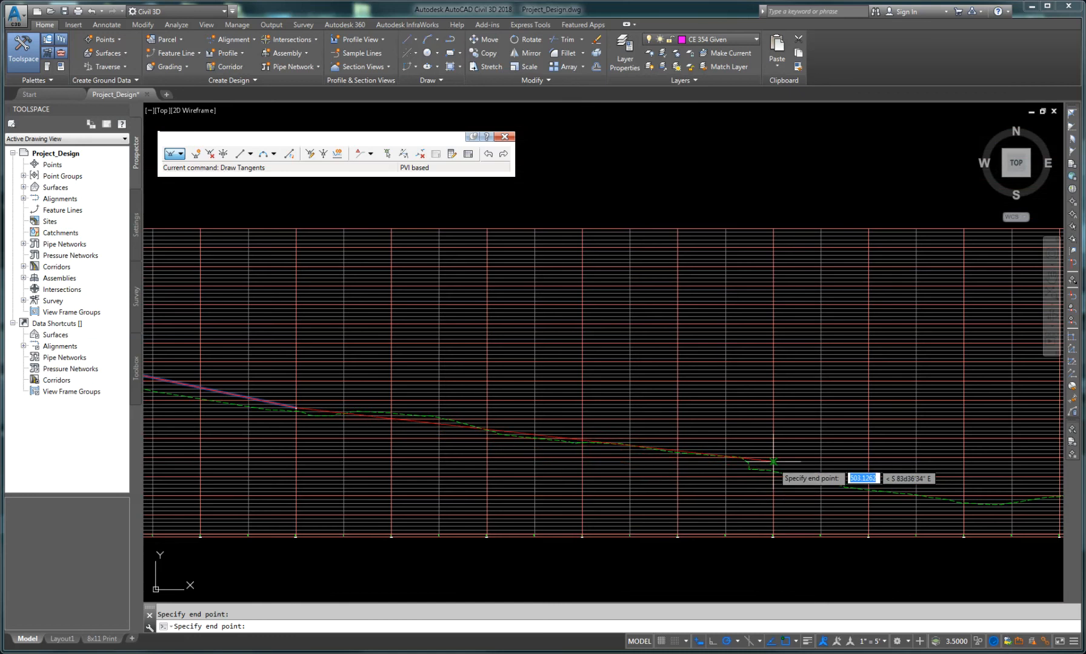
pyautogui.moveTo(835, 478); pyautogui.dragTo(625, 449, button='middle')
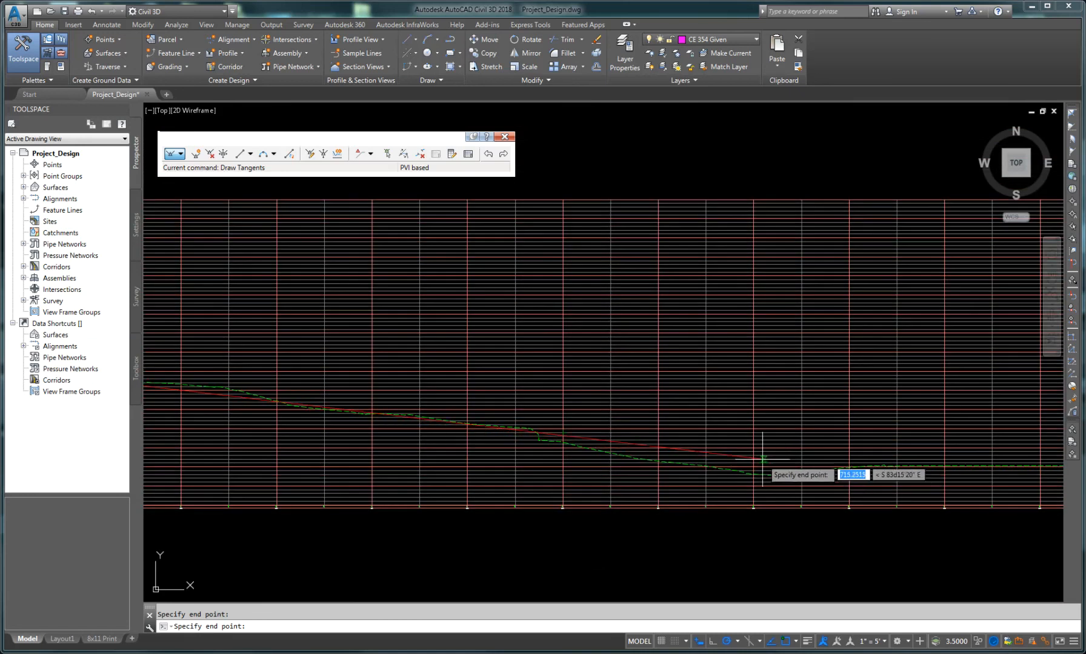
pyautogui.scroll(4, 766, 456)
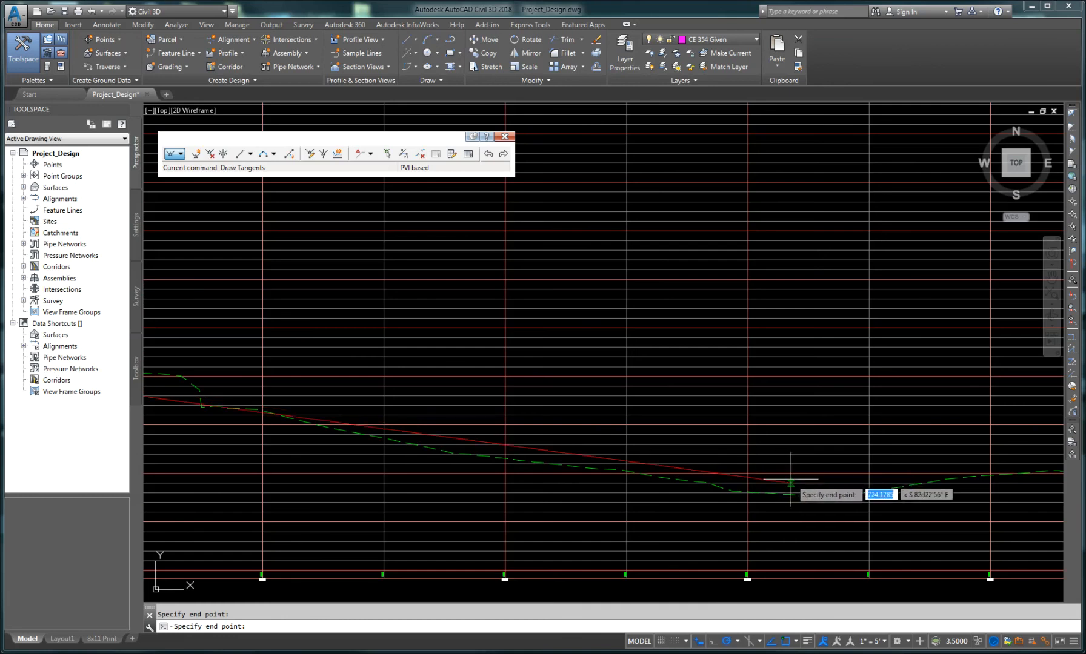
pyautogui.click(748, 473)
# Step: Add a PVI on the flat stretch and end the last tangent at the profile view's right edge, finishing the command
pyautogui.scroll(-4, 828, 482)
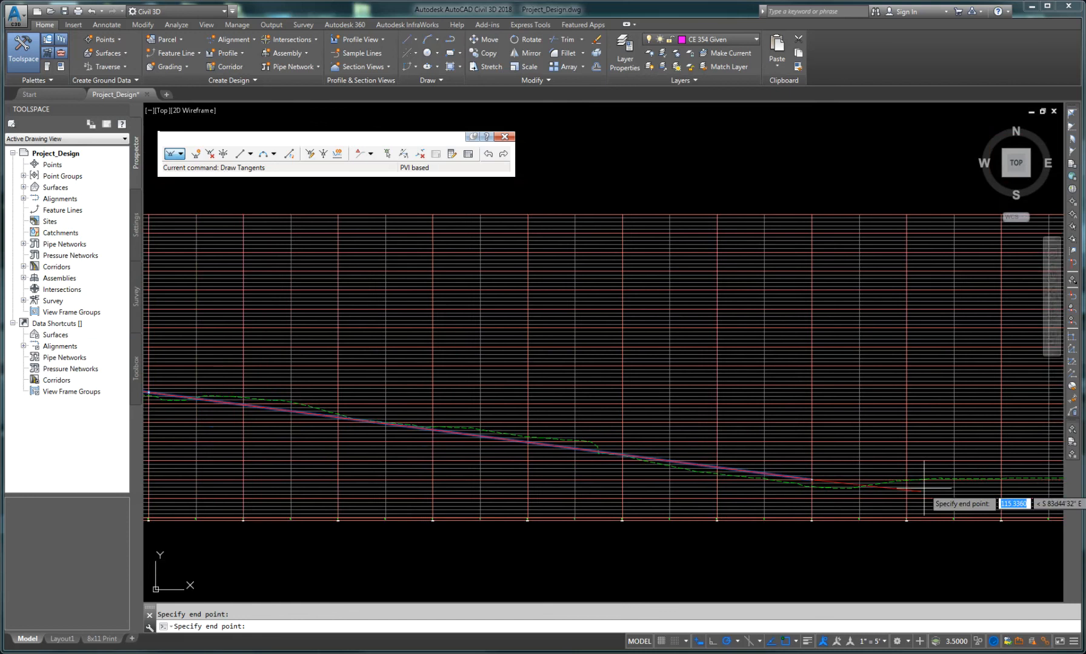
pyautogui.moveTo(925, 479); pyautogui.dragTo(563, 467, button='middle')
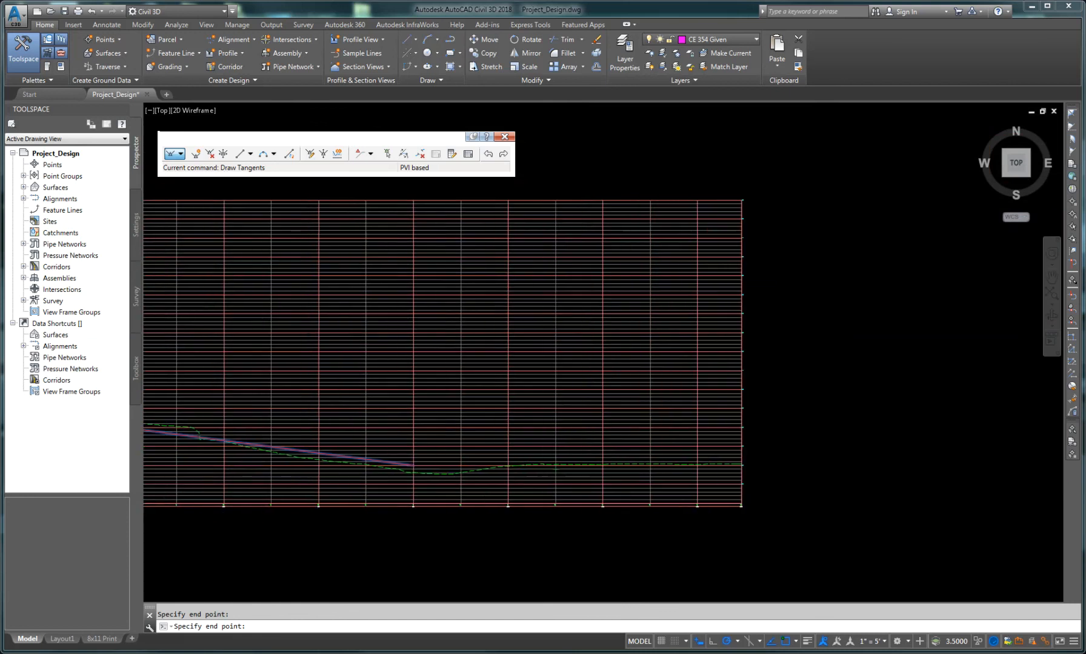
pyautogui.scroll(4, 670, 465)
pyautogui.scroll(2, 670, 465)
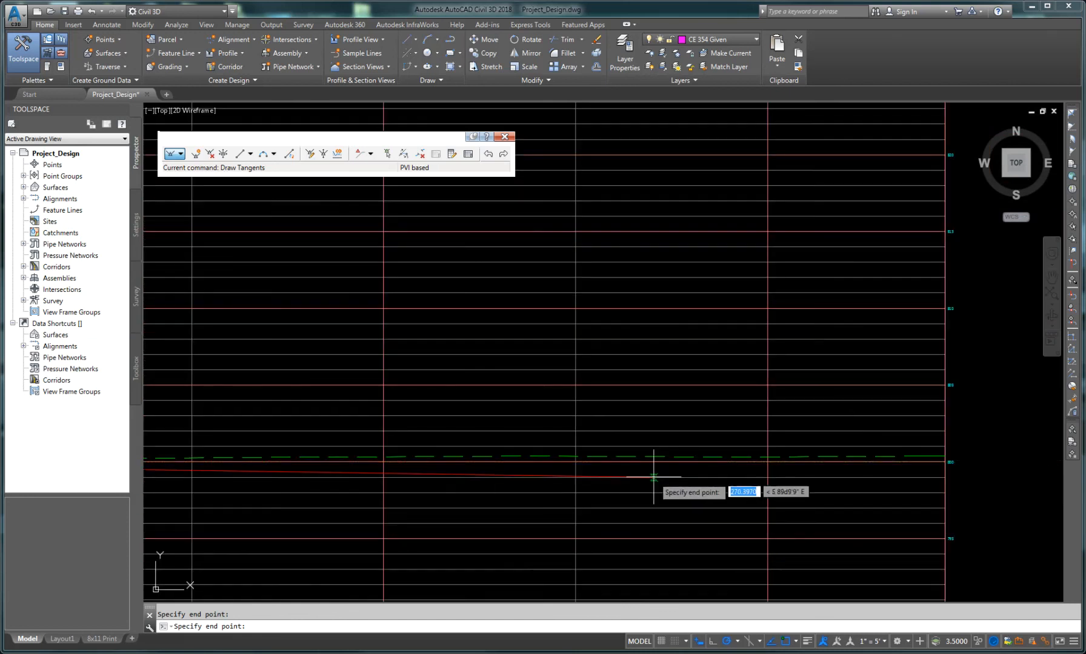
pyautogui.click(575, 456)
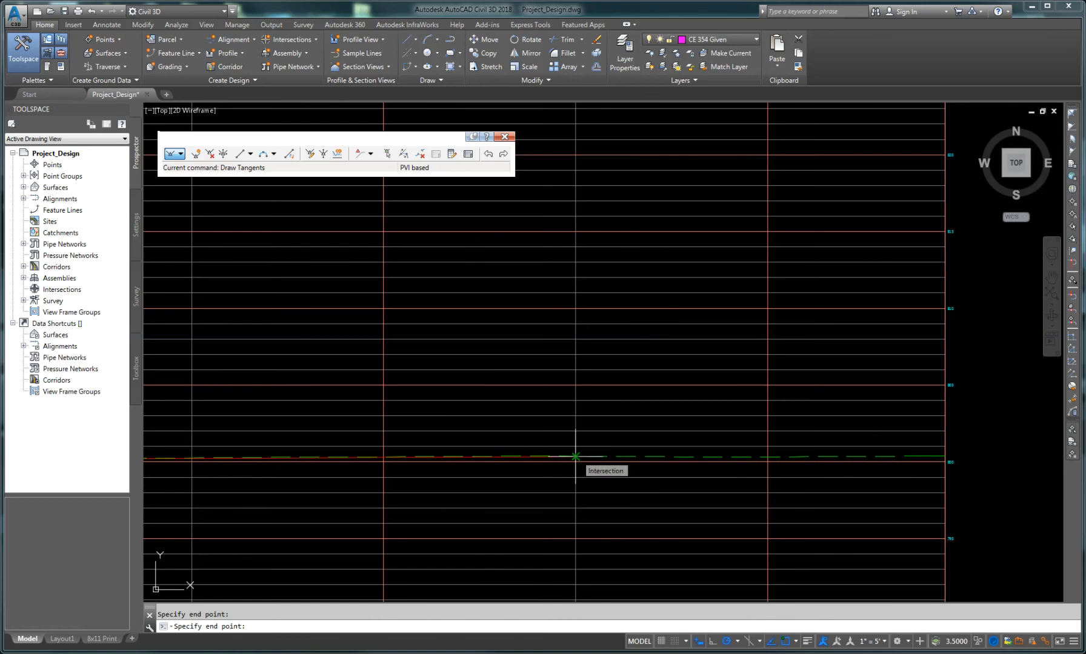
pyautogui.click(943, 457)
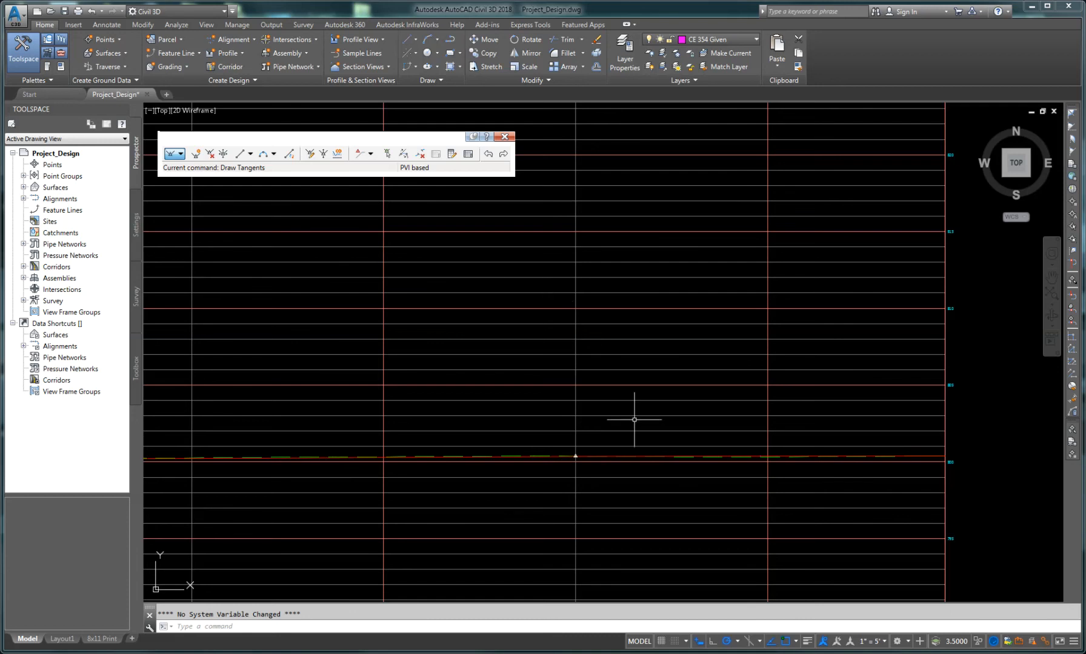
# Step: Pan and zoom along the profile view to review the drawn tangents against the existing ground line
pyautogui.scroll(-3, 645, 470)
pyautogui.scroll(2, 295, 495)
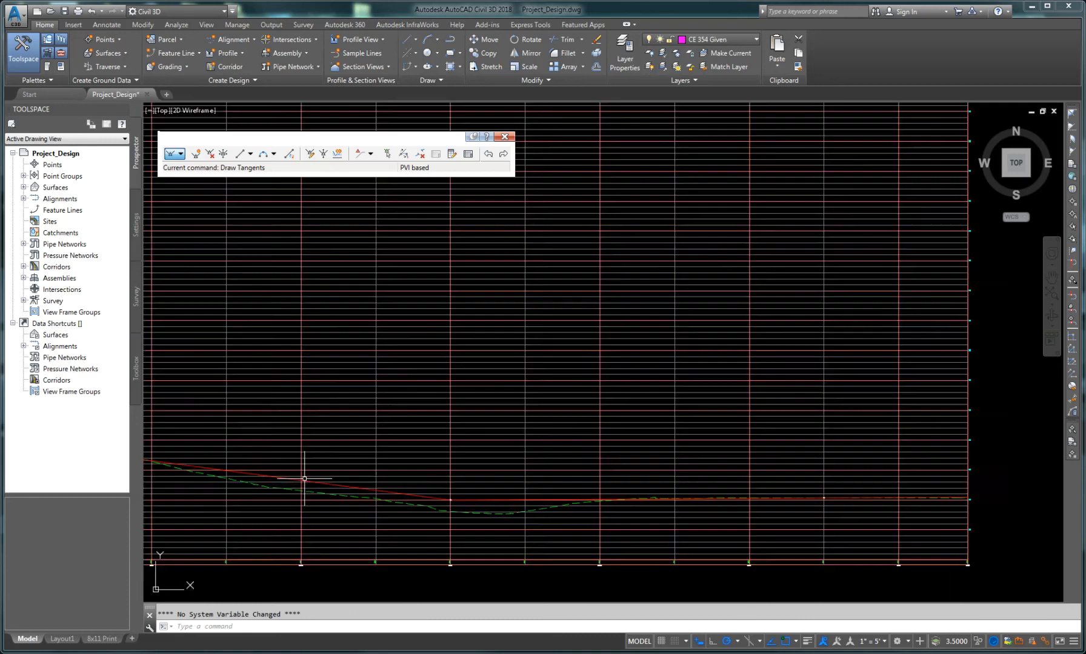
pyautogui.scroll(4, 527, 516)
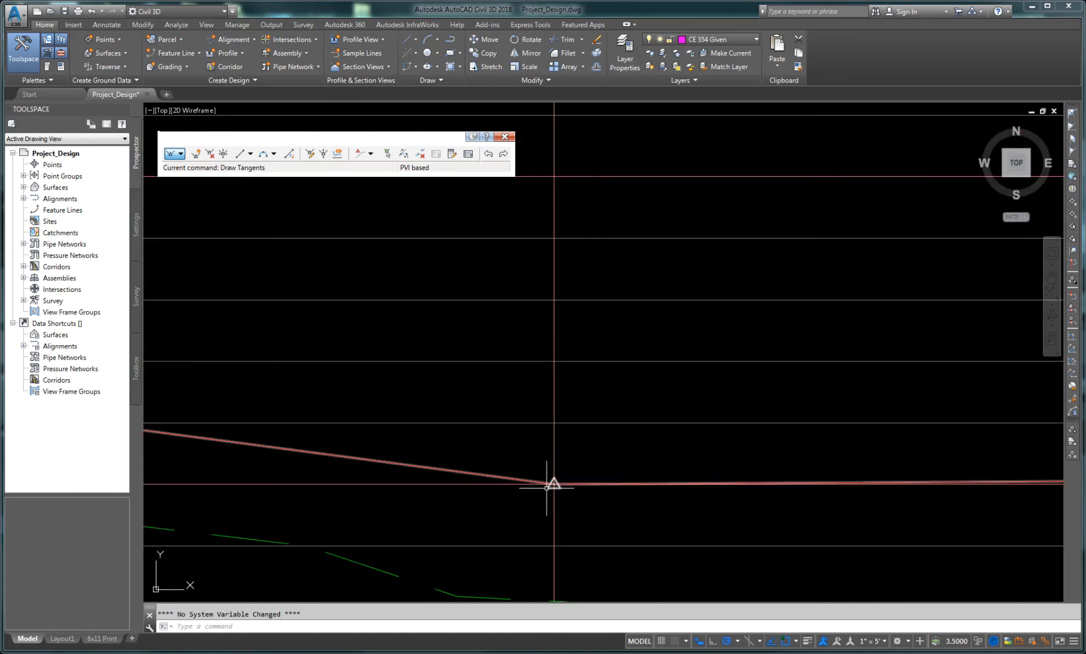
pyautogui.scroll(-4, 524, 502)
pyautogui.moveTo(279, 461); pyautogui.dragTo(956, 523, button='middle')
pyautogui.moveTo(476, 474); pyautogui.dragTo(702, 477, button='middle')
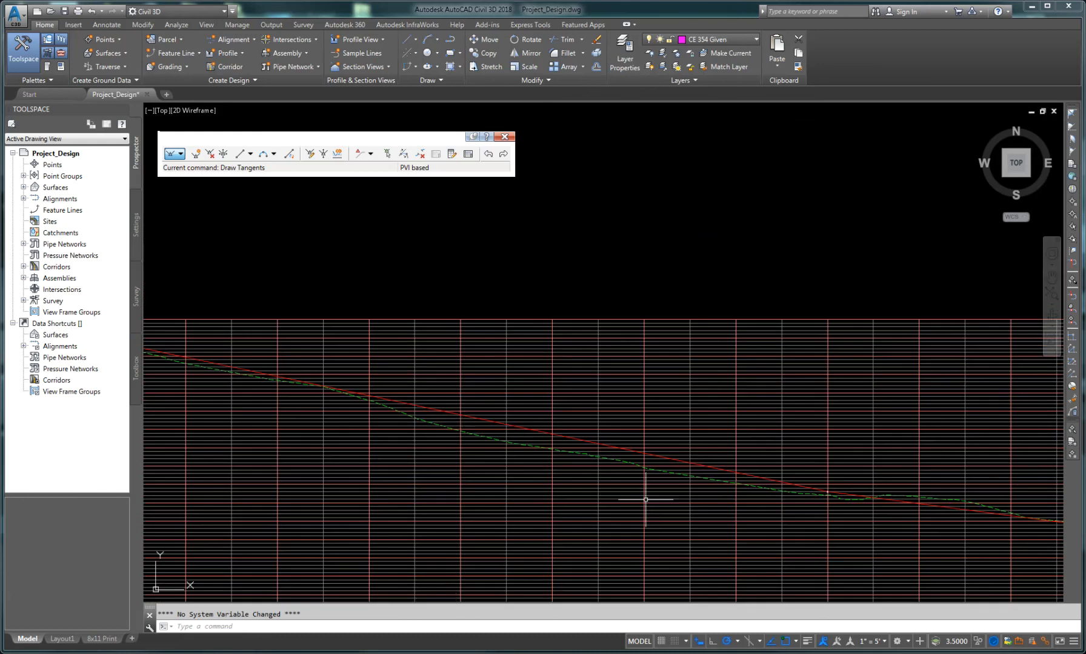
pyautogui.moveTo(780, 514); pyautogui.dragTo(450, 402, button='middle')
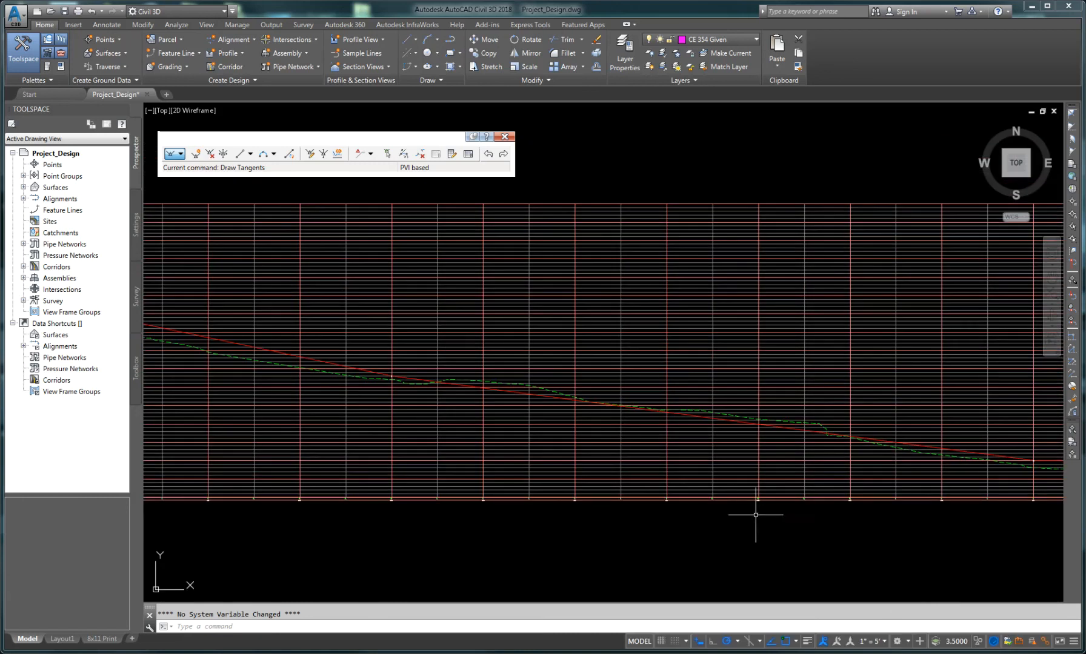
# Step: Turn on lineweight display so the design profile shows as a thick line
pyautogui.click(807, 642)
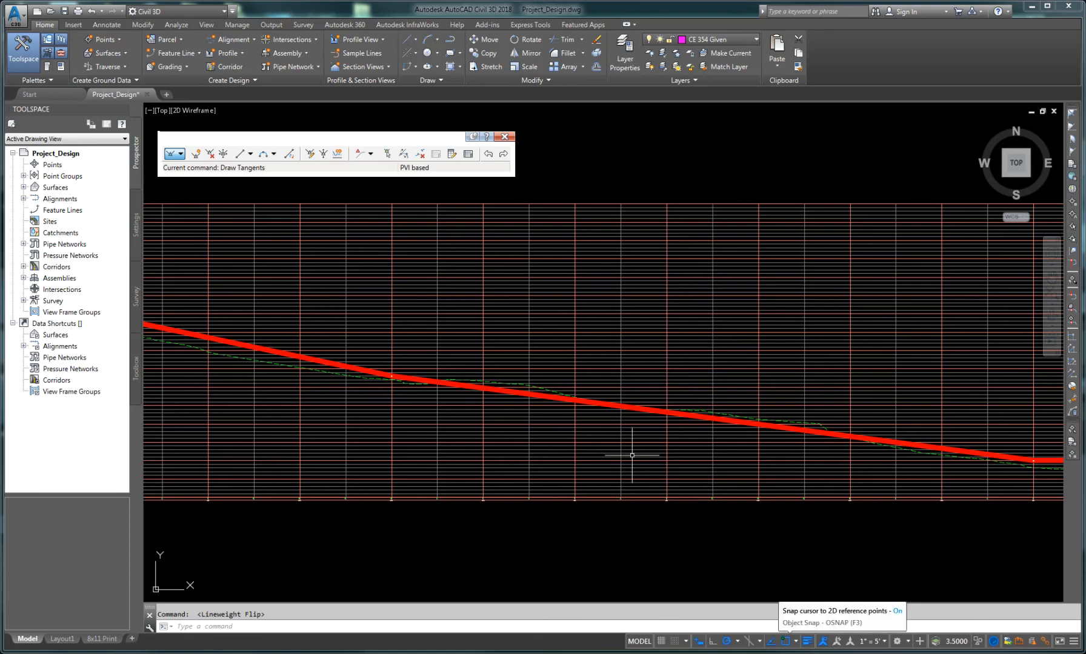
pyautogui.scroll(8, 418, 376)
pyautogui.scroll(-5, 397, 468)
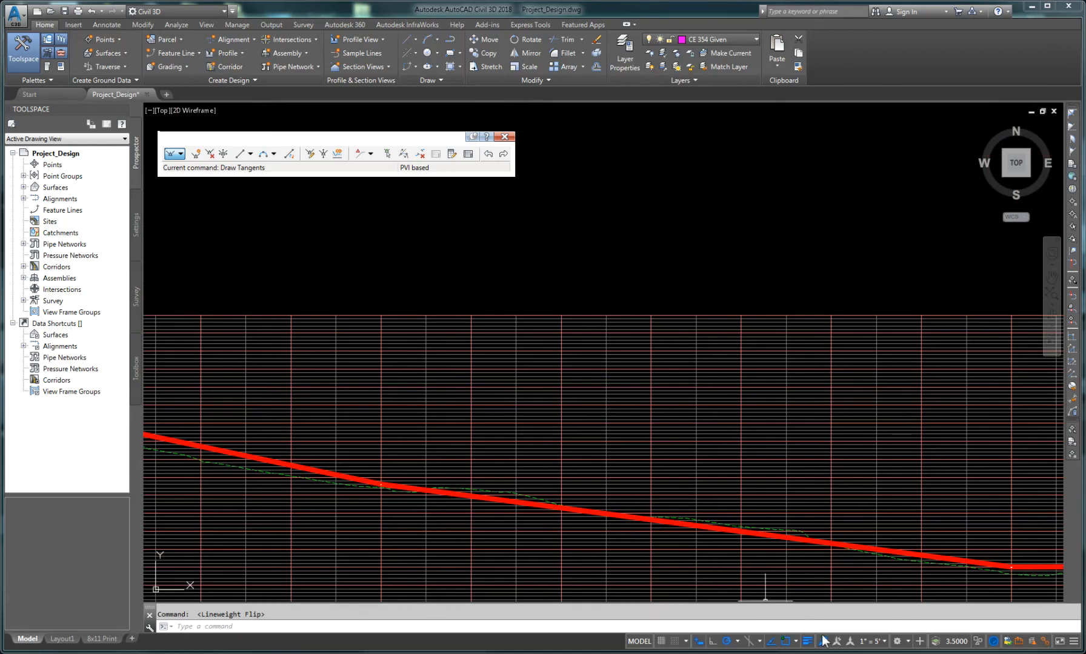
pyautogui.click(1073, 642)
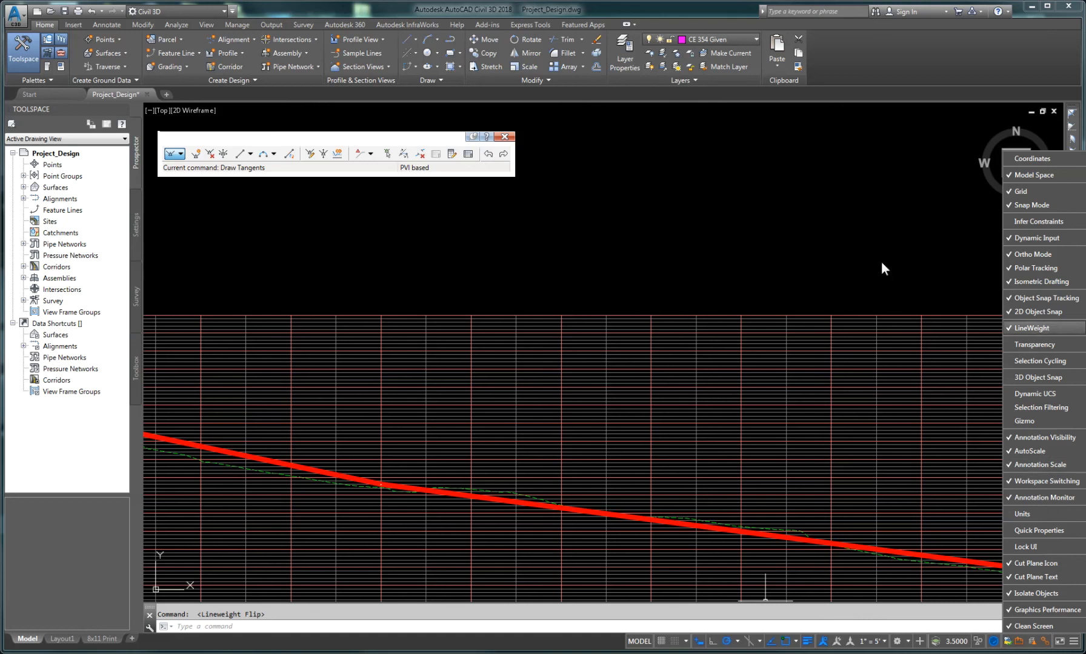
pyautogui.click(811, 244)
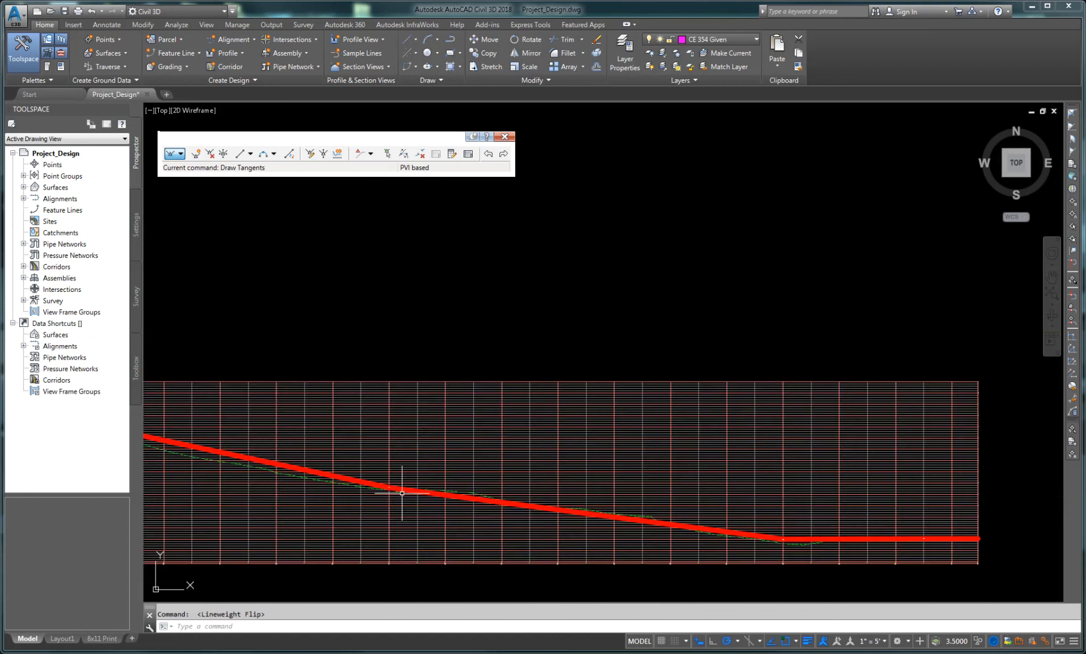
# Step: Add a free parabolic vertical curve 200 ft long between the first two tangents of the design profile
pyautogui.scroll(-2, 401, 493)
pyautogui.moveTo(278, 492); pyautogui.dragTo(766, 498, button='middle')
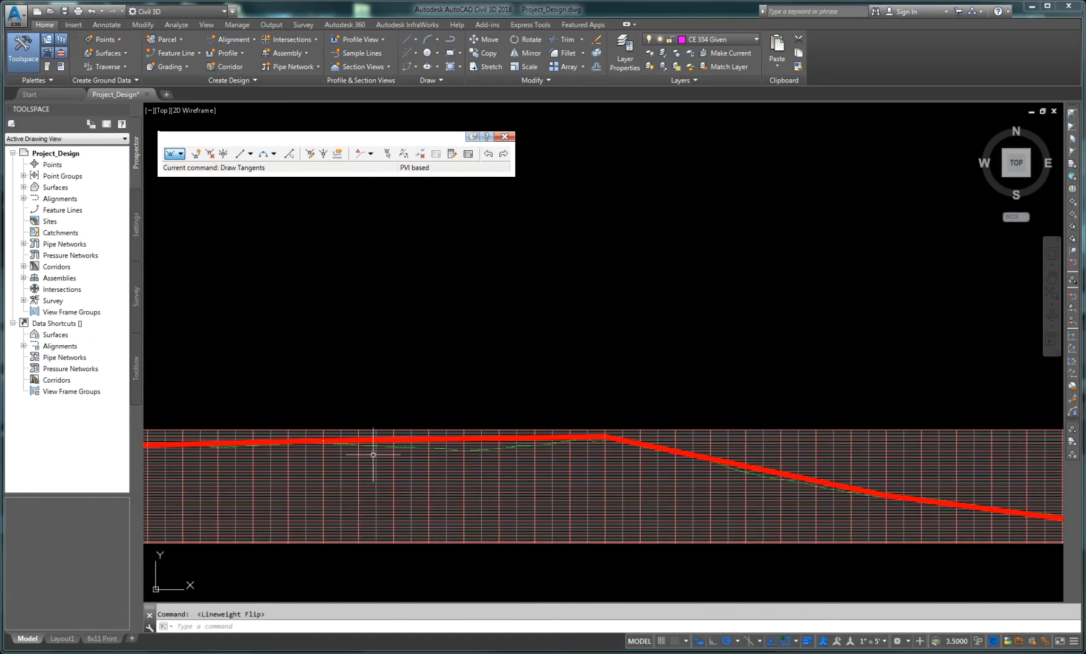
pyautogui.moveTo(296, 443); pyautogui.dragTo(695, 424, button='middle')
pyautogui.scroll(2, 583, 414)
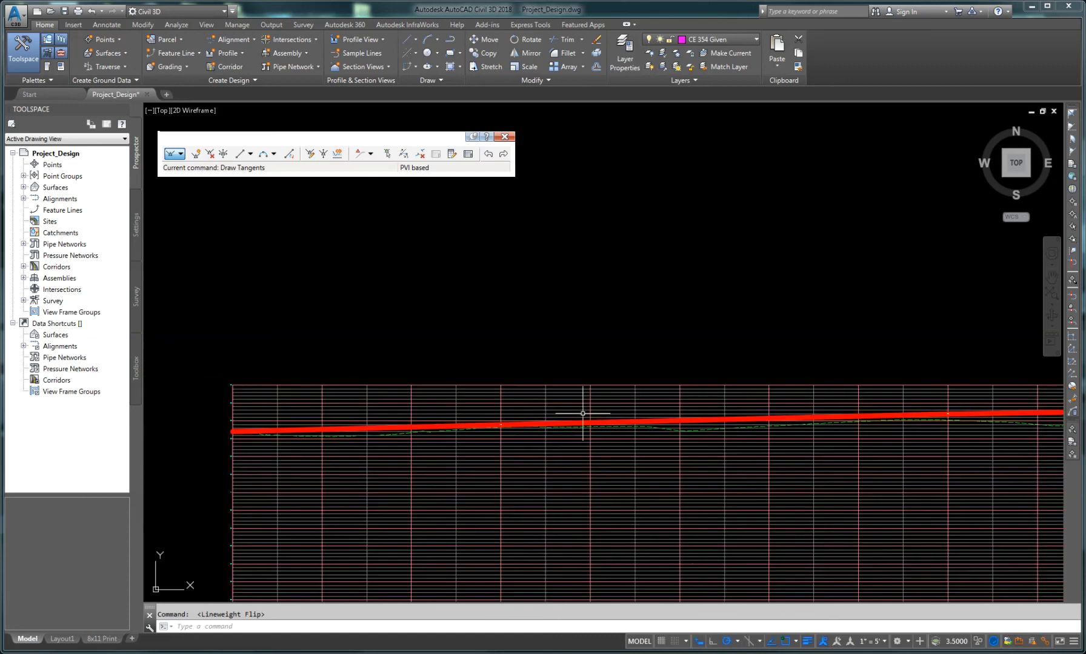
pyautogui.click(273, 154)
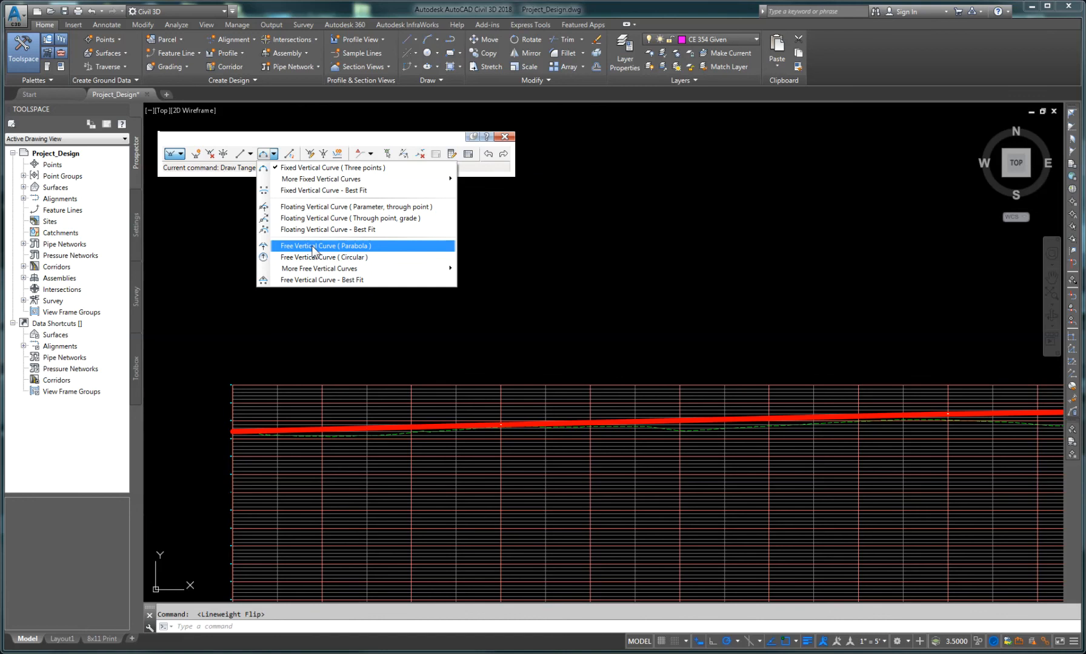
pyautogui.click(315, 247)
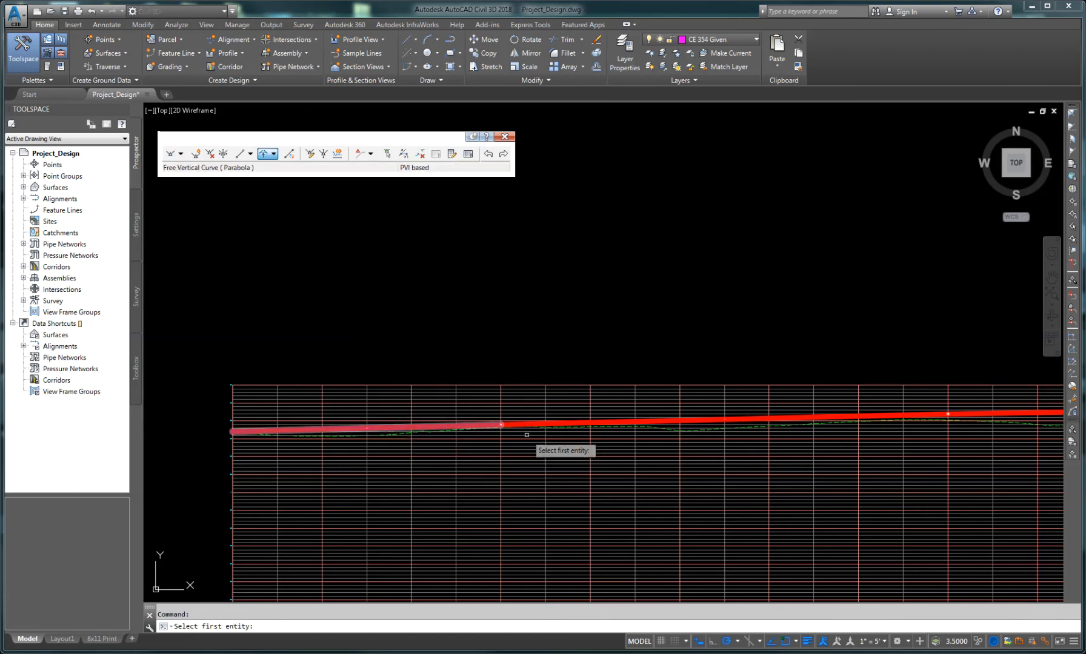
pyautogui.scroll(5, 526, 435)
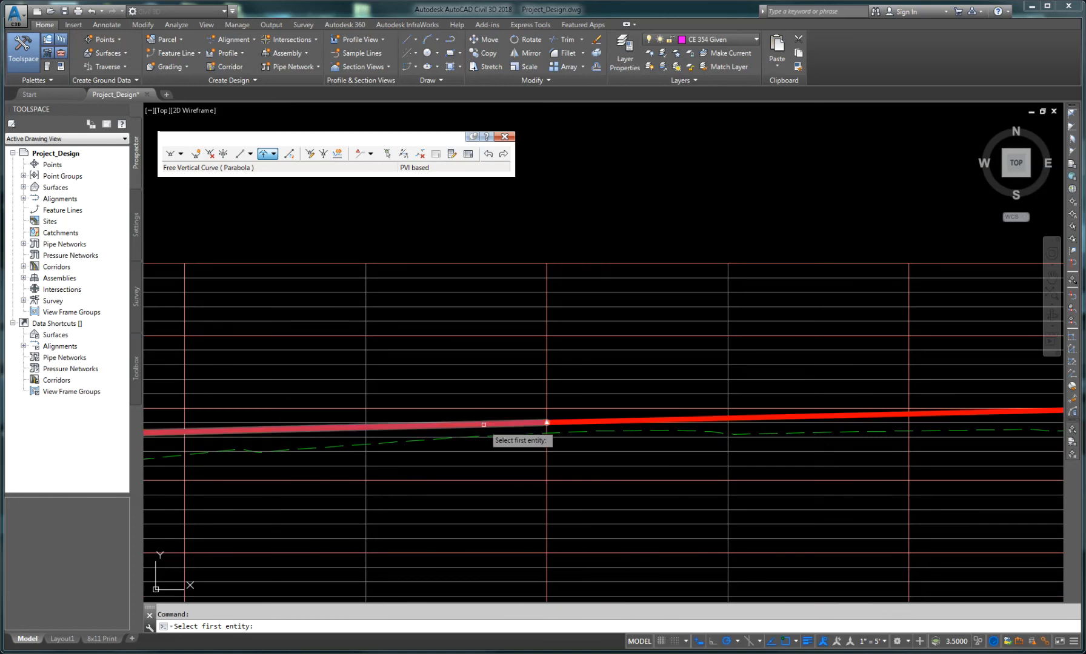
pyautogui.click(484, 424)
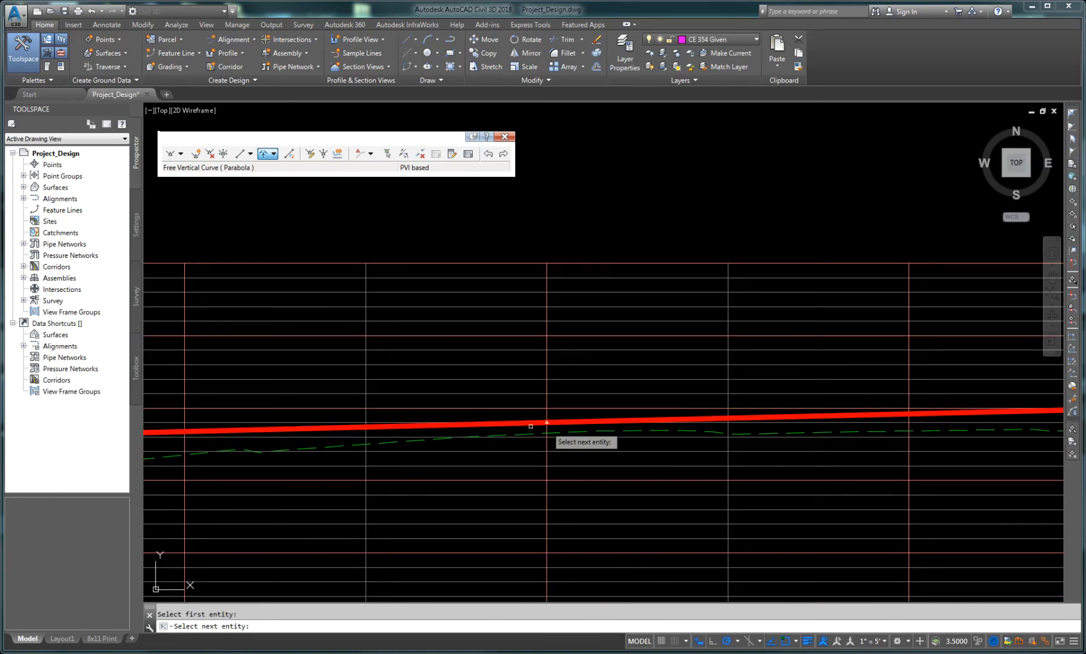
pyautogui.click(615, 421)
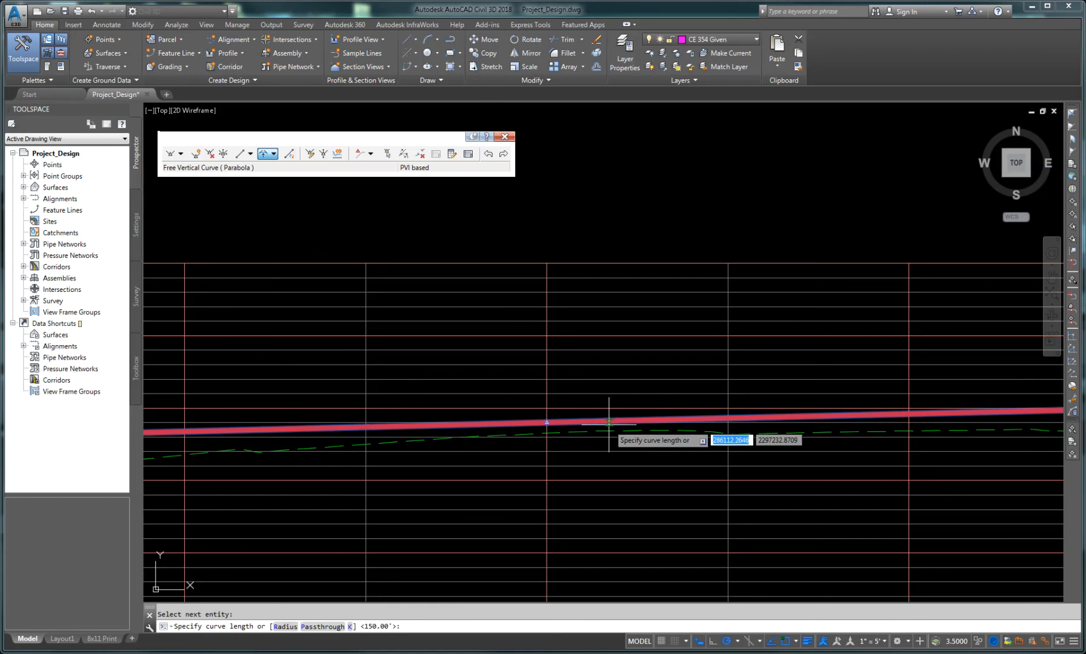
pyautogui.press('Return')
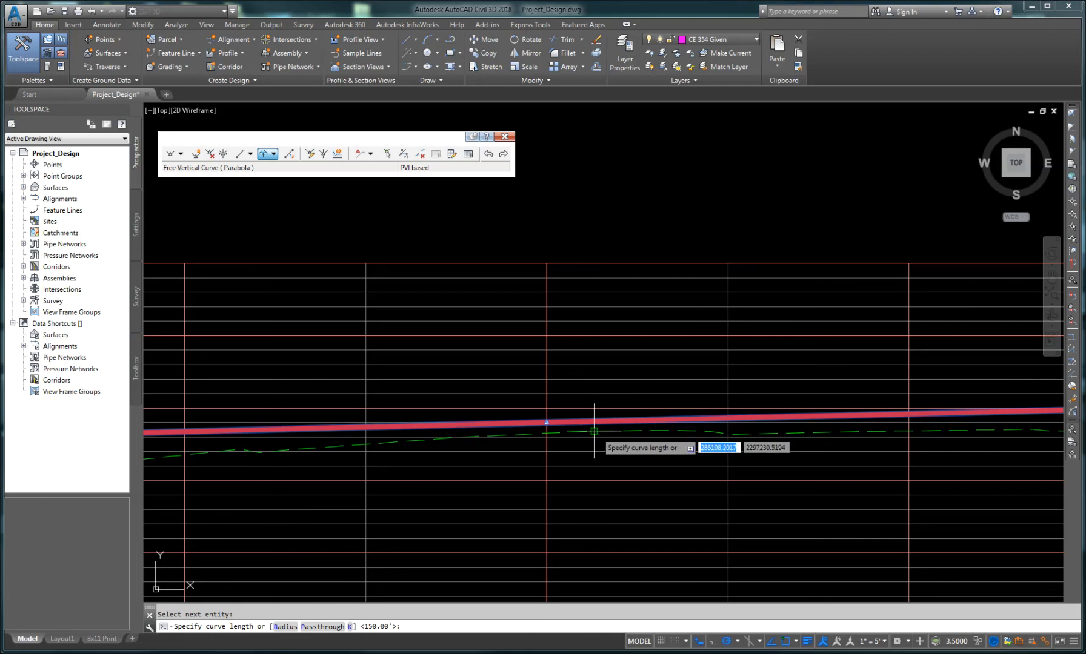
pyautogui.write('200')
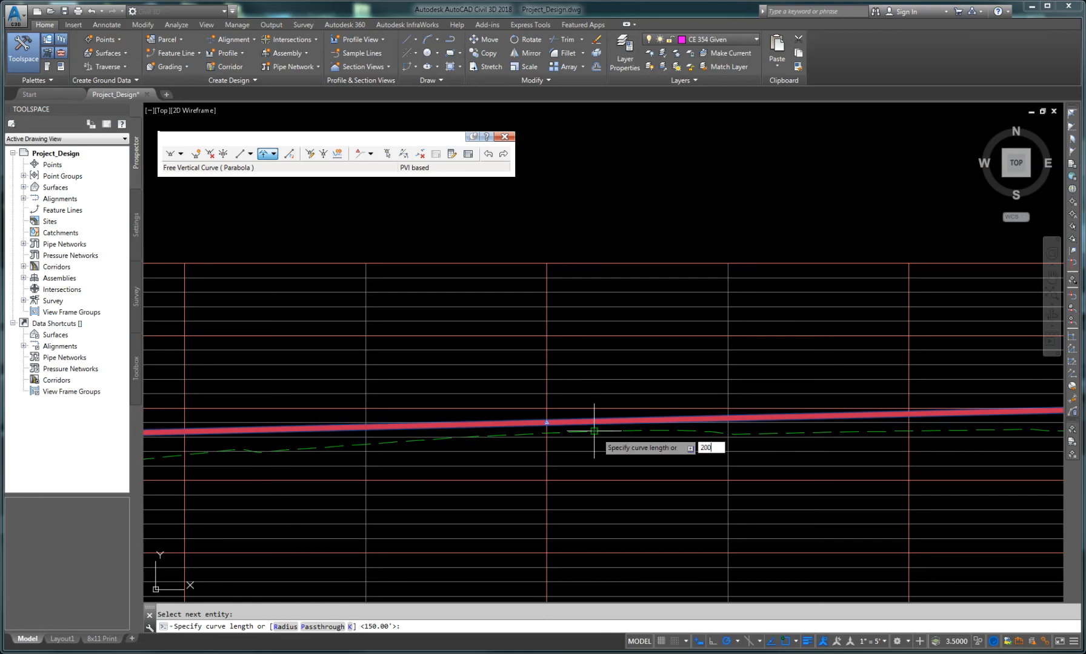
pyautogui.press('Return')
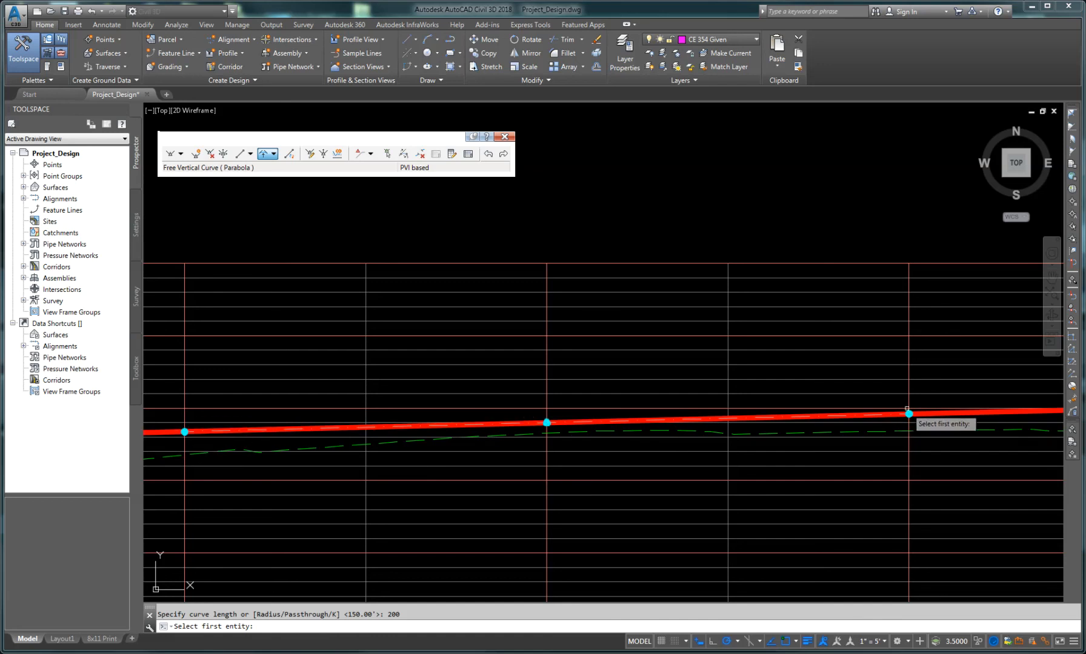
# Step: Add a free parabolic vertical curve with the default 150 ft length between the next pair of tangents
pyautogui.scroll(-5, 641, 470)
pyautogui.scroll(-3, 621, 453)
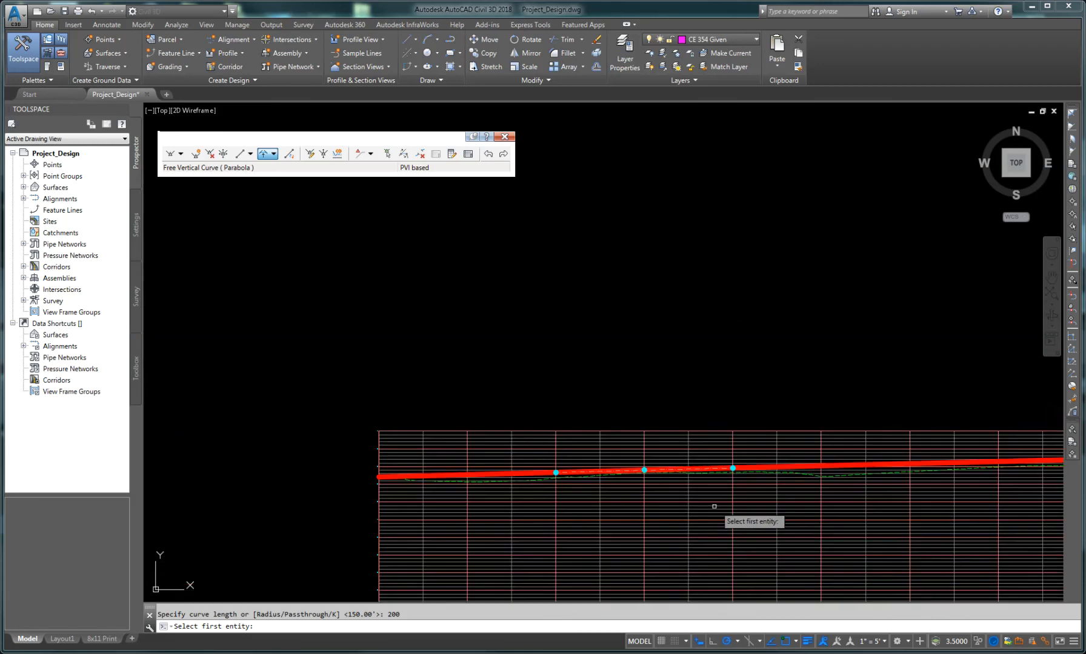
pyautogui.moveTo(860, 497); pyautogui.dragTo(468, 485, button='middle')
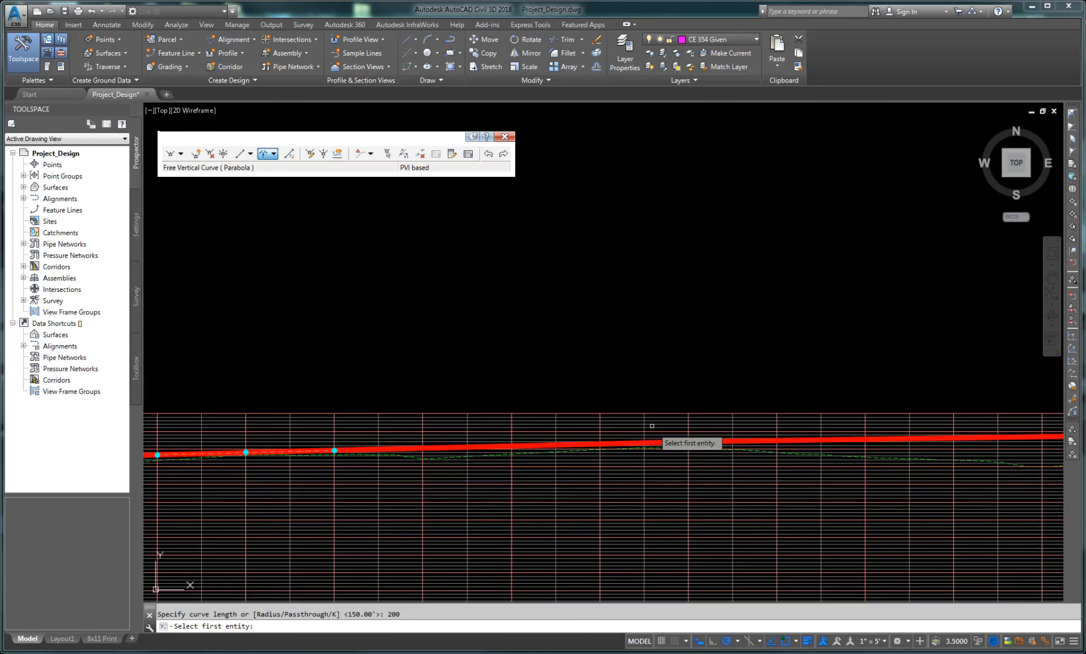
pyautogui.scroll(6, 658, 439)
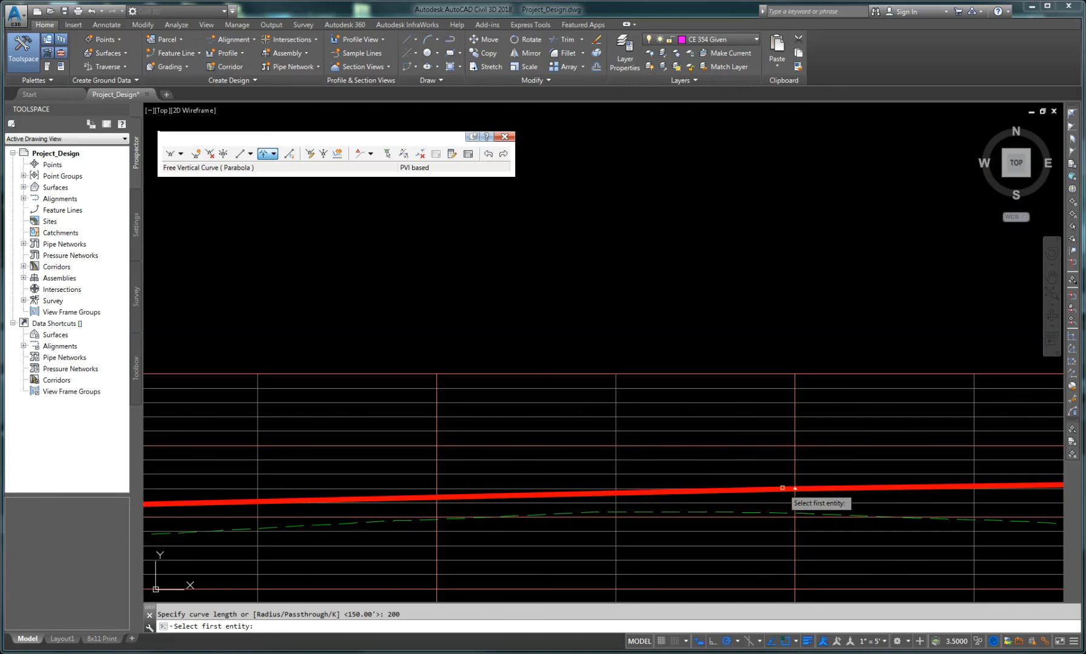
pyautogui.click(791, 488)
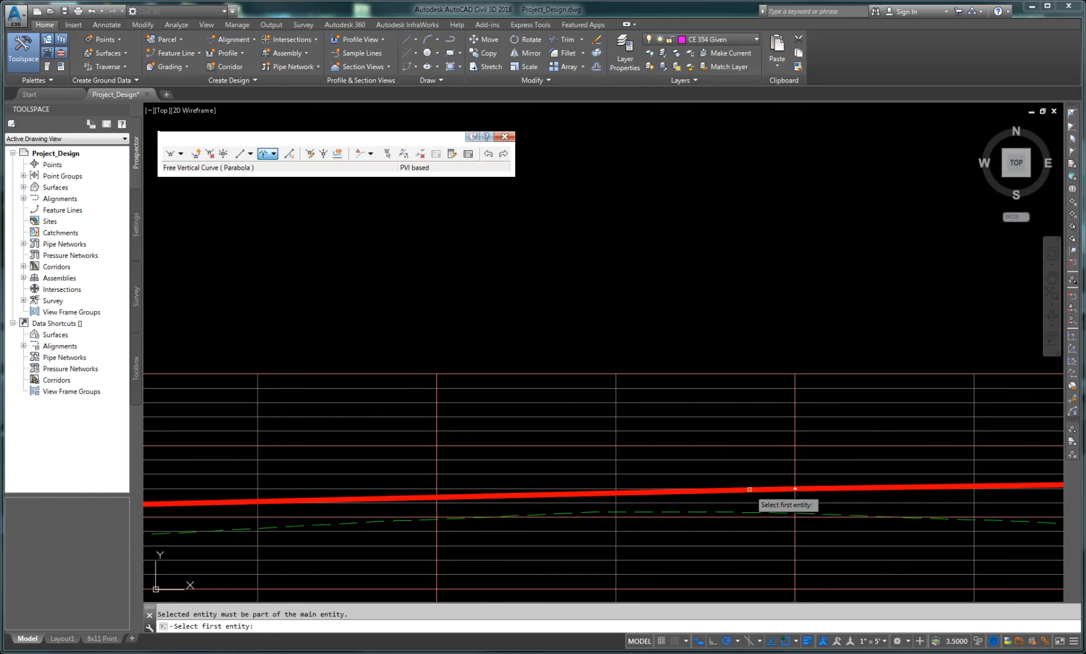
pyautogui.scroll(6, 751, 489)
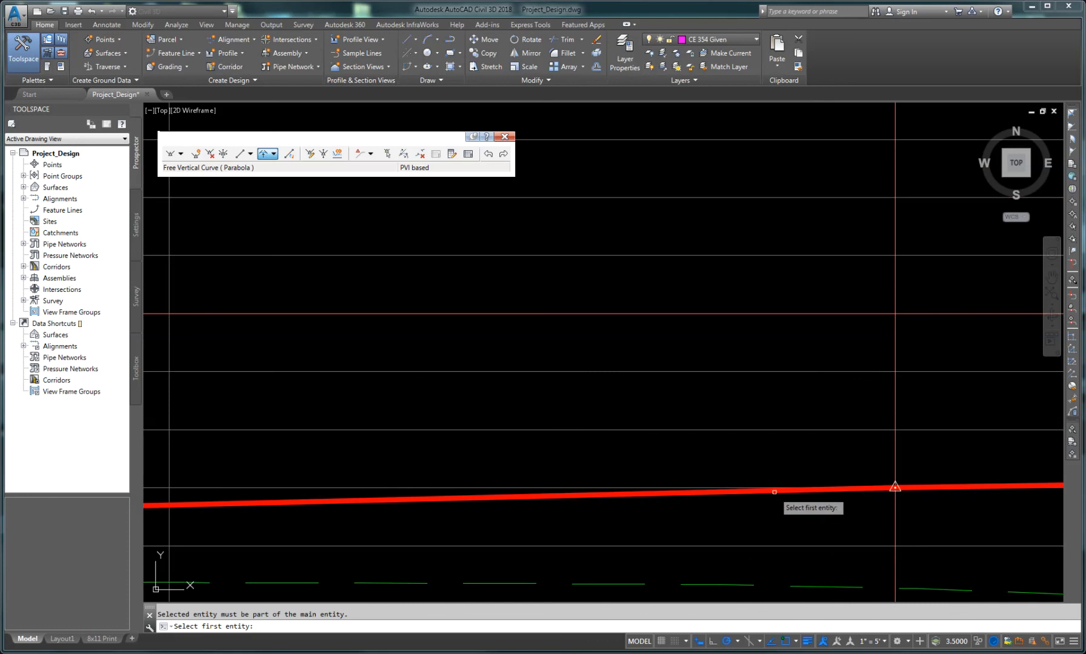
pyautogui.click(957, 486)
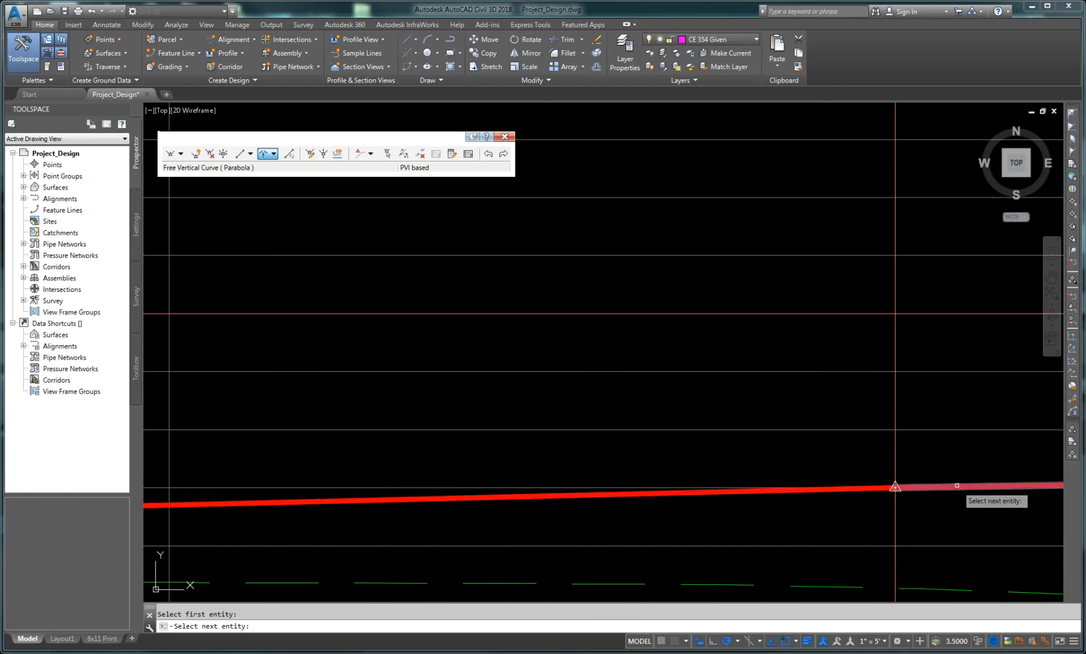
pyautogui.click(957, 486)
pyautogui.scroll(-7, 879, 557)
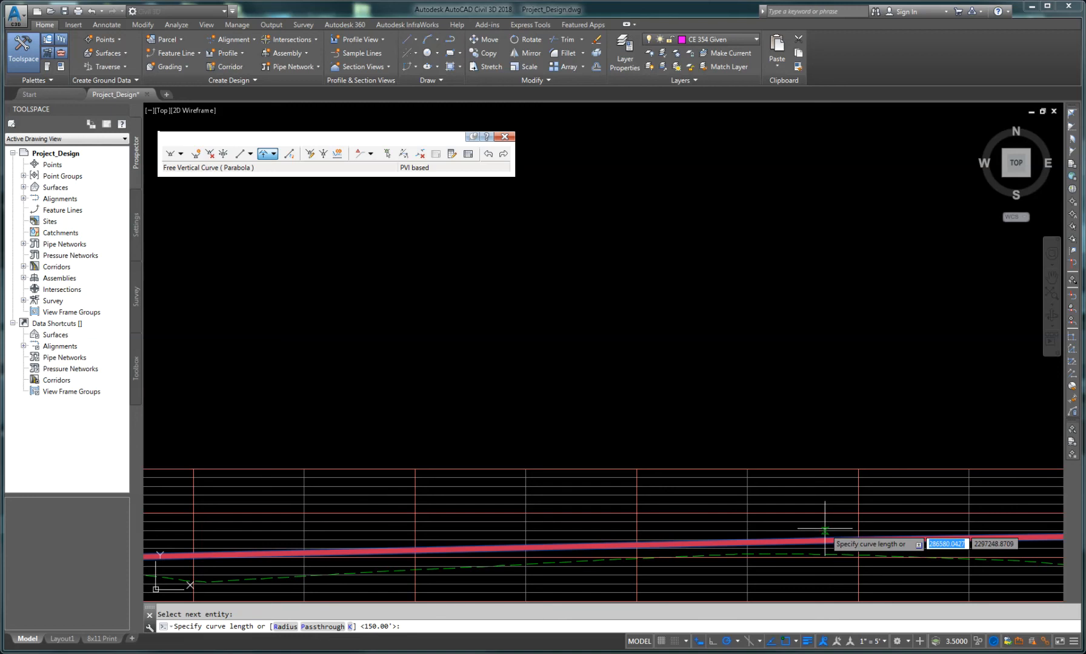
pyautogui.press('Return')
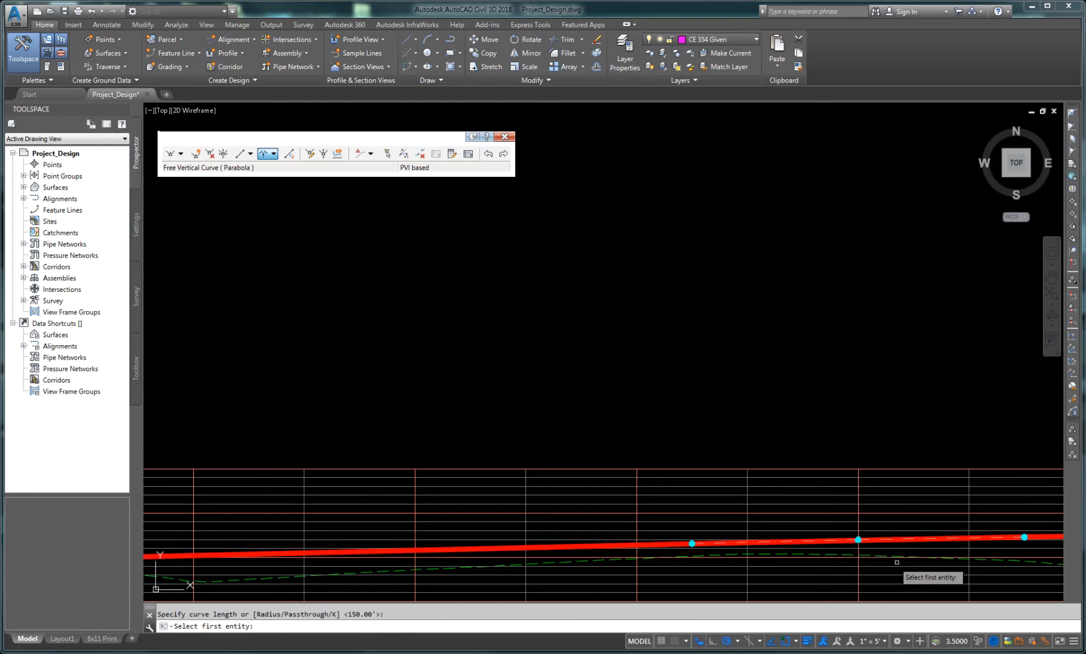
# Step: Add a free parabolic vertical curve 600 ft long at the crest PVI where the grade starts dropping
pyautogui.moveTo(897, 563); pyautogui.dragTo(456, 443, button='middle')
pyautogui.moveTo(961, 475); pyautogui.dragTo(682, 499, button='middle')
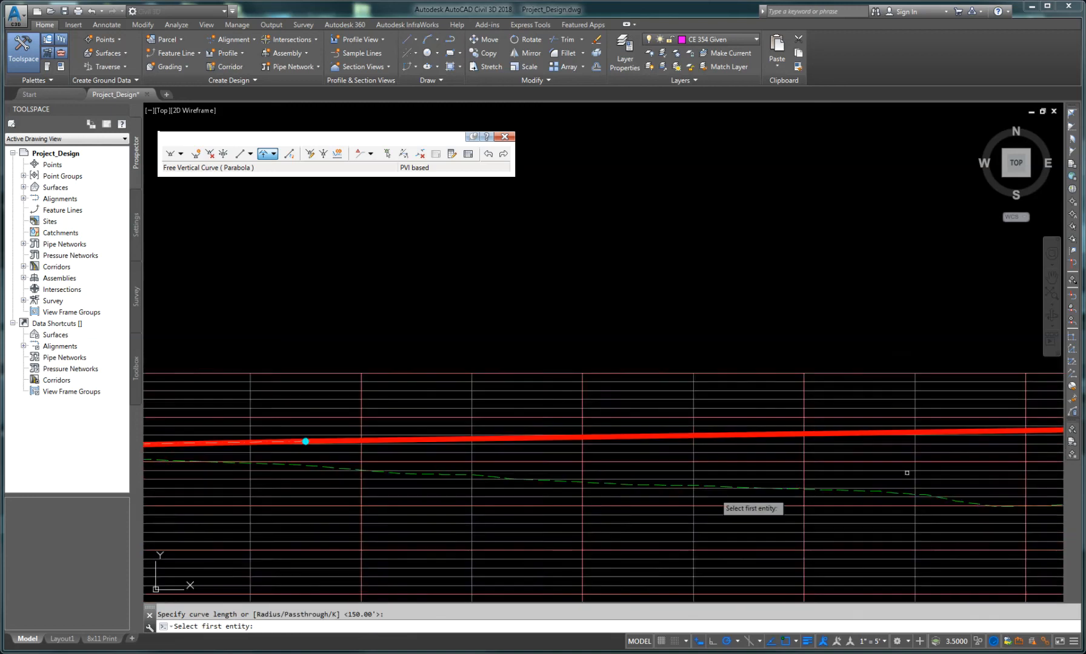
pyautogui.moveTo(907, 474)
pyautogui.mouseDown(button='middle')
pyautogui.moveTo(509, 485)
pyautogui.moveTo(839, 492)
pyautogui.moveTo(619, 493)
pyautogui.mouseUp(button='middle')
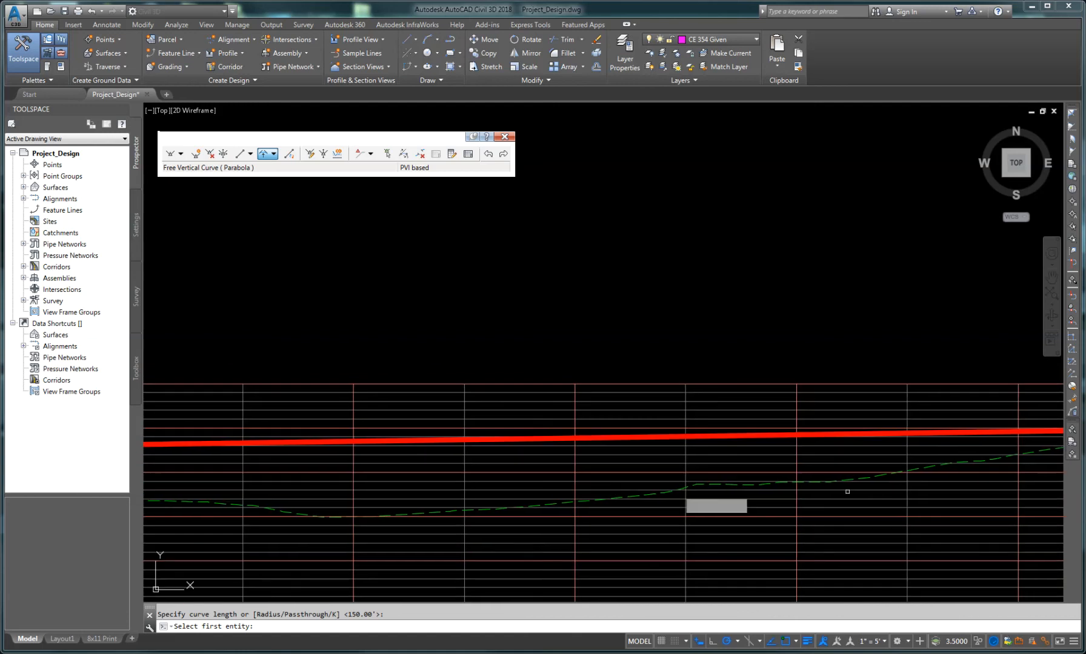
pyautogui.moveTo(854, 492); pyautogui.dragTo(684, 488, button='middle')
pyautogui.moveTo(819, 486)
pyautogui.mouseDown(button='middle')
pyautogui.moveTo(620, 490)
pyautogui.moveTo(652, 487)
pyautogui.mouseUp(button='middle')
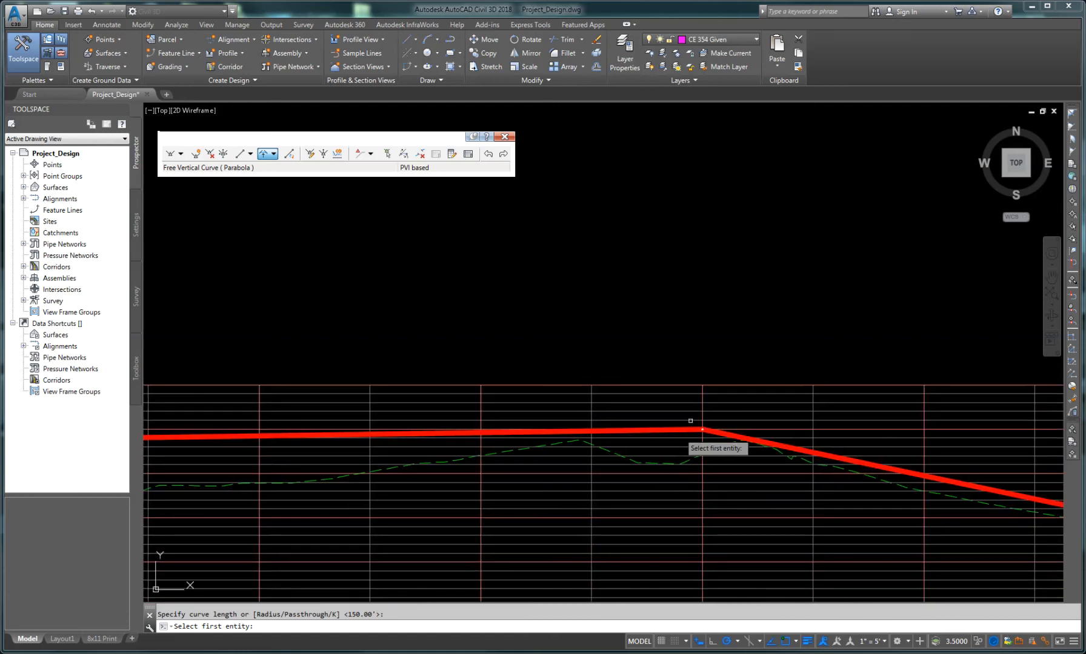
pyautogui.scroll(6, 690, 425)
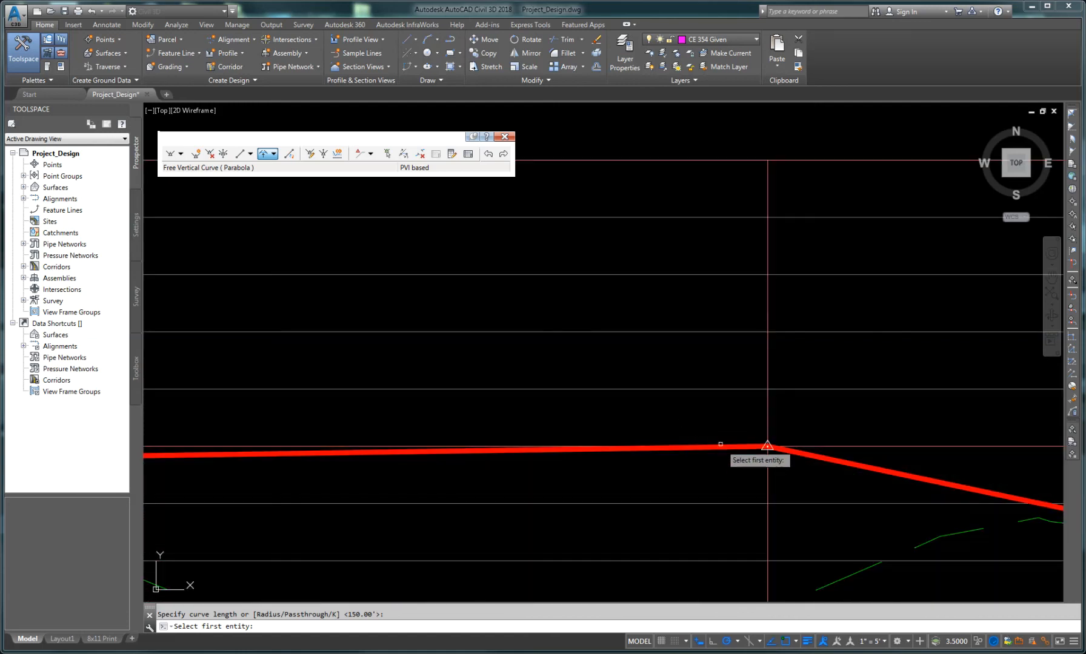
pyautogui.click(719, 447)
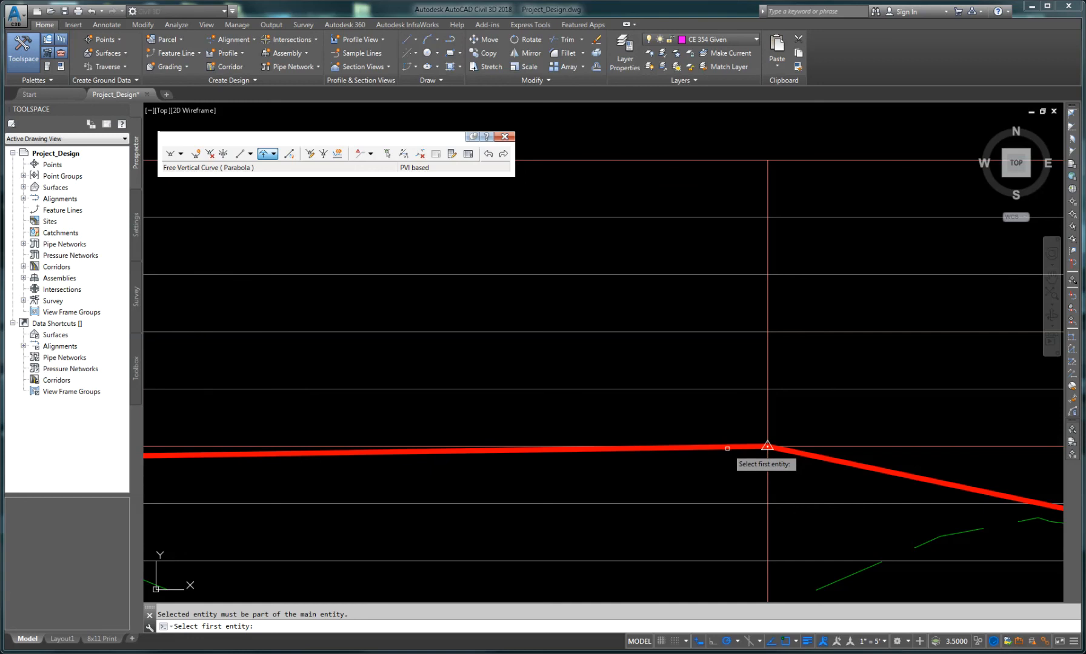
pyautogui.click(852, 463)
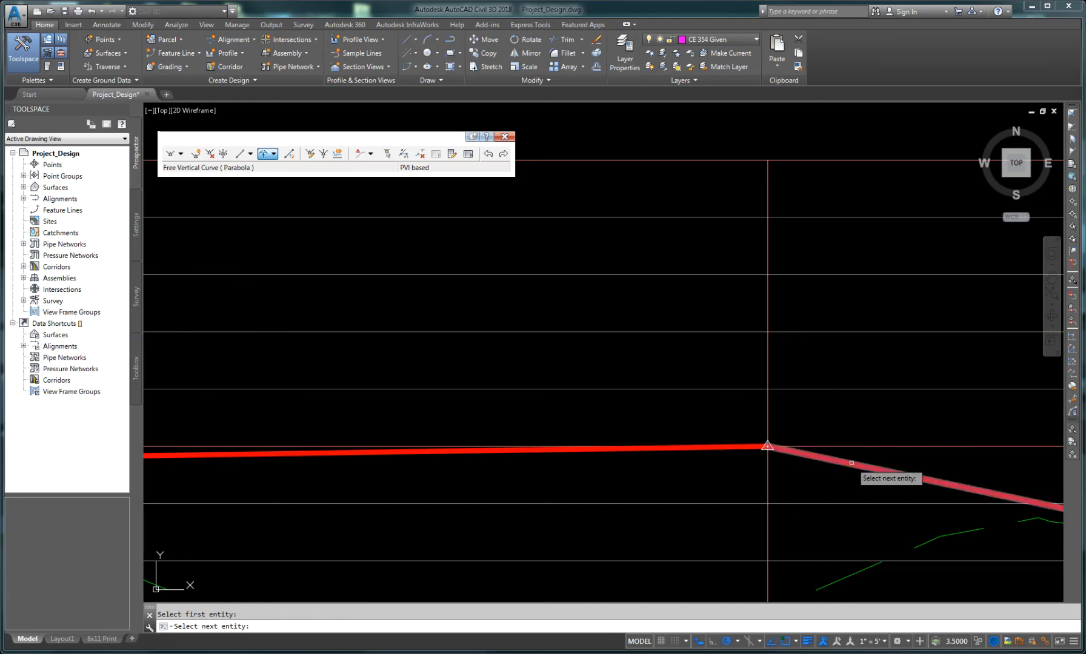
pyautogui.click(852, 463)
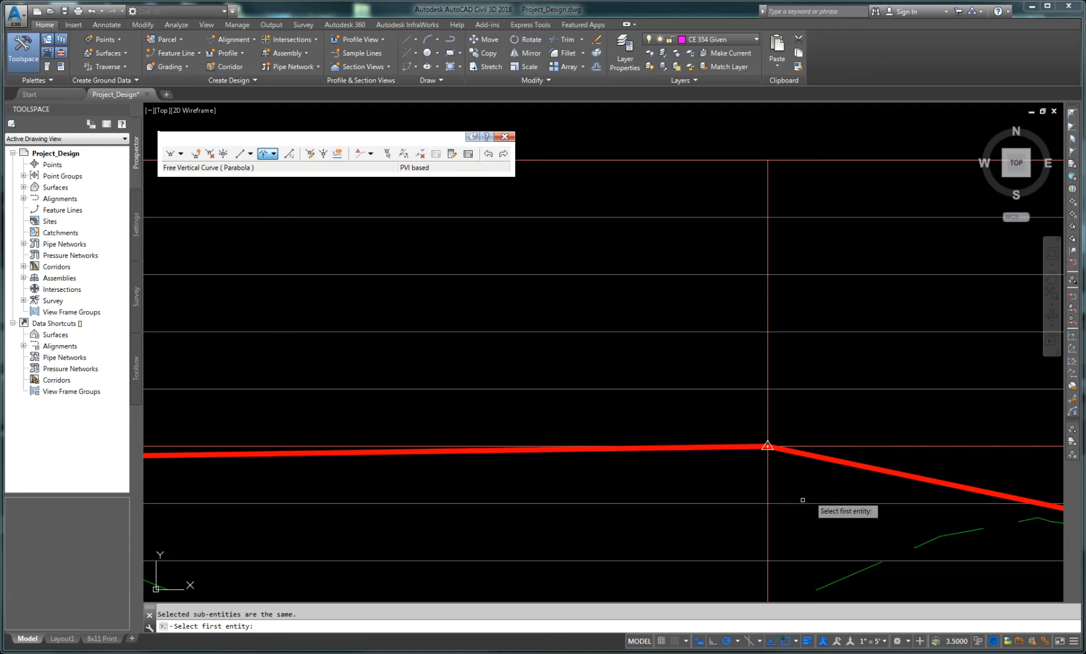
pyautogui.click(652, 449)
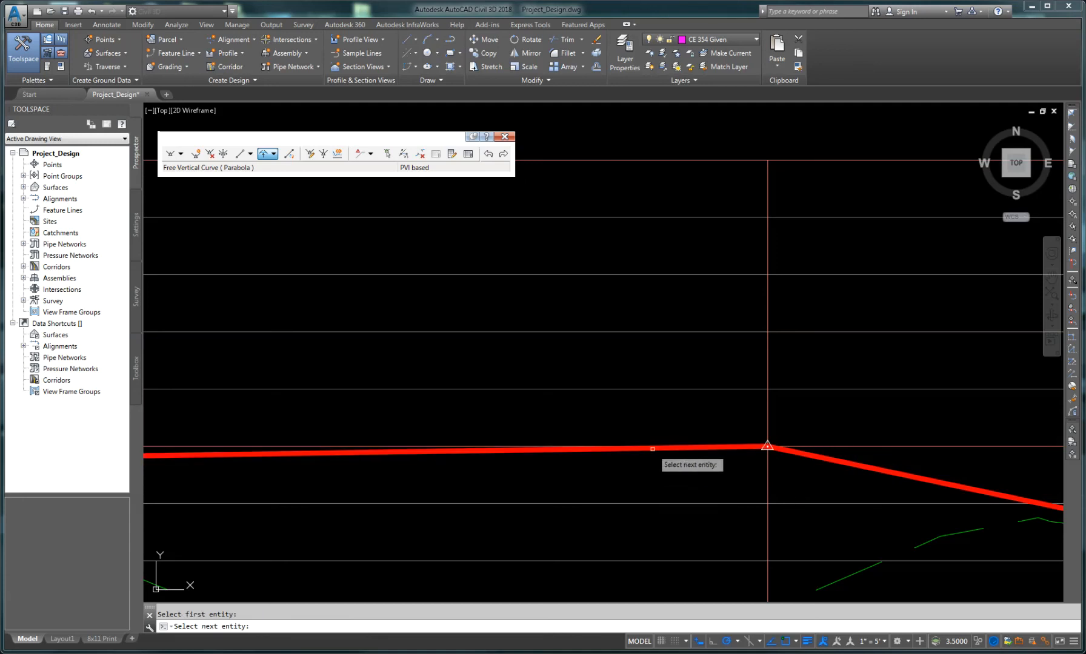
pyautogui.click(815, 457)
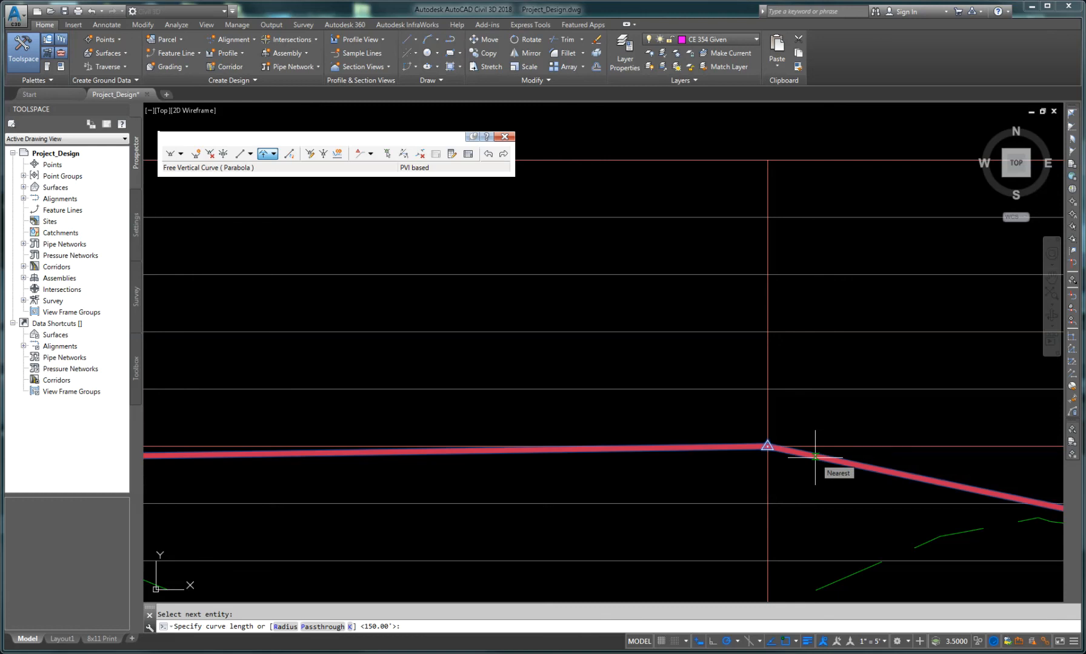
pyautogui.write('60')
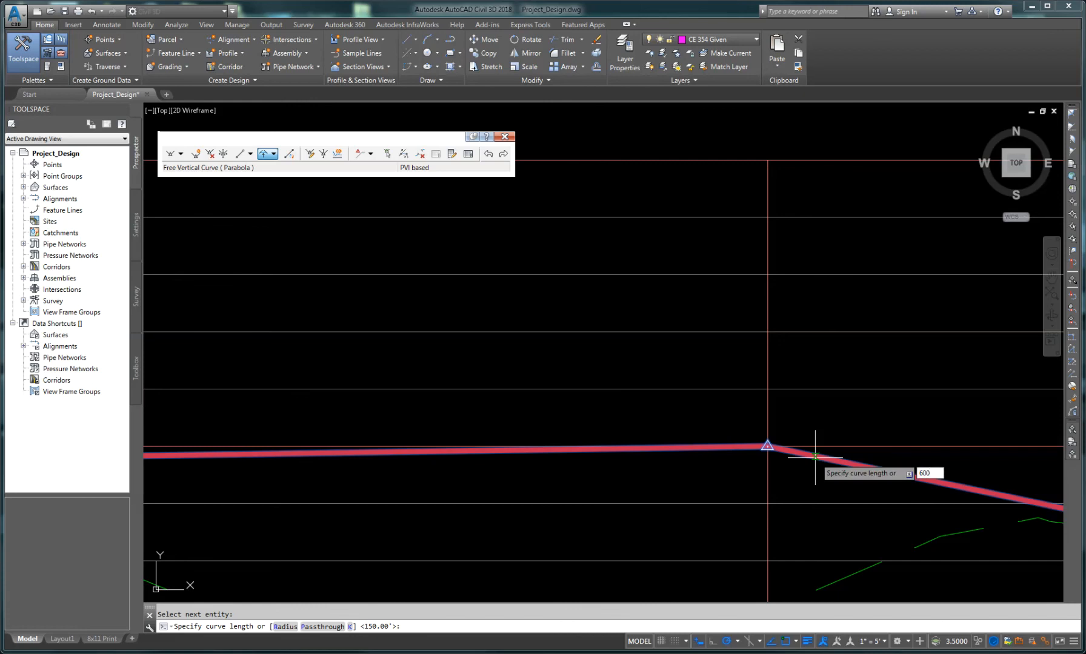
pyautogui.write('0')
pyautogui.press('Return')
# Step: Add a free parabolic vertical curve 300 ft long between the two downhill tangents further along the profile
pyautogui.scroll(-3, 787, 484)
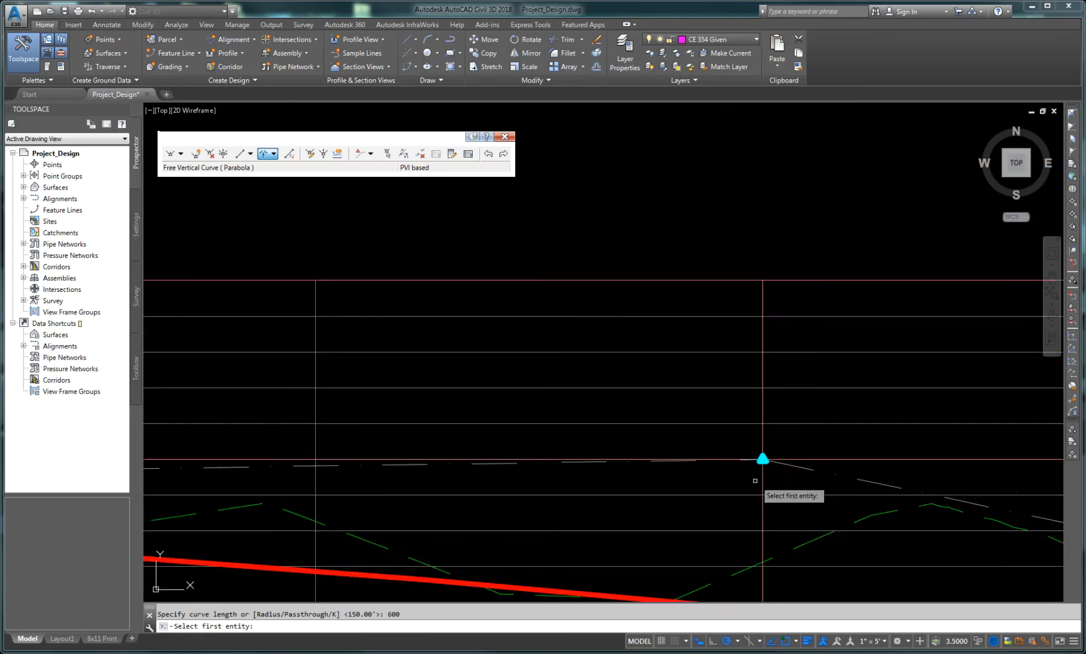
pyautogui.scroll(-4, 741, 526)
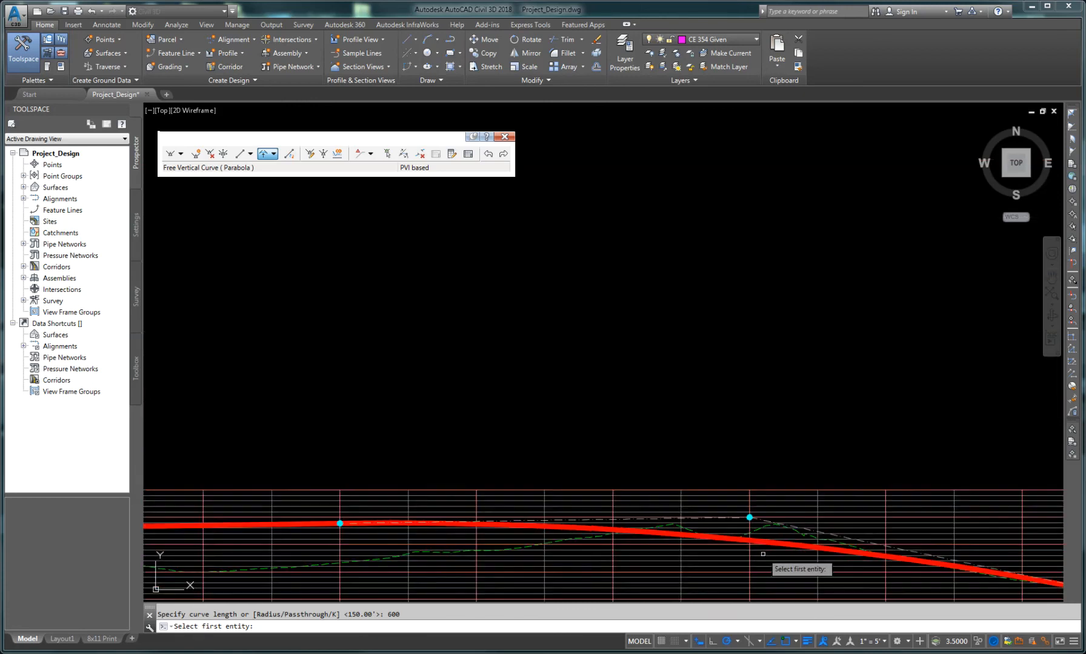
pyautogui.moveTo(763, 555); pyautogui.dragTo(574, 455, button='middle')
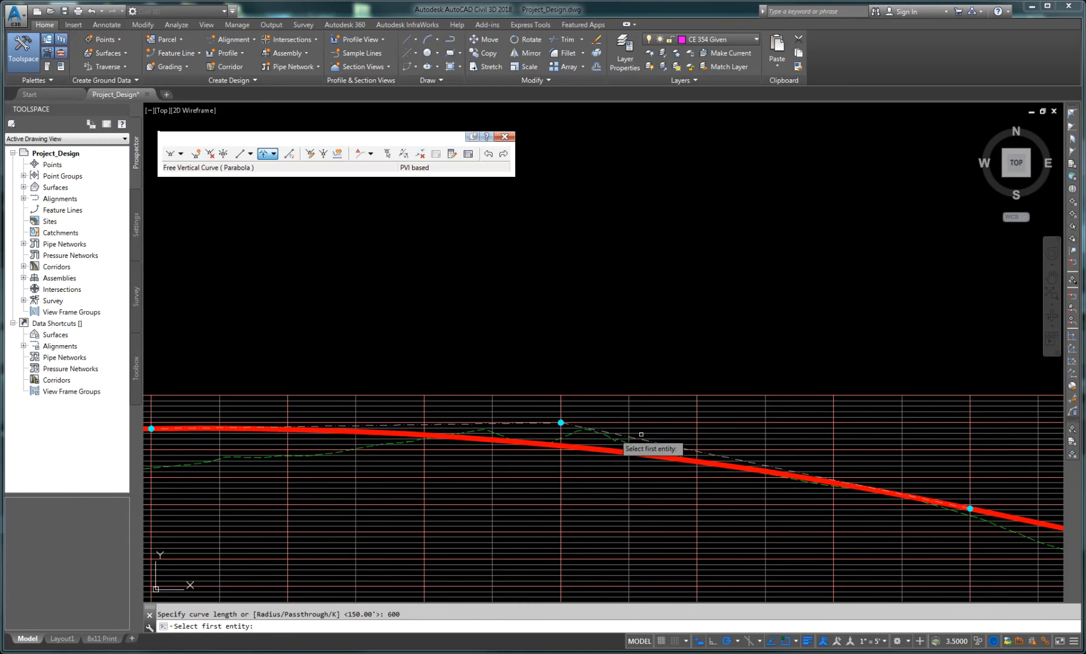
pyautogui.scroll(-2, 733, 506)
pyautogui.moveTo(848, 563); pyautogui.dragTo(530, 491, button='middle')
pyautogui.moveTo(822, 515); pyautogui.dragTo(555, 504, button='middle')
pyautogui.scroll(5, 561, 506)
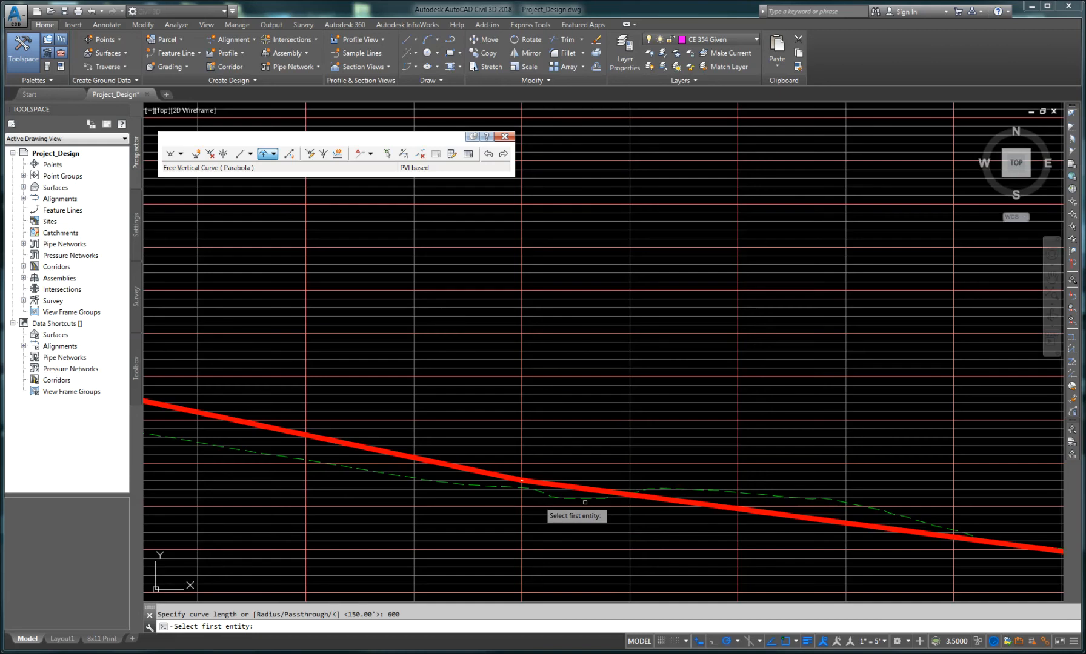
pyautogui.click(495, 474)
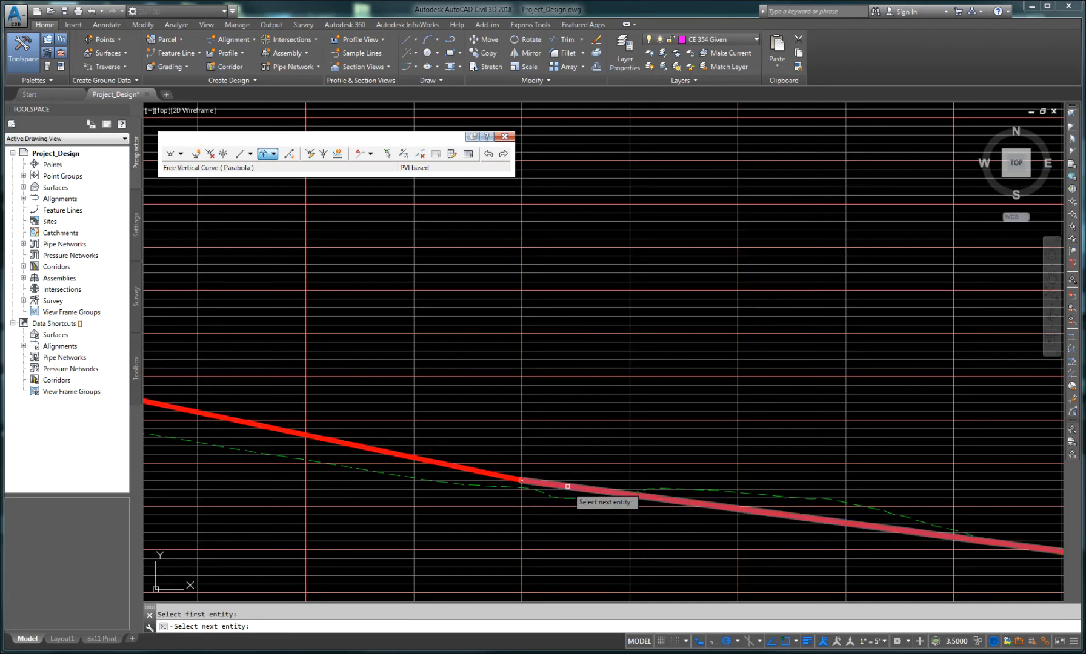
pyautogui.click(567, 486)
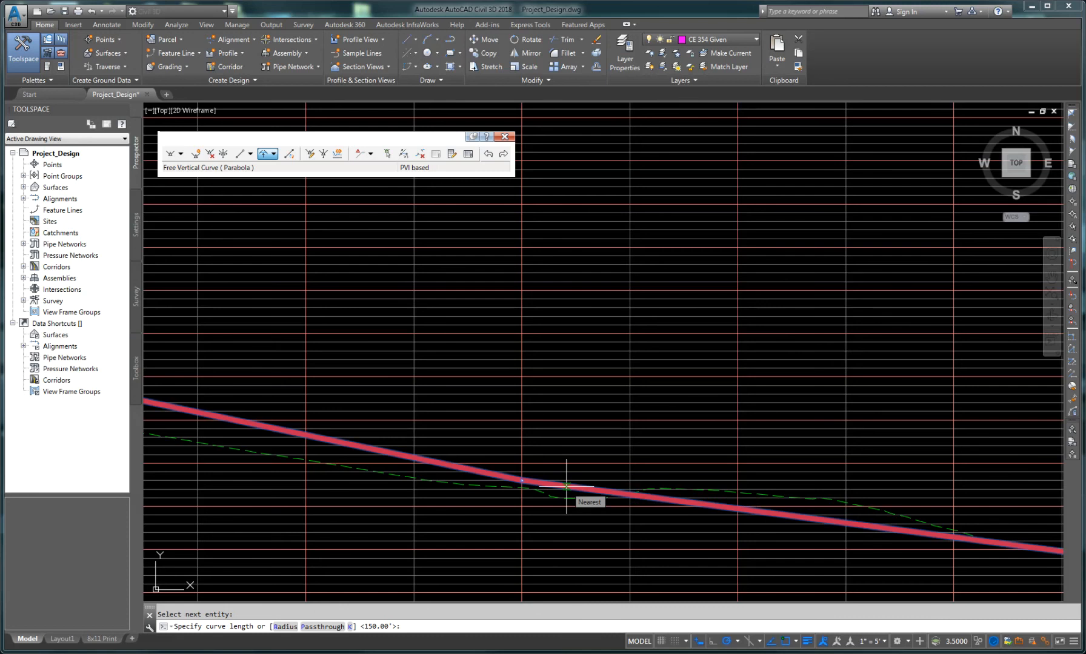
pyautogui.write('300')
pyautogui.press('Return')
pyautogui.scroll(-5, 567, 491)
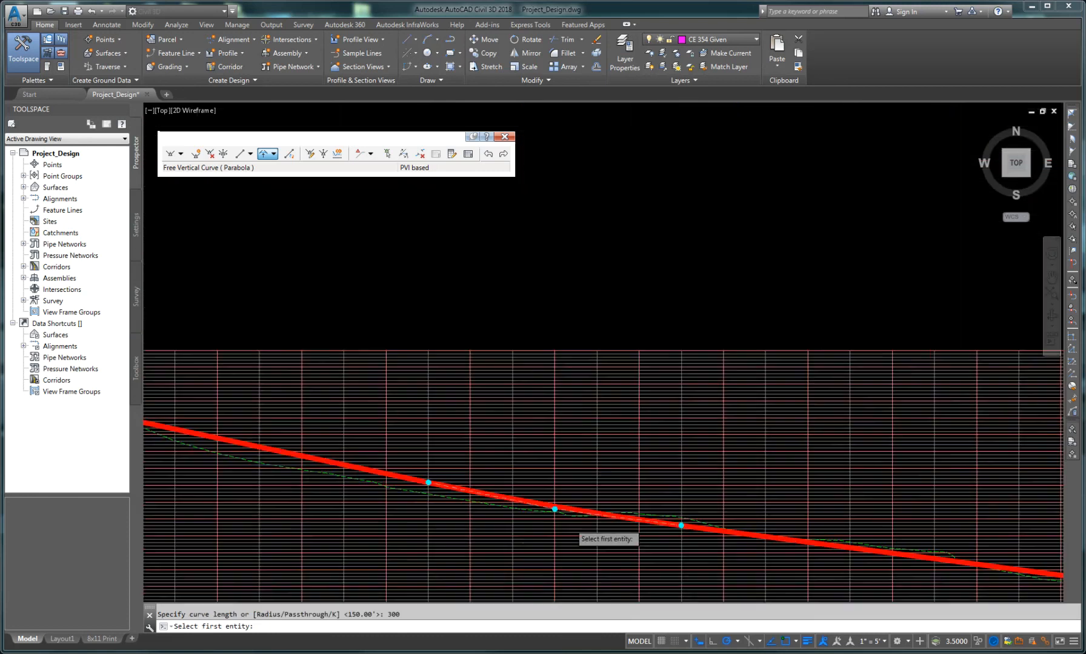
# Step: Add a free parabolic vertical curve 400 ft long at the sag where the profile flattens near its end
pyautogui.scroll(2, 446, 485)
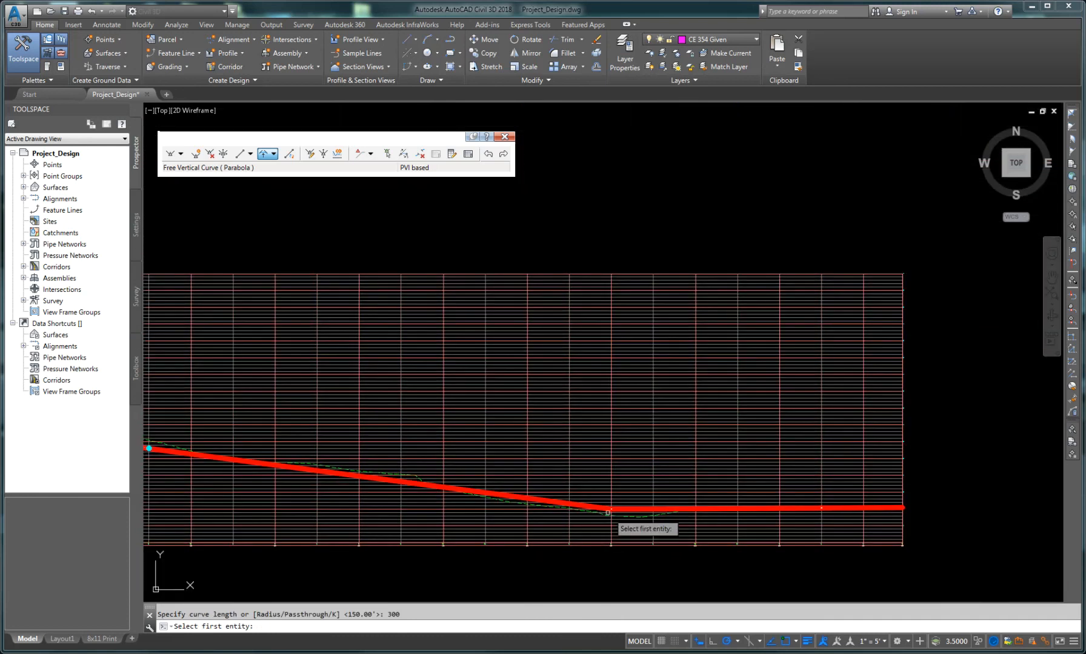
pyautogui.scroll(4, 614, 489)
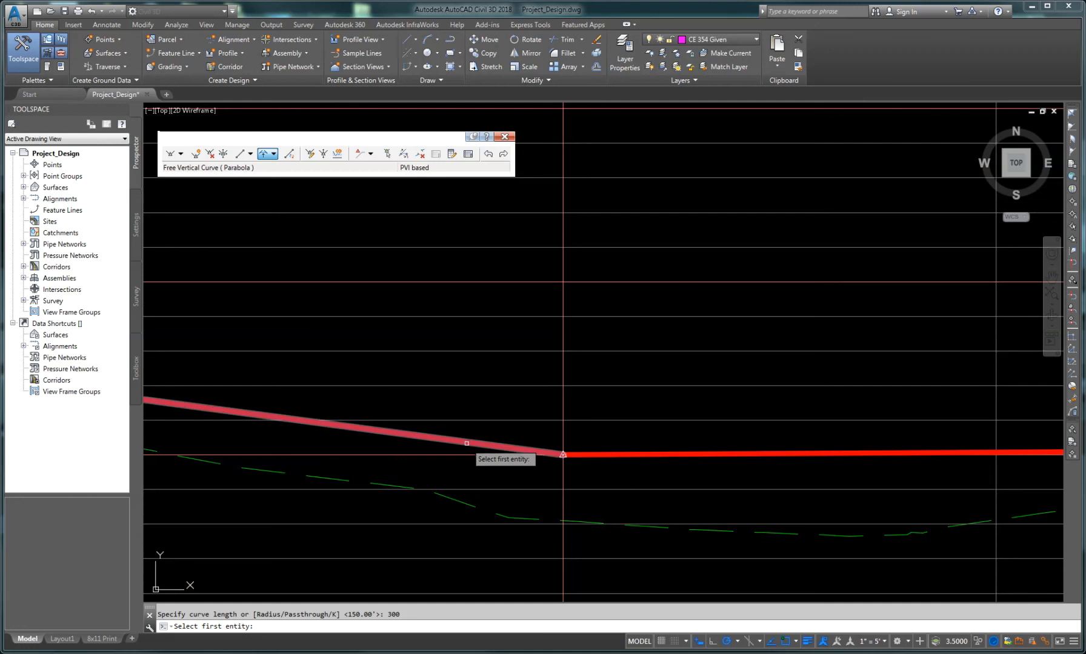
pyautogui.click(465, 443)
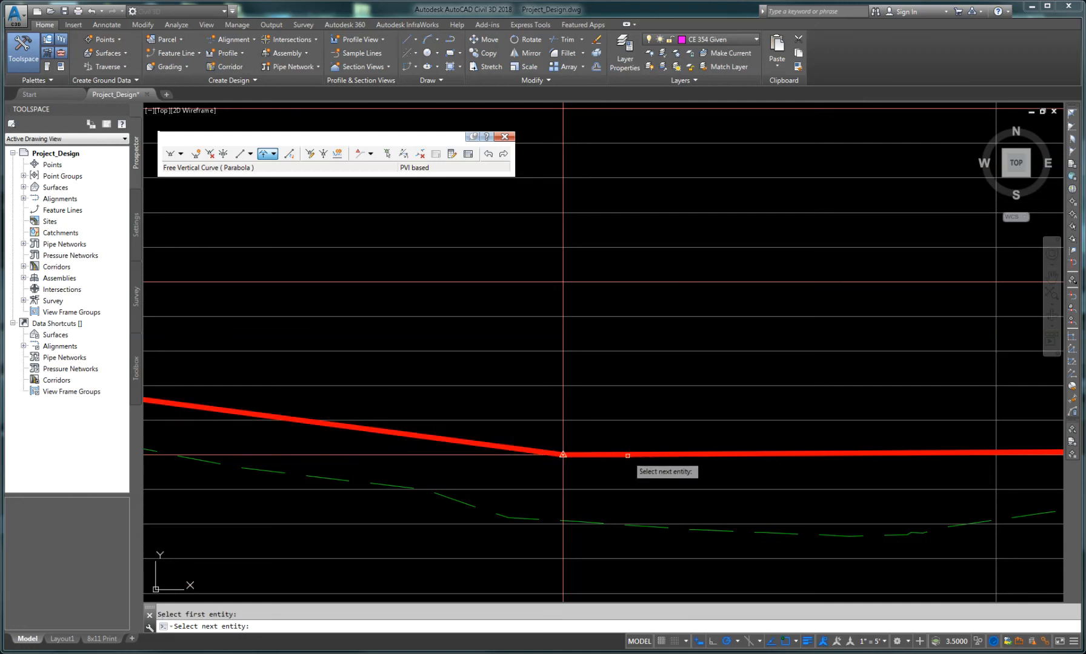
pyautogui.scroll(5, 631, 454)
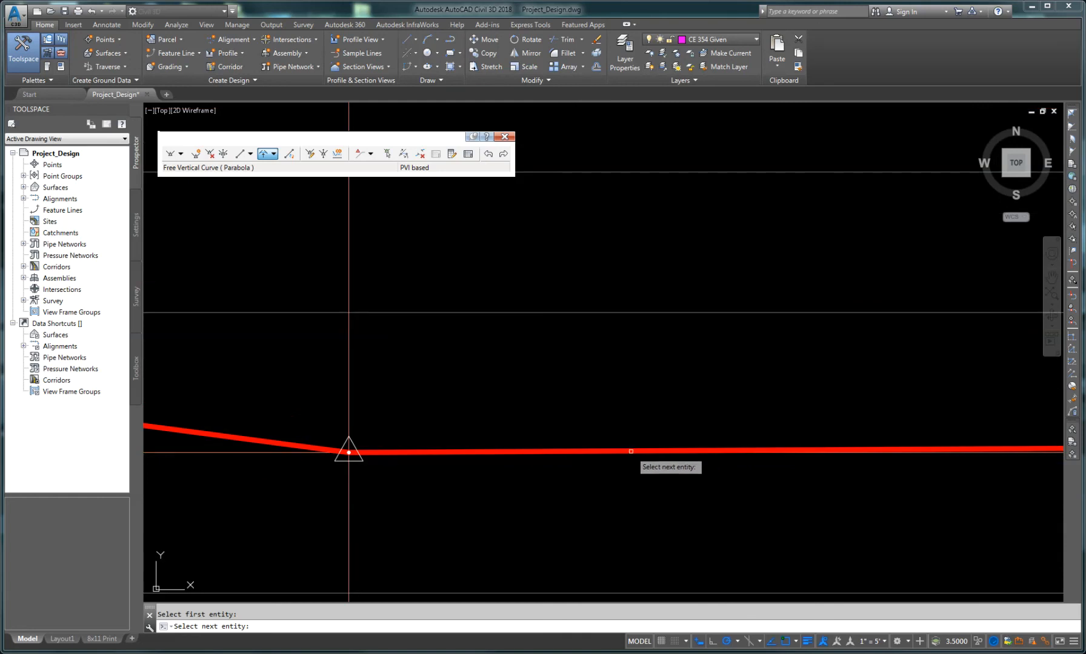
pyautogui.click(631, 451)
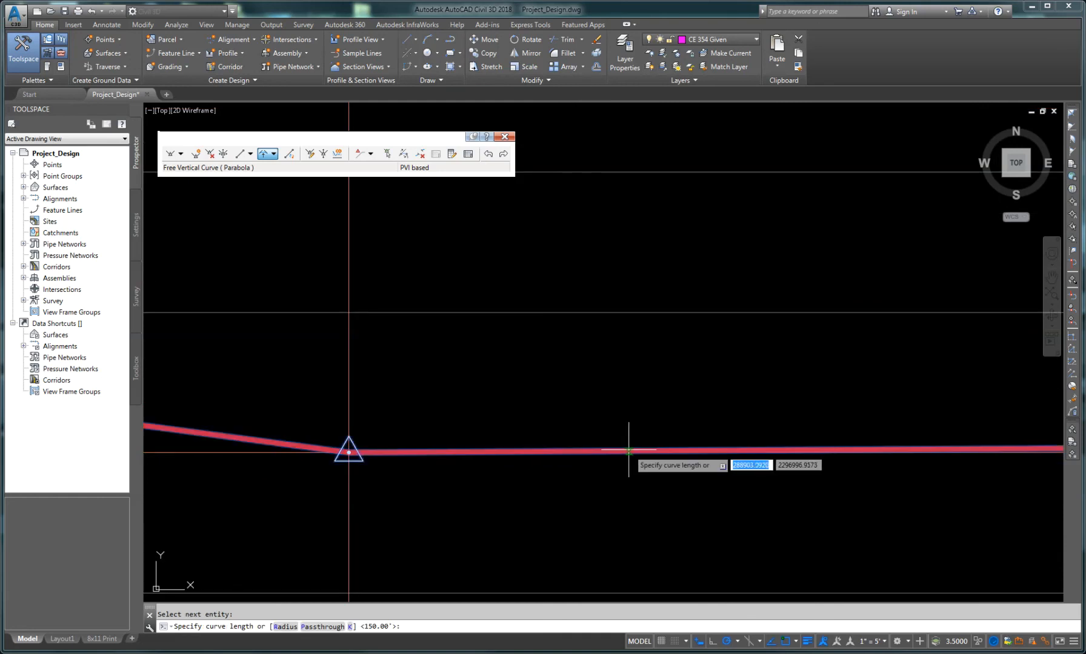
pyautogui.write('400')
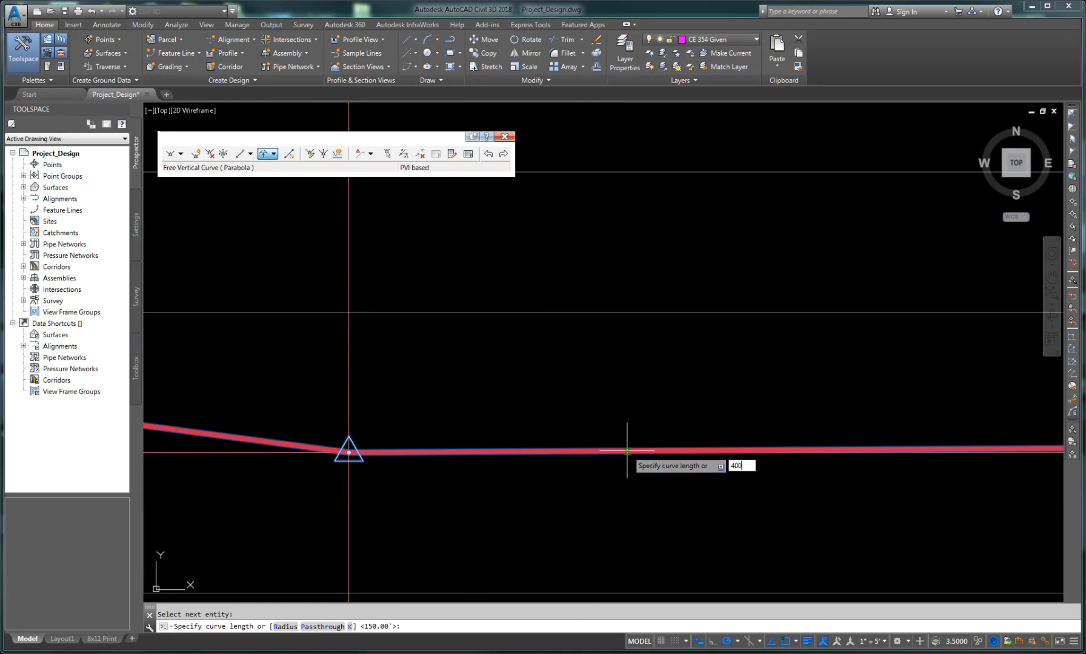
pyautogui.press('Return')
pyautogui.scroll(-4, 452, 500)
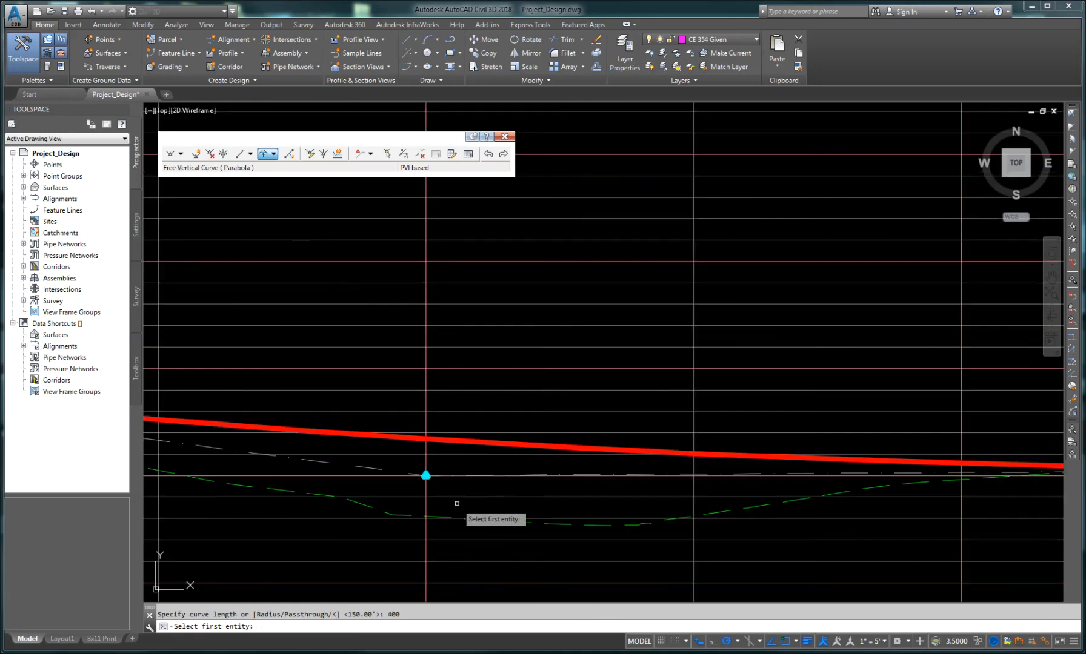
pyautogui.scroll(-4, 443, 512)
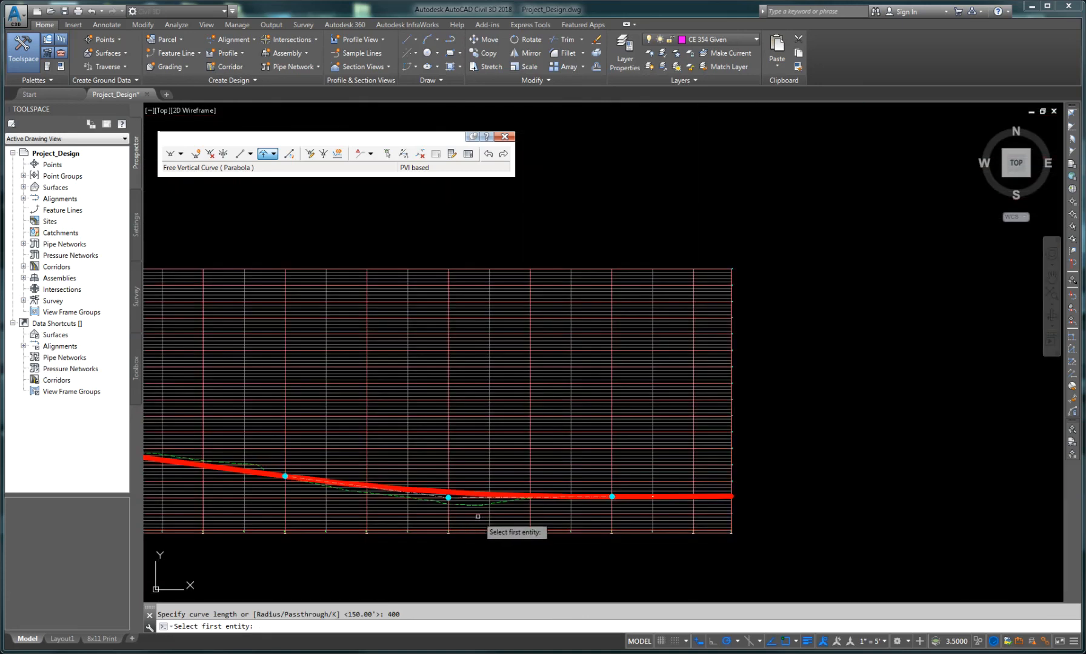
pyautogui.scroll(10, 478, 516)
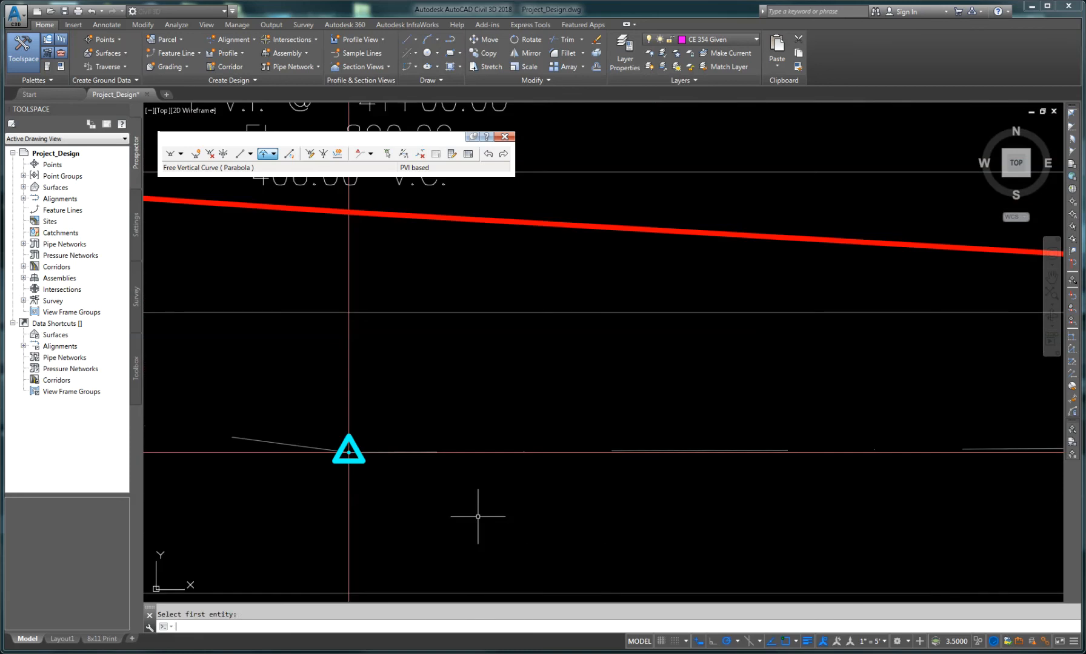
pyautogui.press('Escape')
# Step: Examine the vertical curves and their labels along the design profile
pyautogui.scroll(-3, 381, 436)
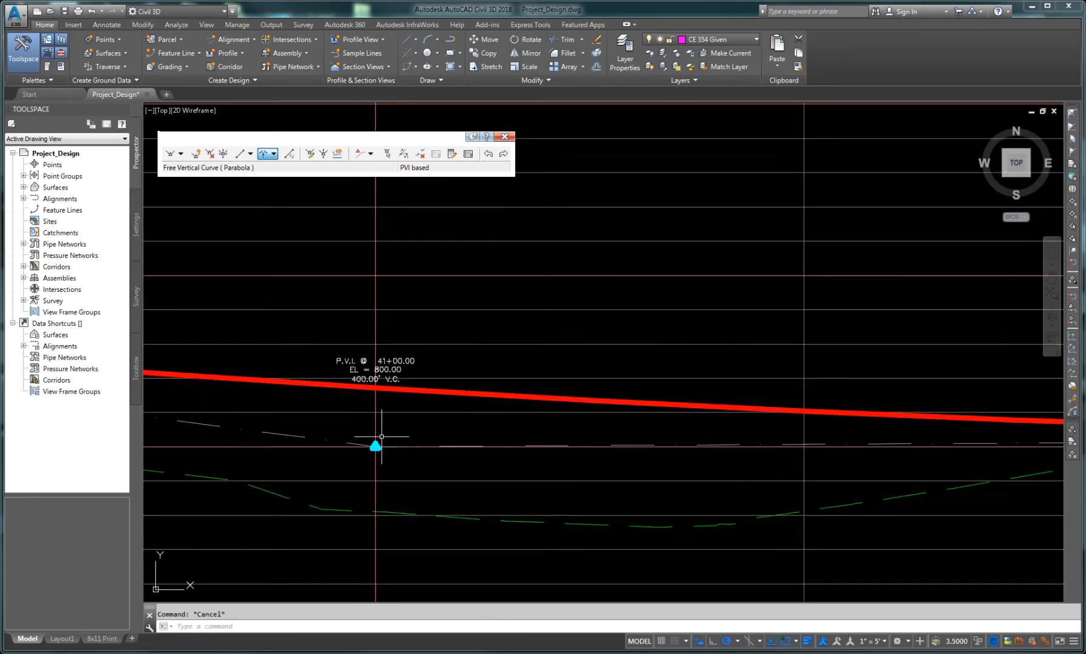
pyautogui.scroll(-4, 382, 436)
pyautogui.scroll(5, 388, 436)
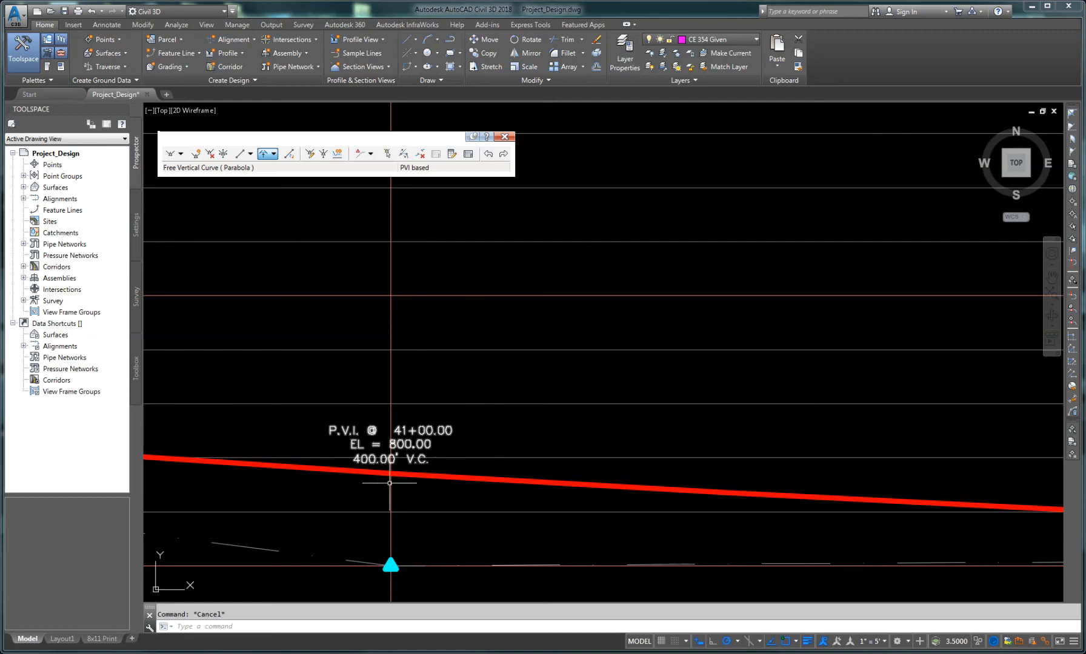
pyautogui.scroll(-5, 389, 483)
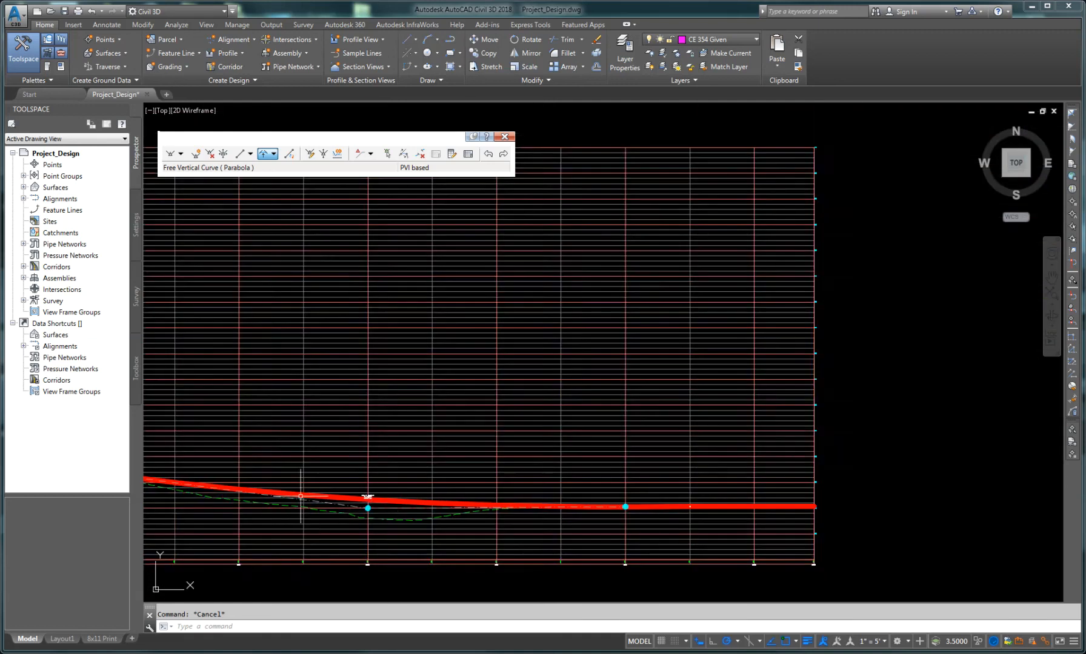
pyautogui.scroll(-2, 301, 496)
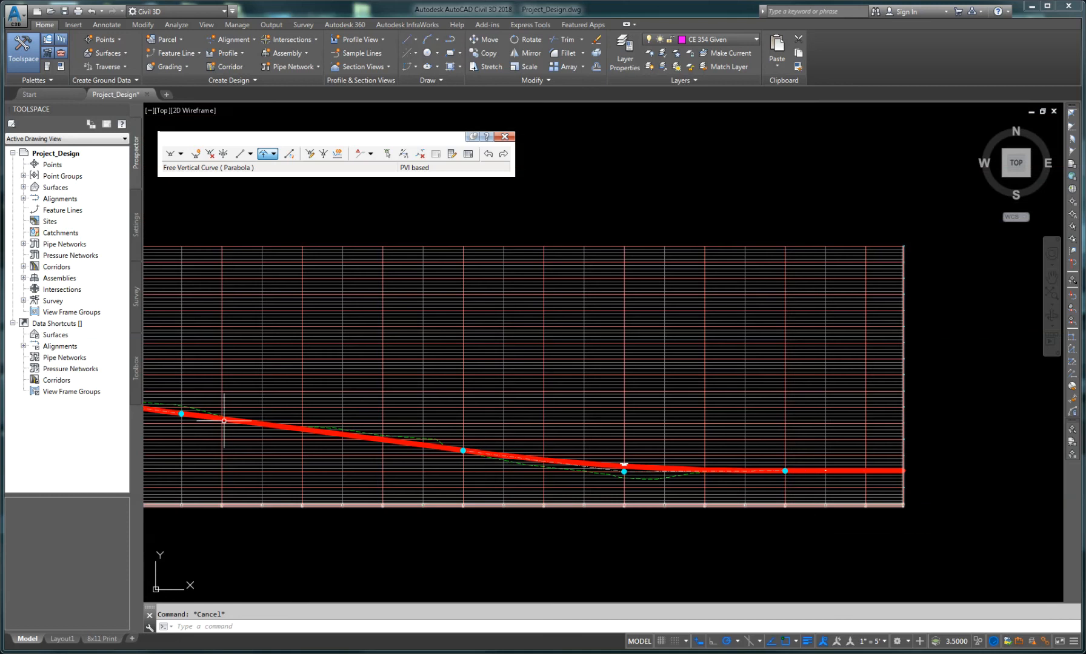
pyautogui.scroll(3, 224, 420)
pyautogui.scroll(2, 389, 419)
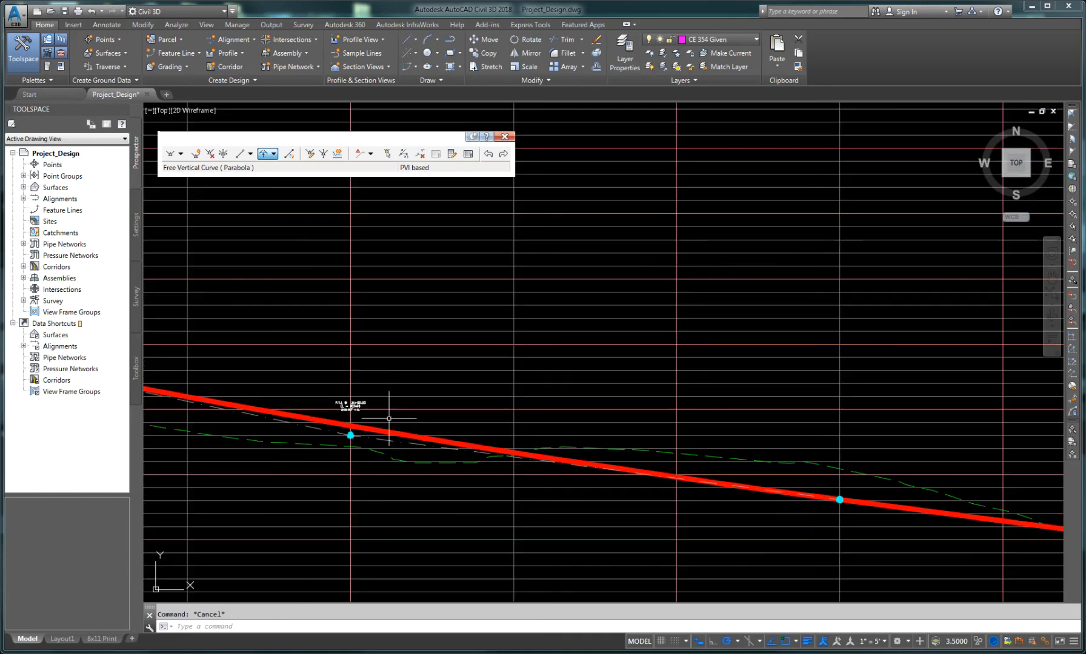
pyautogui.scroll(1, 389, 418)
pyautogui.scroll(-4, 293, 420)
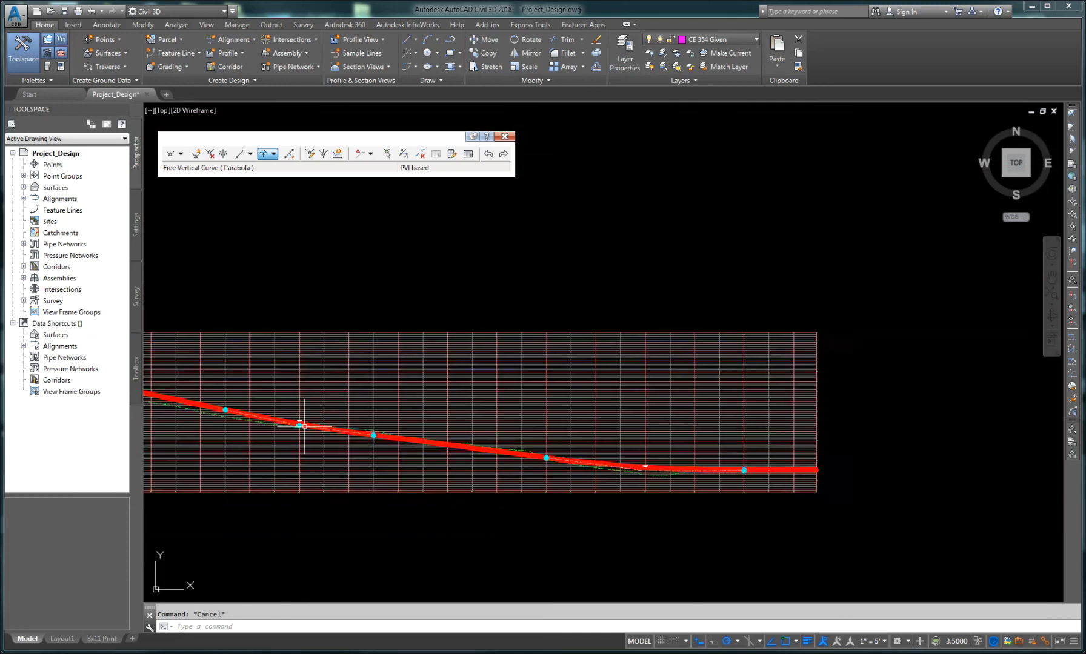
pyautogui.moveTo(284, 431); pyautogui.dragTo(520, 454, button='middle')
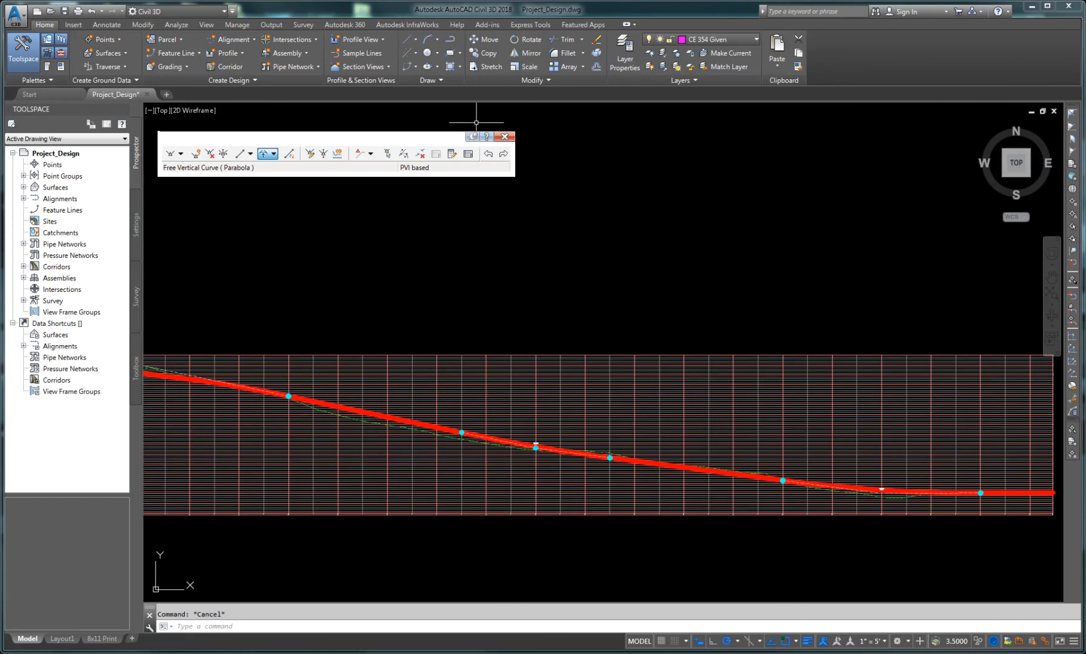
# Step: Open the profile entities table and set the K value of the crest curve at PVI 4 to 115
pyautogui.click(467, 153)
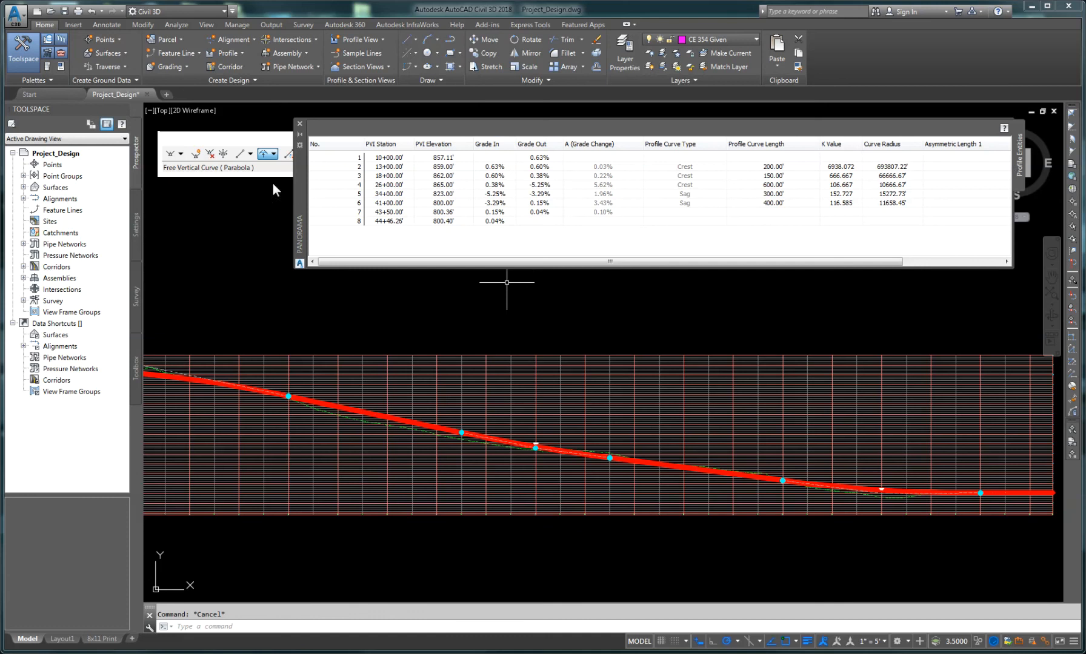
pyautogui.moveTo(298, 186); pyautogui.dragTo(242, 180)
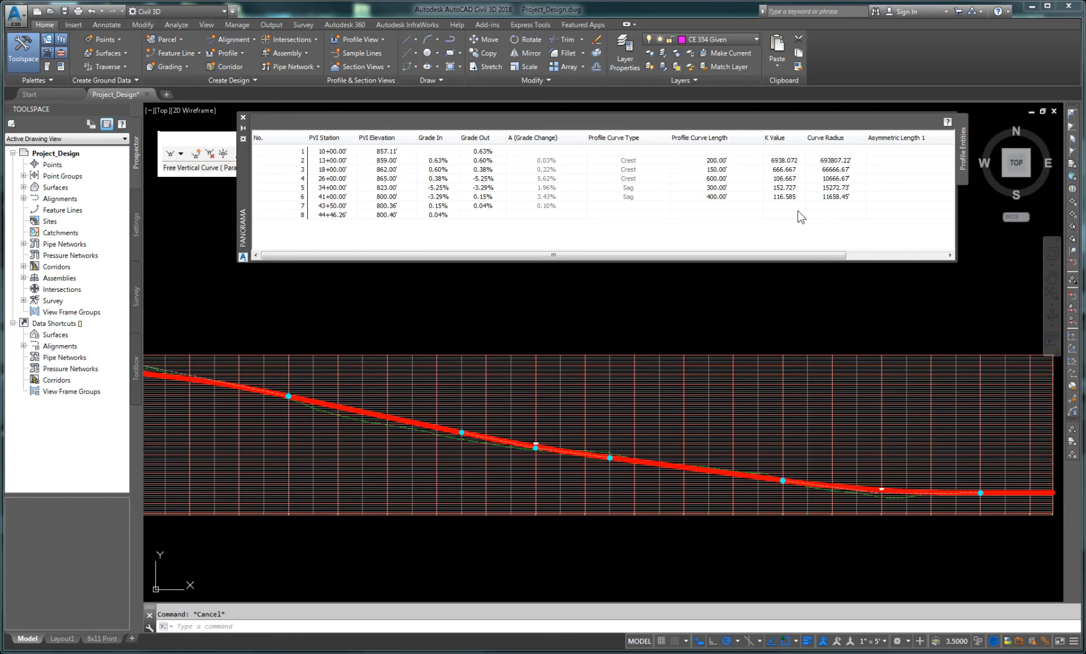
pyautogui.click(787, 178)
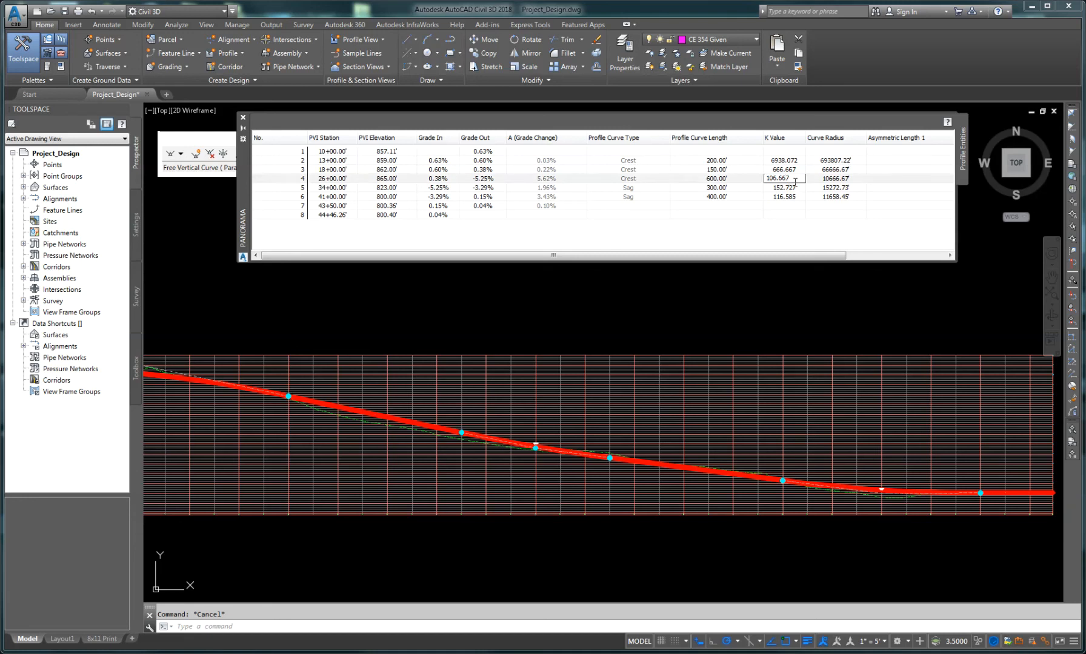
pyautogui.moveTo(787, 179); pyautogui.dragTo(759, 180)
pyautogui.write('115')
pyautogui.press('Return')
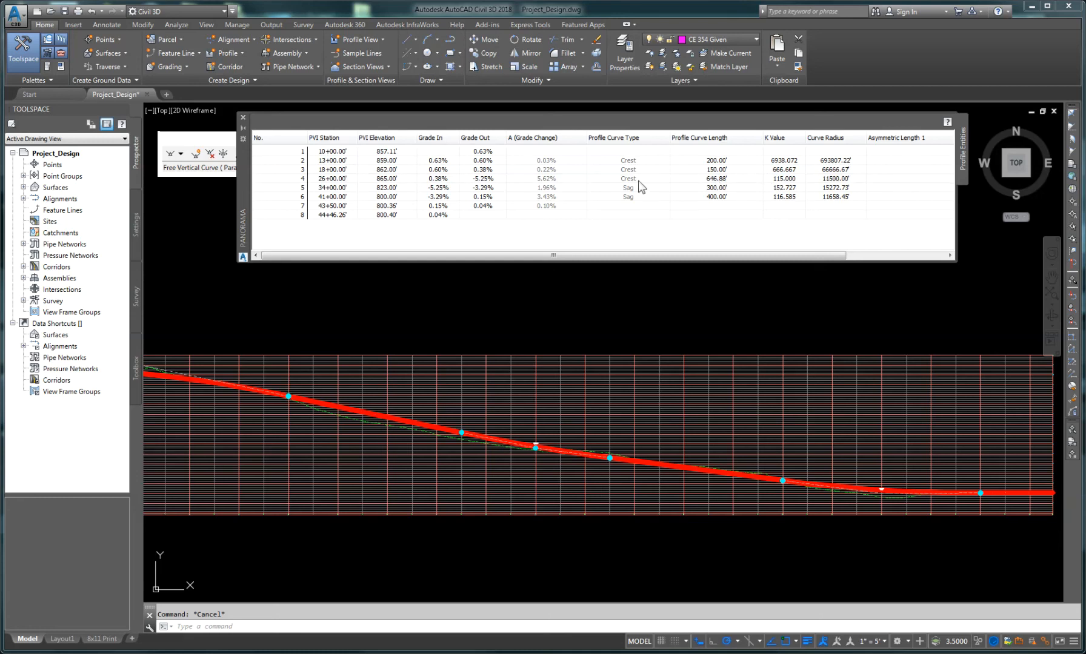
# Step: Set the same crest curve's length to 650 ft in the table
pyautogui.doubleClick(715, 179)
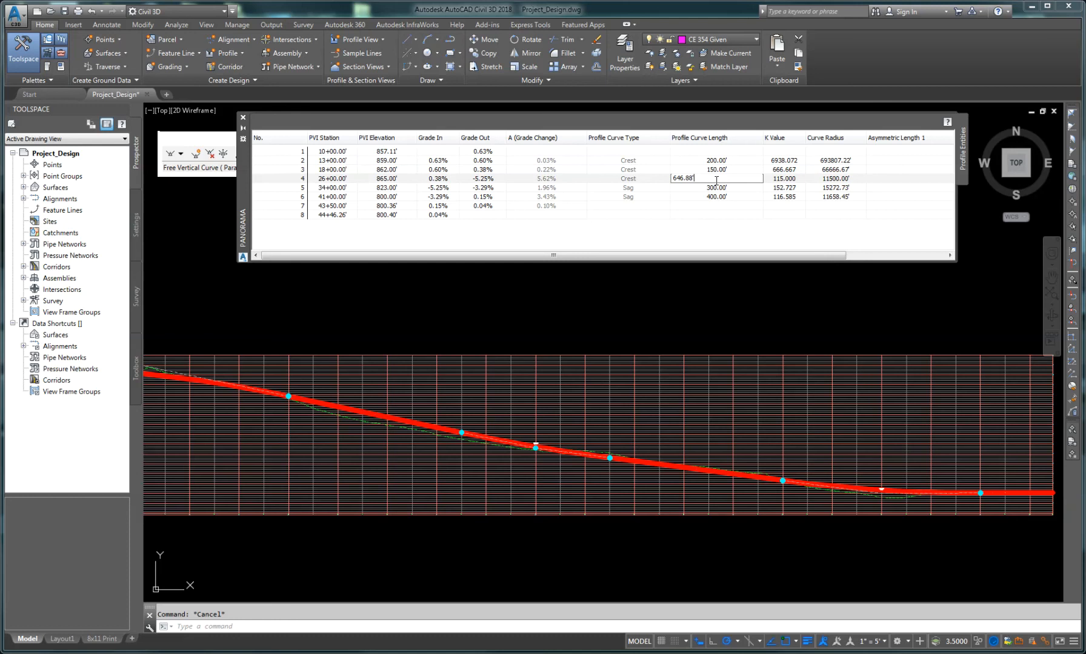
pyautogui.moveTo(708, 179); pyautogui.dragTo(641, 181)
pyautogui.write('650')
pyautogui.press('Return')
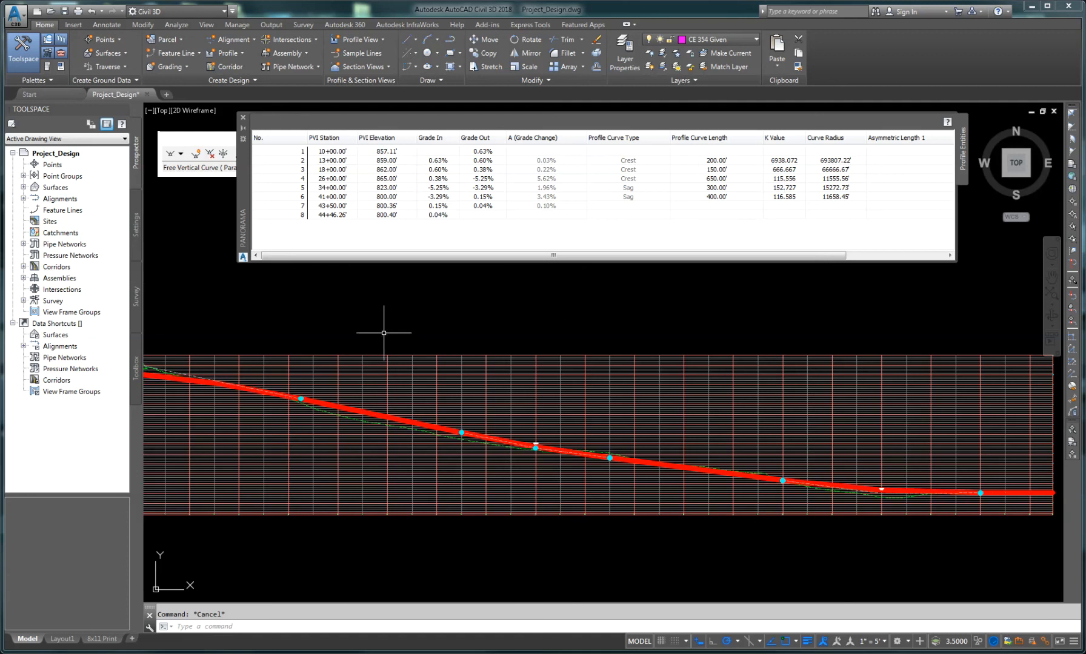
# Step: Review the edited crest curve on the profile and the remaining columns of the entities table
pyautogui.moveTo(258, 351)
pyautogui.mouseDown(button='middle')
pyautogui.moveTo(600, 409)
pyautogui.moveTo(578, 428)
pyautogui.mouseUp(button='middle')
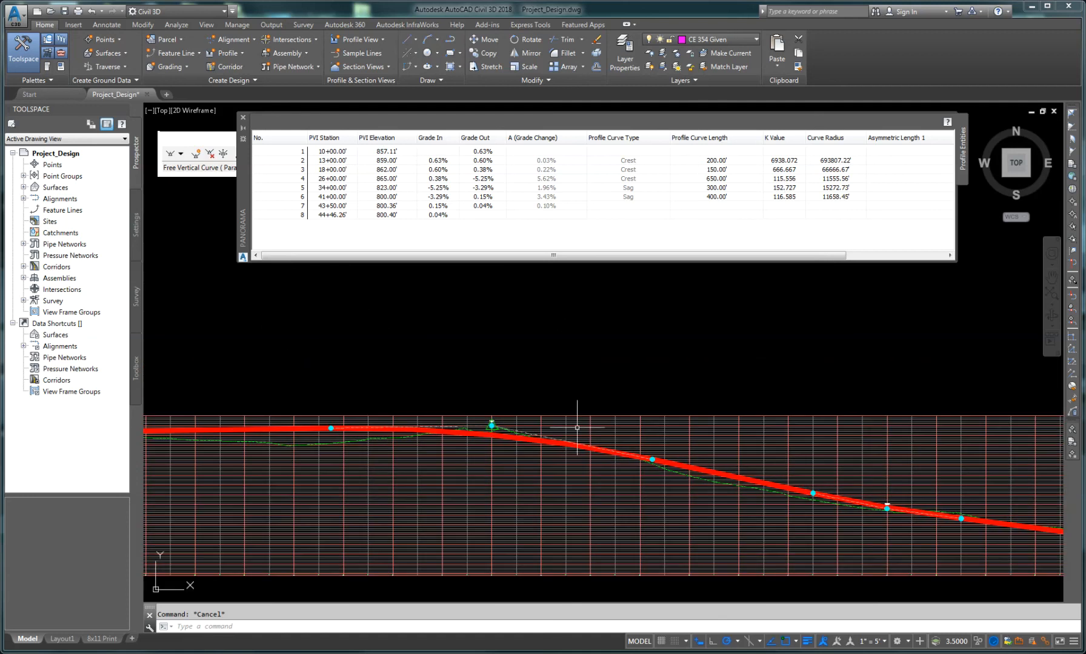
pyautogui.scroll(5, 464, 435)
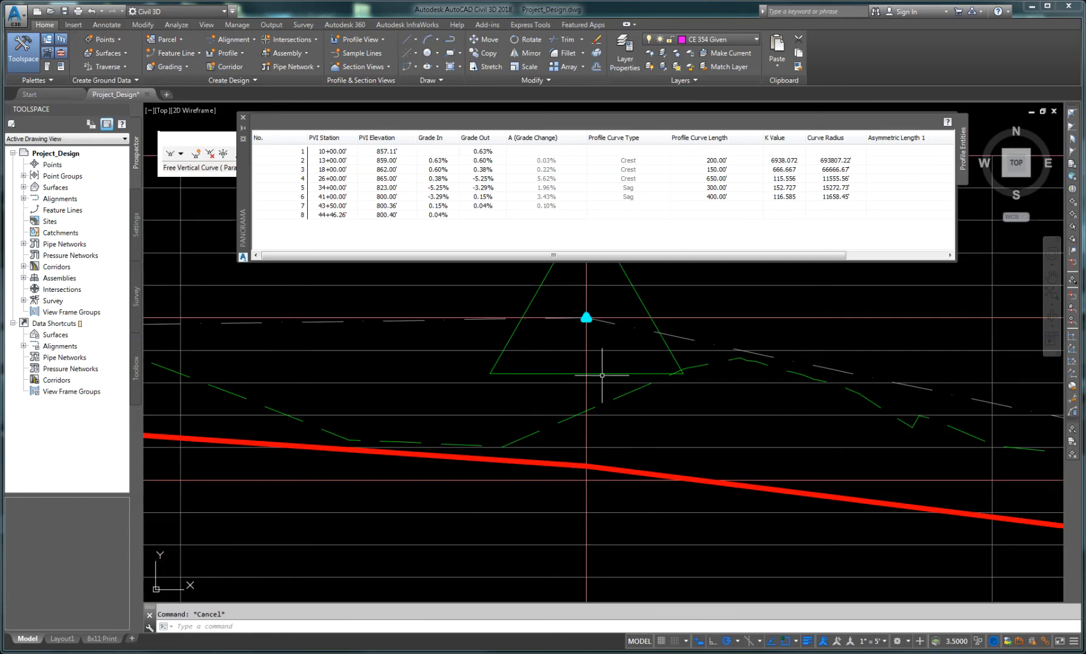
pyautogui.moveTo(600, 378); pyautogui.dragTo(582, 506, button='middle')
pyautogui.scroll(-6, 577, 485)
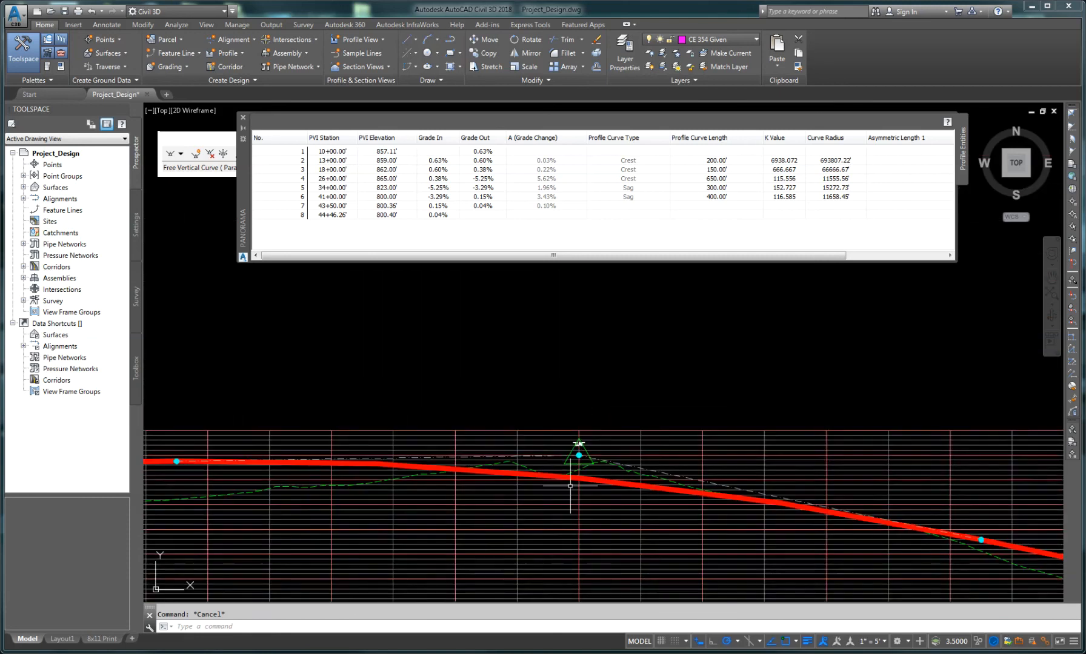
pyautogui.scroll(-4, 555, 495)
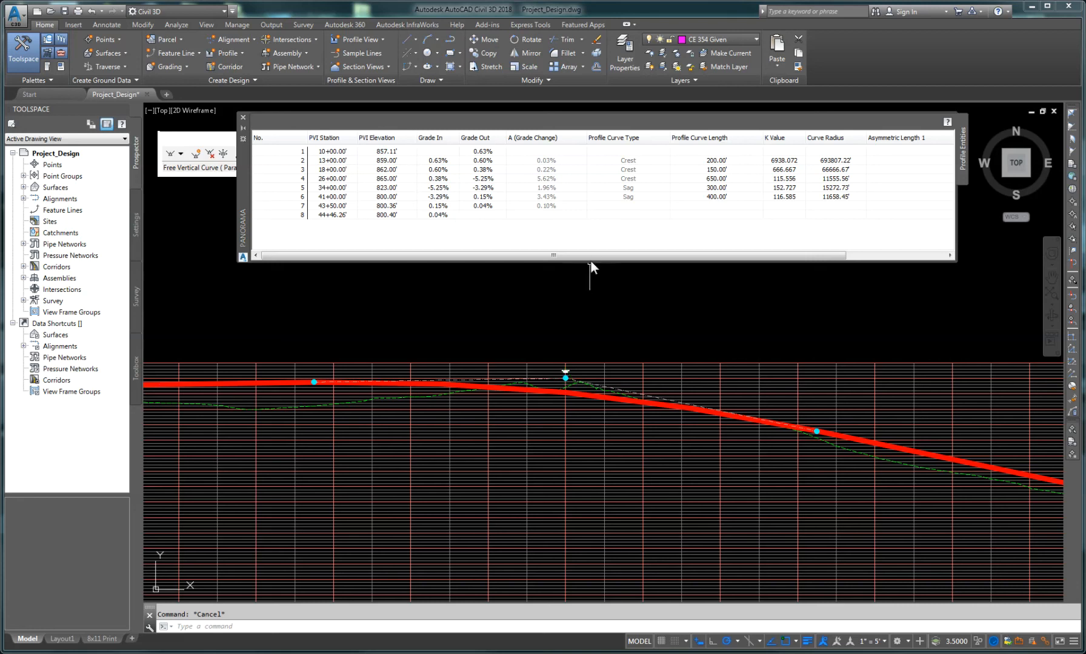
pyautogui.moveTo(594, 255); pyautogui.dragTo(732, 259)
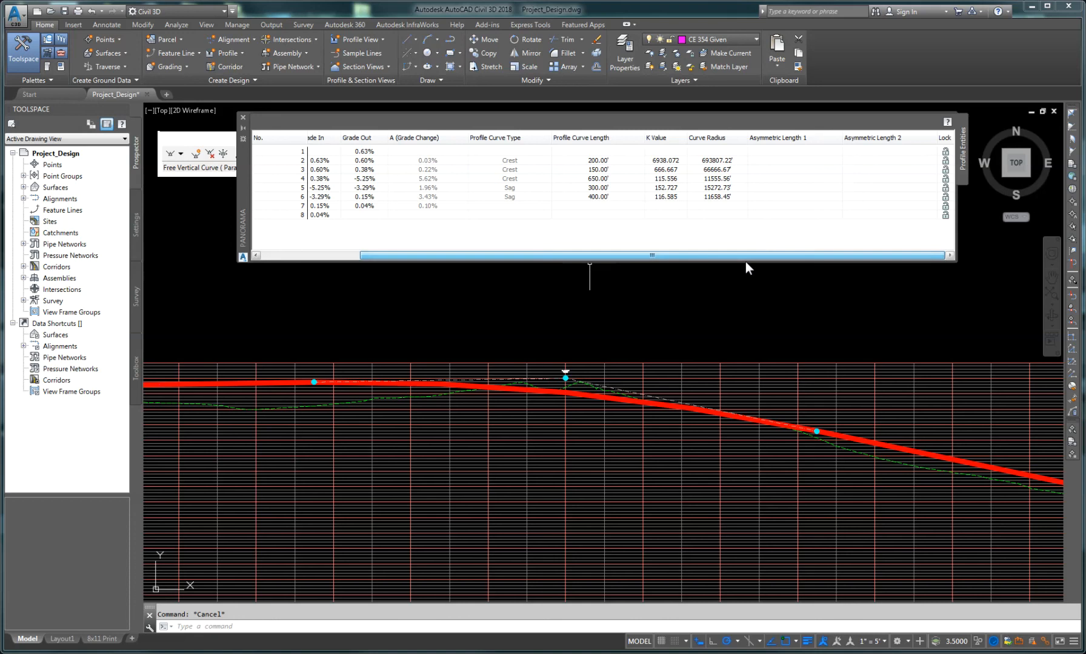
pyautogui.moveTo(738, 253); pyautogui.dragTo(529, 243)
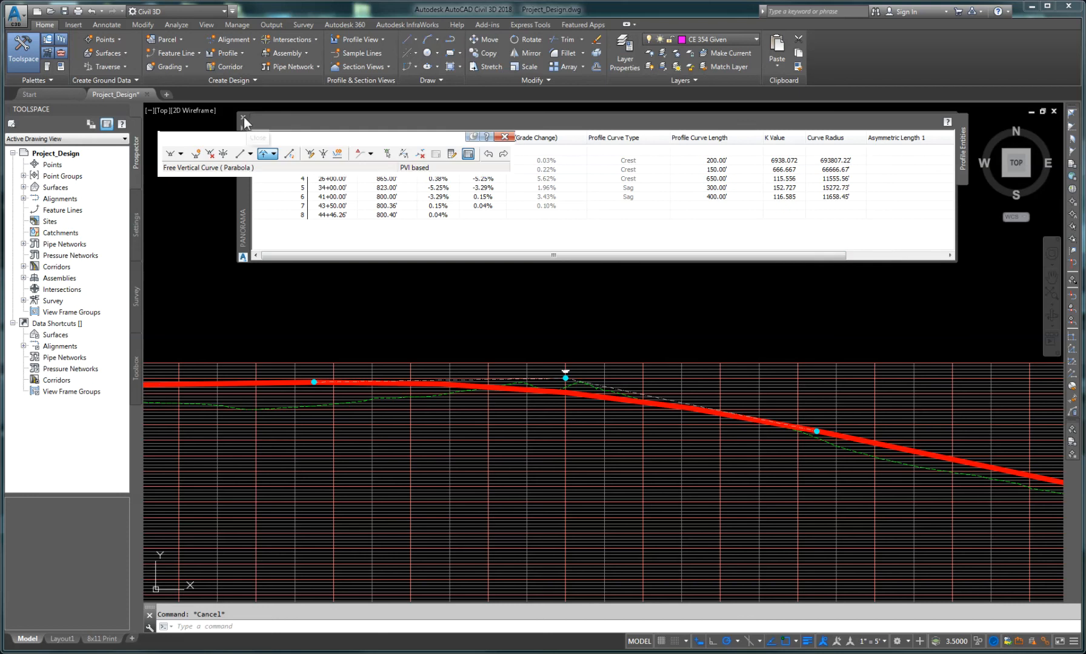
# Step: Close the profile entities table and save the drawing, dismissing the version notice
pyautogui.click(243, 117)
pyautogui.scroll(-6, 375, 399)
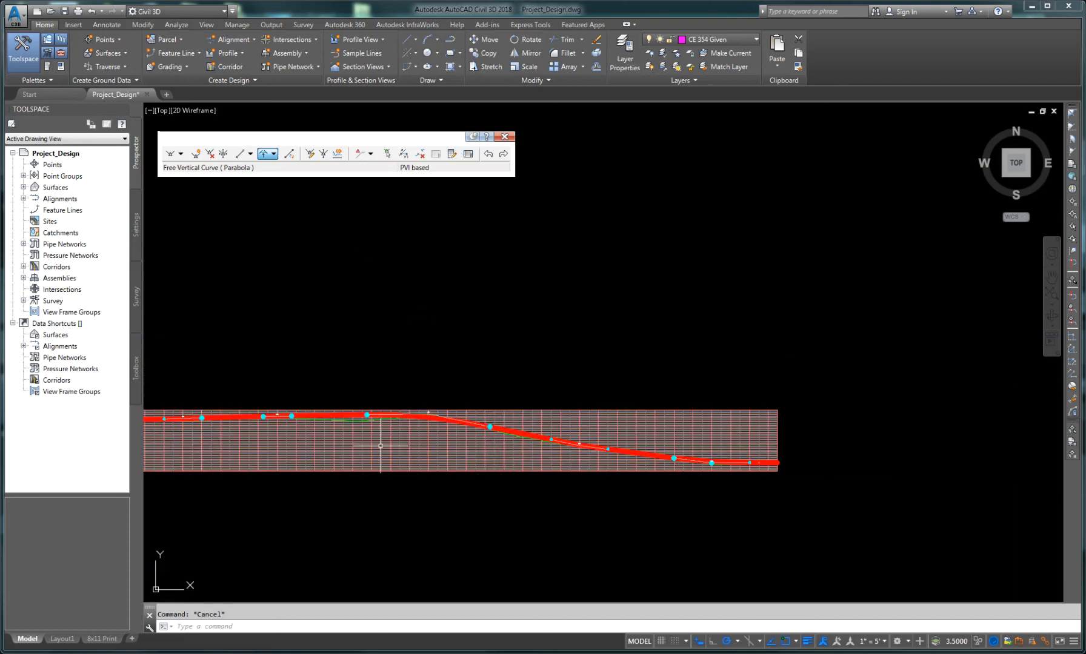
pyautogui.moveTo(291, 431)
pyautogui.mouseDown(button='middle')
pyautogui.moveTo(451, 395)
pyautogui.moveTo(515, 398)
pyautogui.mouseUp(button='middle')
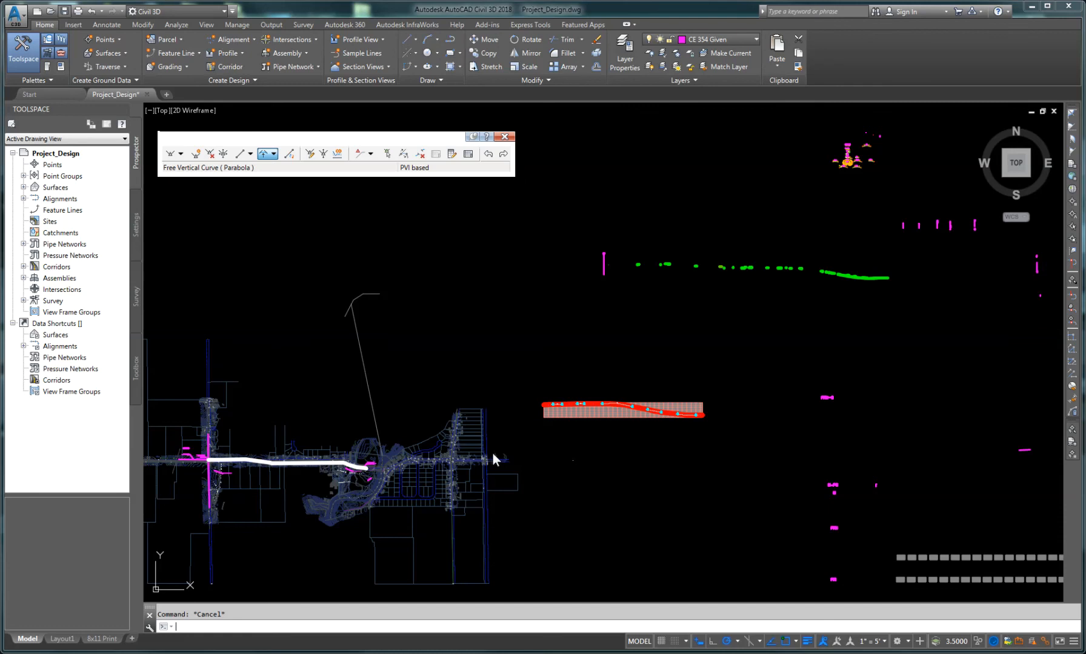
pyautogui.hotkey('ctrl', 's')
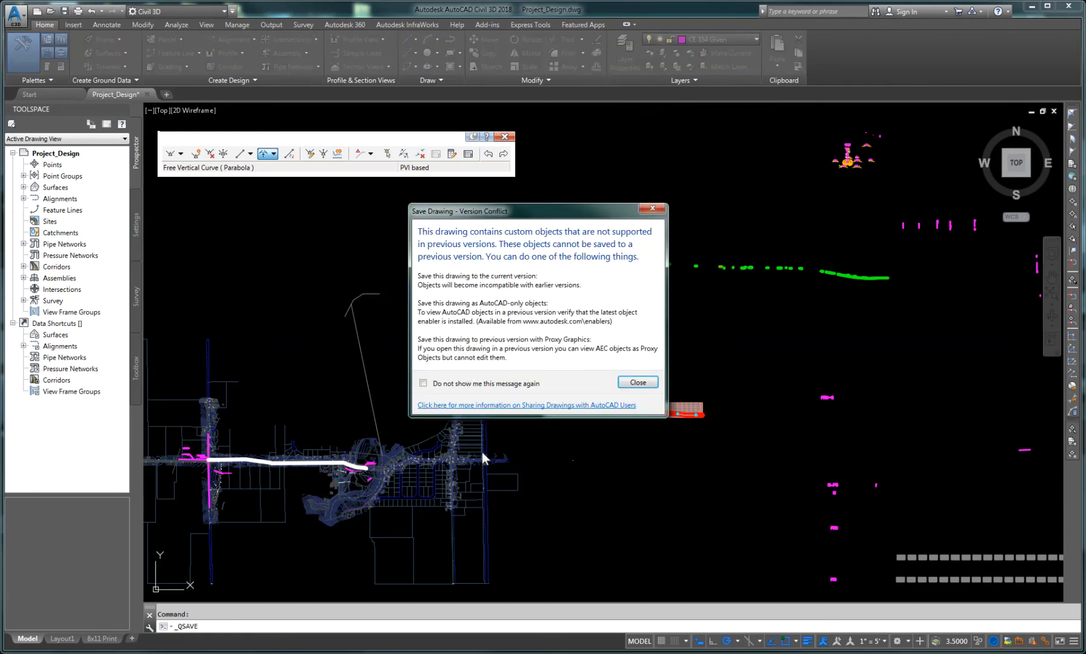
pyautogui.click(634, 387)
pyautogui.click(636, 383)
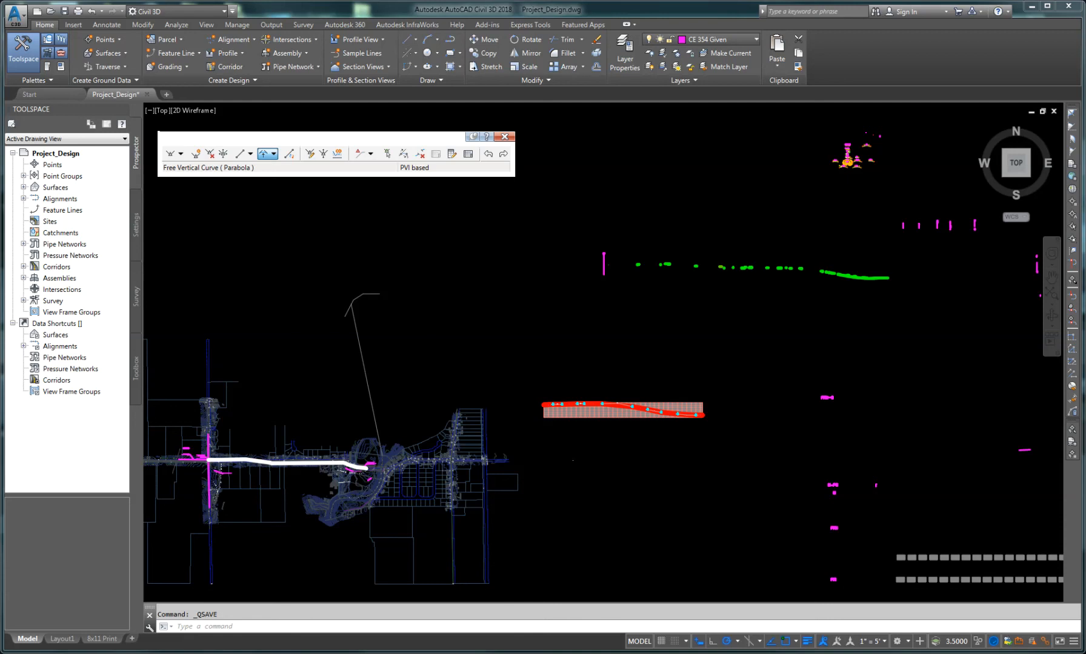
pyautogui.scroll(4, 539, 522)
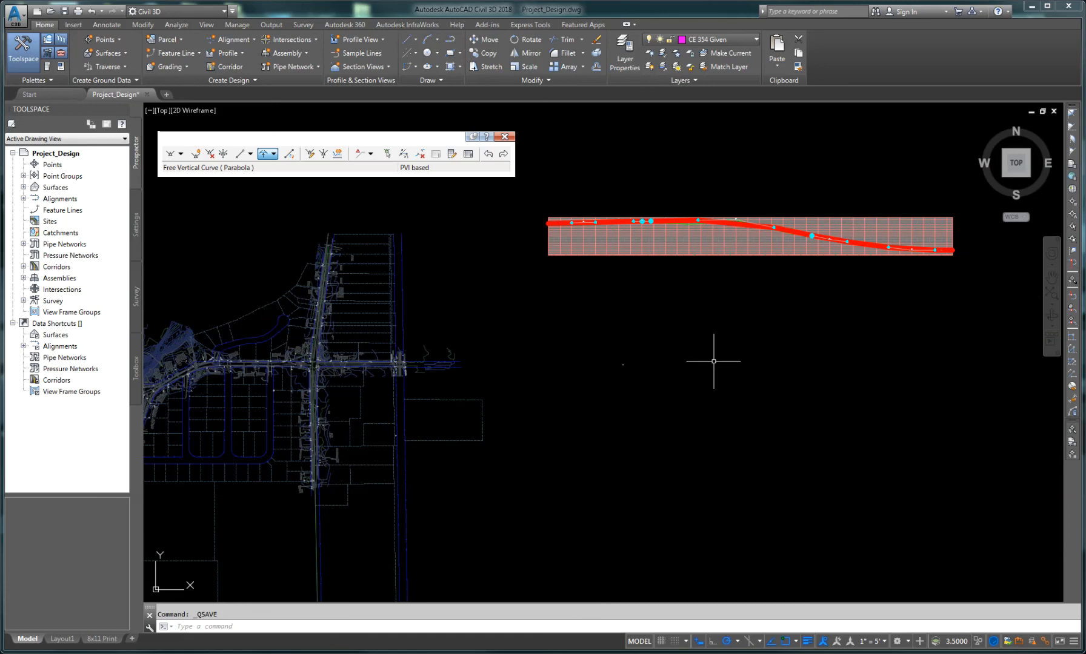
pyautogui.moveTo(800, 310); pyautogui.dragTo(606, 428, button='middle')
pyautogui.scroll(6, 556, 325)
pyautogui.scroll(-3, 550, 408)
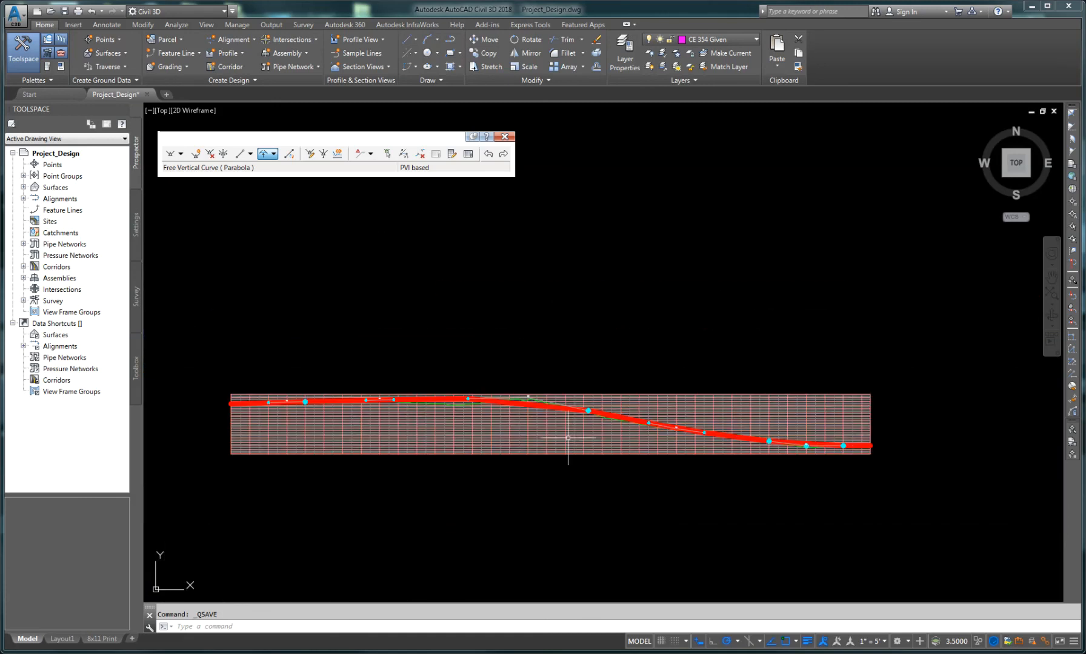
pyautogui.scroll(-2, 647, 473)
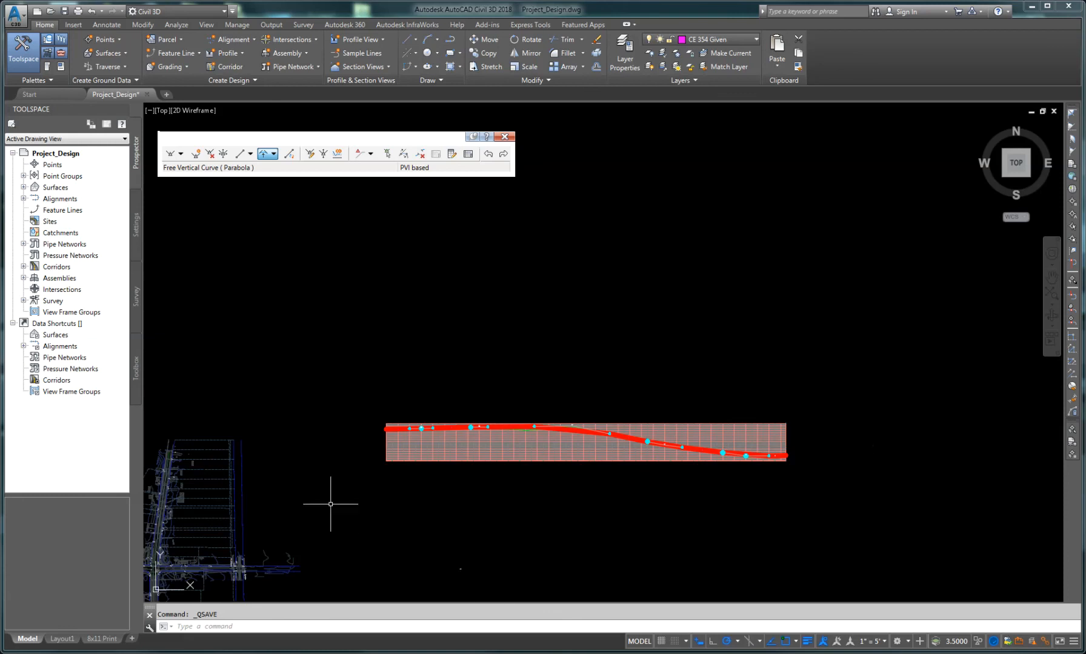
pyautogui.moveTo(332, 504); pyautogui.dragTo(706, 453, button='middle')
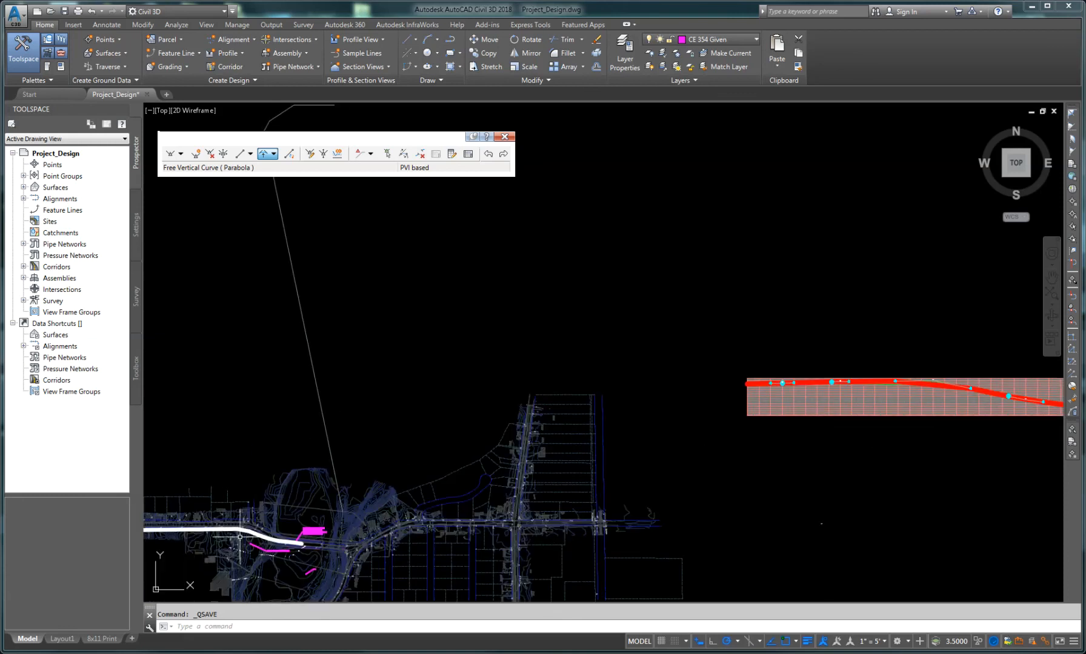
pyautogui.scroll(5, 242, 541)
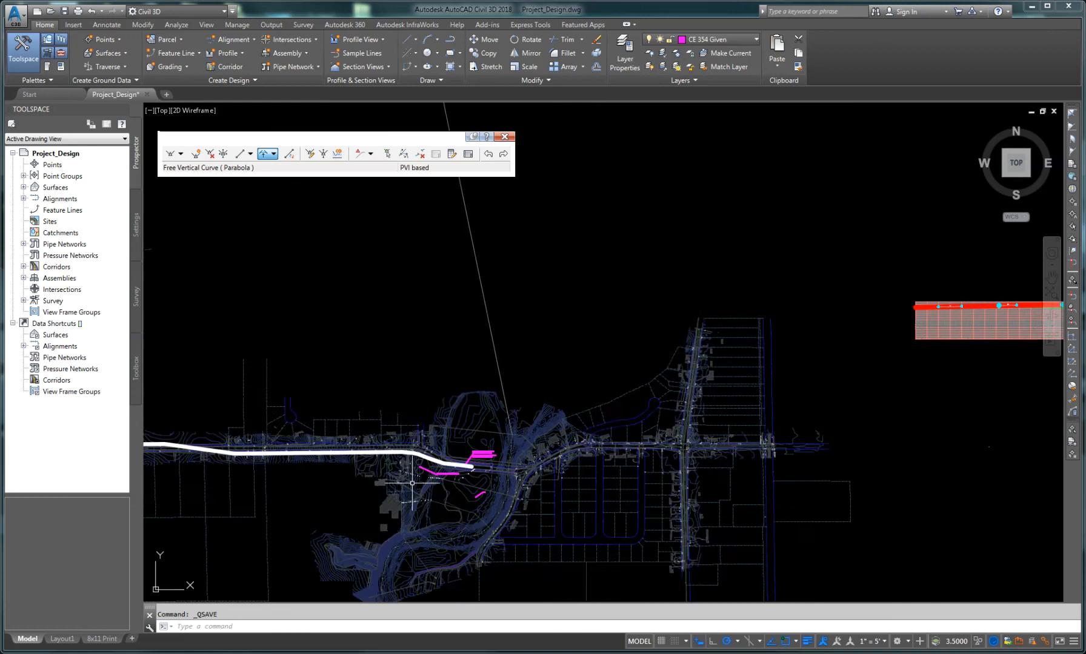
pyautogui.scroll(-5, 425, 468)
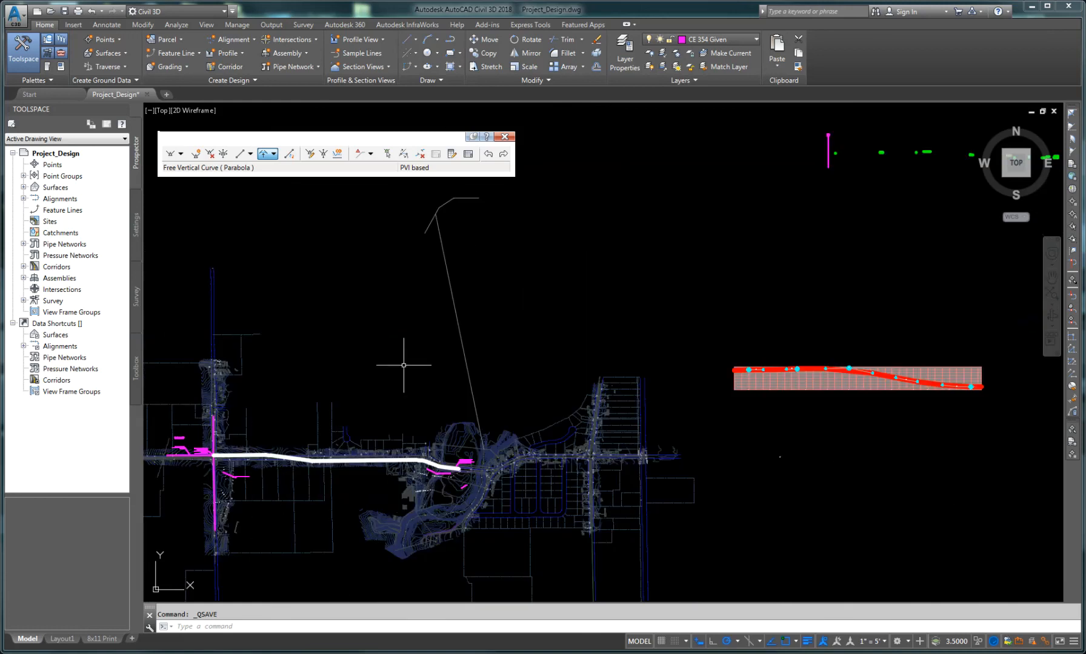
pyautogui.moveTo(351, 376); pyautogui.dragTo(417, 364, button='middle')
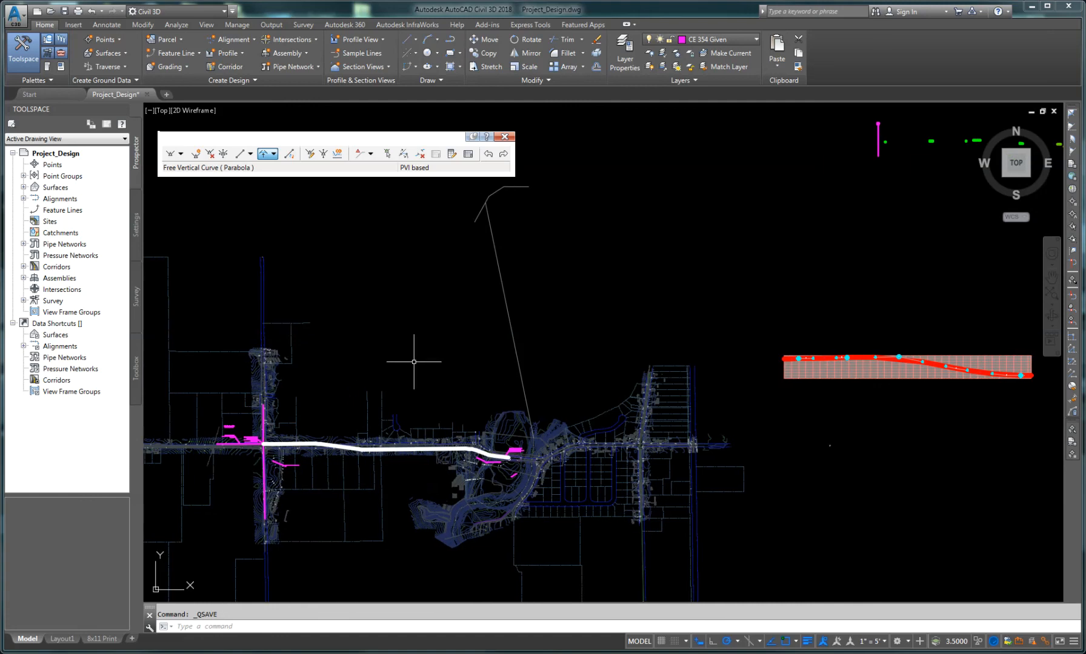
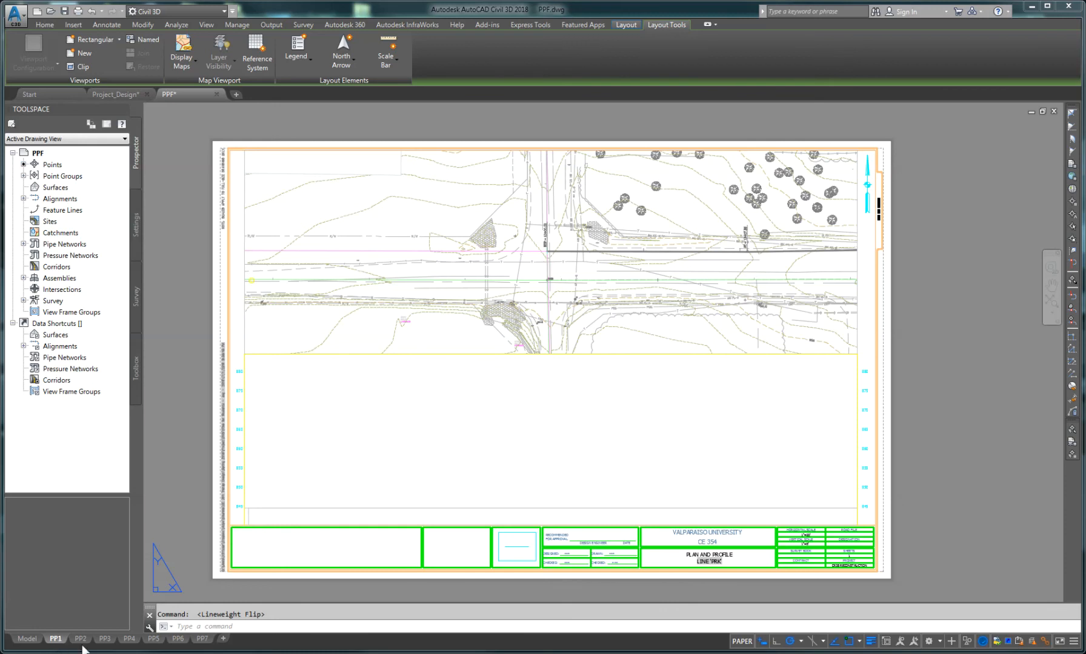
# Step: Activate the plan viewport on sheet PP1, set its scale to 1" = 20', and return to paper space
pyautogui.moveTo(80, 641)
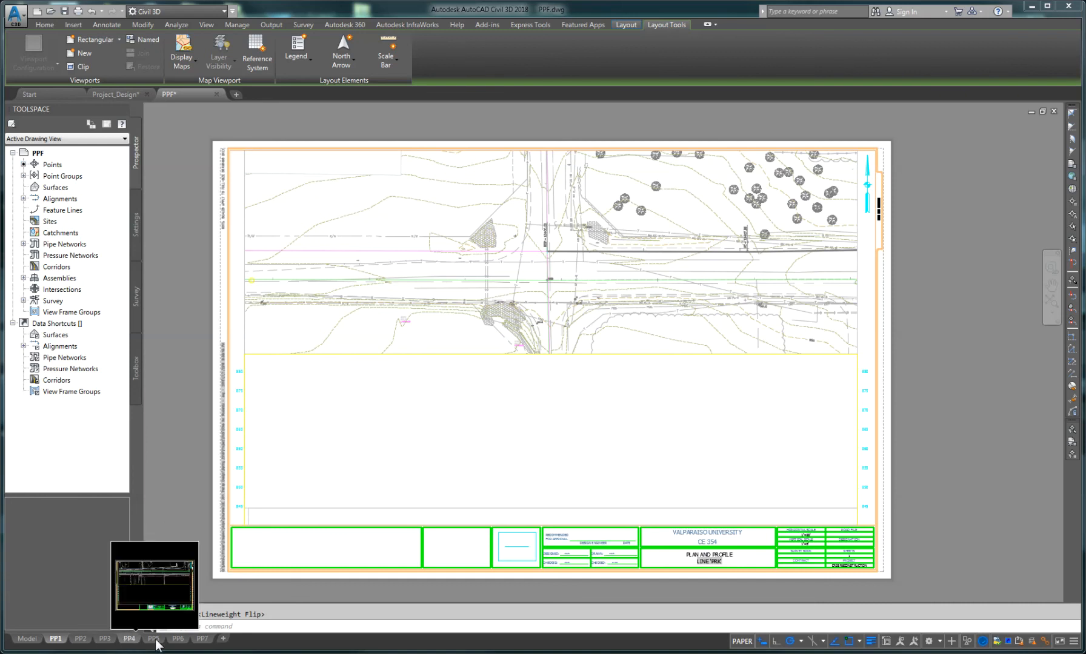
pyautogui.moveTo(155, 637)
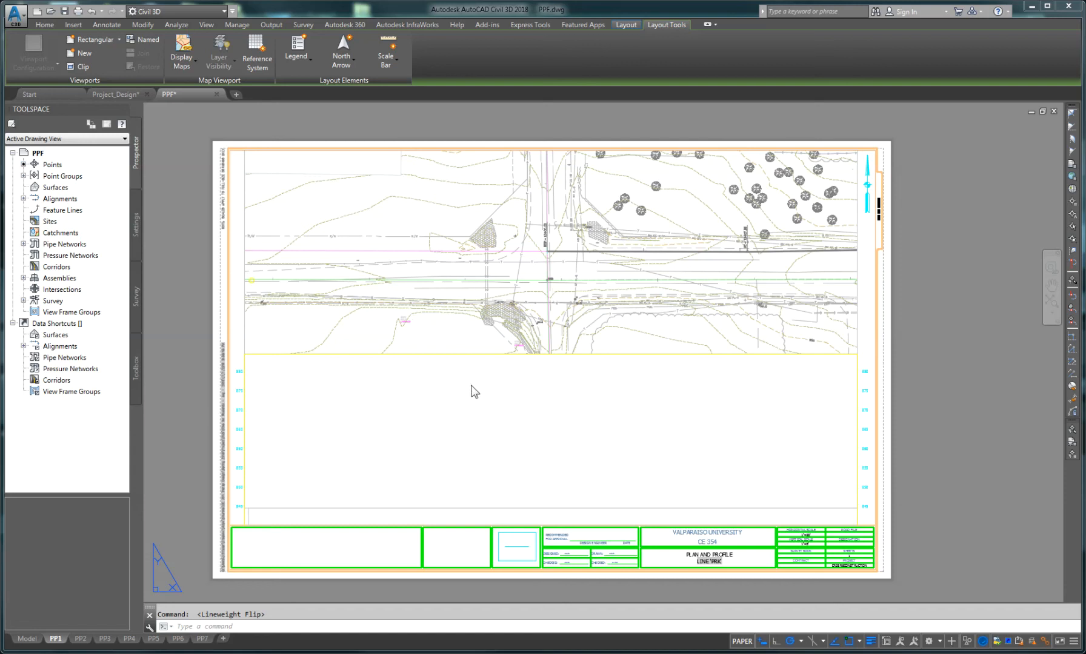
pyautogui.doubleClick(457, 335)
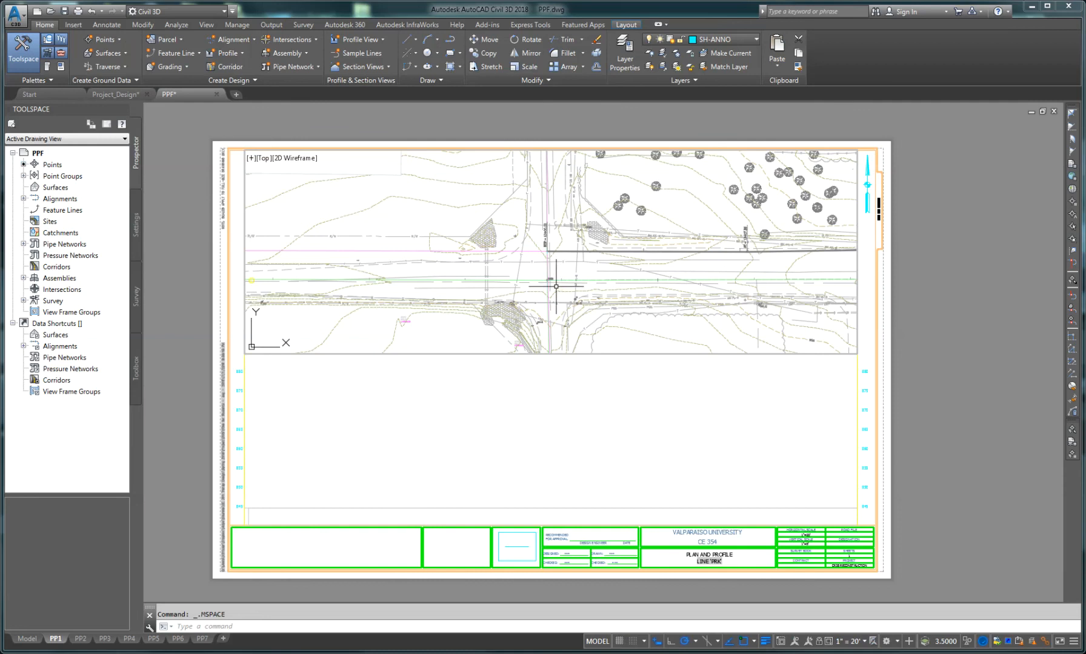
pyautogui.scroll(-2, 560, 281)
pyautogui.moveTo(562, 284); pyautogui.dragTo(538, 276, button='middle')
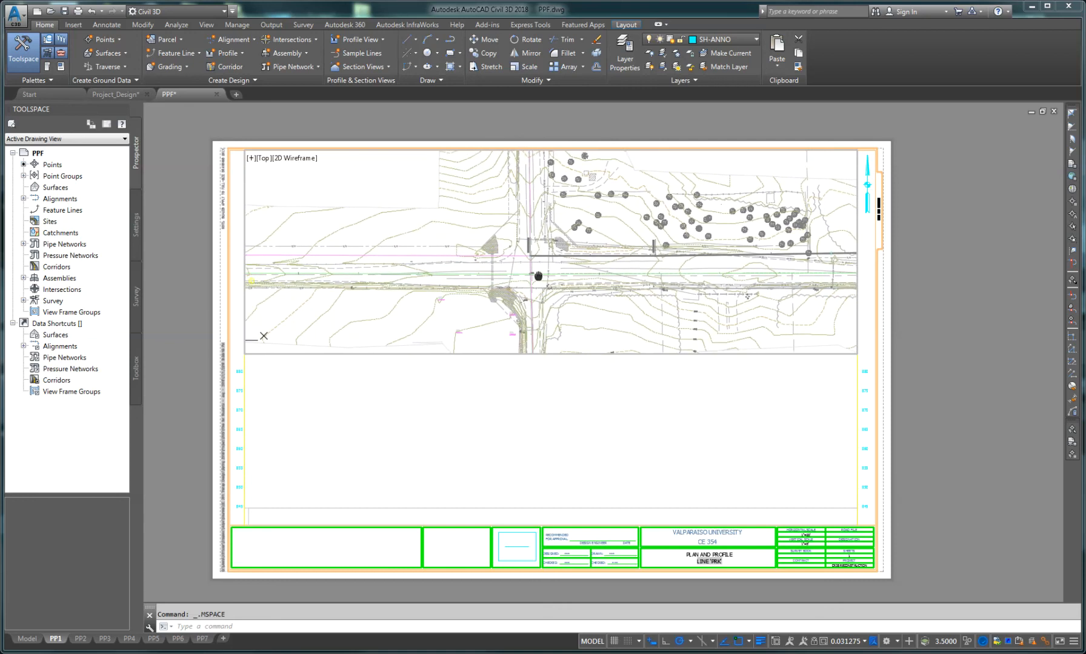
pyautogui.scroll(2, 538, 275)
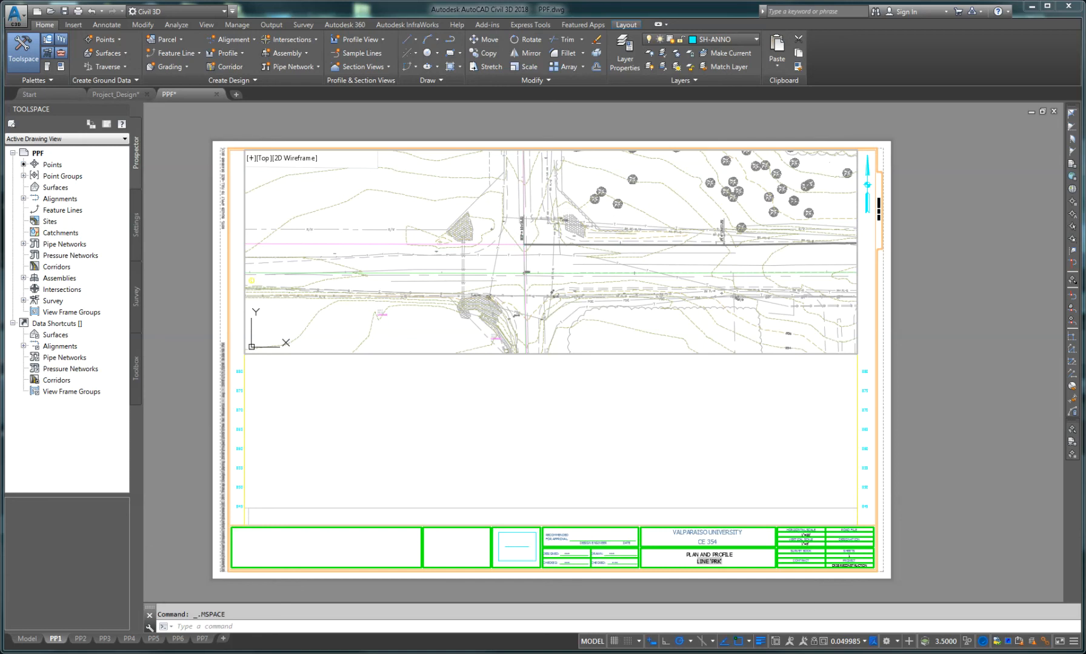
pyautogui.click(865, 642)
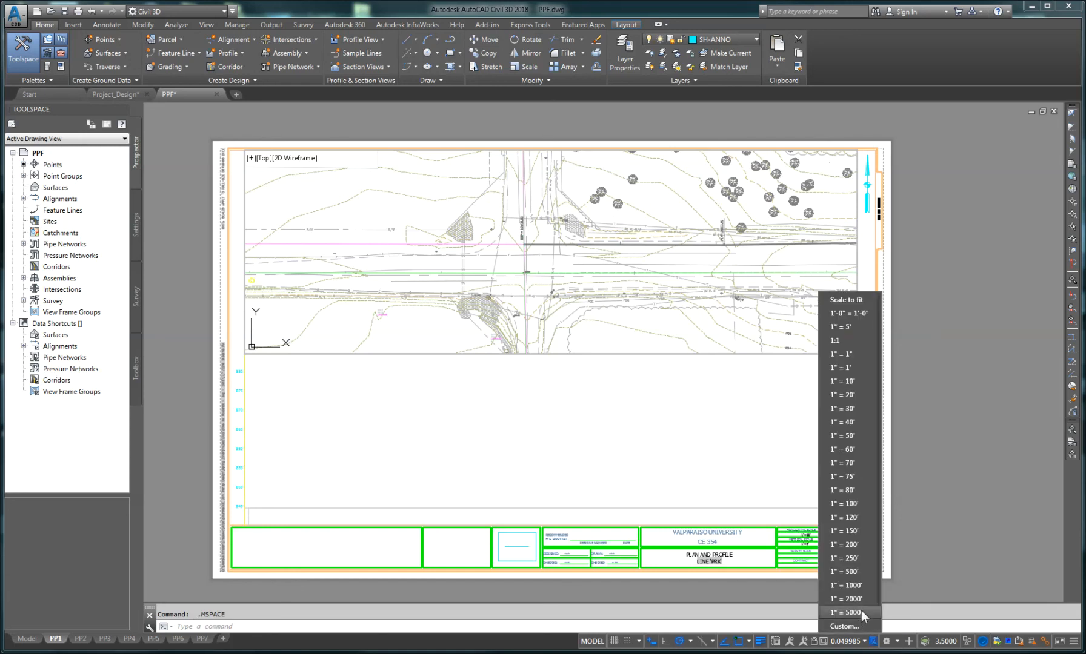
pyautogui.click(842, 395)
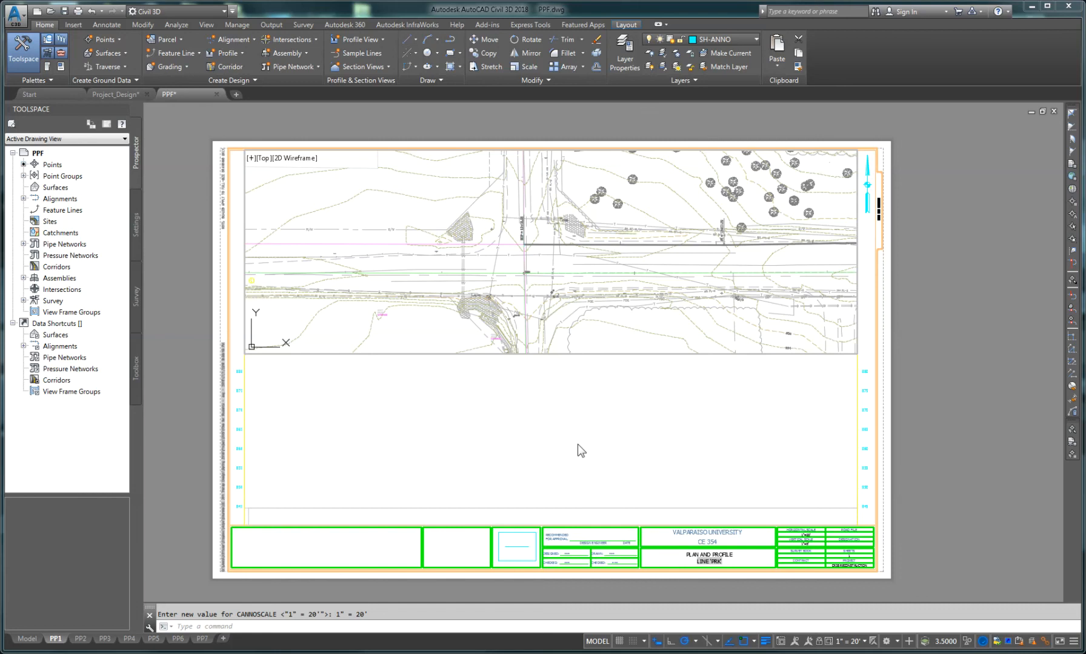
pyautogui.write('ps')
pyautogui.press('Return')
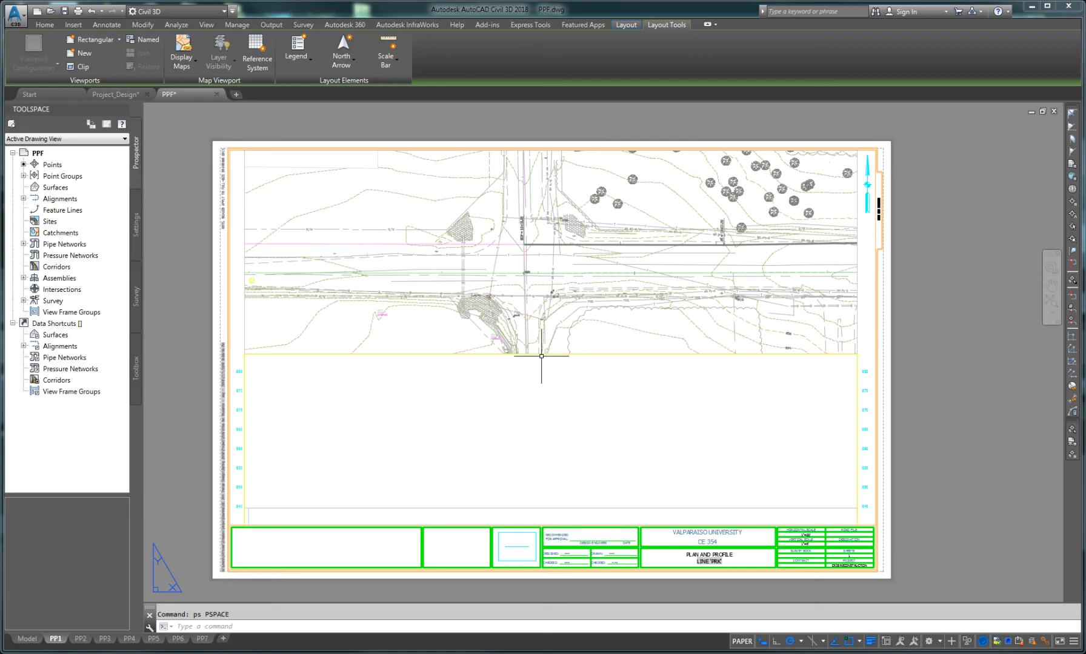
# Step: Activate the lower profile viewport, locate the PRK profile view, and set the viewport scale to 1" = 20'
pyautogui.doubleClick(540, 423)
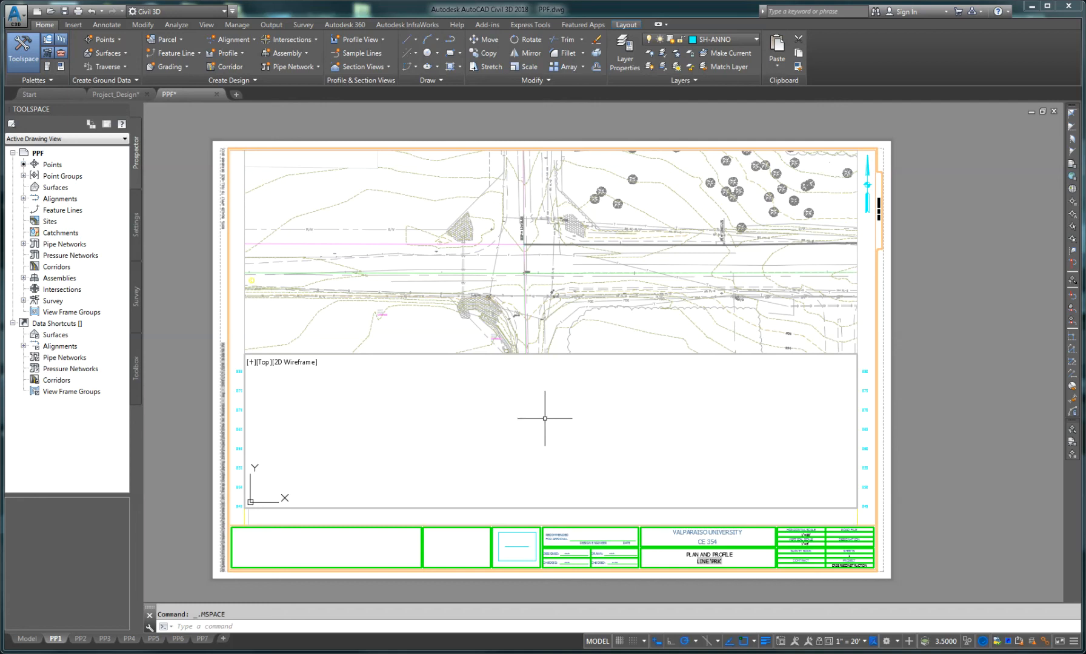
pyautogui.scroll(3, 545, 418)
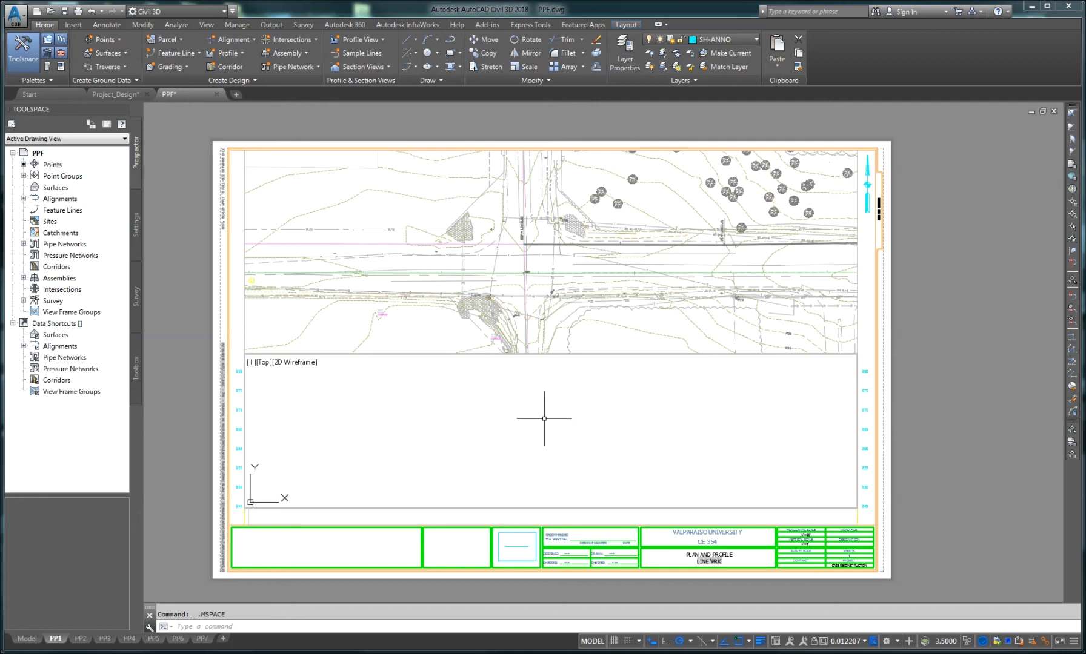
pyautogui.scroll(-1, 545, 418)
pyautogui.scroll(-1, 611, 434)
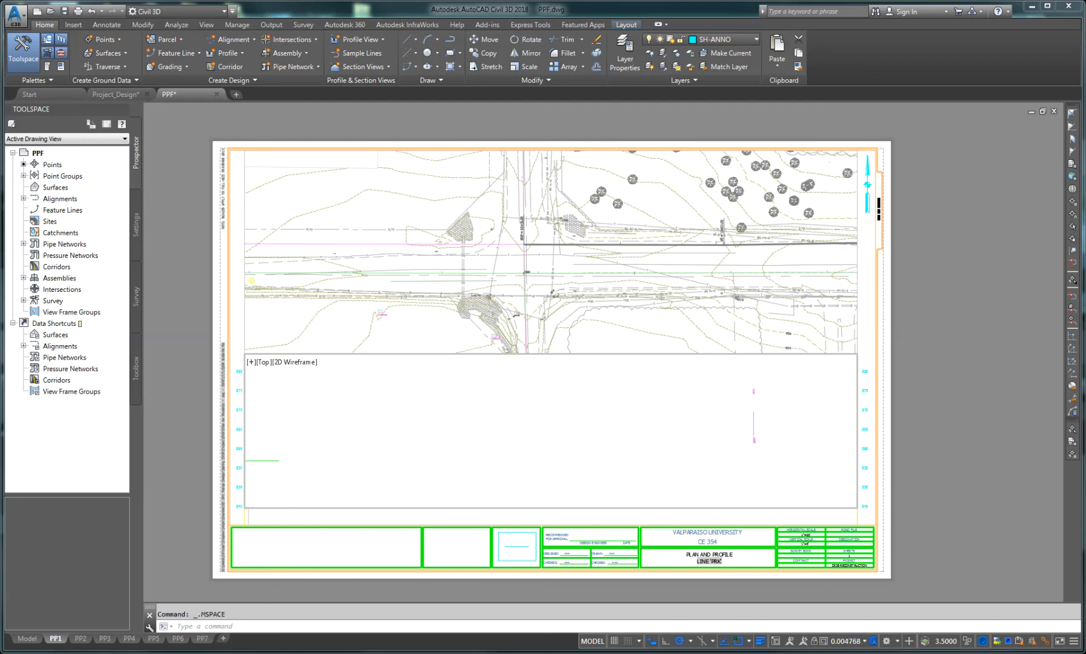
pyautogui.scroll(-1, 587, 434)
pyautogui.scroll(-1, 533, 440)
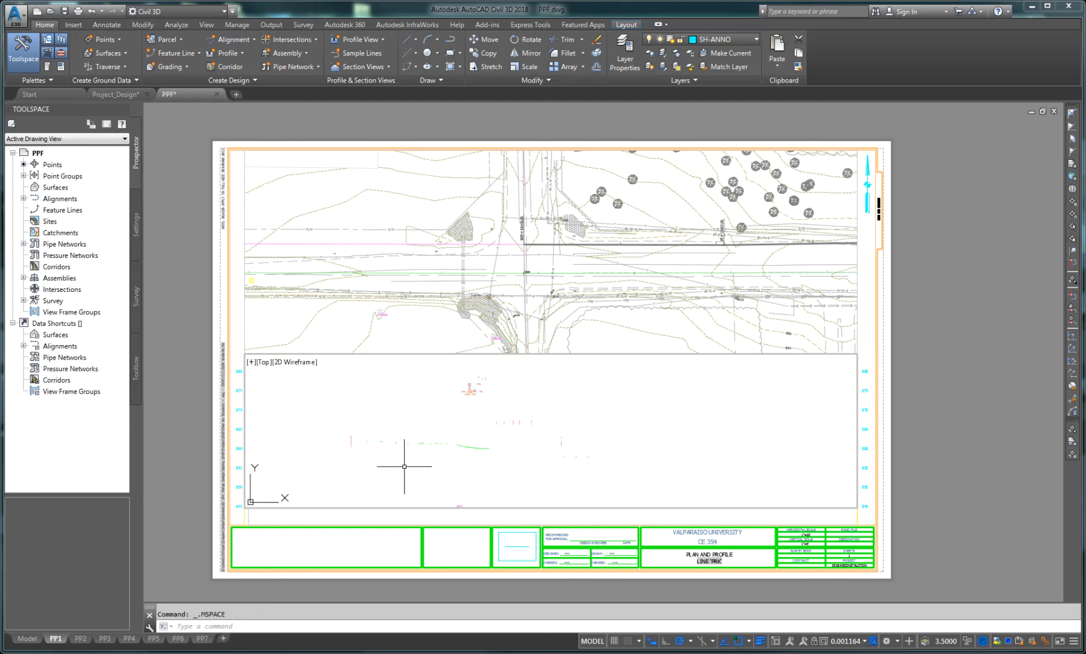
pyautogui.scroll(-1, 427, 463)
pyautogui.moveTo(407, 450); pyautogui.dragTo(599, 402, button='middle')
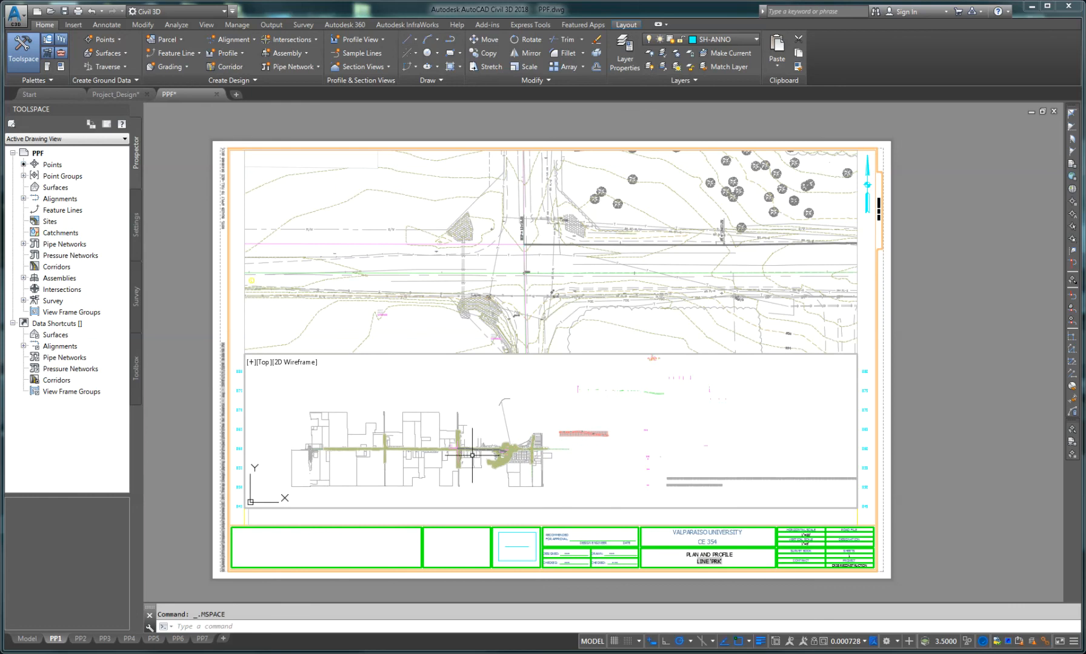
pyautogui.scroll(1, 474, 455)
pyautogui.scroll(1, 475, 453)
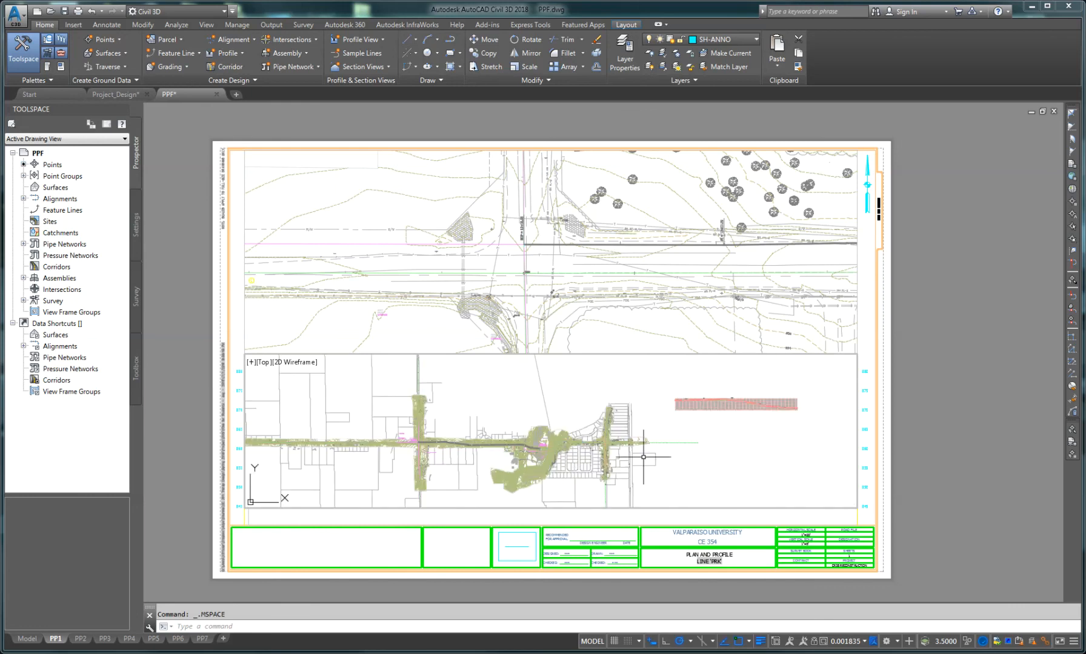
pyautogui.moveTo(694, 453)
pyautogui.mouseDown(button='middle')
pyautogui.moveTo(717, 446)
pyautogui.moveTo(528, 461)
pyautogui.mouseUp(button='middle')
pyautogui.scroll(3, 496, 419)
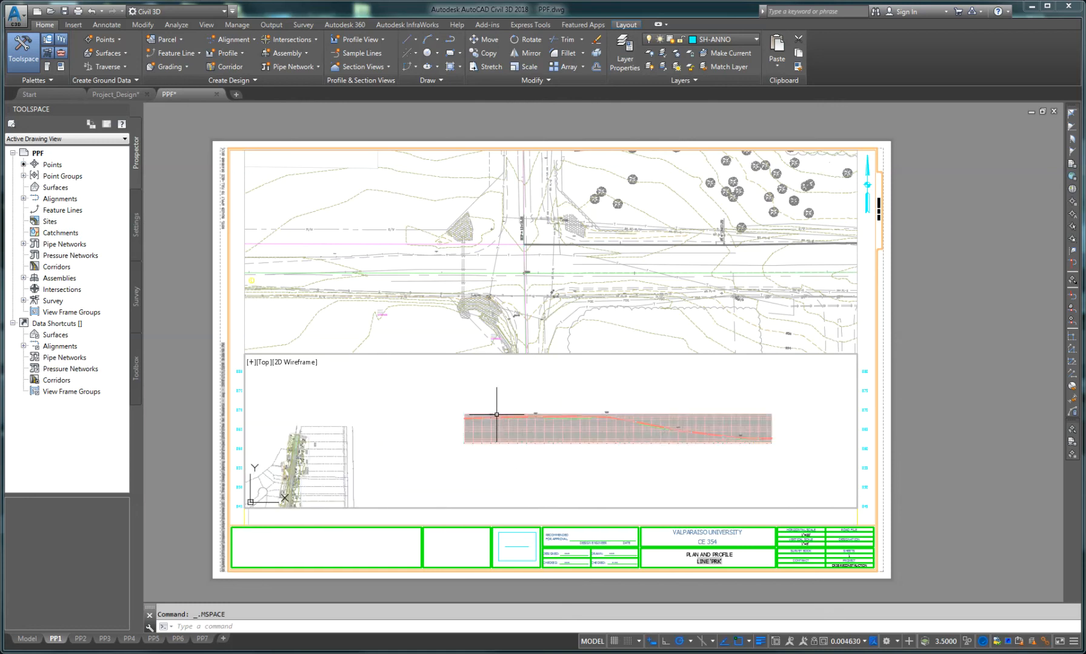
pyautogui.scroll(2, 466, 430)
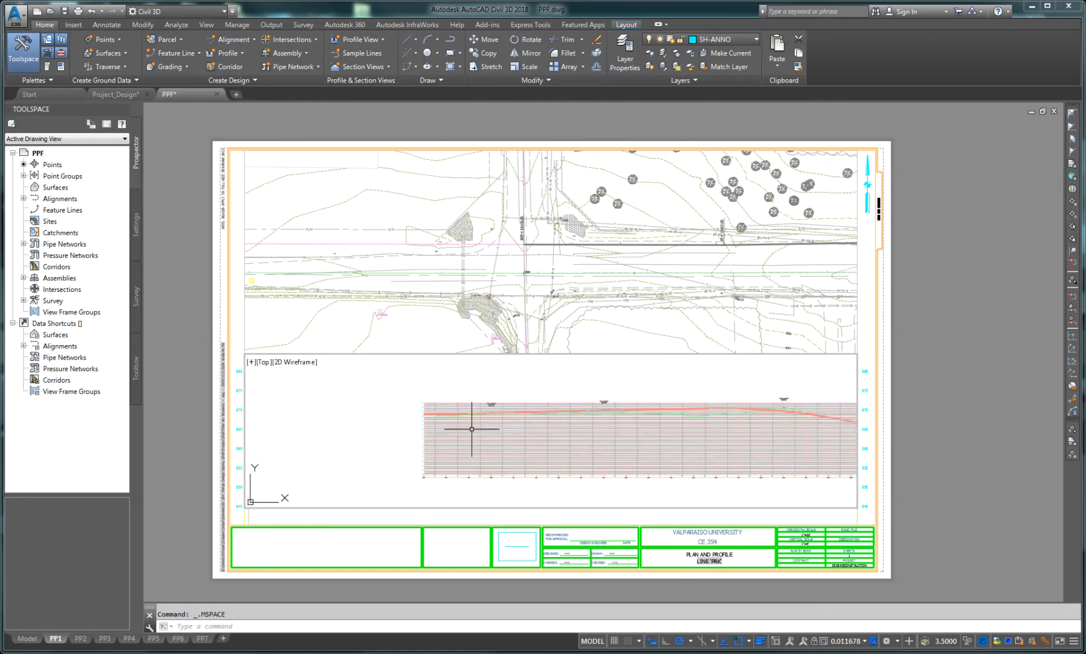
pyautogui.moveTo(400, 448); pyautogui.dragTo(512, 457, button='middle')
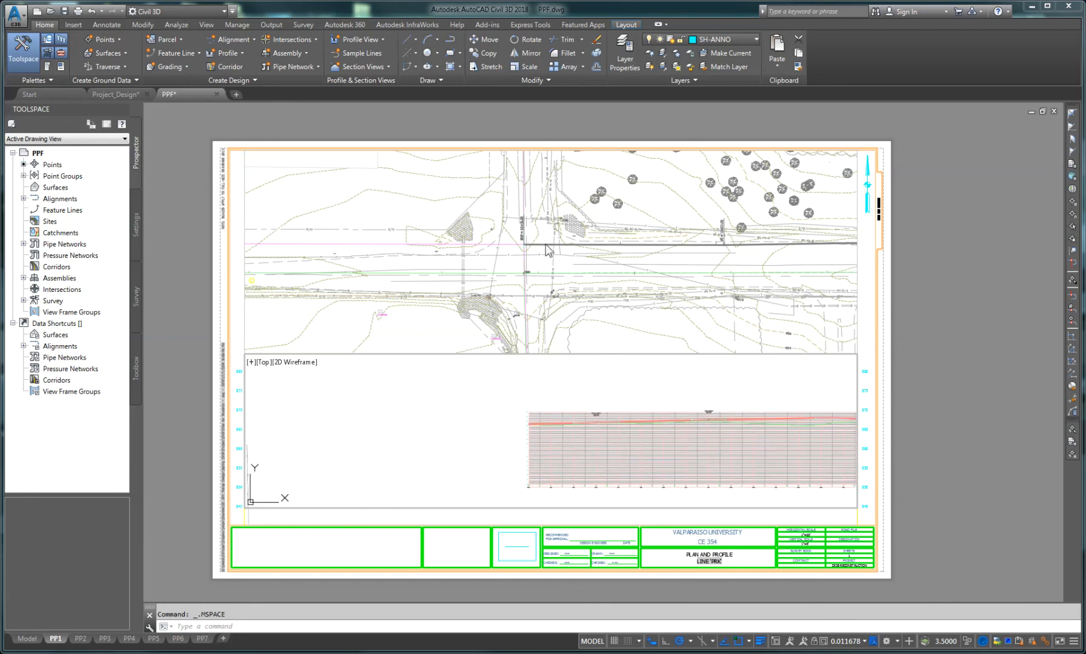
pyautogui.scroll(2, 542, 432)
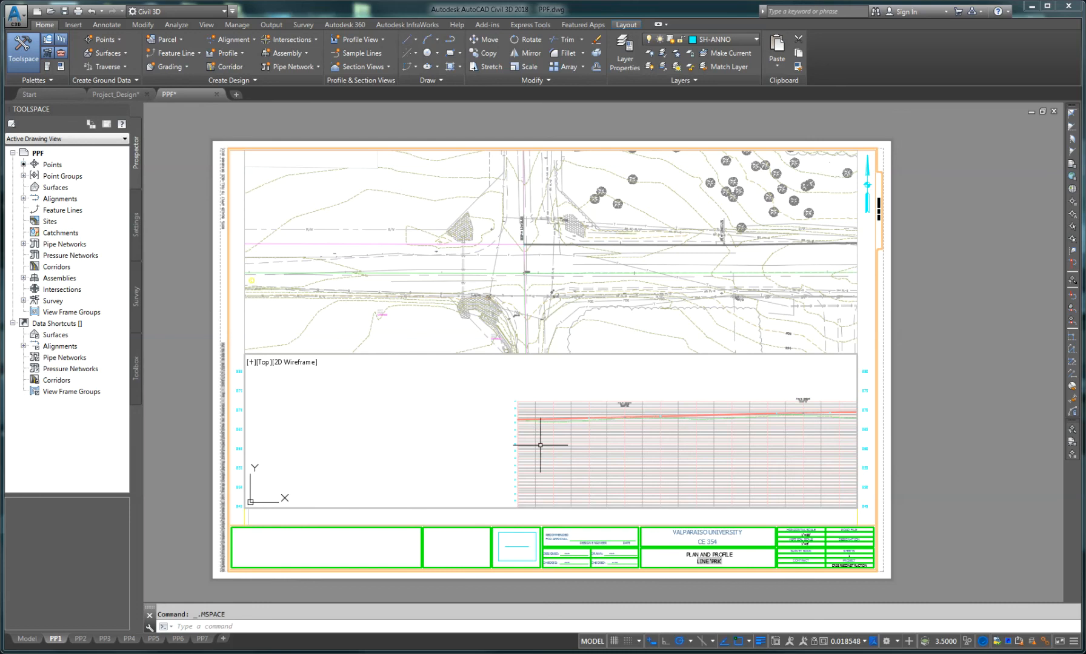
pyautogui.moveTo(543, 432); pyautogui.dragTo(578, 447, button='middle')
pyautogui.scroll(2, 556, 426)
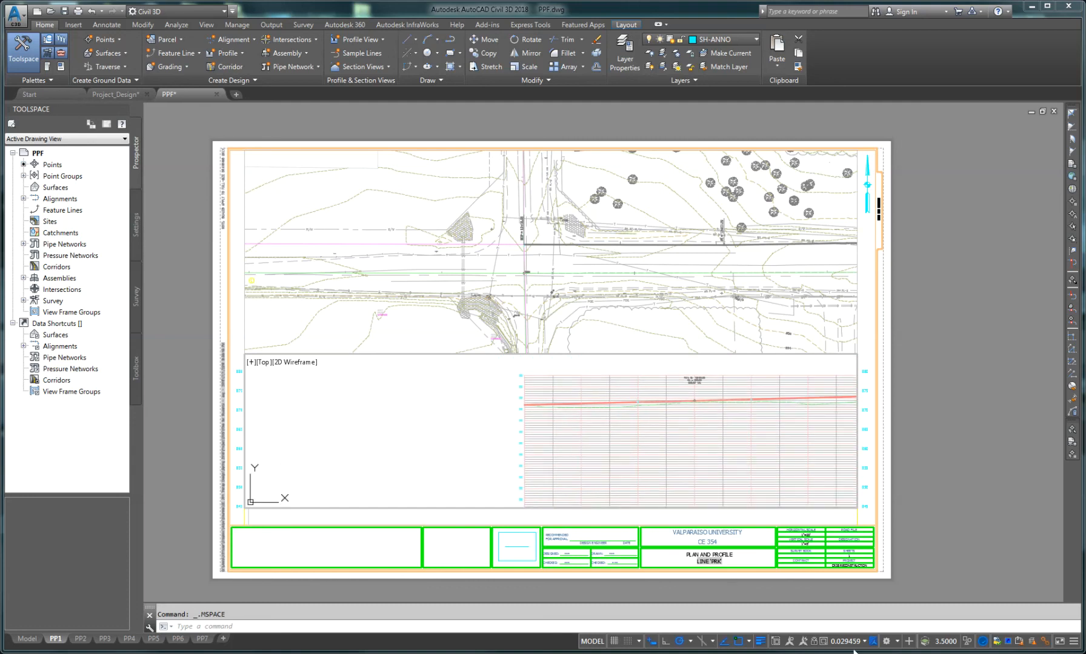
pyautogui.click(871, 642)
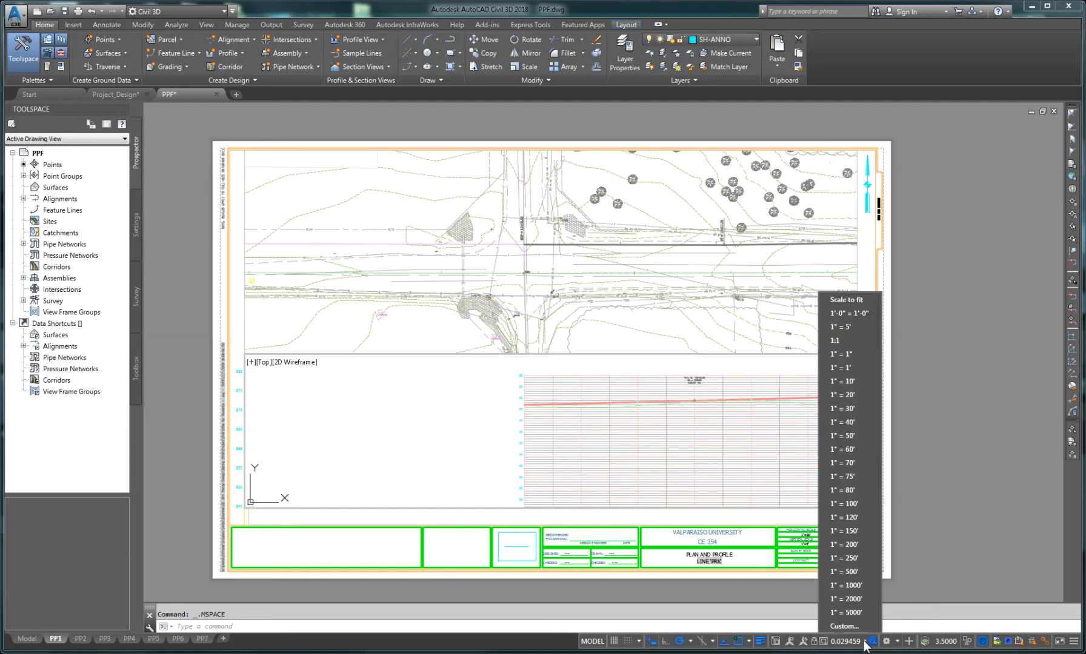
pyautogui.click(845, 395)
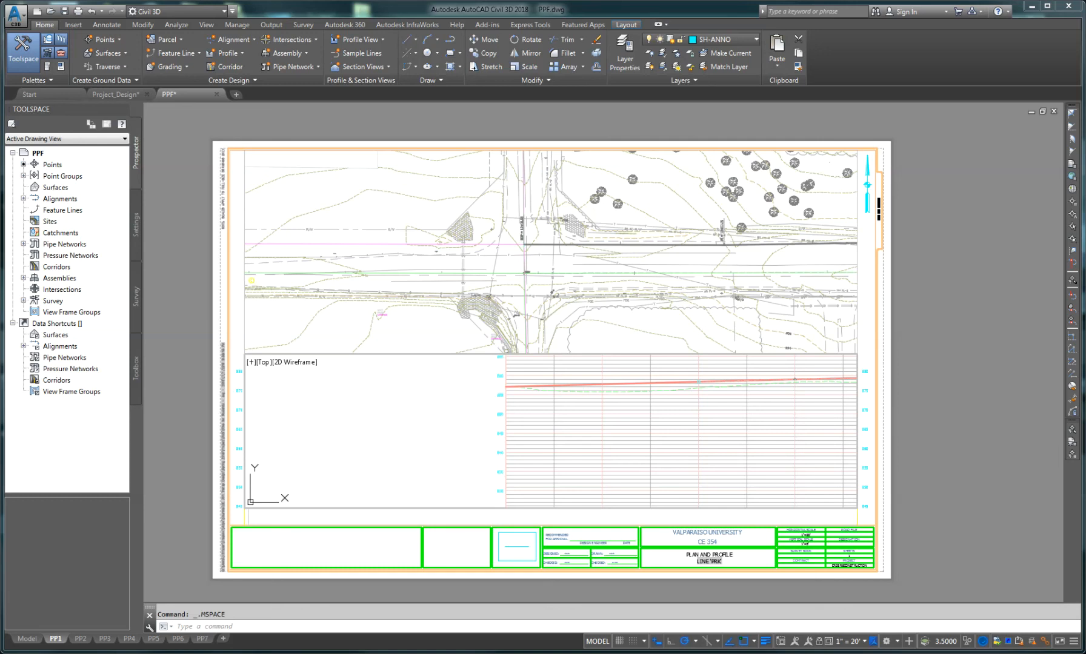
# Step: Pan the profile view into position within the lower viewport and return to paper space
pyautogui.click(873, 641)
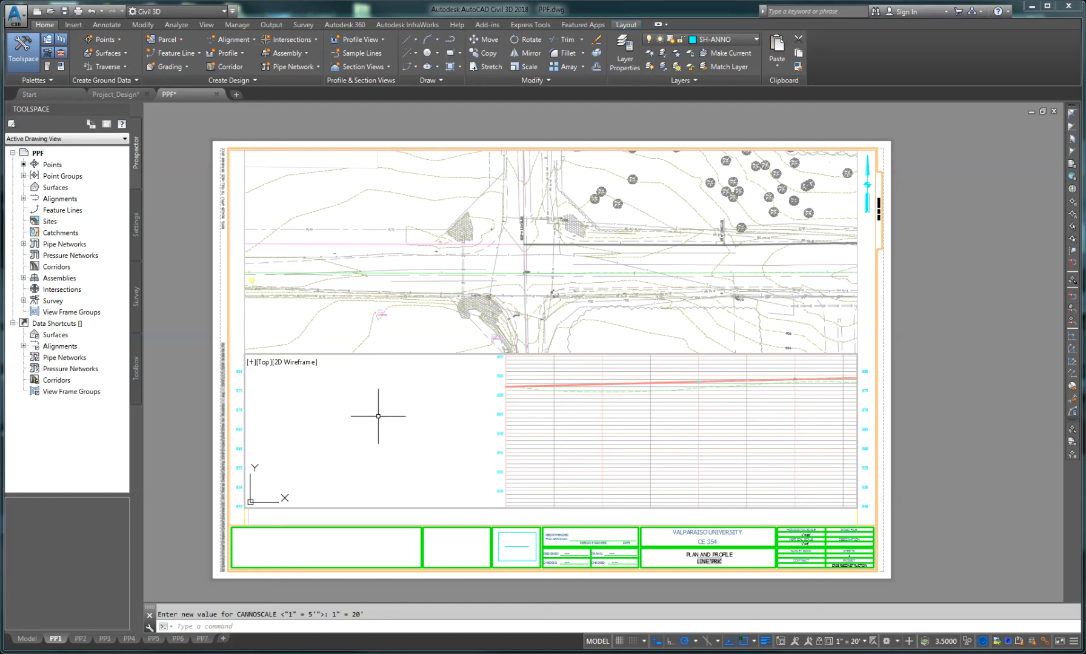
pyautogui.moveTo(361, 415); pyautogui.dragTo(380, 417, button='middle')
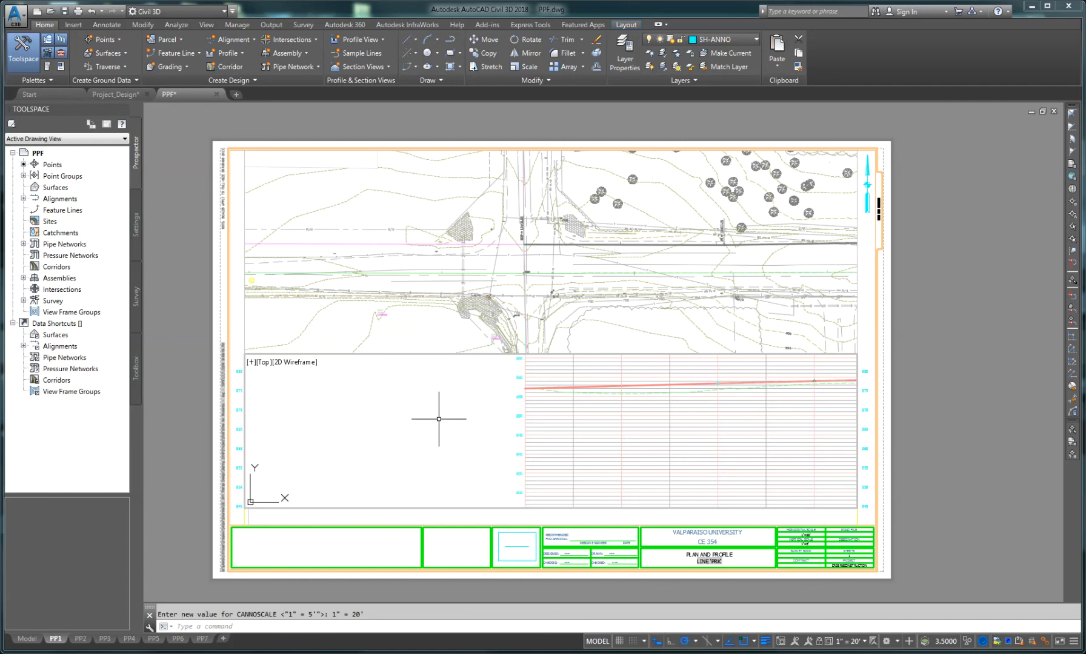
pyautogui.moveTo(439, 419); pyautogui.dragTo(441, 454, button='middle')
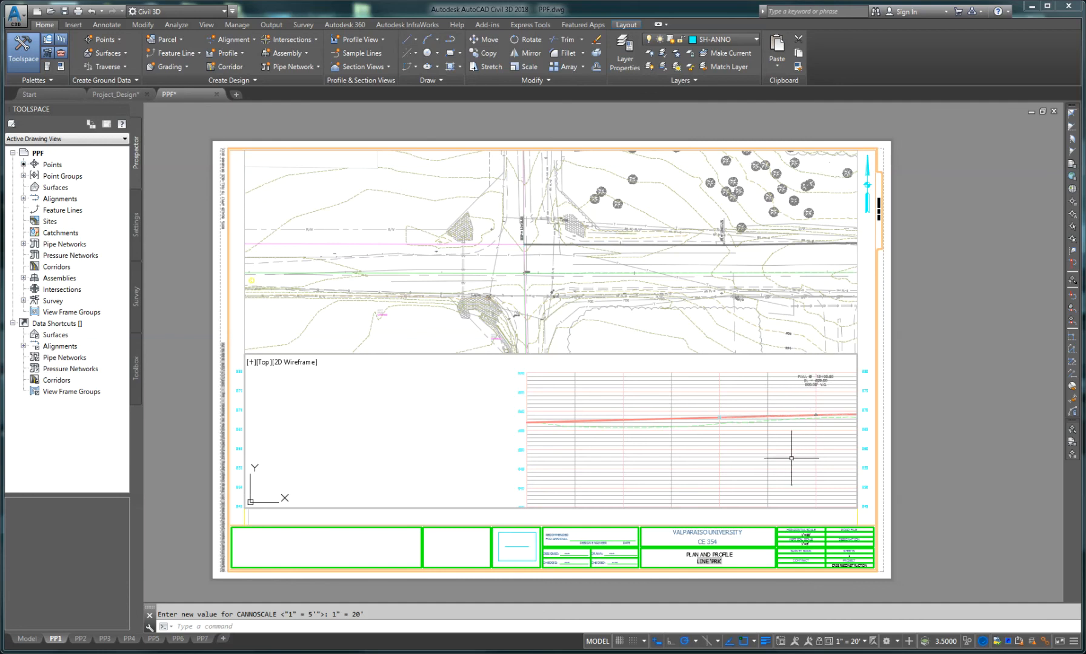
pyautogui.click(598, 641)
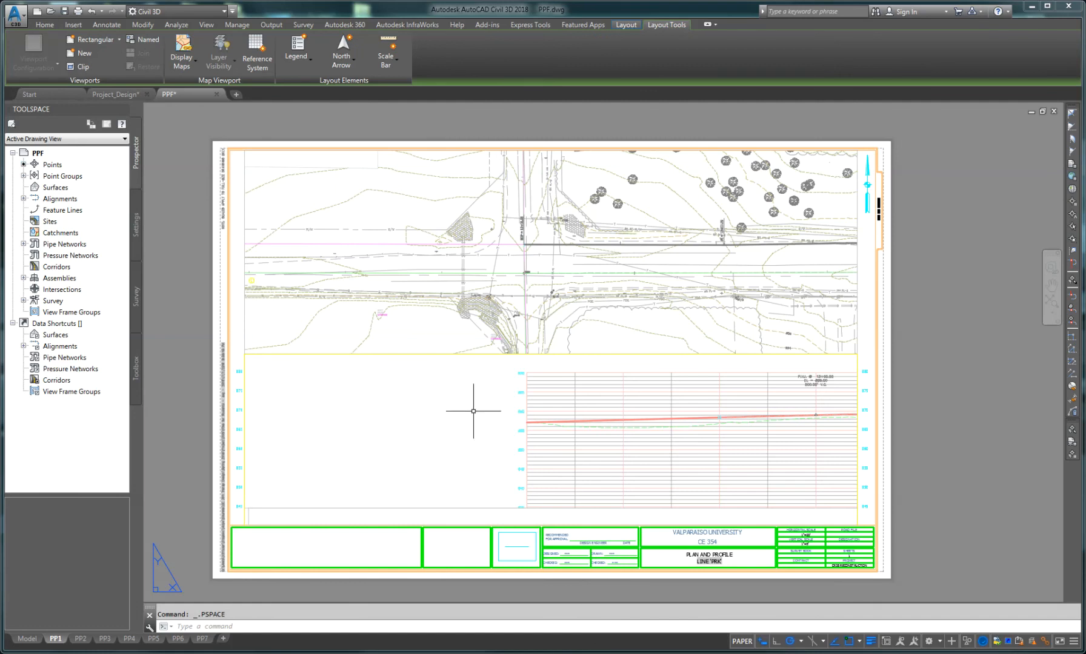
# Step: Zoom around the sheet to inspect the plan and profile shown in both viewports
pyautogui.scroll(5, 235, 427)
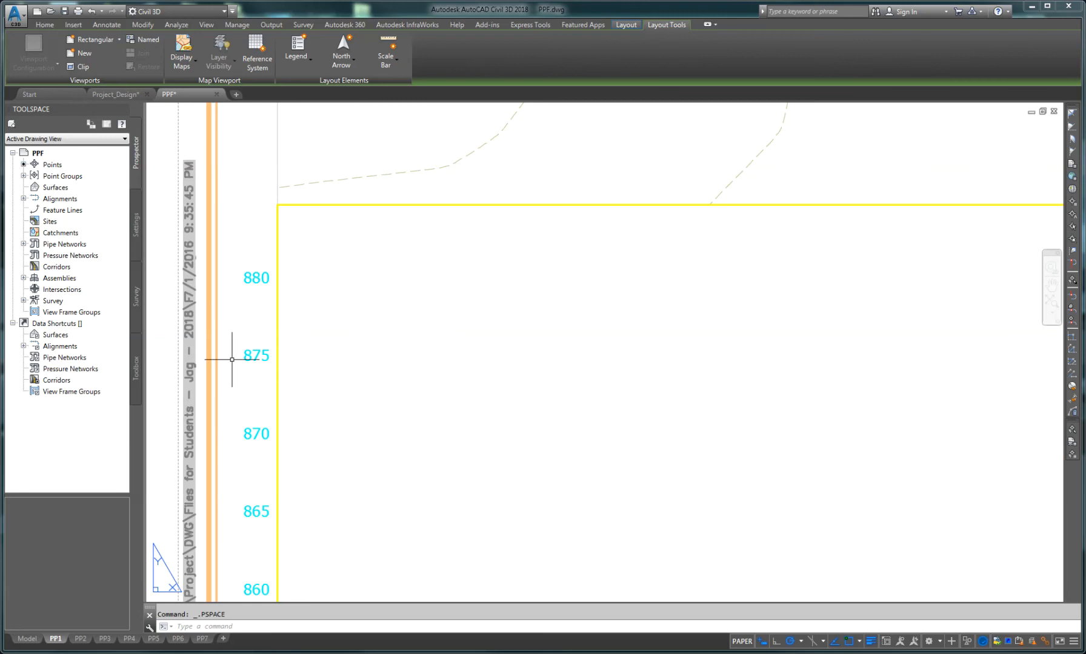
pyautogui.scroll(-6, 257, 298)
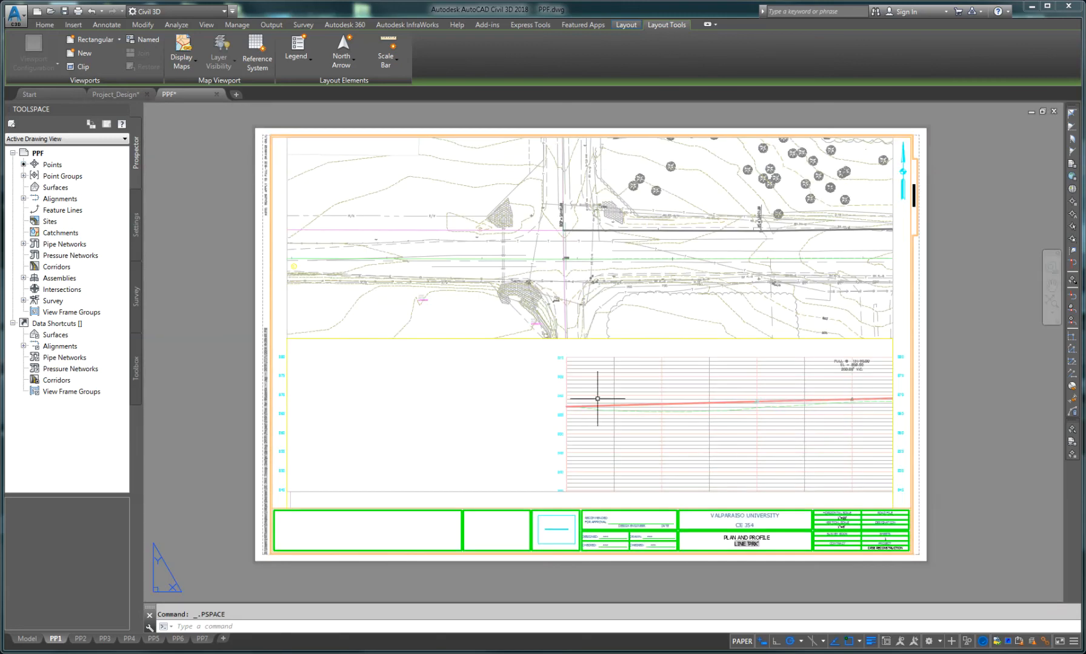
pyautogui.scroll(5, 561, 444)
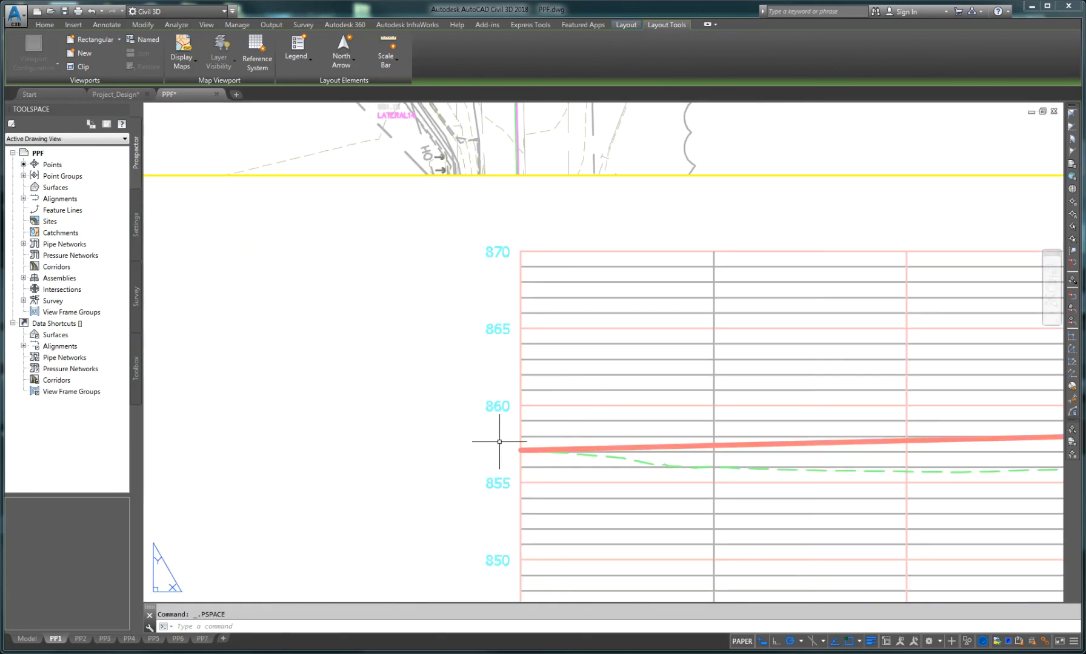
pyautogui.scroll(-4, 496, 456)
pyautogui.scroll(-2, 496, 457)
pyautogui.moveTo(572, 455); pyautogui.dragTo(494, 438, button='middle')
pyautogui.scroll(3, 418, 382)
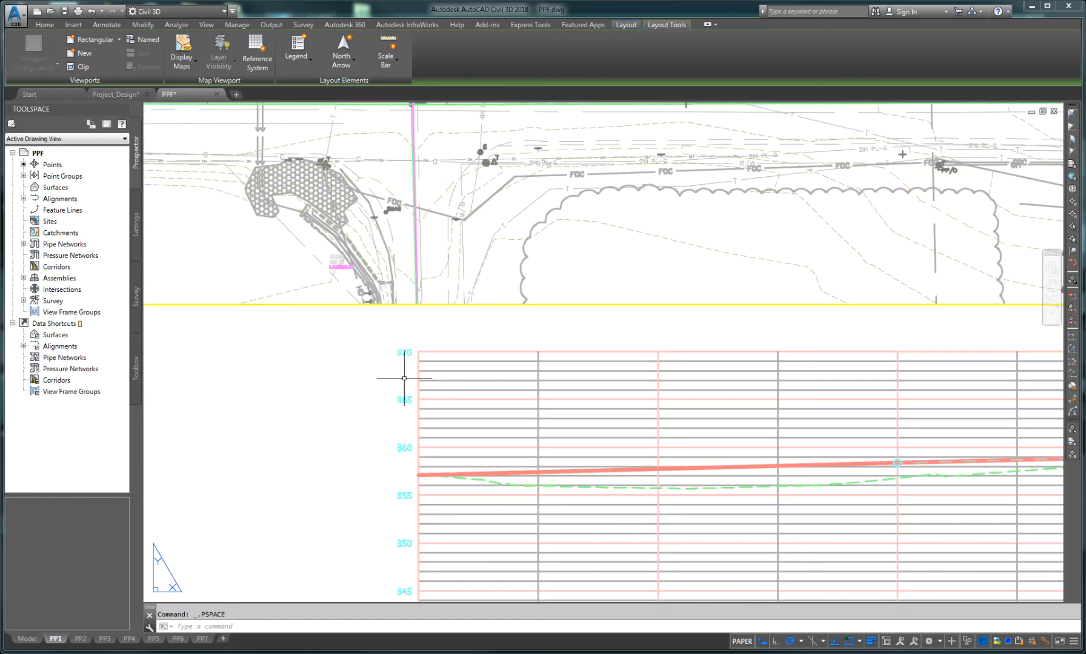
pyautogui.scroll(-3, 418, 435)
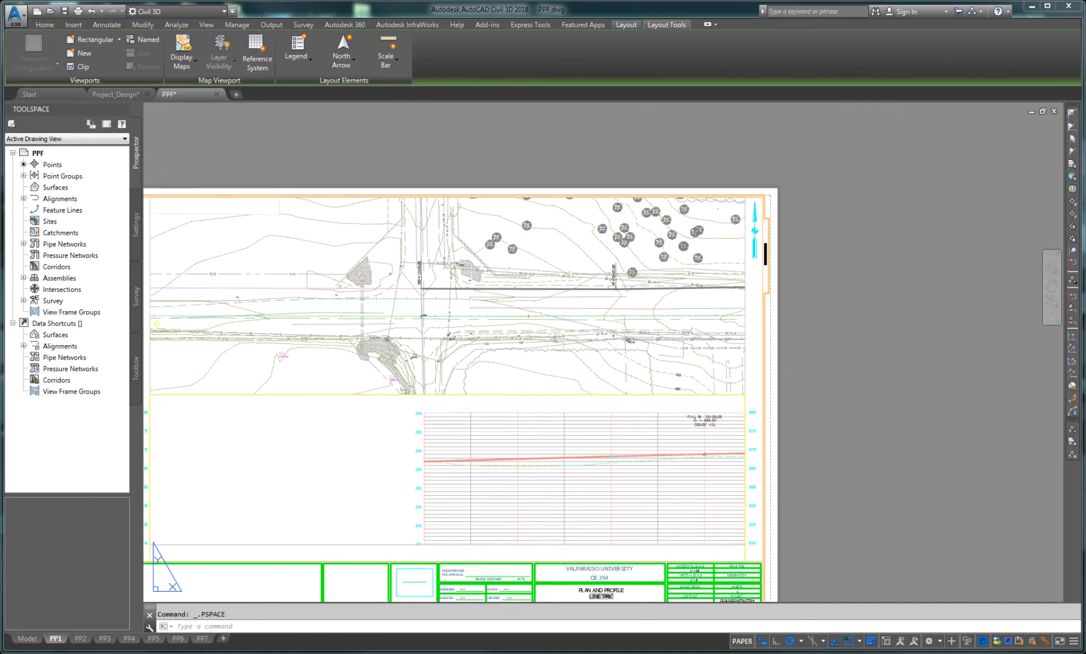
pyautogui.scroll(4, 467, 447)
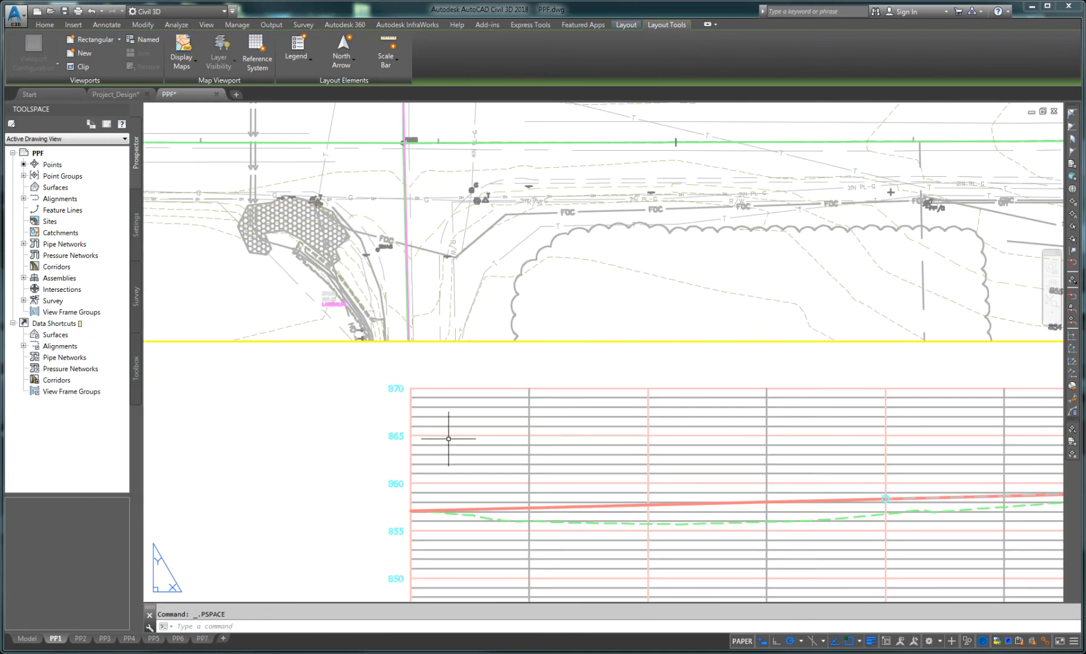
pyautogui.moveTo(584, 454); pyautogui.dragTo(296, 446, button='middle')
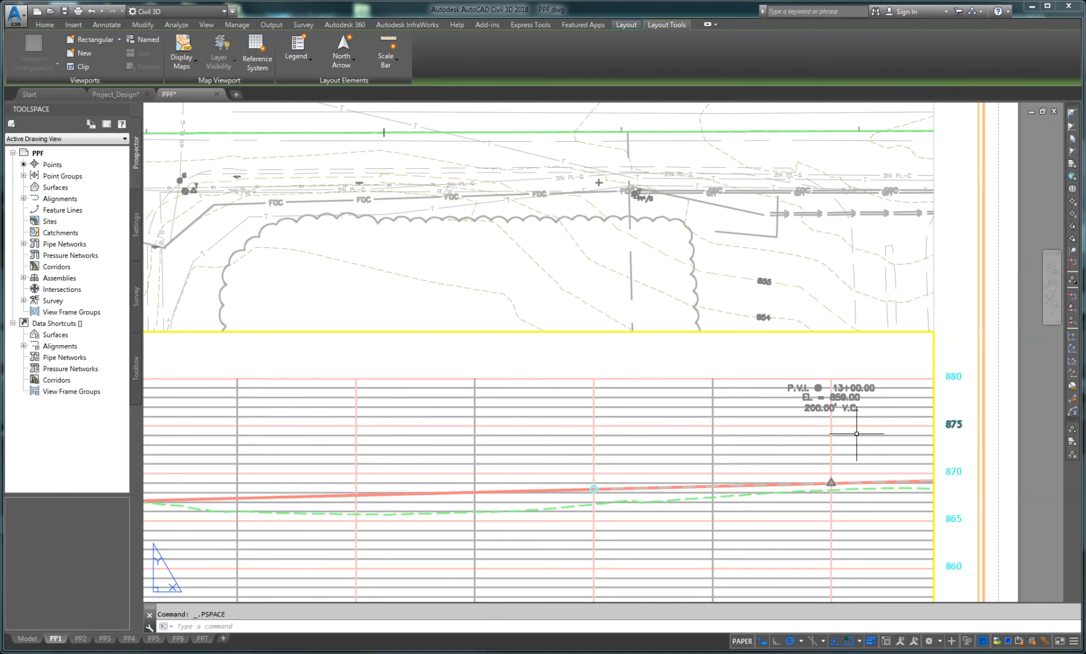
pyautogui.moveTo(324, 413); pyautogui.dragTo(656, 426, button='middle')
pyautogui.scroll(-3, 391, 426)
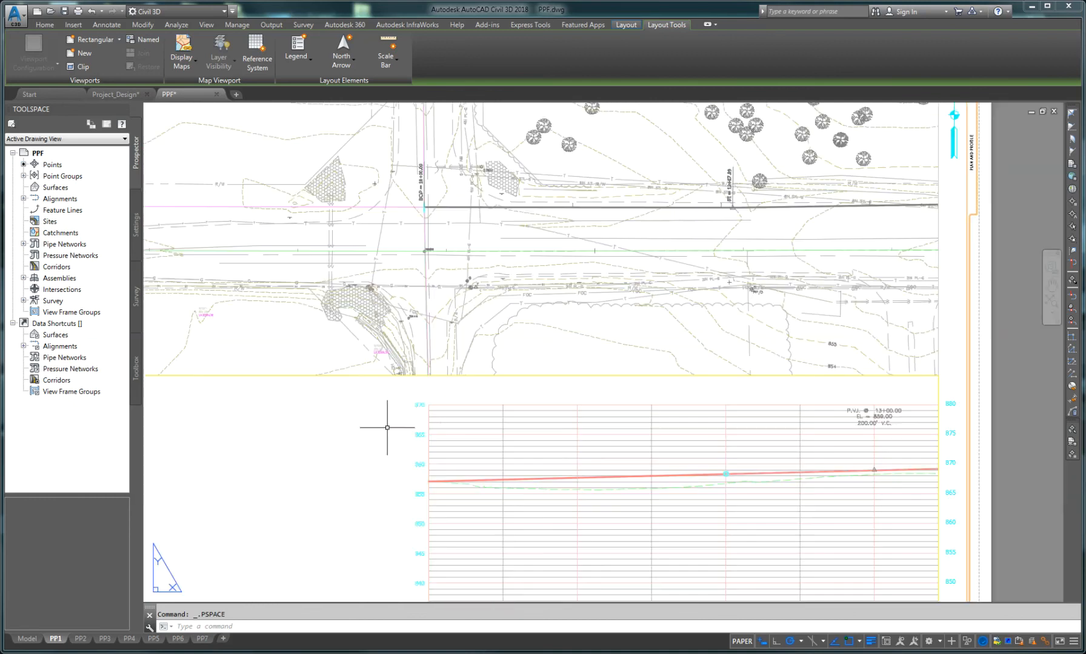
pyautogui.scroll(3, 400, 436)
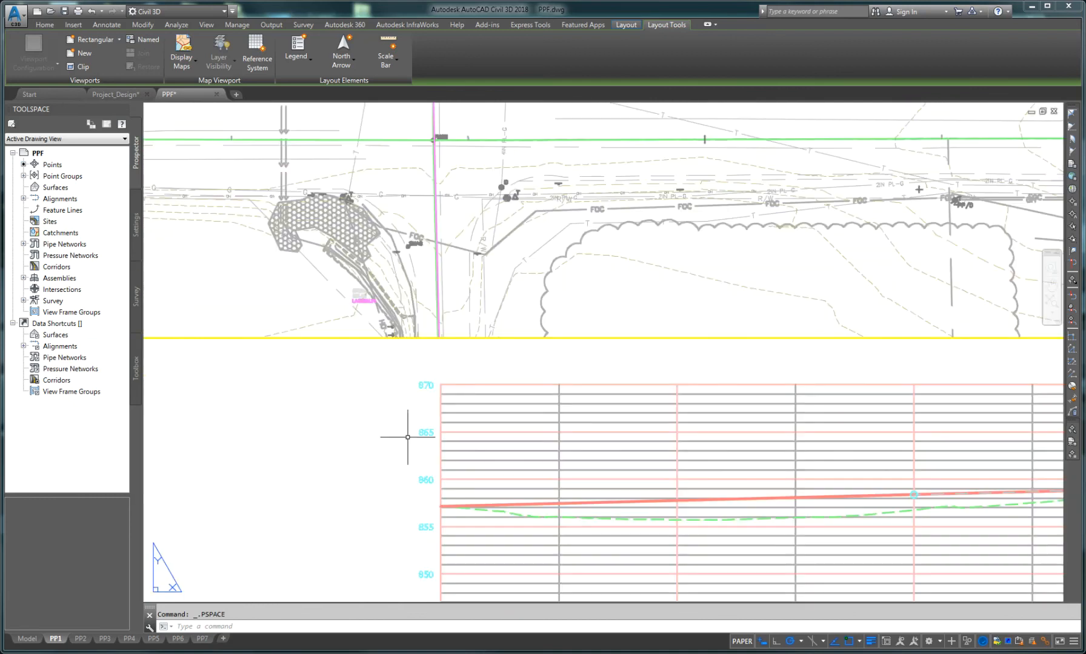
pyautogui.scroll(-7, 424, 461)
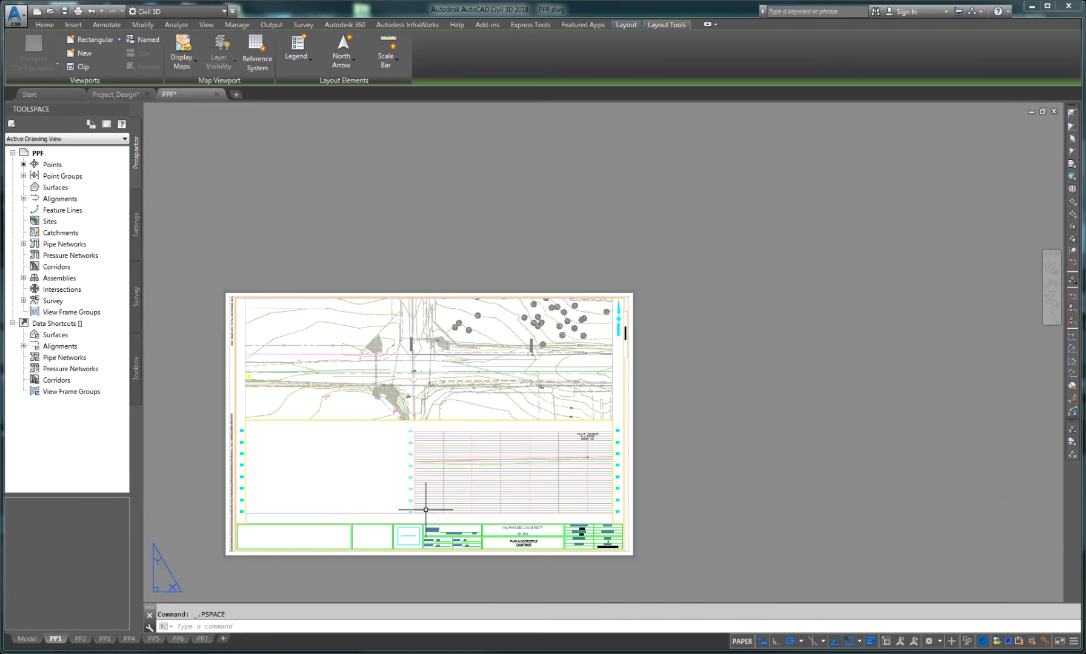
# Step: Zoom into the sheet and activate the narrow station-label viewport beneath the profile grid
pyautogui.scroll(2, 426, 520)
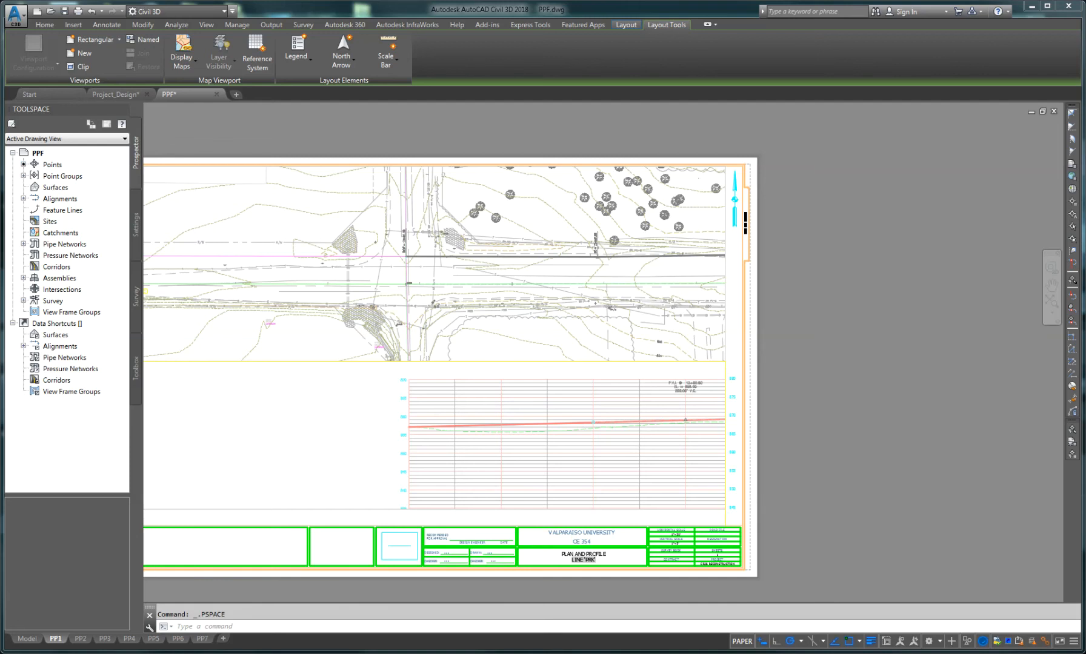
pyautogui.scroll(2, 427, 521)
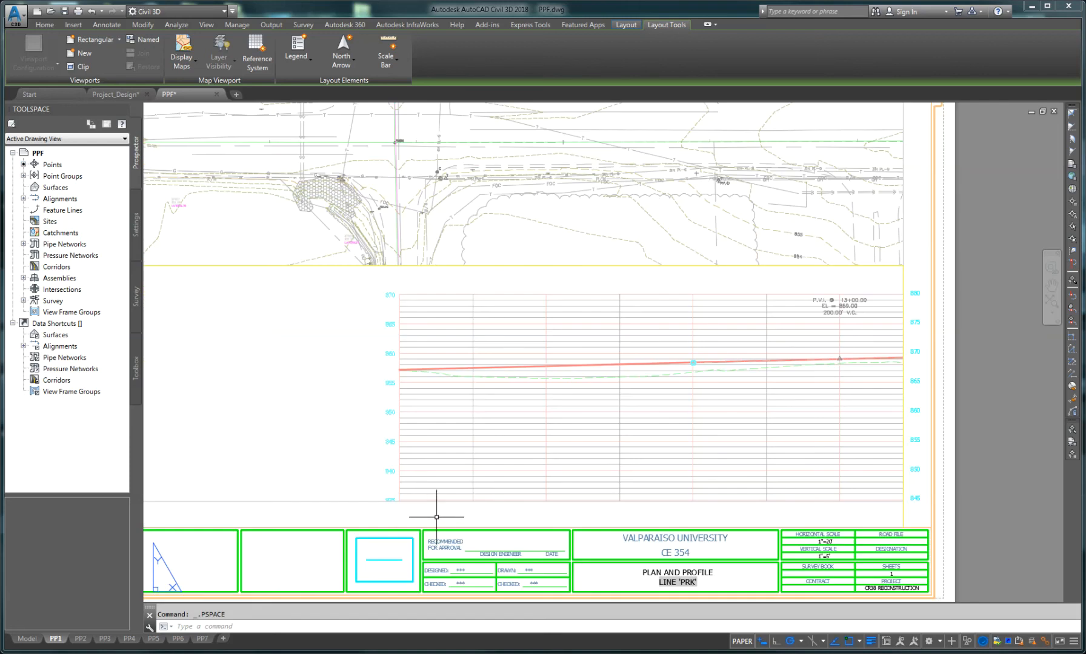
pyautogui.doubleClick(436, 517)
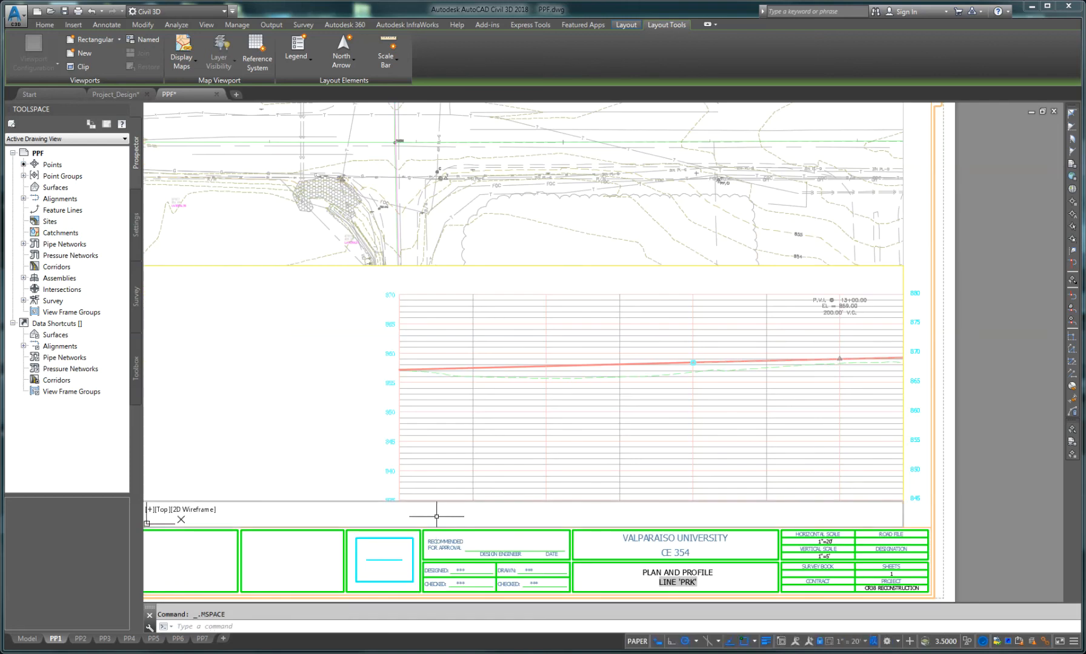
pyautogui.scroll(-2, 436, 517)
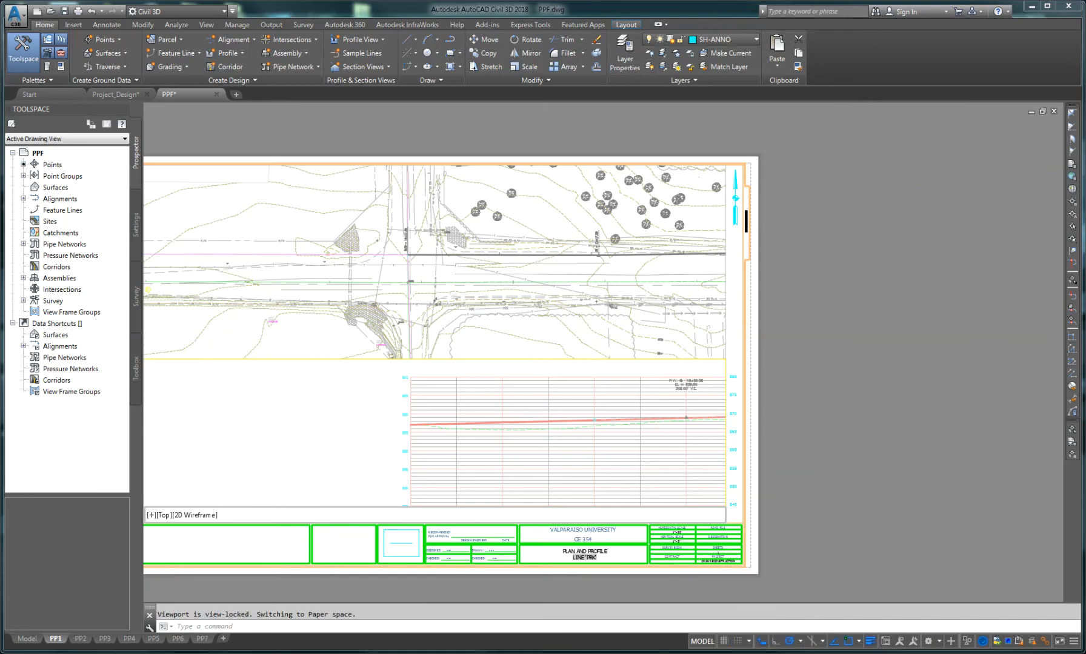
pyautogui.scroll(-2, 435, 516)
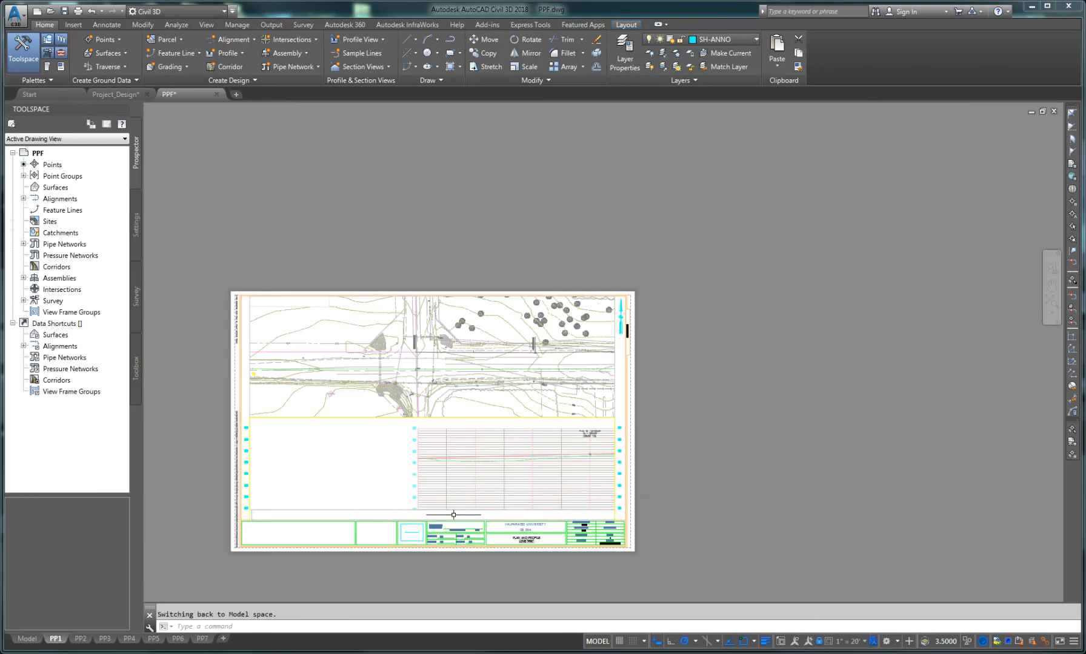
pyautogui.scroll(-2, 453, 514)
pyautogui.scroll(2, 445, 518)
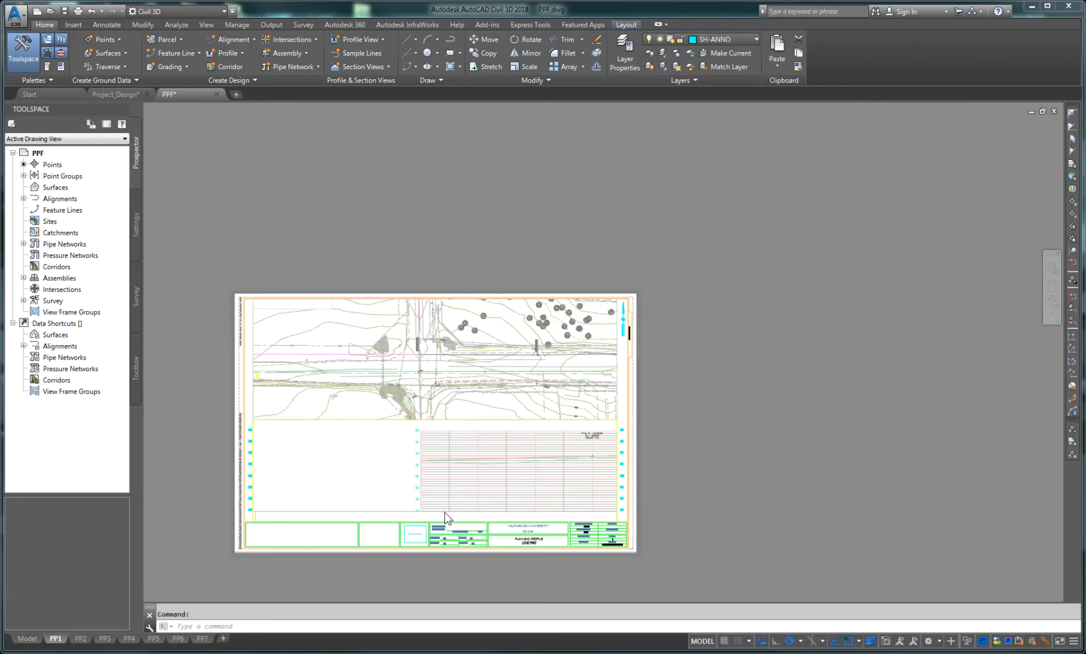
pyautogui.scroll(2, 447, 517)
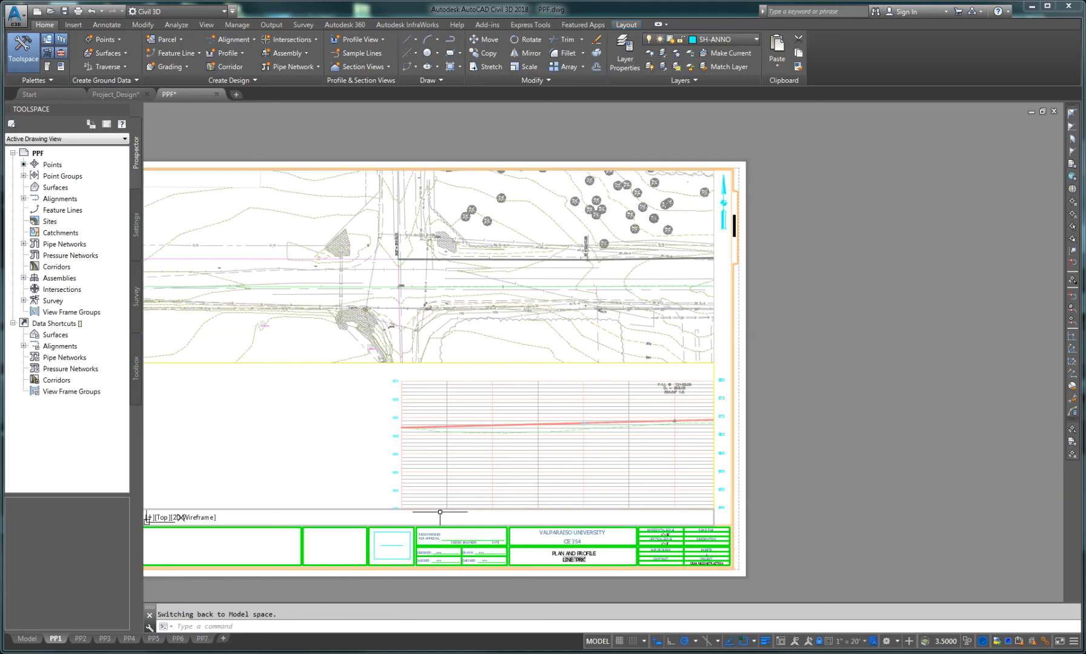
# Step: Unlock the narrow viewport's display so its view can be changed
pyautogui.click(818, 642)
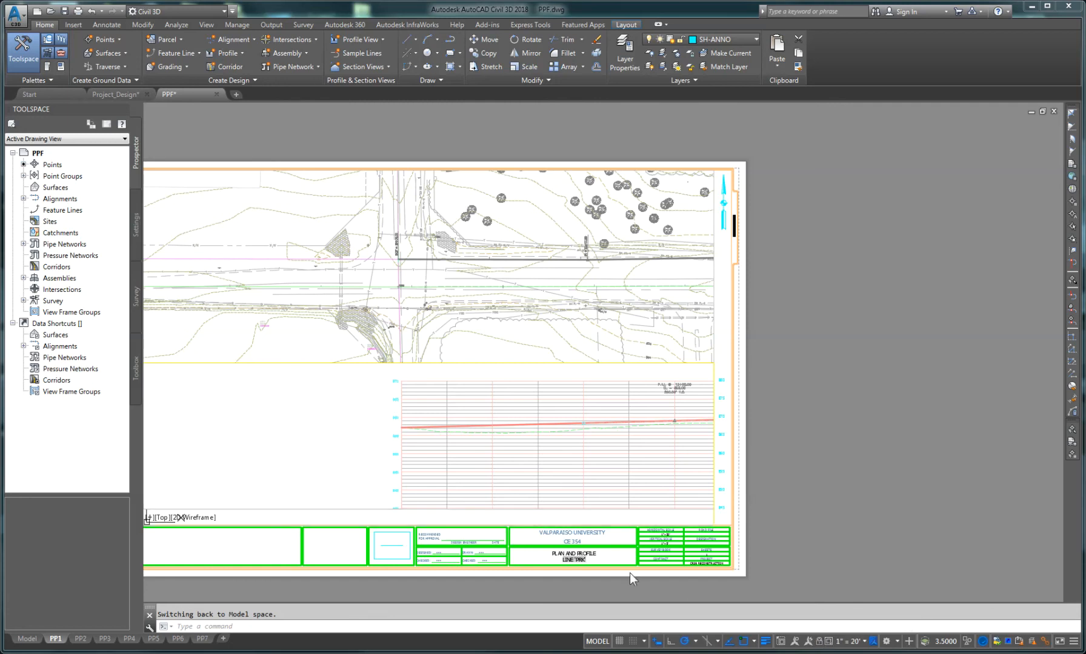
pyautogui.click(448, 516)
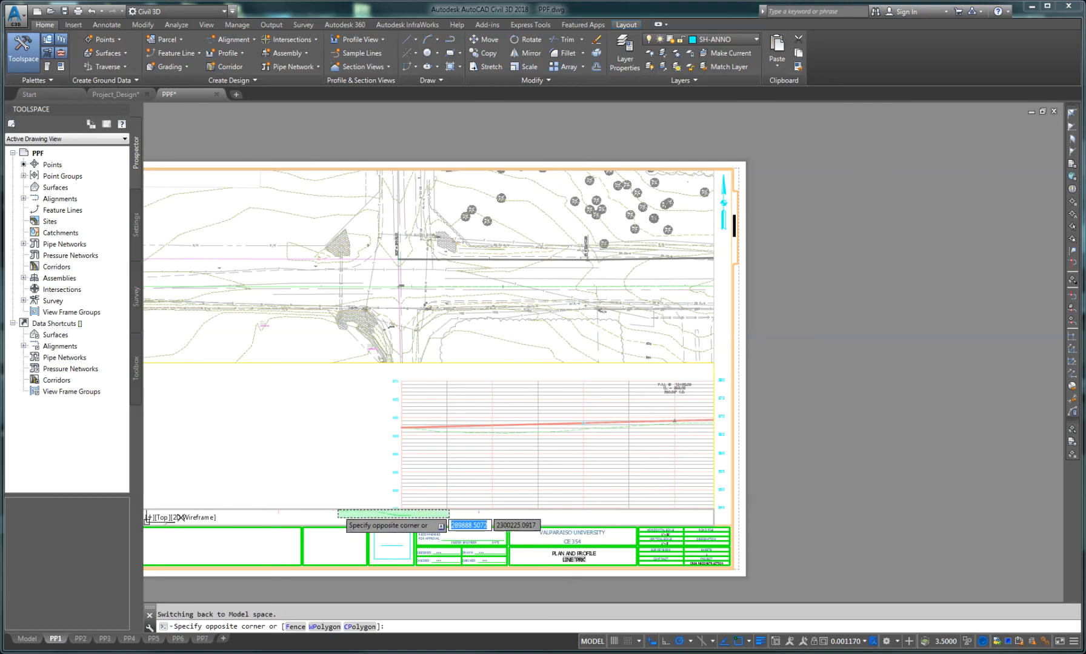
pyautogui.moveTo(328, 520); pyautogui.dragTo(376, 518, button='middle')
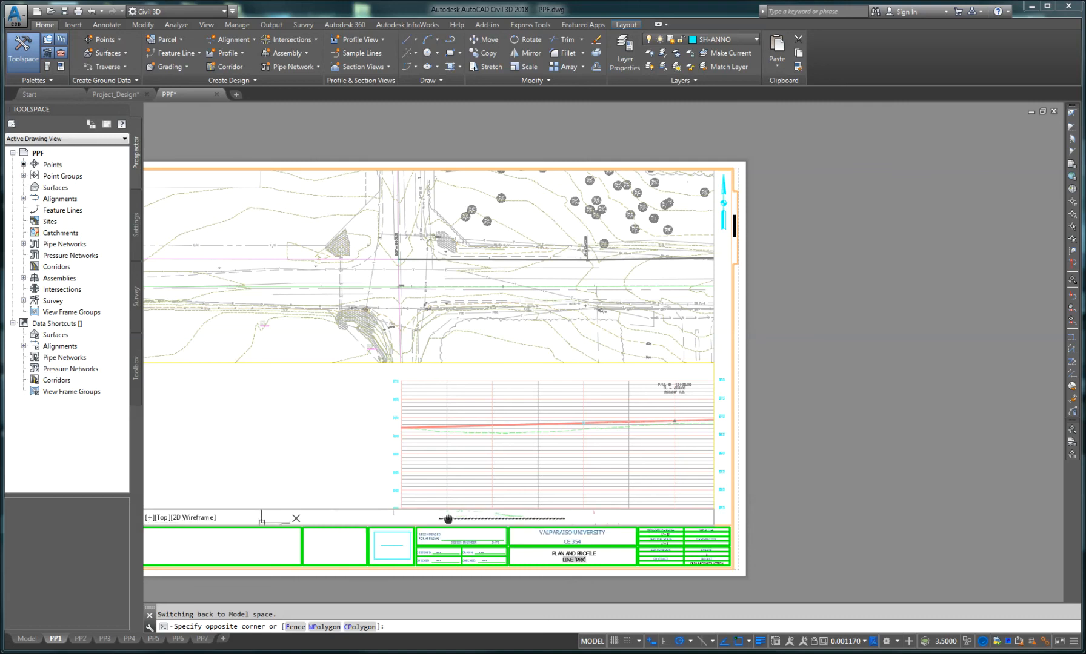
pyautogui.press('Escape')
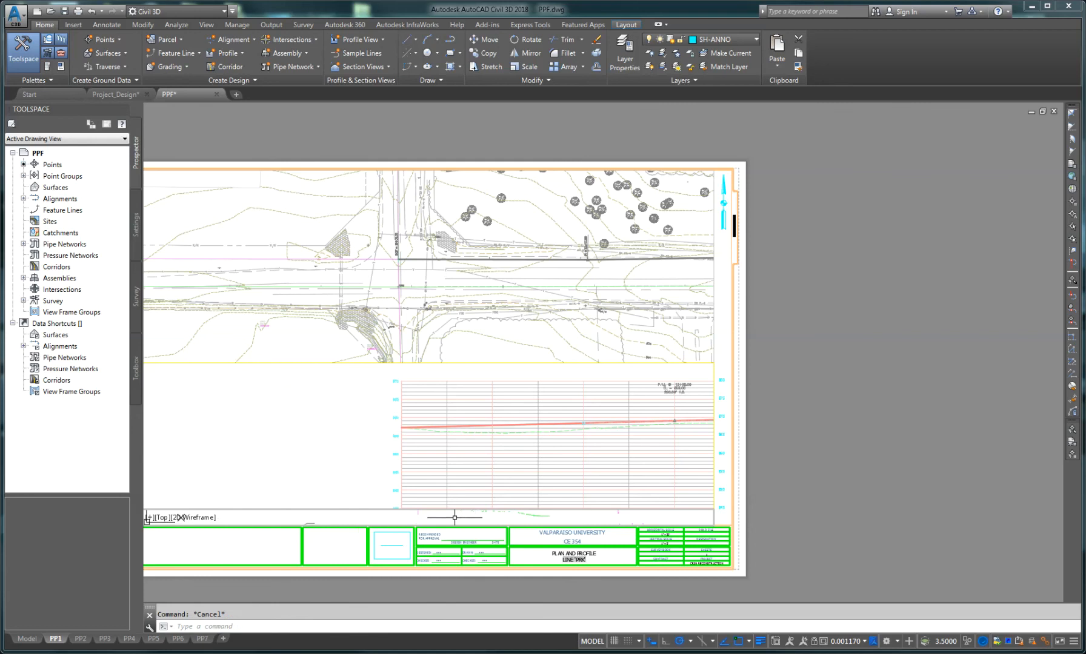
# Step: Pan and zoom inside the narrow viewport to bring the PRK profile's station labels into view
pyautogui.moveTo(419, 516); pyautogui.dragTo(506, 517, button='middle')
pyautogui.scroll(-2, 497, 517)
pyautogui.moveTo(443, 517); pyautogui.dragTo(483, 516, button='middle')
pyautogui.scroll(2, 506, 518)
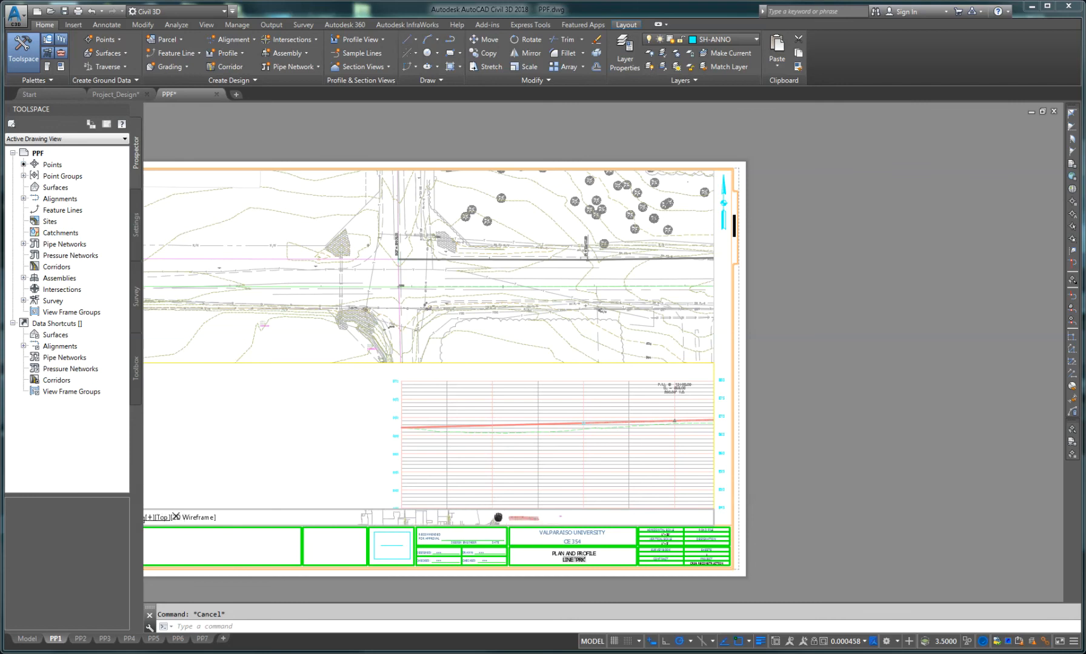
pyautogui.scroll(2, 498, 519)
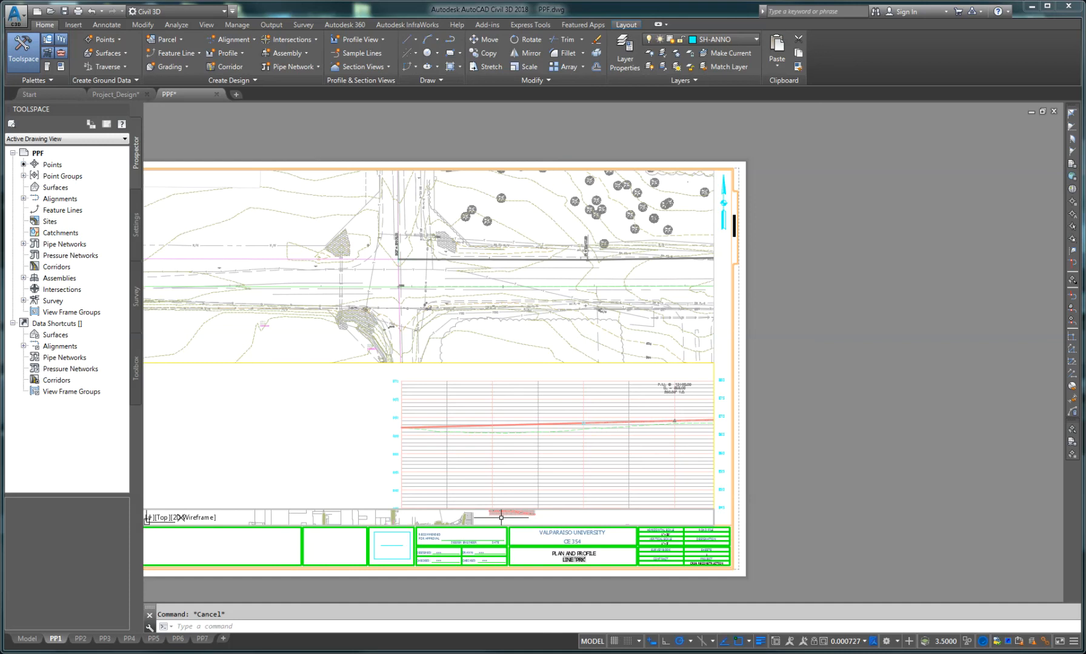
pyautogui.scroll(2, 497, 518)
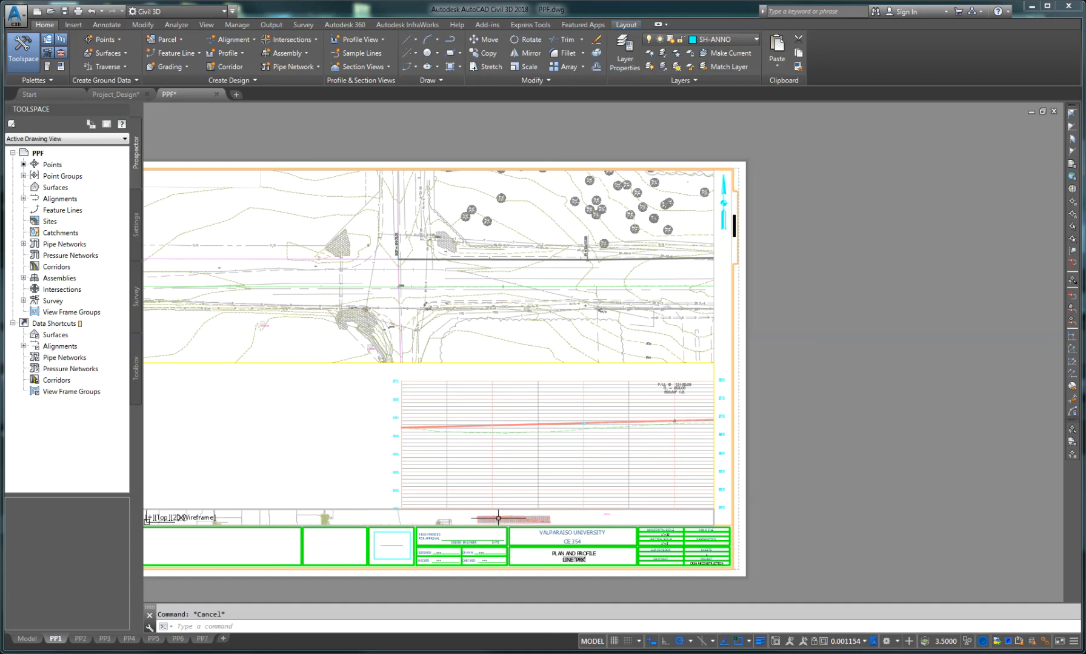
pyautogui.scroll(4, 493, 517)
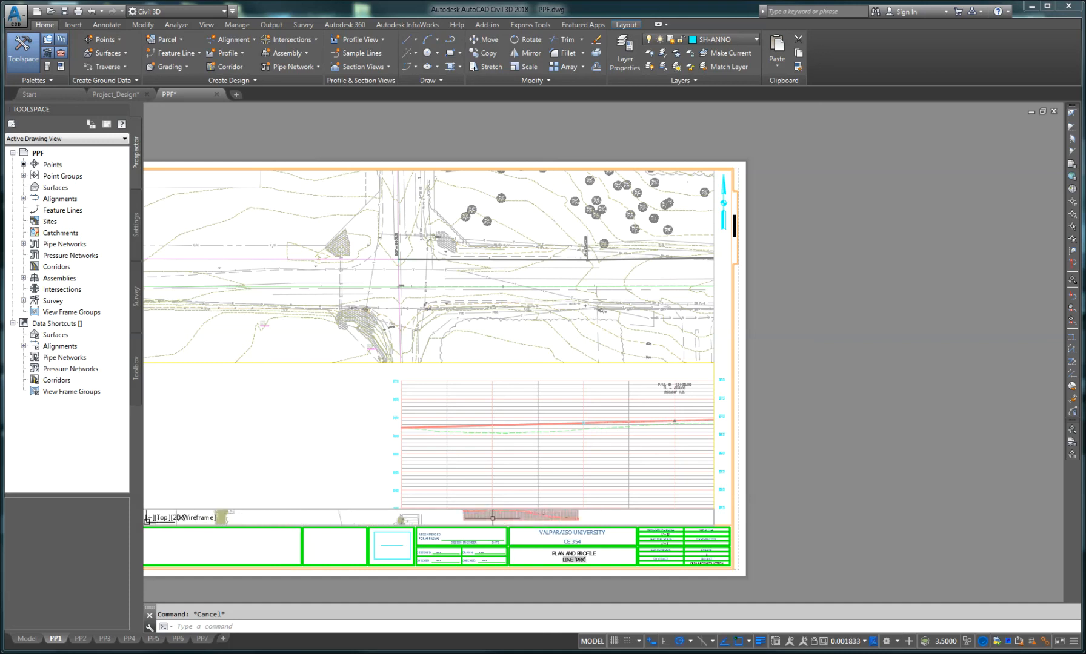
pyautogui.scroll(2, 485, 520)
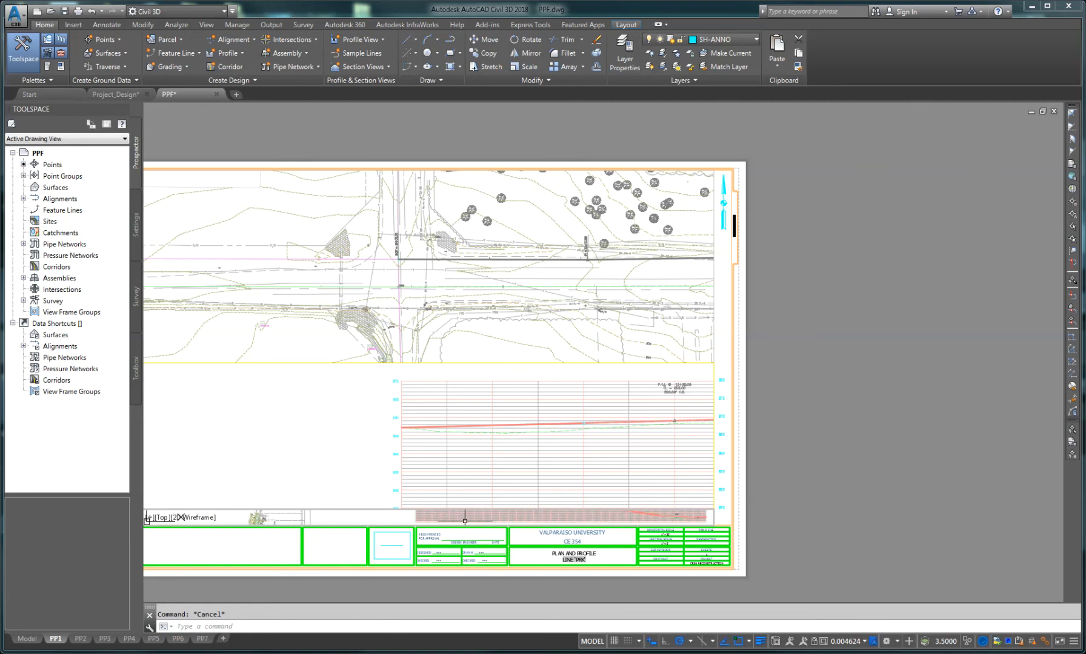
pyautogui.scroll(2, 455, 518)
pyautogui.scroll(2, 426, 519)
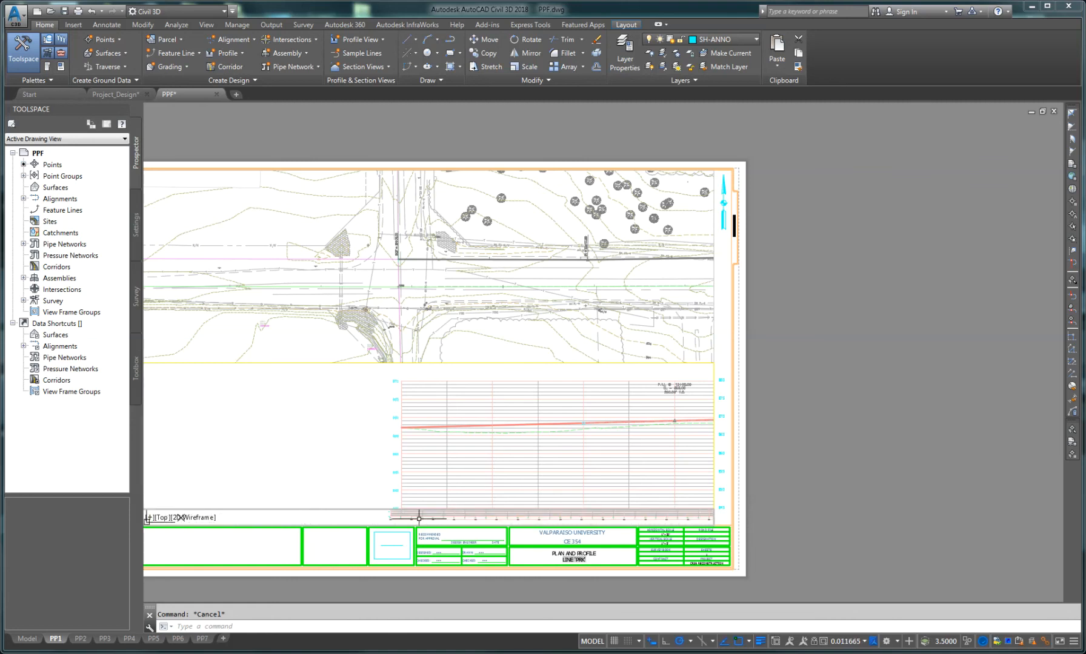
pyautogui.scroll(2, 403, 520)
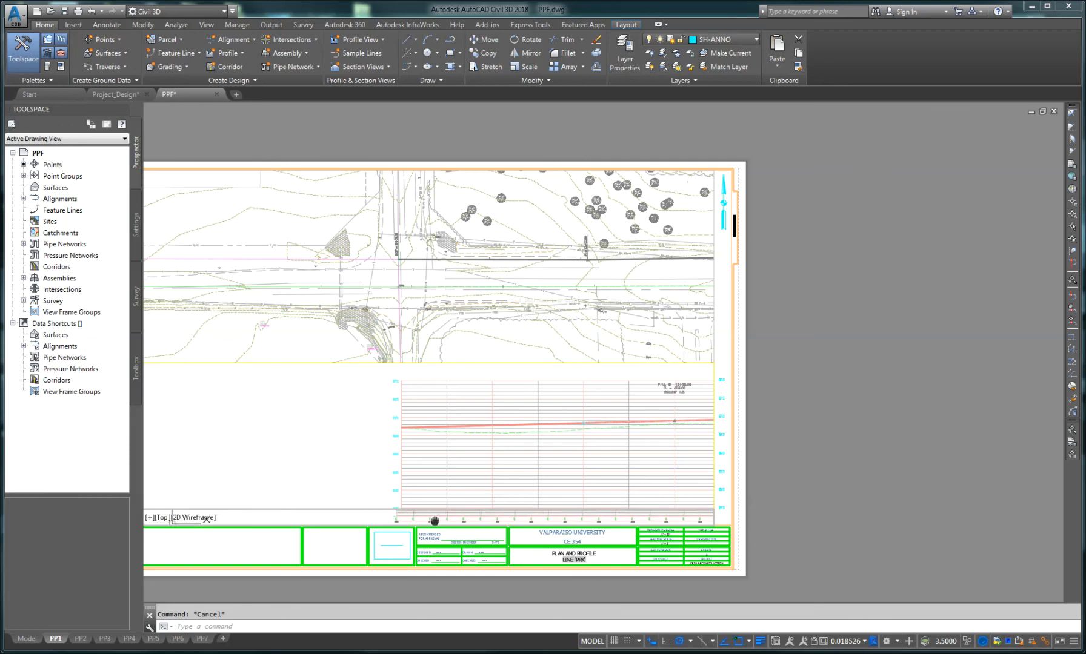
pyautogui.scroll(2, 429, 518)
pyautogui.moveTo(429, 518); pyautogui.dragTo(451, 516, button='middle')
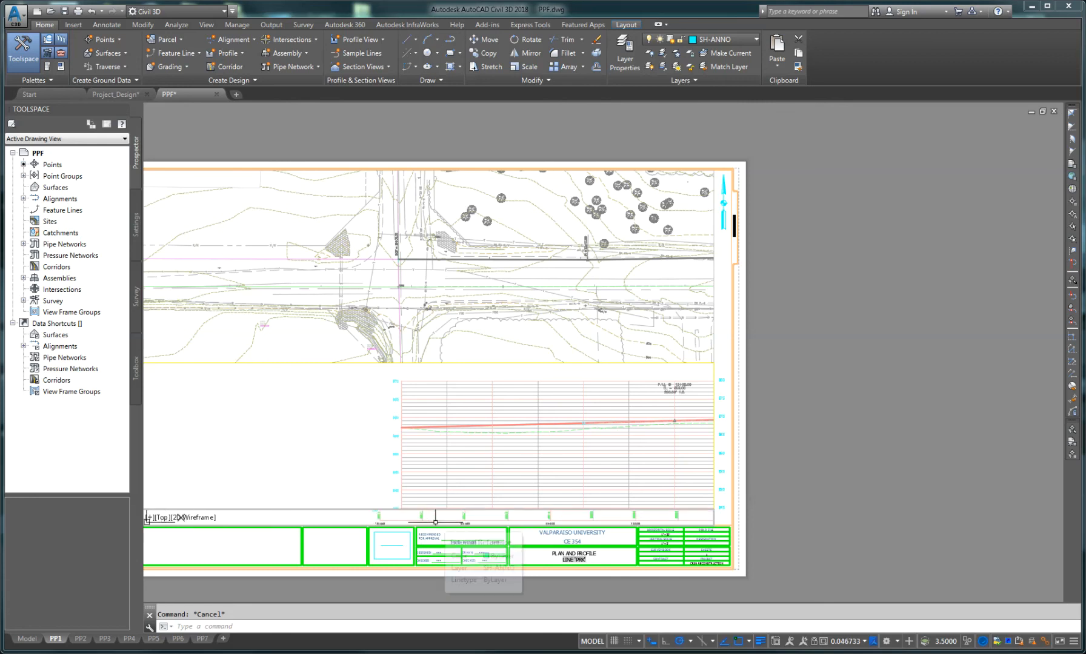
pyautogui.scroll(2, 451, 518)
pyautogui.moveTo(463, 519); pyautogui.dragTo(459, 517, button='middle')
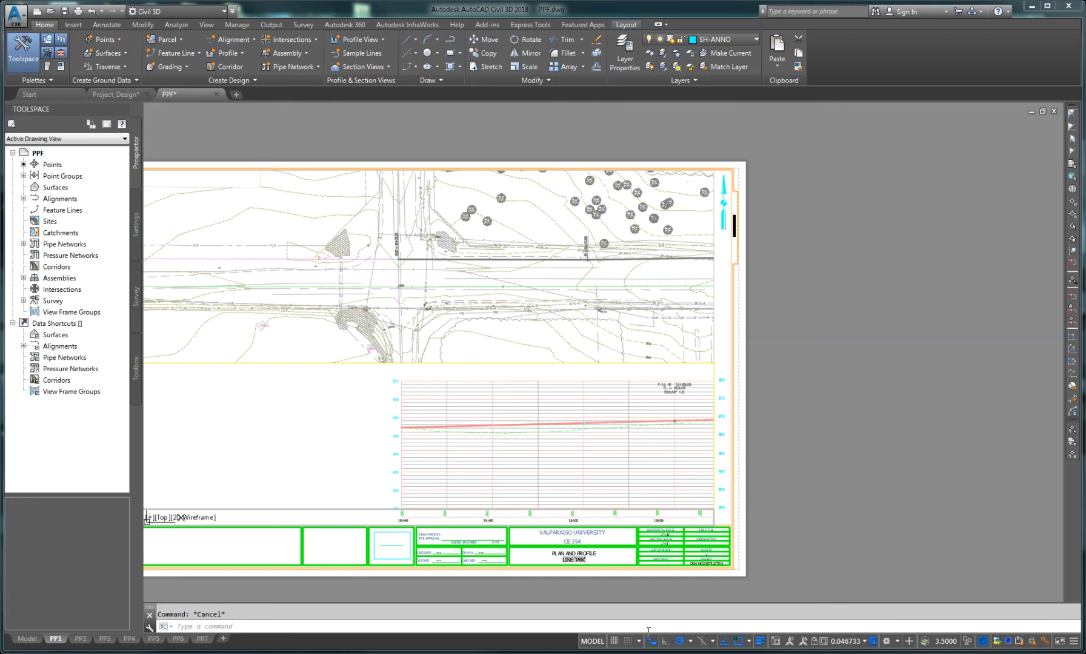
# Step: Set the narrow viewport's scale to 1" = 20' and return to paper space
pyautogui.click(853, 642)
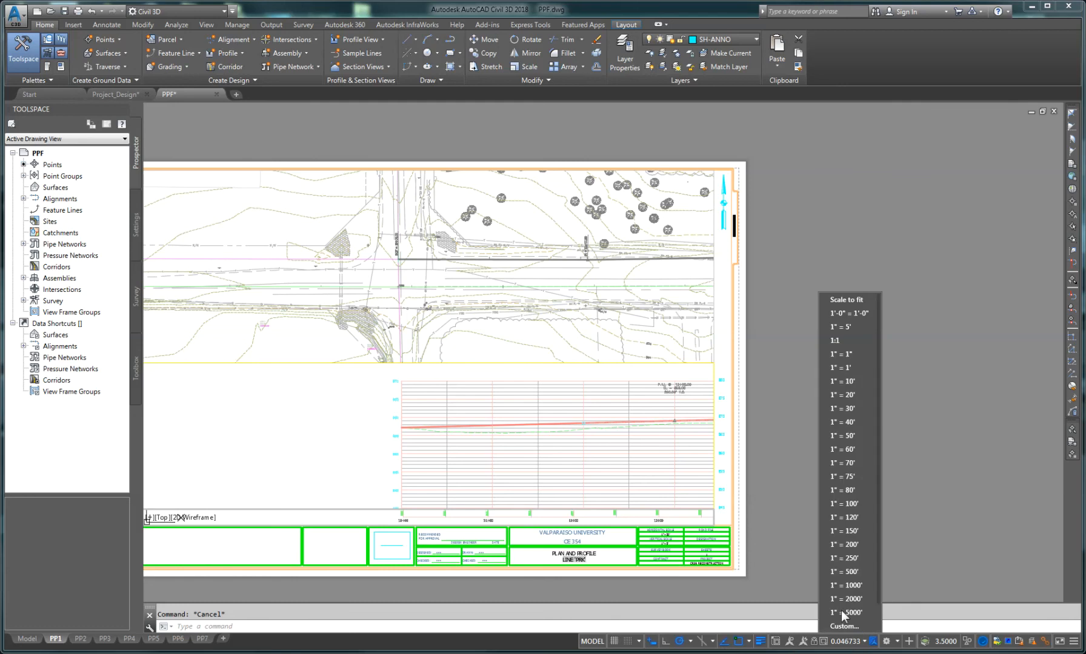
pyautogui.click(848, 396)
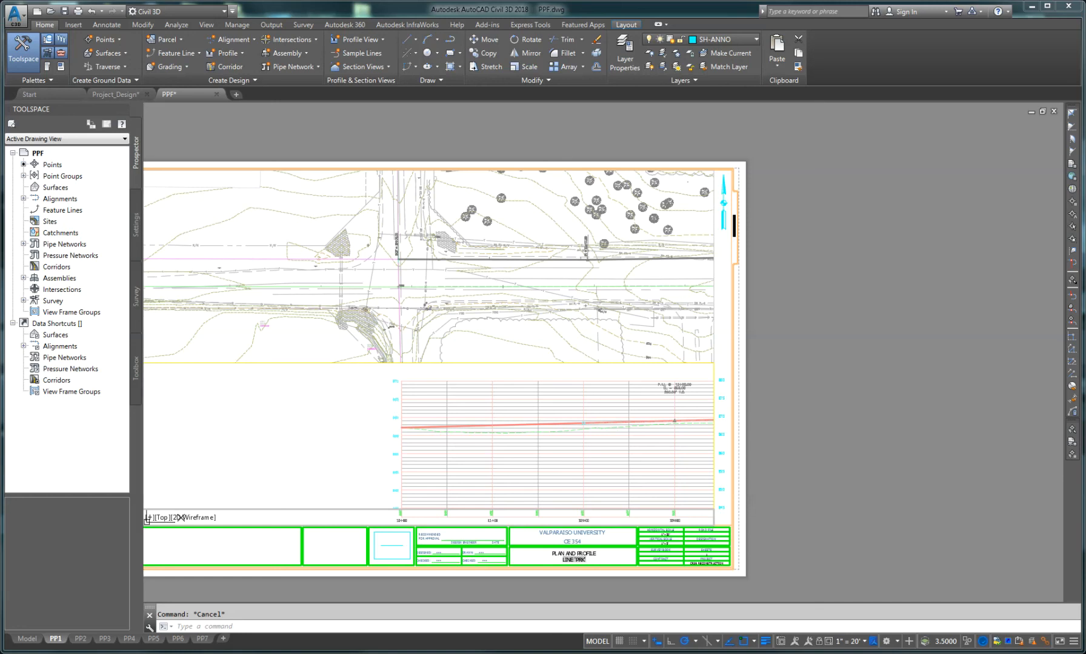
pyautogui.write('ps')
pyautogui.press('Return')
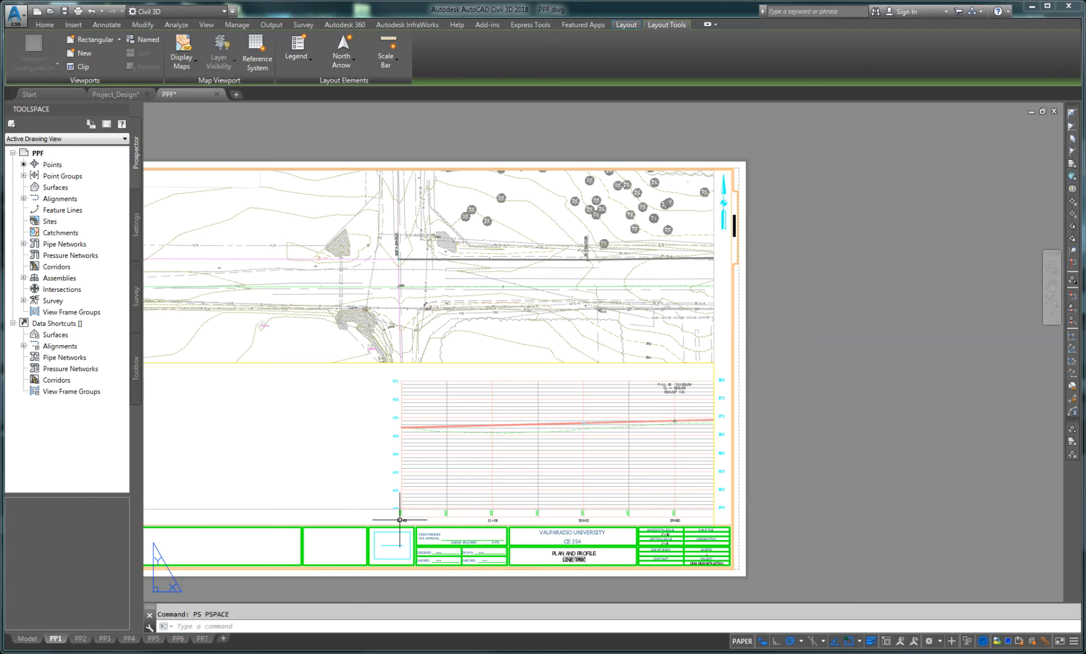
# Step: Zoom and pan around sheet PP1 to inspect the station labels against the profile grid and plan
pyautogui.scroll(5, 407, 521)
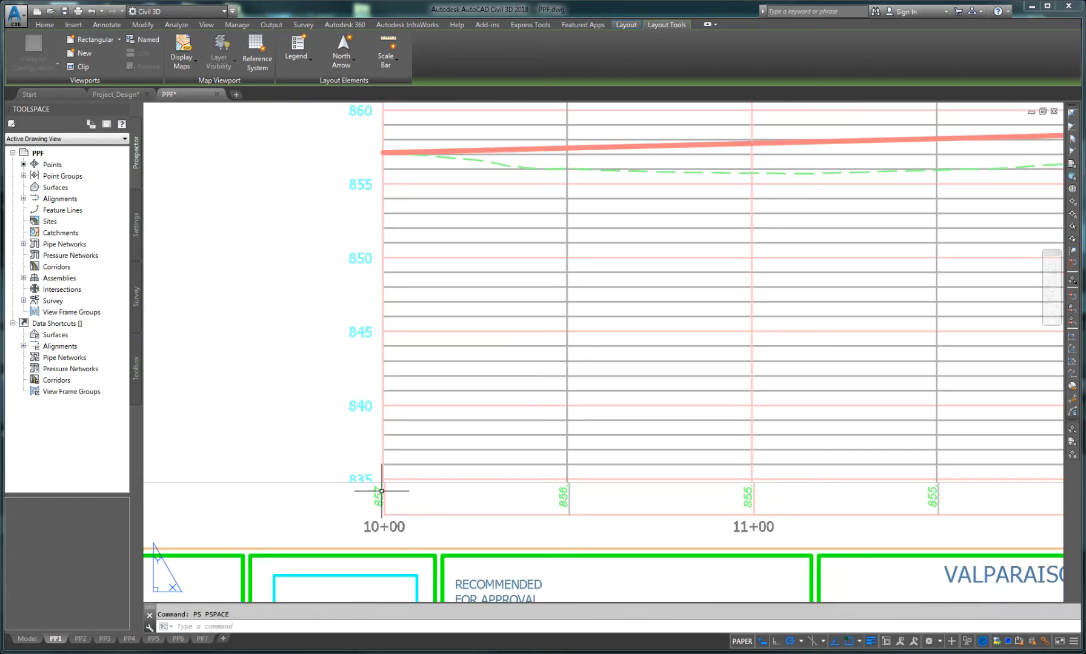
pyautogui.moveTo(400, 513); pyautogui.dragTo(354, 483, button='middle')
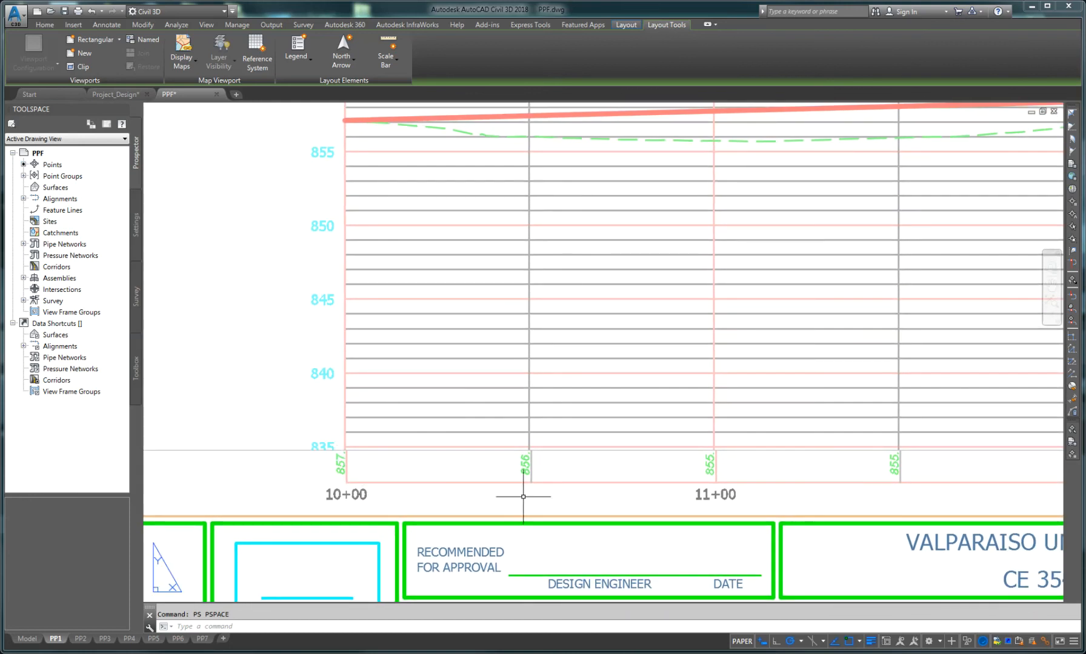
pyautogui.scroll(-2, 494, 483)
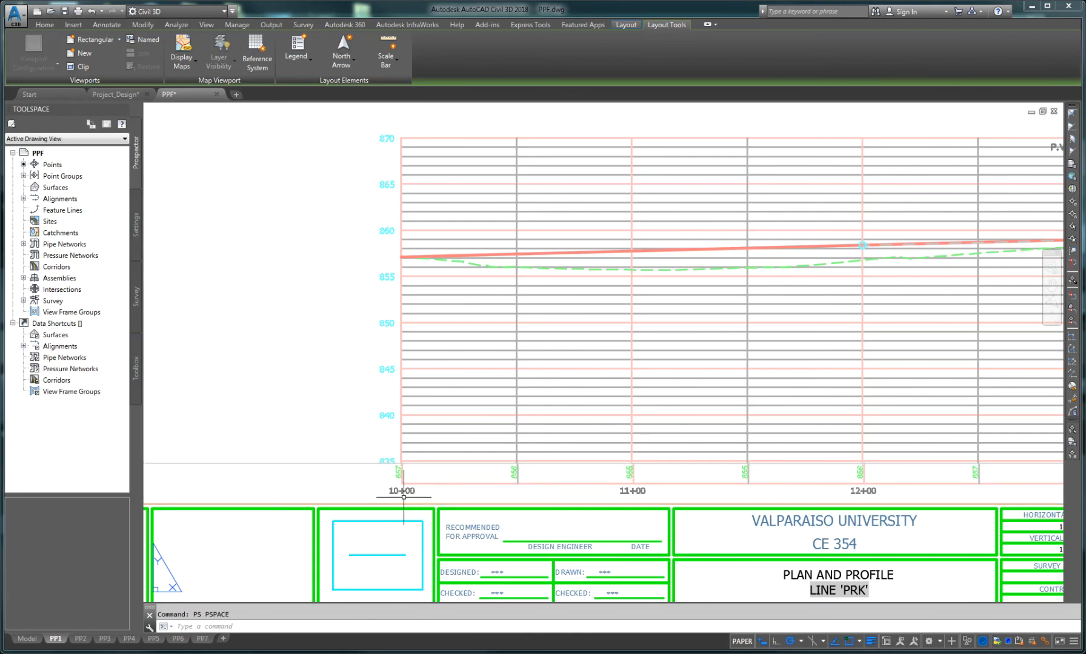
pyautogui.scroll(-2, 474, 486)
pyautogui.scroll(-2, 475, 488)
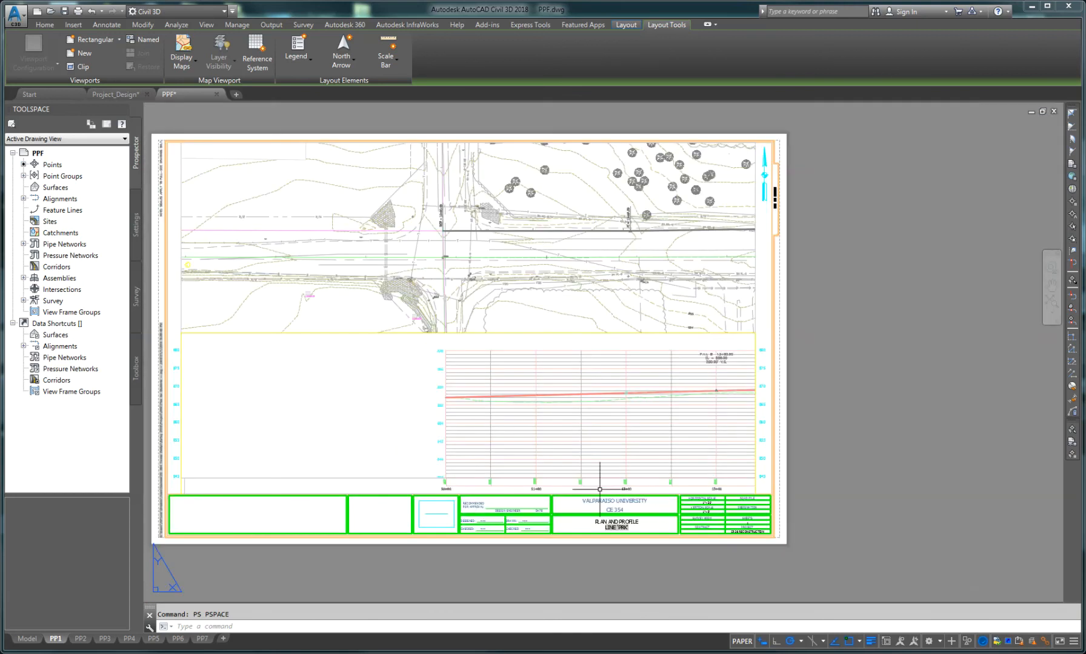
pyautogui.moveTo(685, 461); pyautogui.dragTo(594, 453, button='middle')
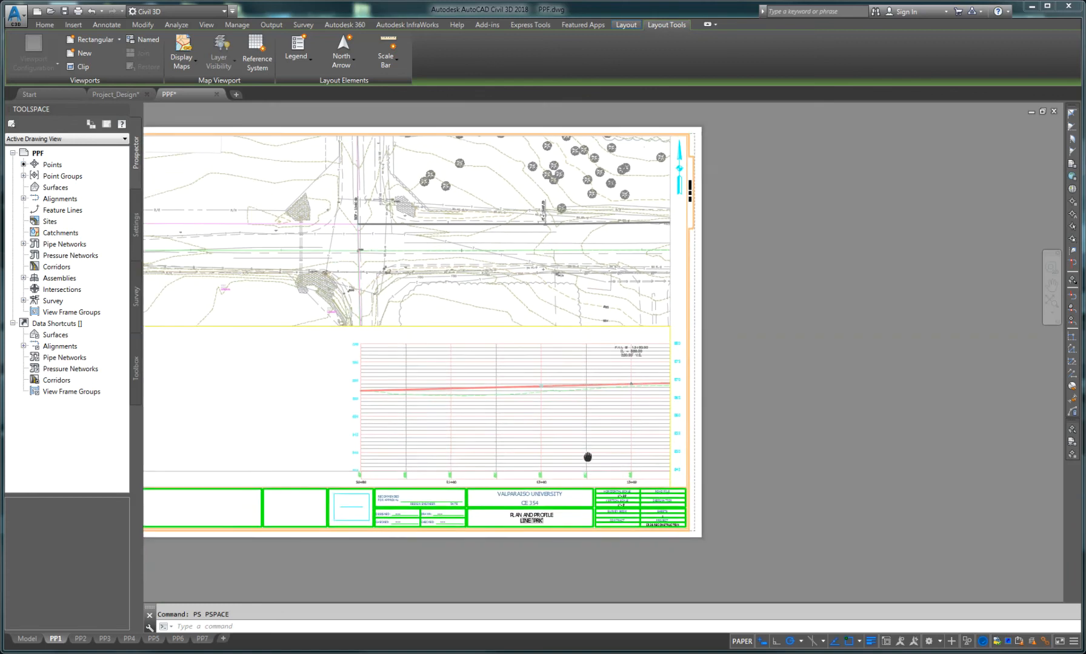
pyautogui.scroll(6, 557, 239)
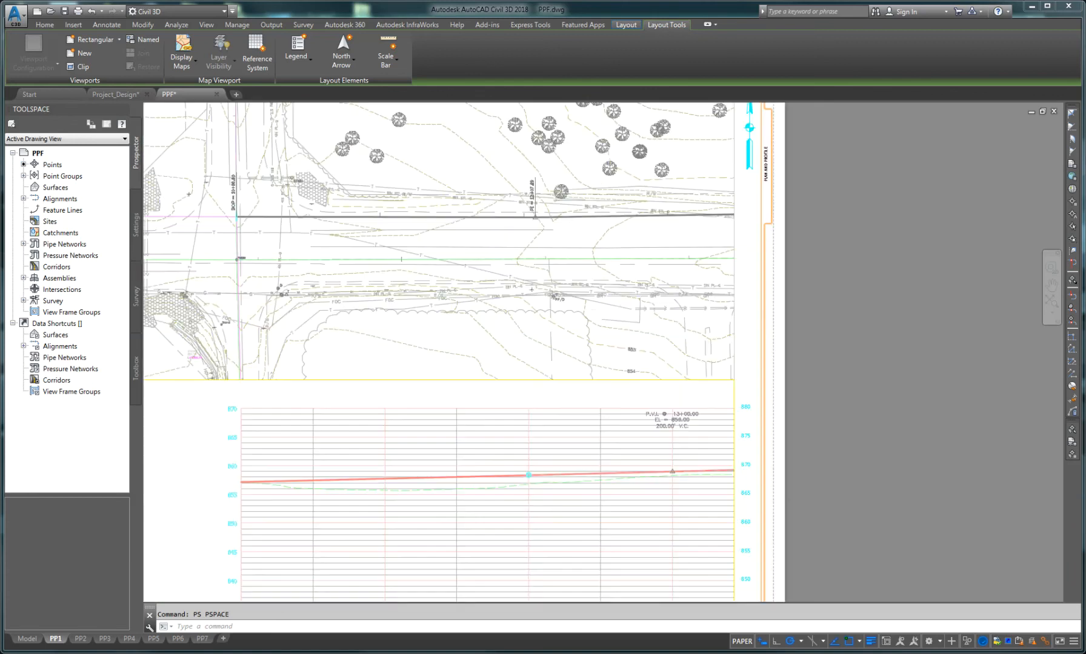
pyautogui.scroll(-2, 470, 247)
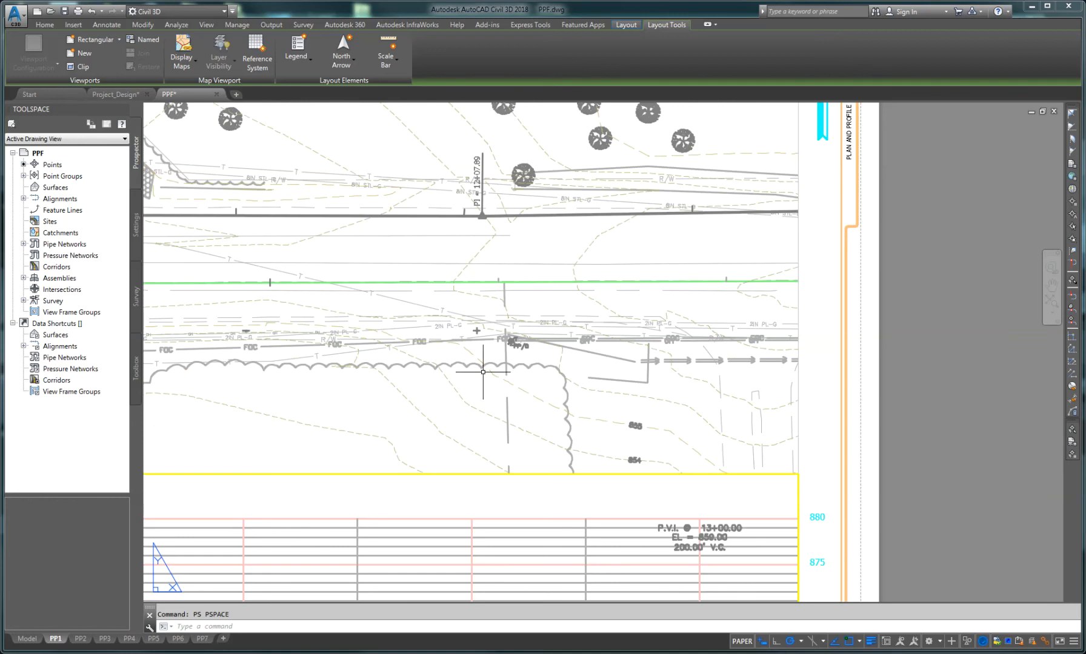
pyautogui.moveTo(508, 511); pyautogui.dragTo(506, 220, button='middle')
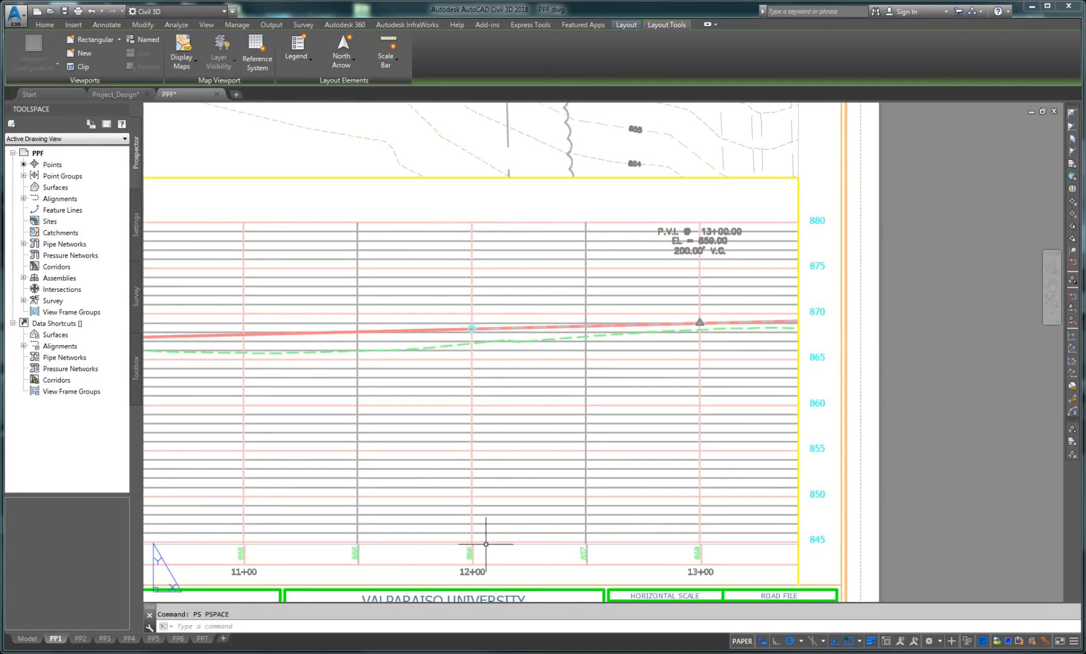
pyautogui.scroll(-4, 487, 328)
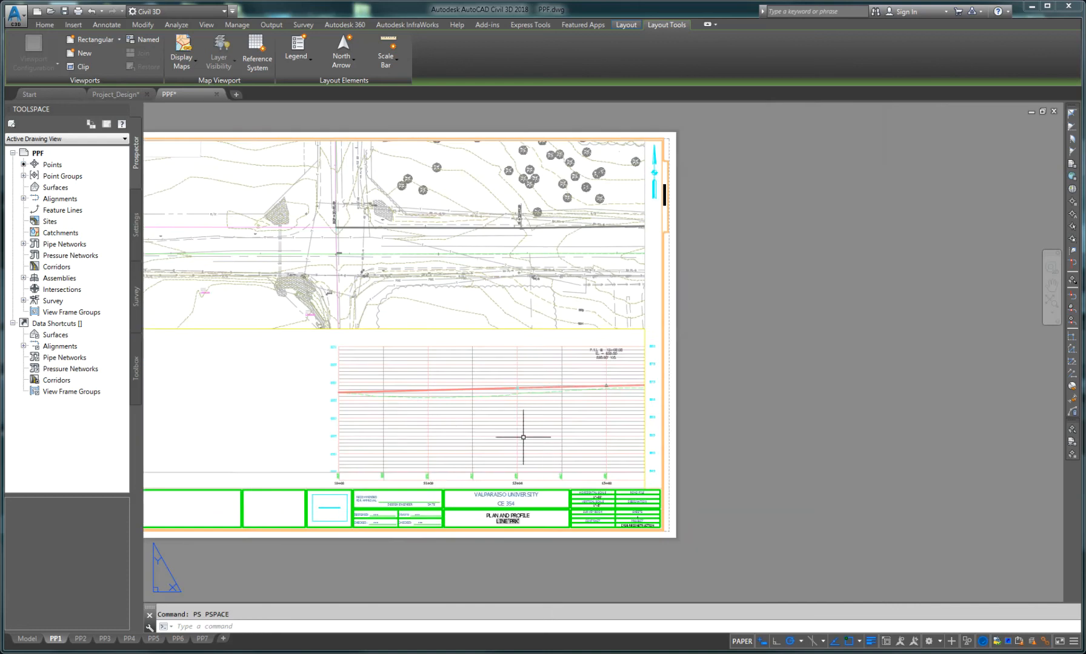
pyautogui.moveTo(417, 409); pyautogui.dragTo(498, 446, button='middle')
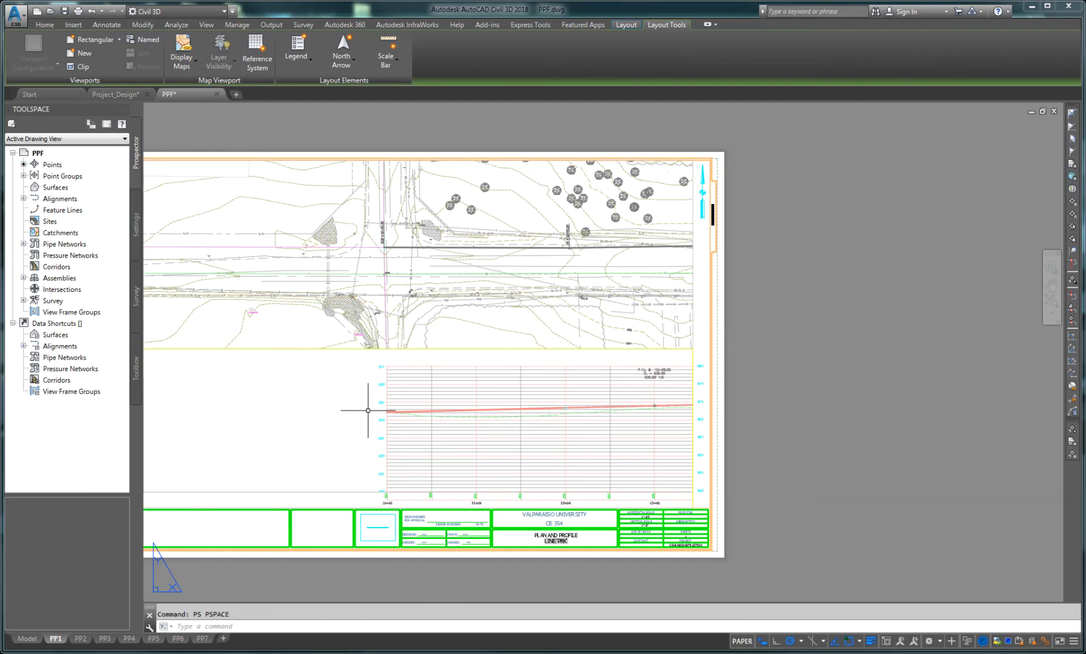
# Step: Switch to sheet PP2 and zoom into its title block and profile area
pyautogui.click(84, 637)
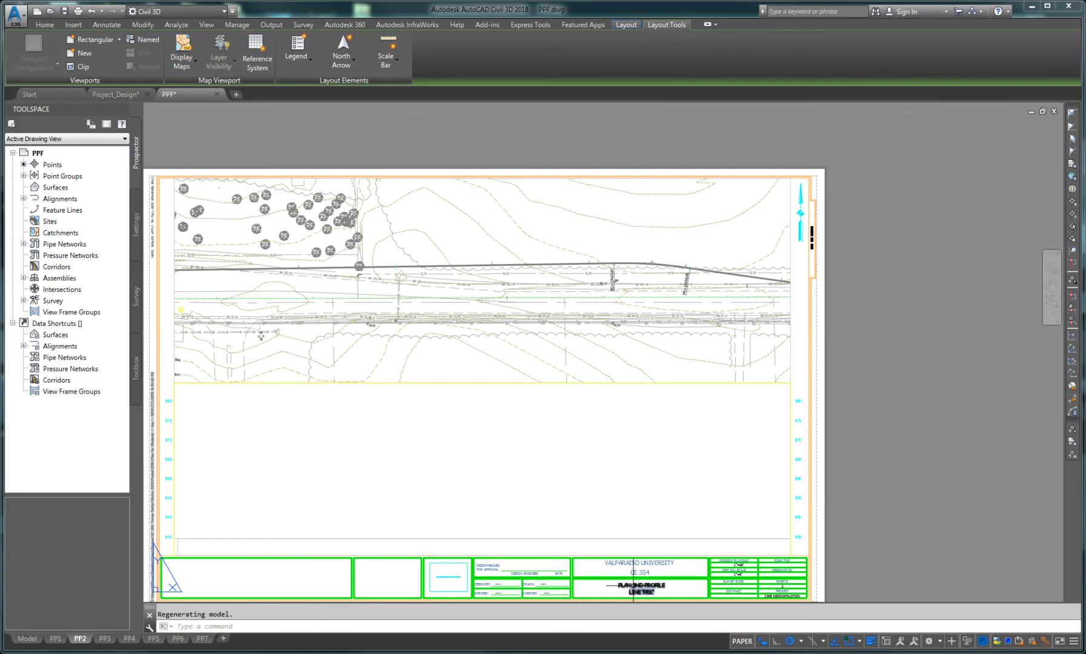
pyautogui.scroll(4, 628, 583)
pyautogui.moveTo(606, 573); pyautogui.dragTo(563, 463, button='middle')
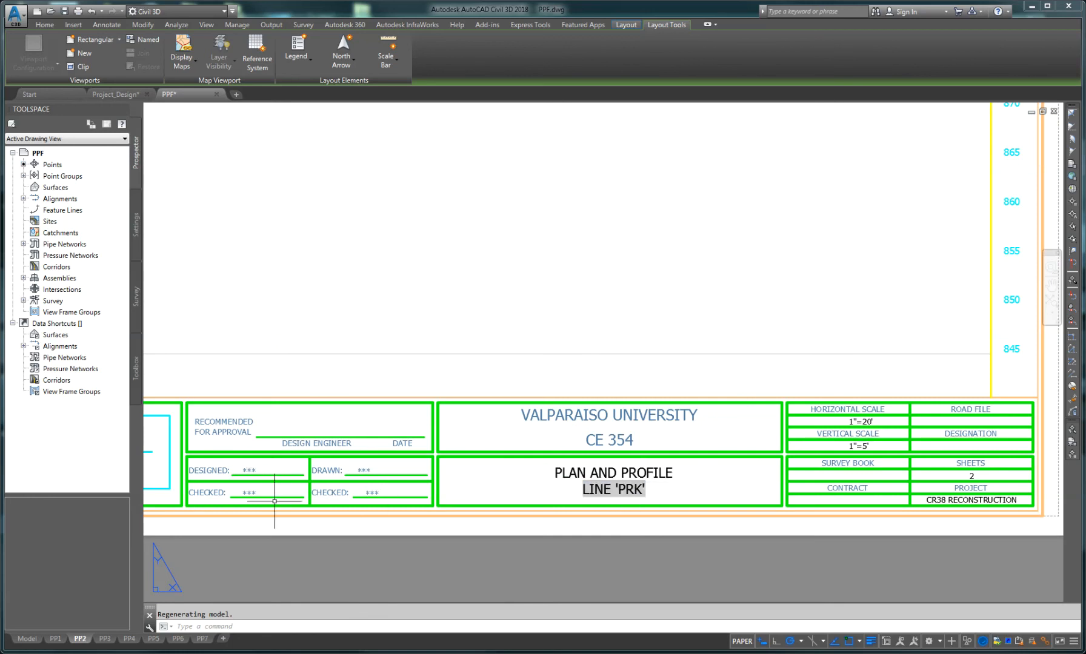
# Step: Zoom and pan around sheet PP2 to inspect its plan and profile layout
pyautogui.moveTo(777, 464); pyautogui.dragTo(553, 480, button='middle')
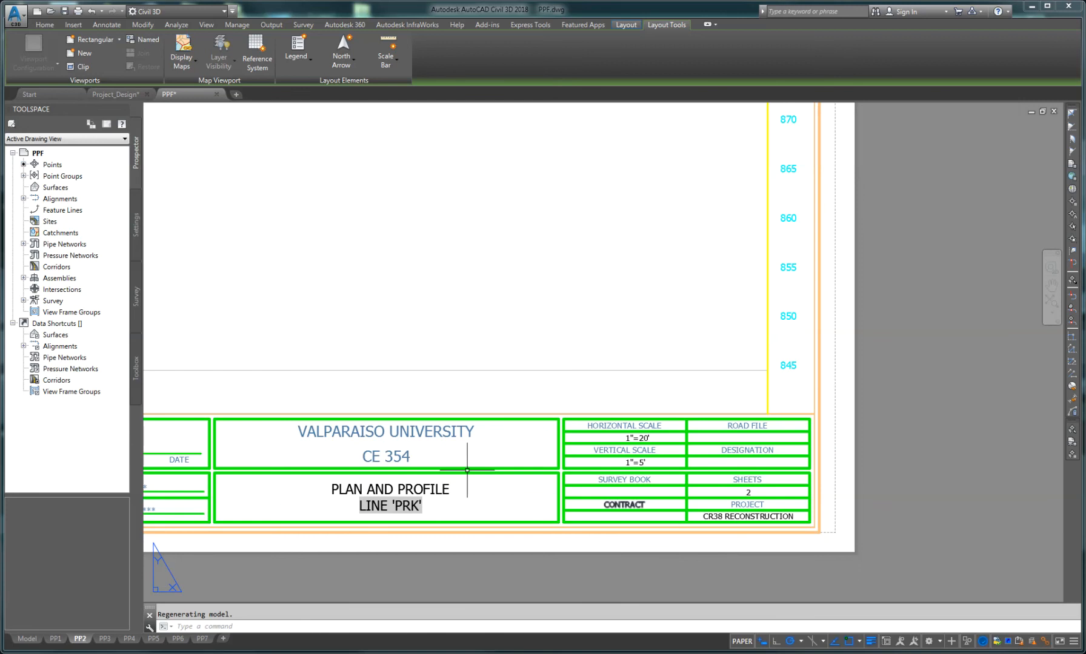
pyautogui.scroll(-4, 391, 436)
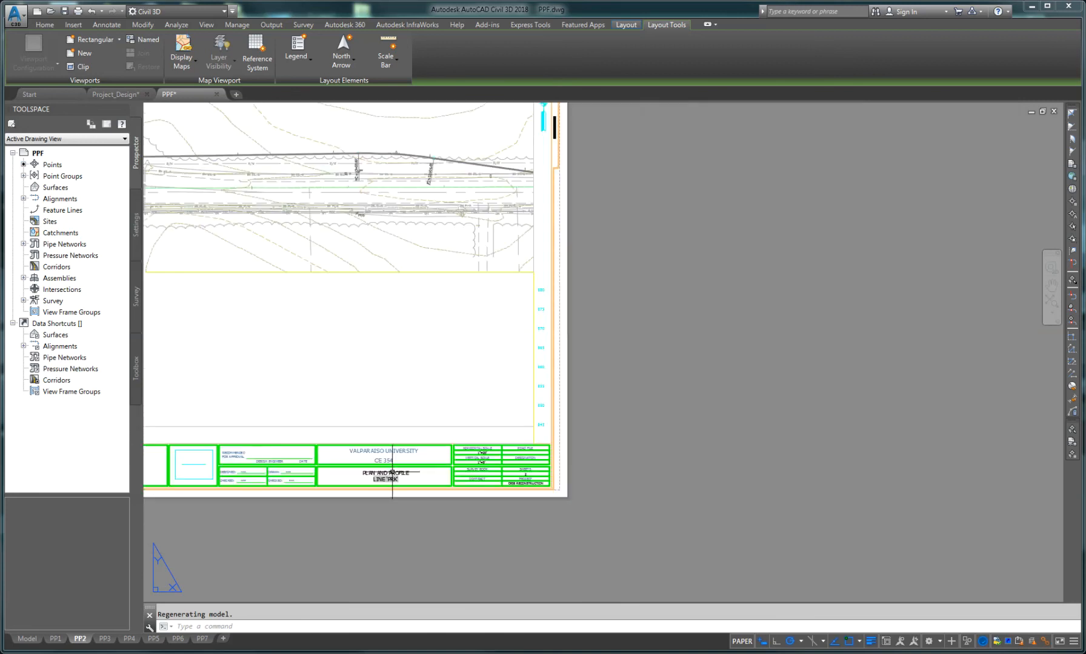
pyautogui.moveTo(369, 355); pyautogui.dragTo(586, 443, button='middle')
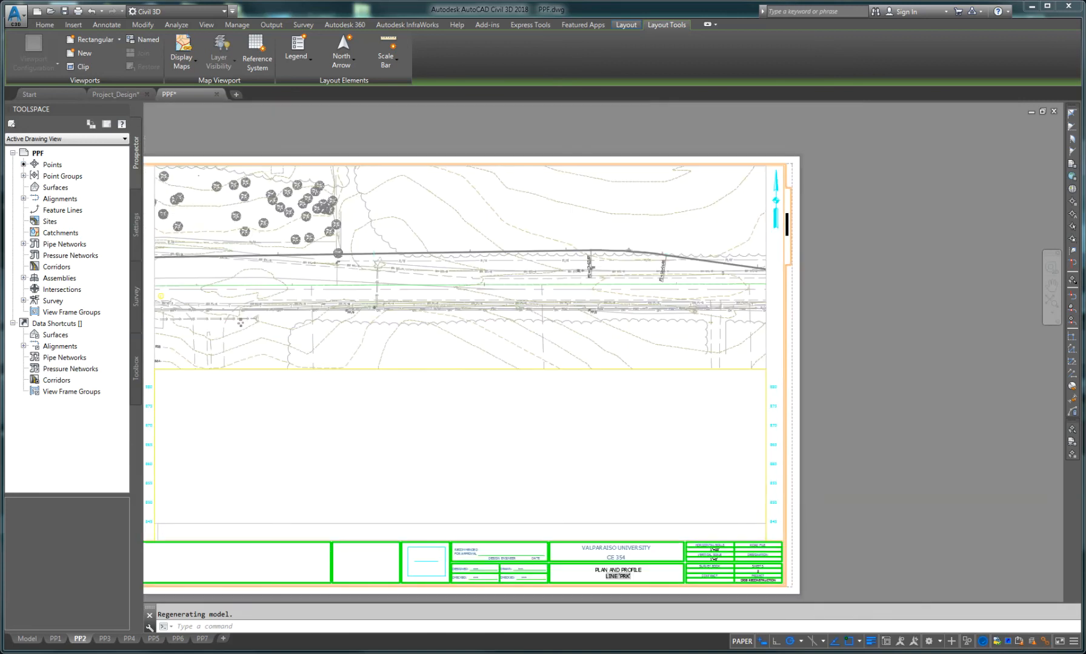
pyautogui.scroll(-2, 490, 447)
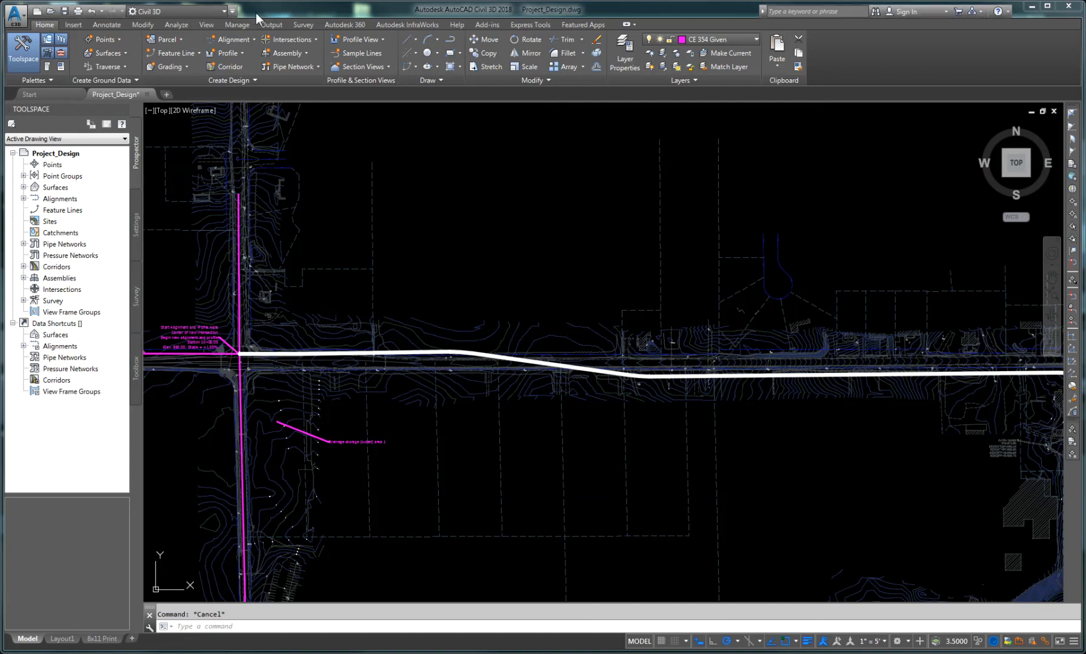
# Step: Start a new corridor along alignment PRK with the Standard corridor style and the Layout (1) profile
pyautogui.click(230, 66)
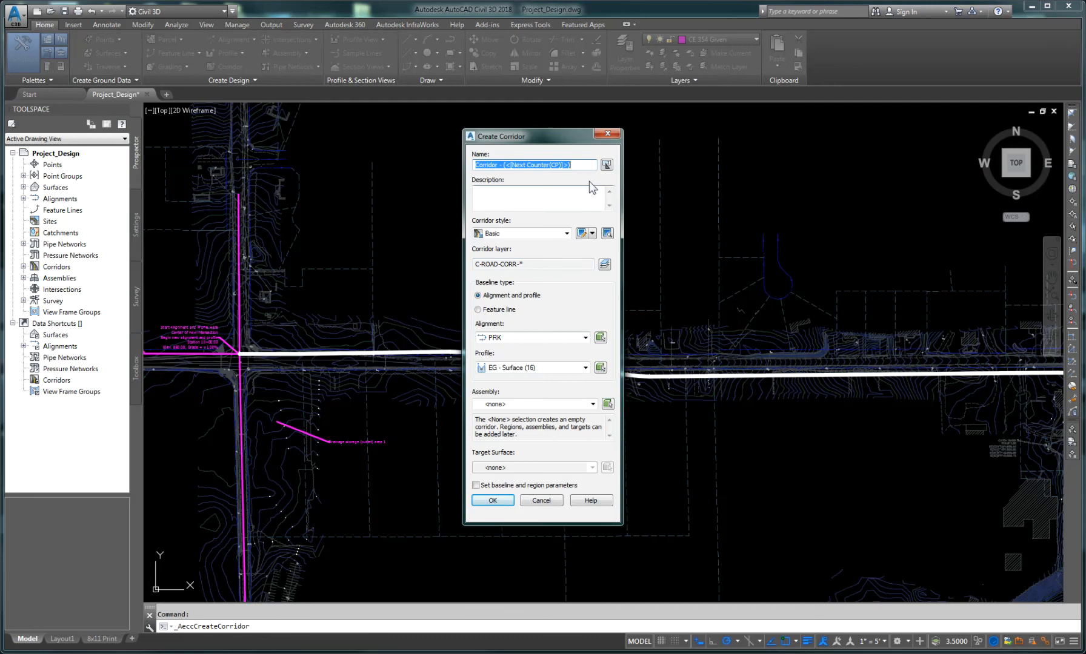
pyautogui.click(567, 234)
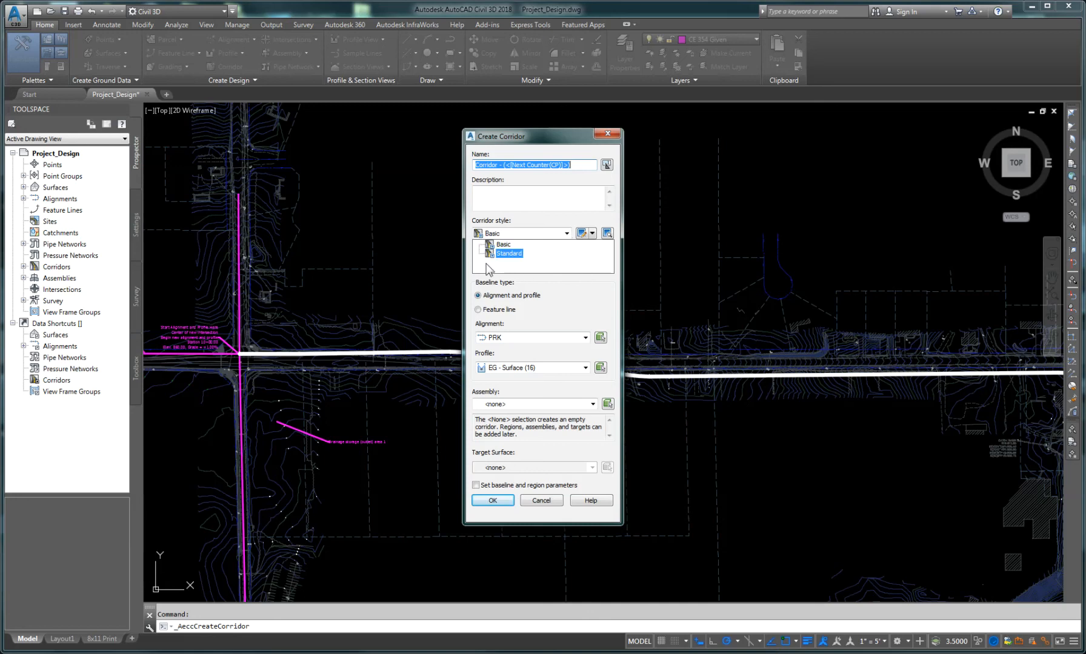
pyautogui.click(508, 253)
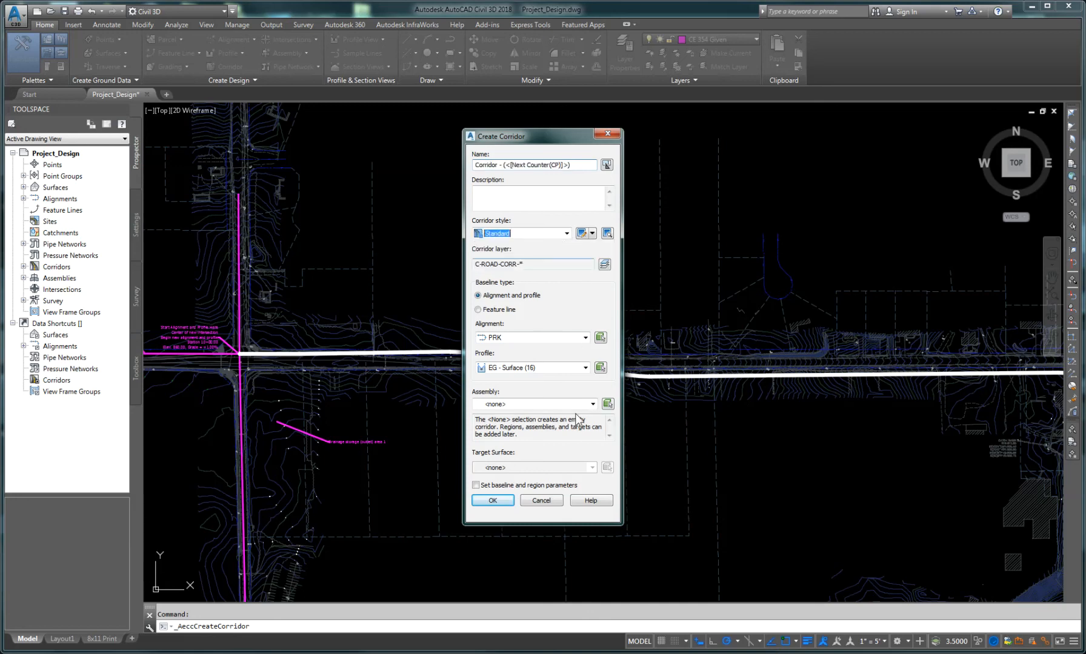
pyautogui.click(586, 368)
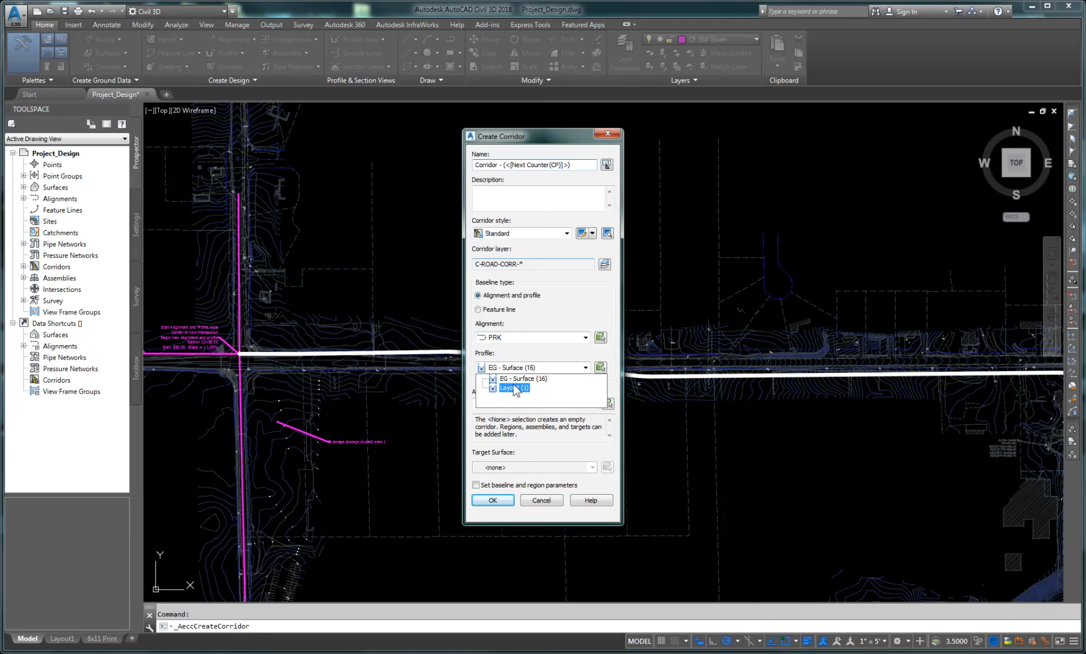
pyautogui.click(513, 386)
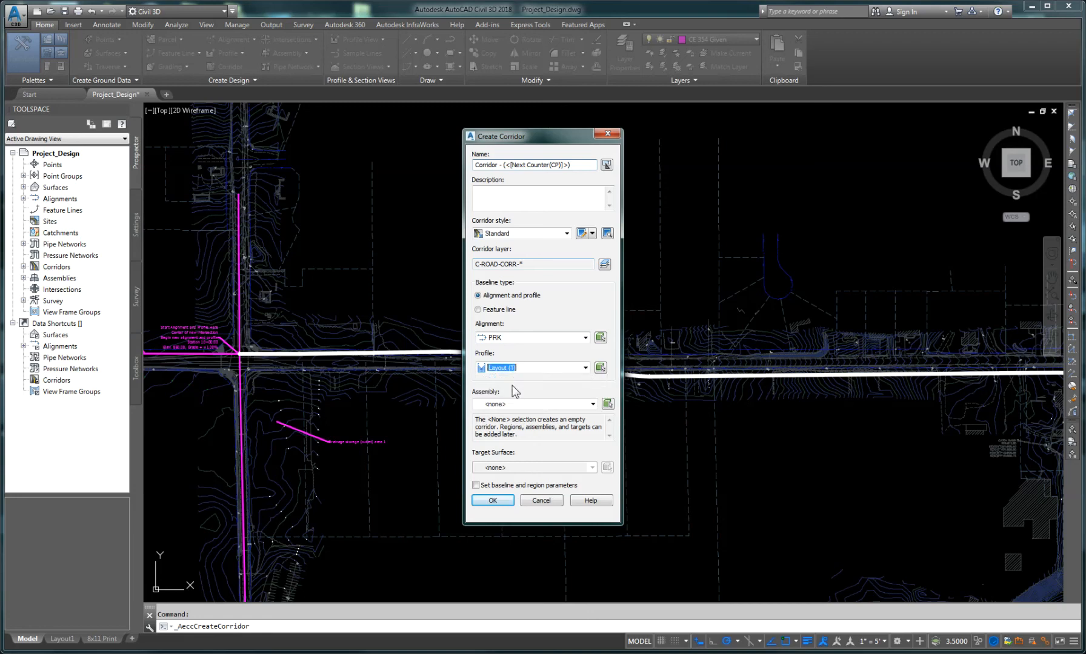
# Step: Choose assembly PRK West4 and target surface EG, then create the corridor with baseline and region parameters enabled
pyautogui.click(593, 405)
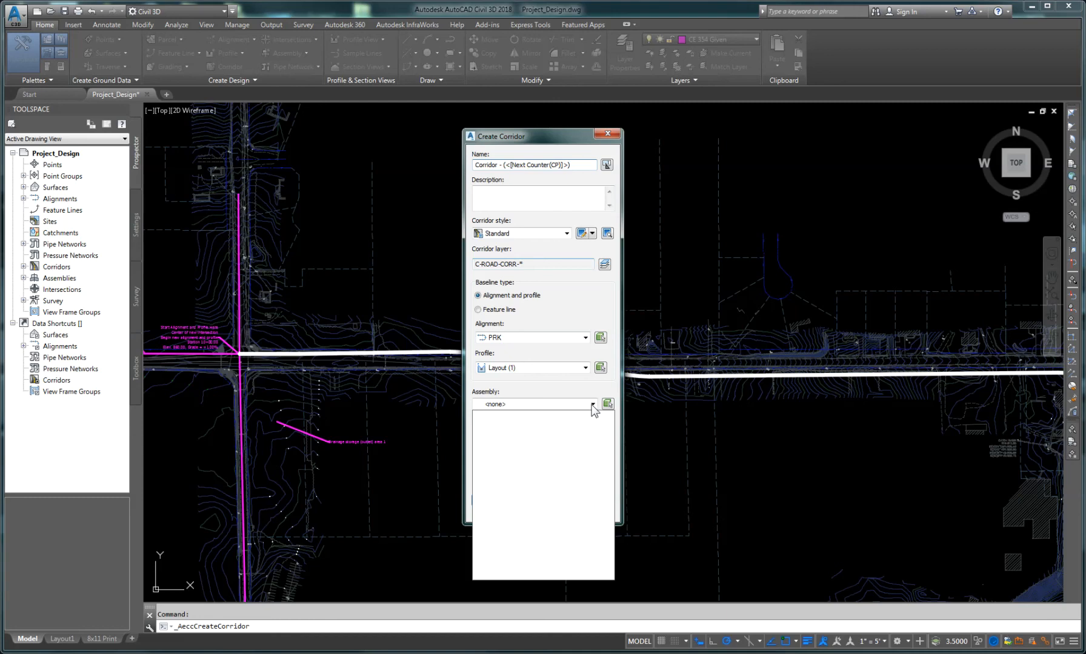
pyautogui.click(488, 414)
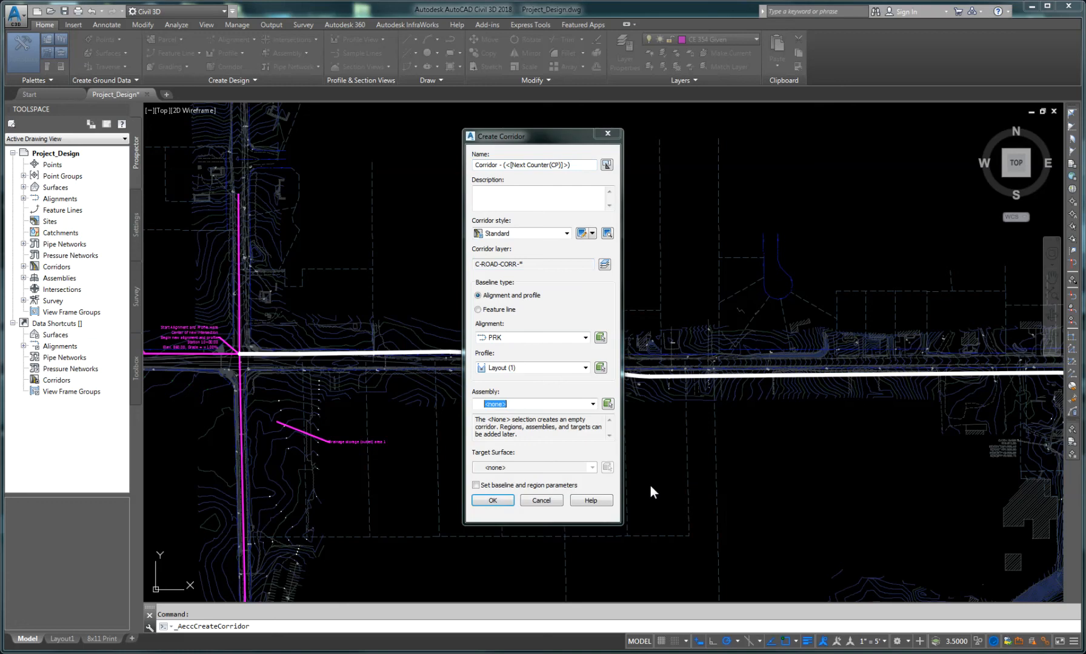
pyautogui.click(592, 405)
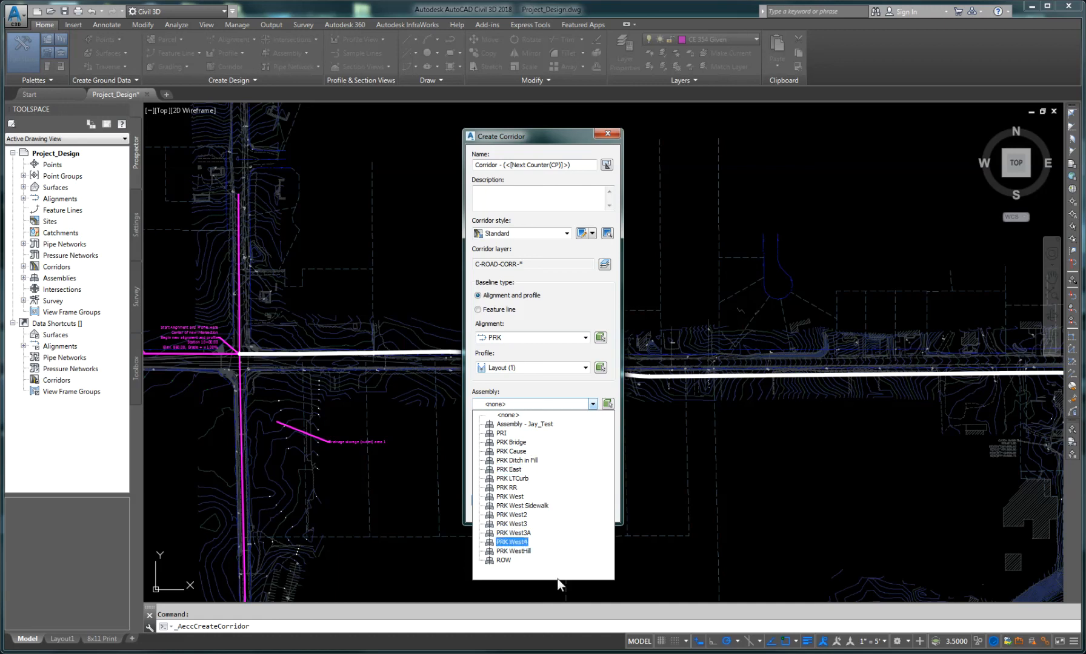
pyautogui.click(515, 542)
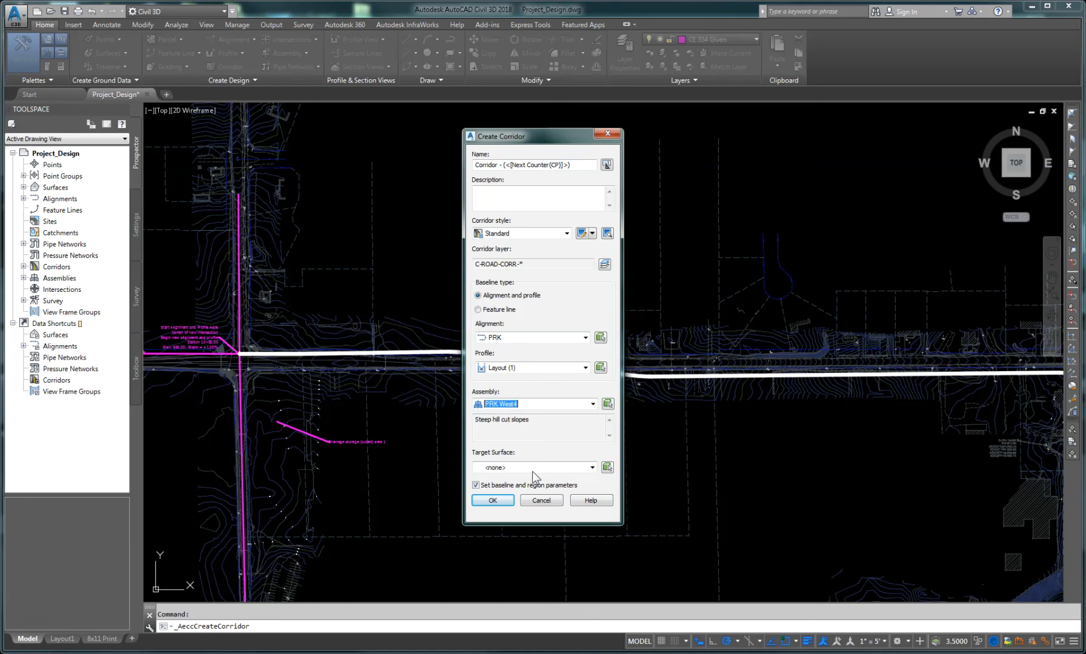
pyautogui.click(592, 468)
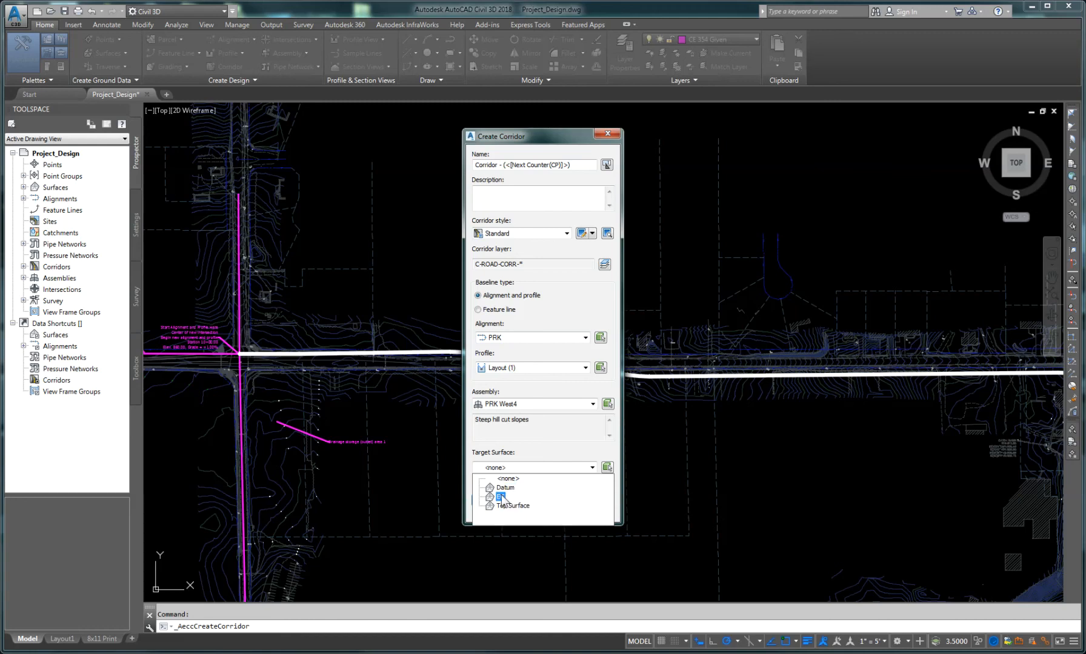
pyautogui.click(507, 497)
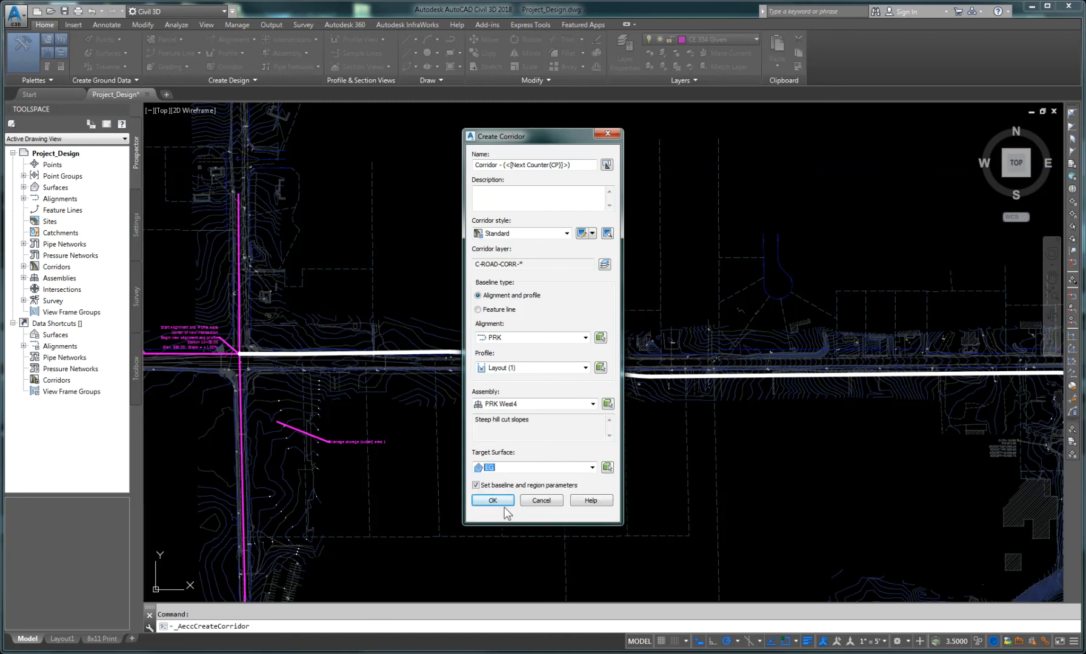
pyautogui.click(493, 501)
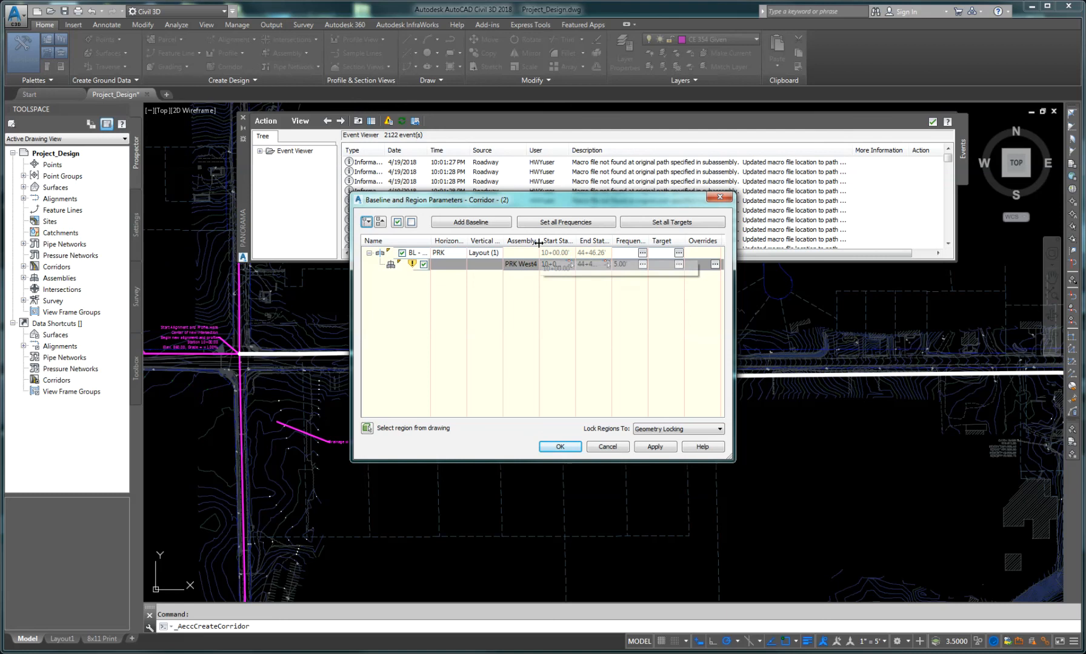
# Step: Open the region's assembly frequency settings and set tangents and curve increment to 25' with curves at an increment
pyautogui.moveTo(580, 241); pyautogui.dragTo(644, 242)
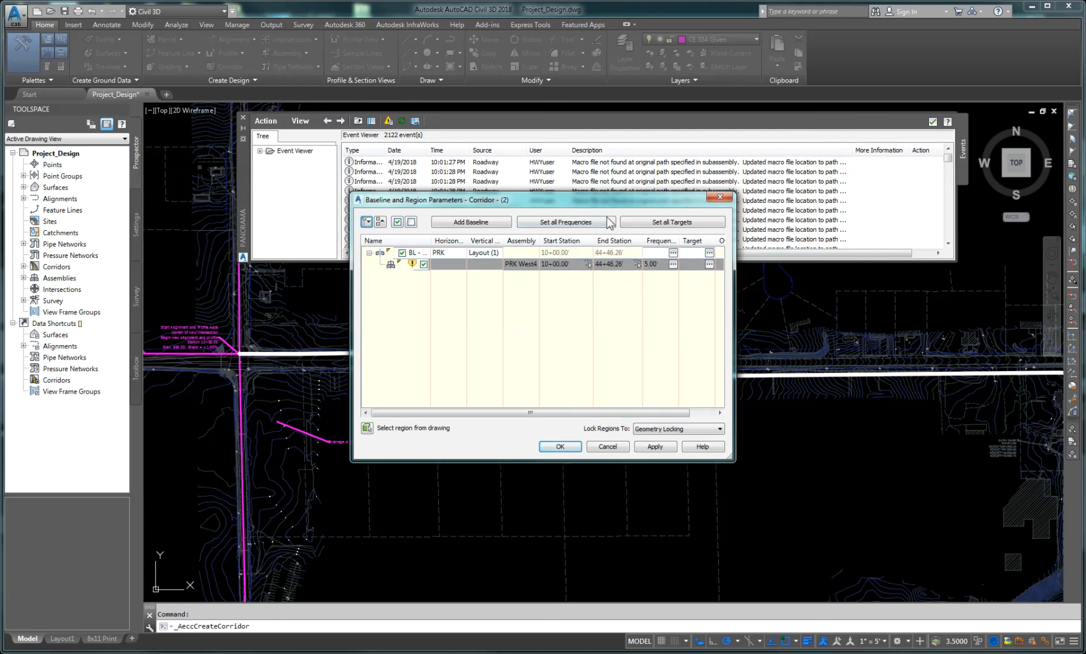
pyautogui.moveTo(600, 201); pyautogui.dragTo(495, 212)
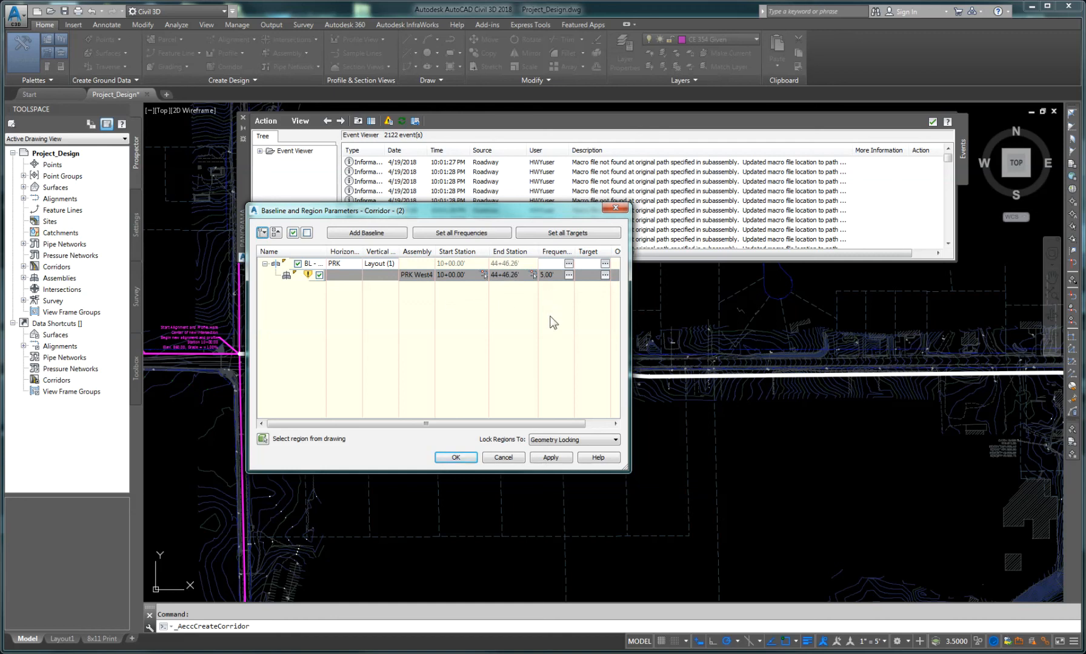
pyautogui.click(474, 275)
pyautogui.click(505, 276)
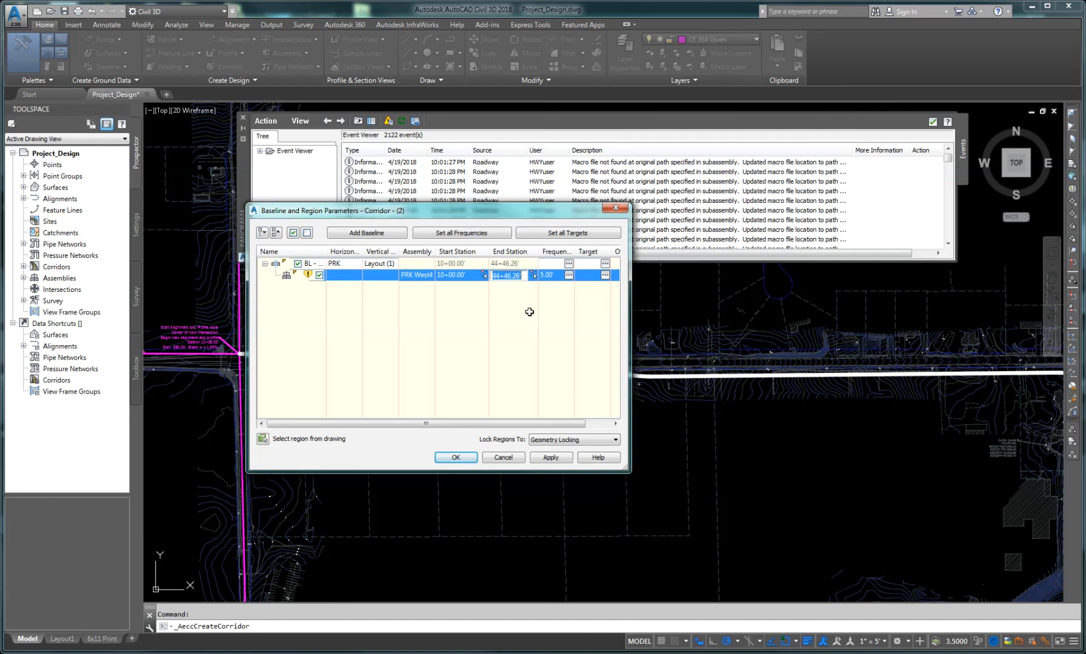
pyautogui.click(569, 275)
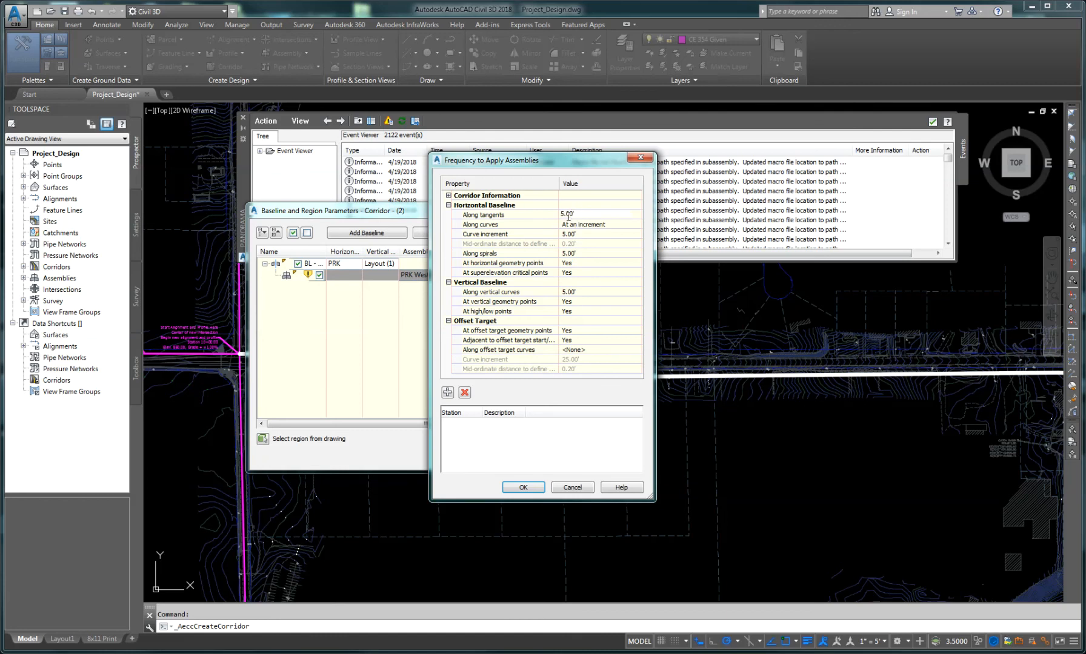
pyautogui.click(570, 216)
pyautogui.write('25')
pyautogui.click(580, 233)
pyautogui.click(606, 224)
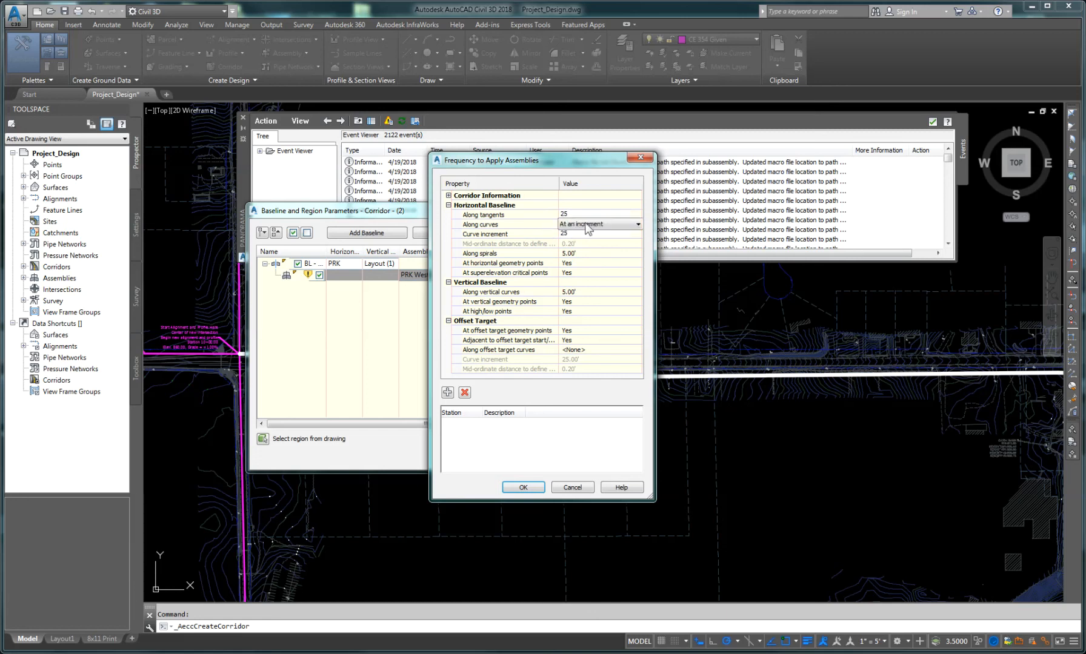
pyautogui.click(611, 225)
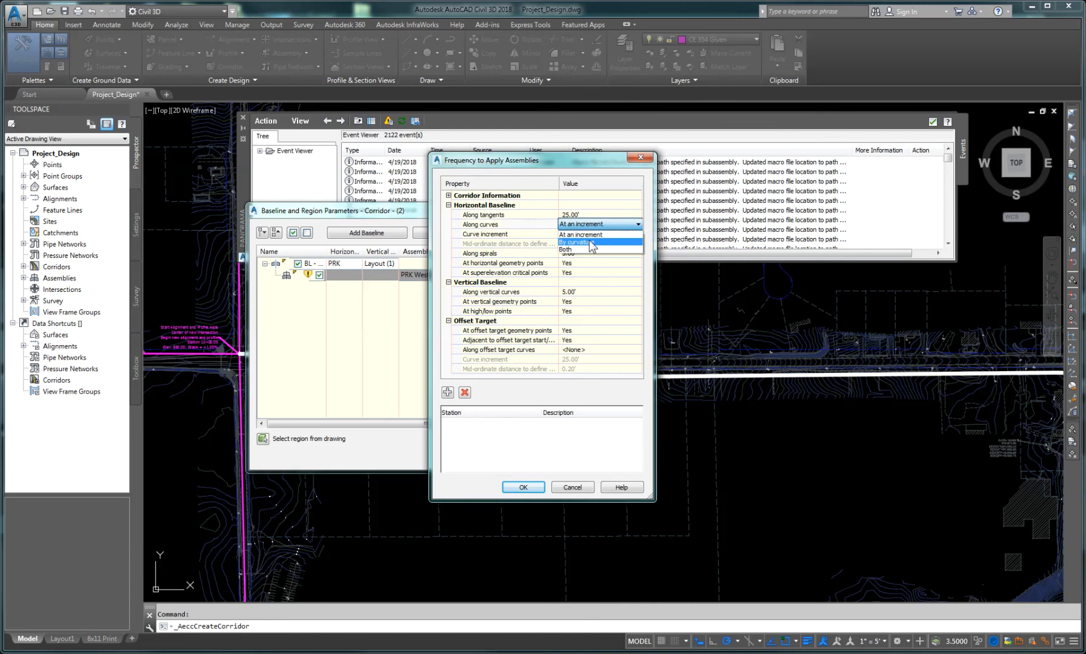
pyautogui.click(589, 234)
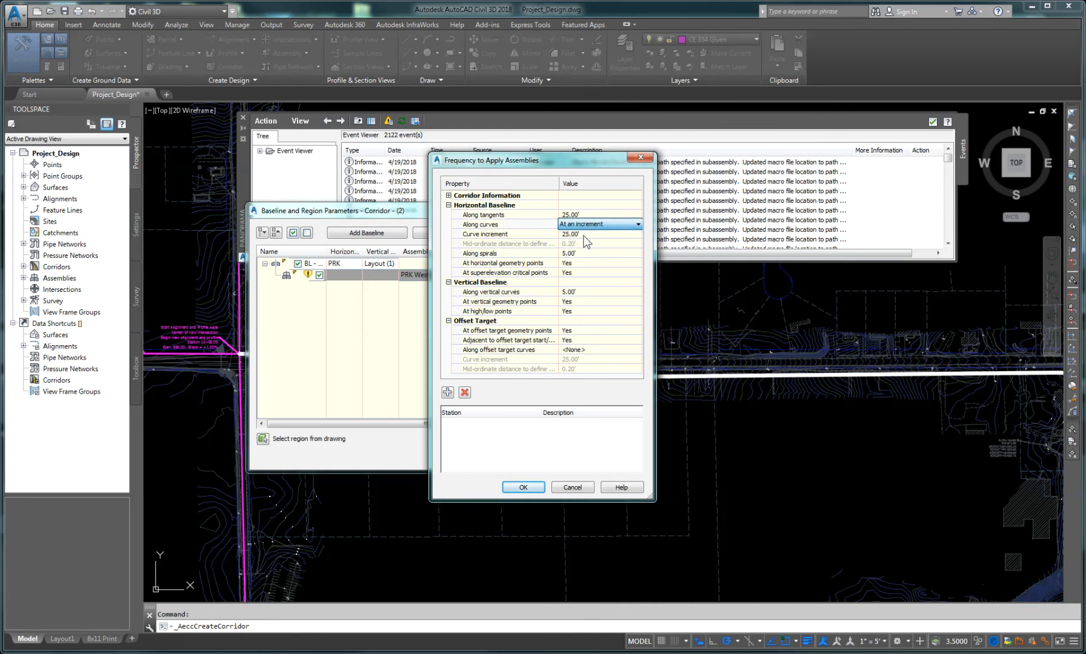
# Step: Set vertical curve frequency to 25' and turn off vertical geometry, high/low, and offset target points, then confirm
pyautogui.click(577, 292)
pyautogui.doubleClick(578, 291)
pyautogui.write('25')
pyautogui.click(586, 301)
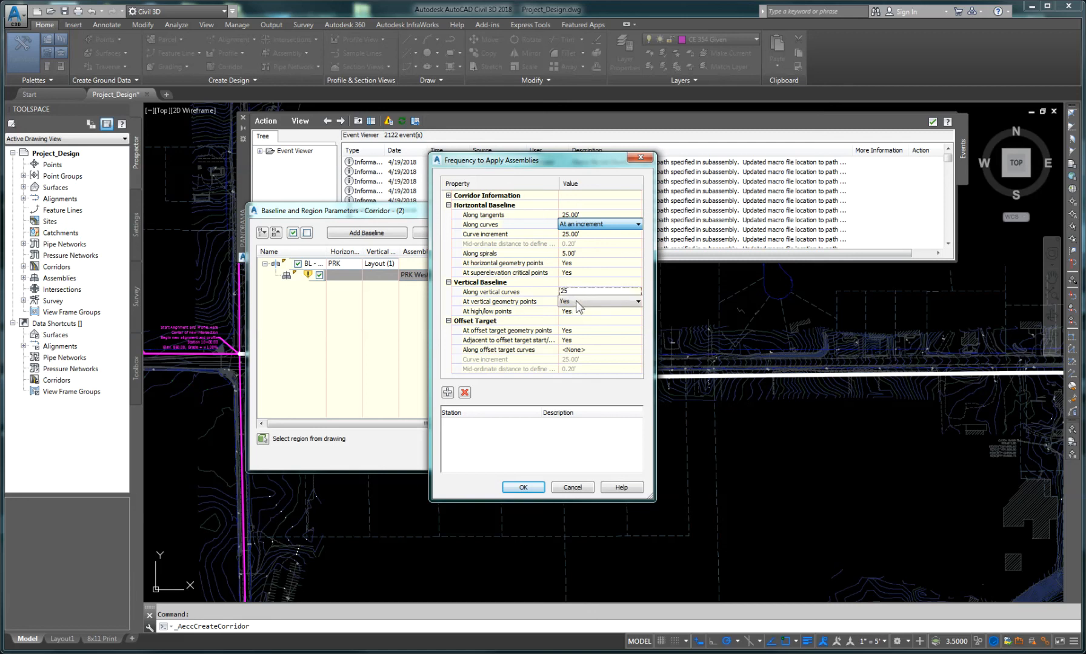
pyautogui.click(576, 302)
pyautogui.click(574, 314)
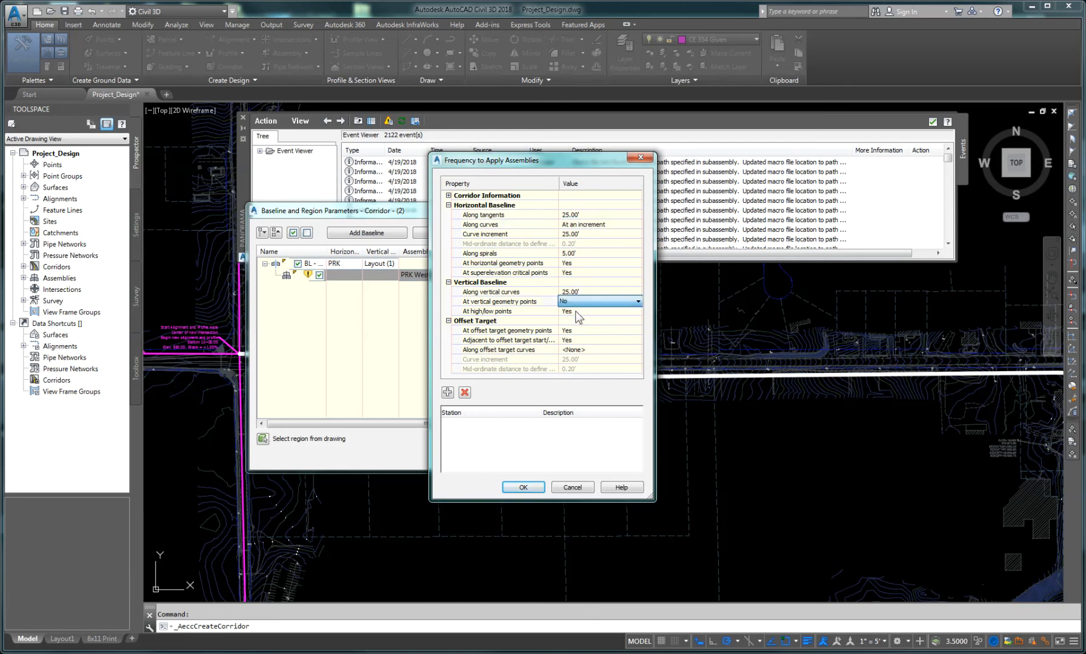
pyautogui.click(576, 312)
pyautogui.click(577, 310)
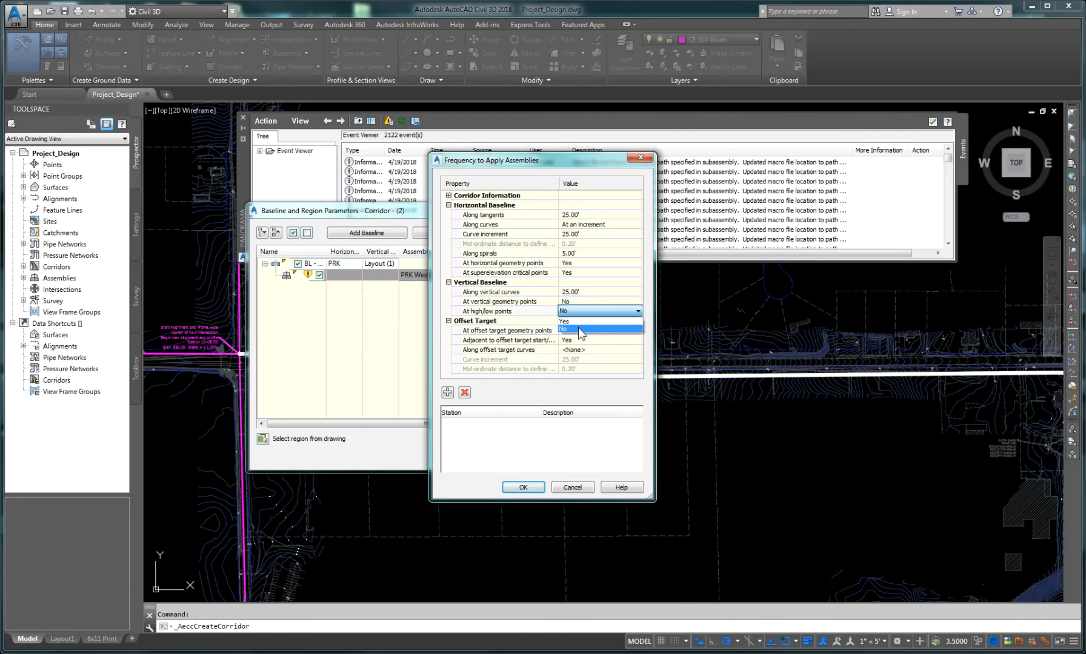
pyautogui.click(578, 327)
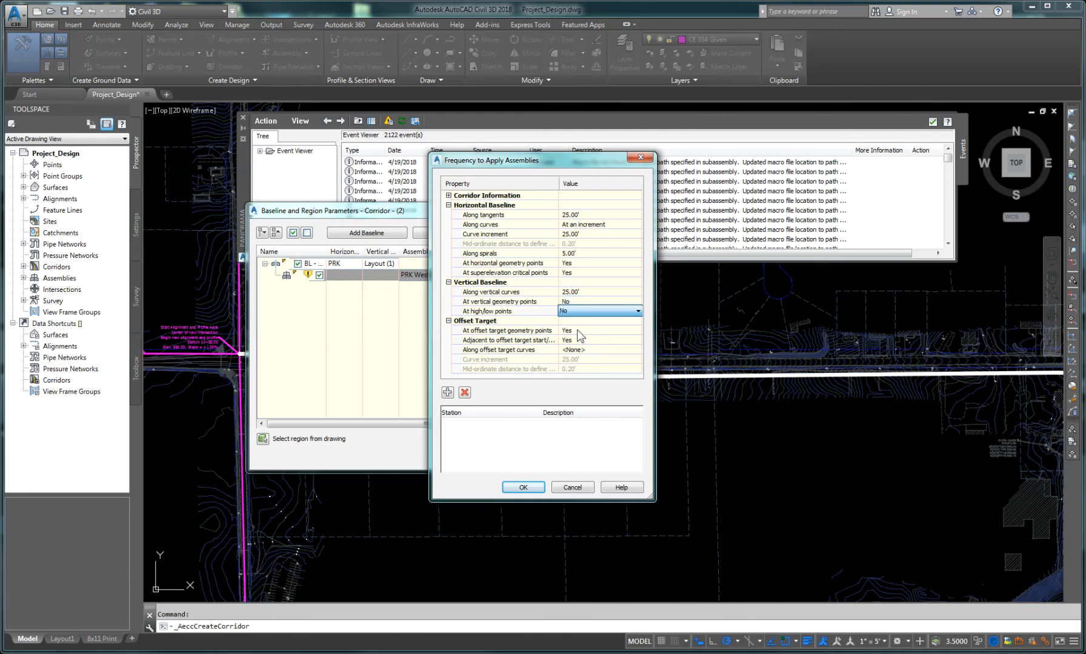
pyautogui.click(576, 330)
pyautogui.click(589, 331)
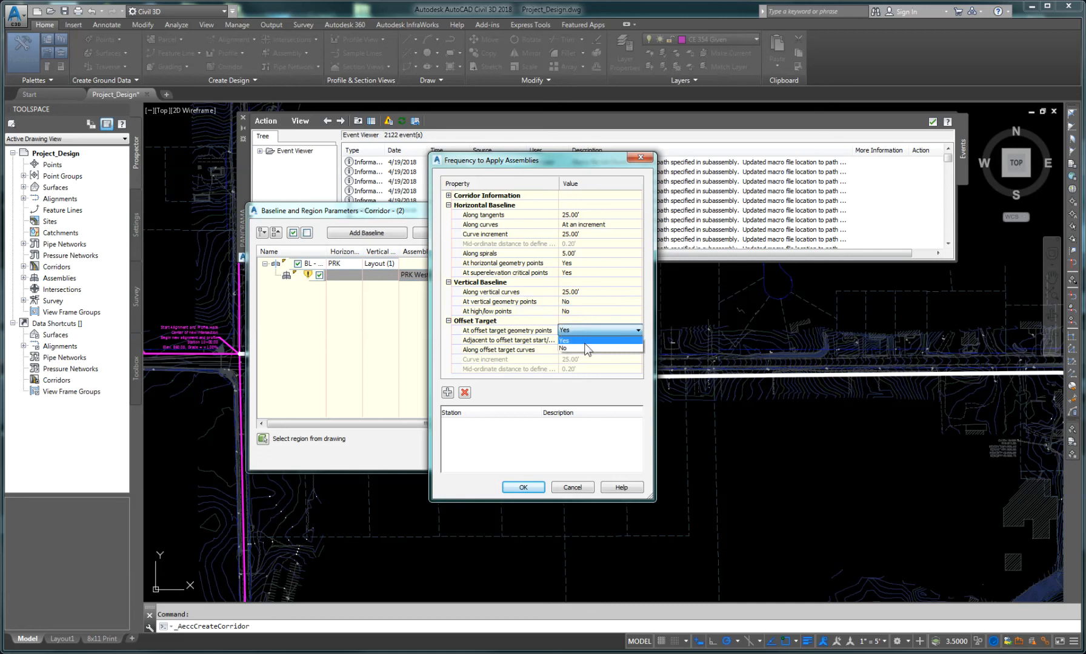
pyautogui.click(586, 348)
pyautogui.click(582, 339)
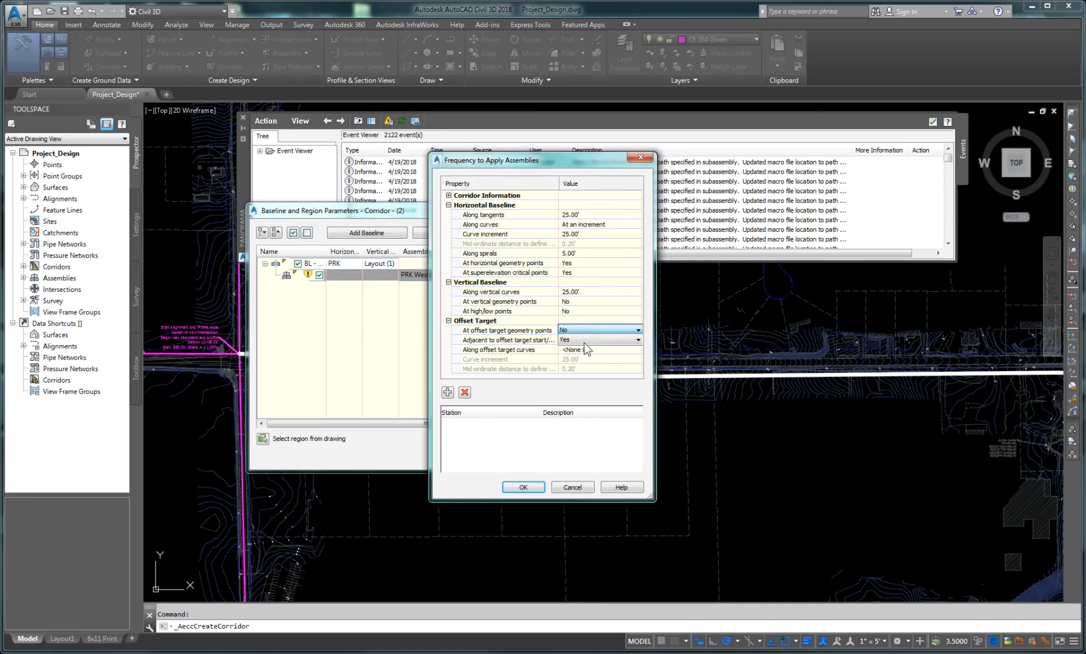
pyautogui.click(585, 341)
pyautogui.click(583, 359)
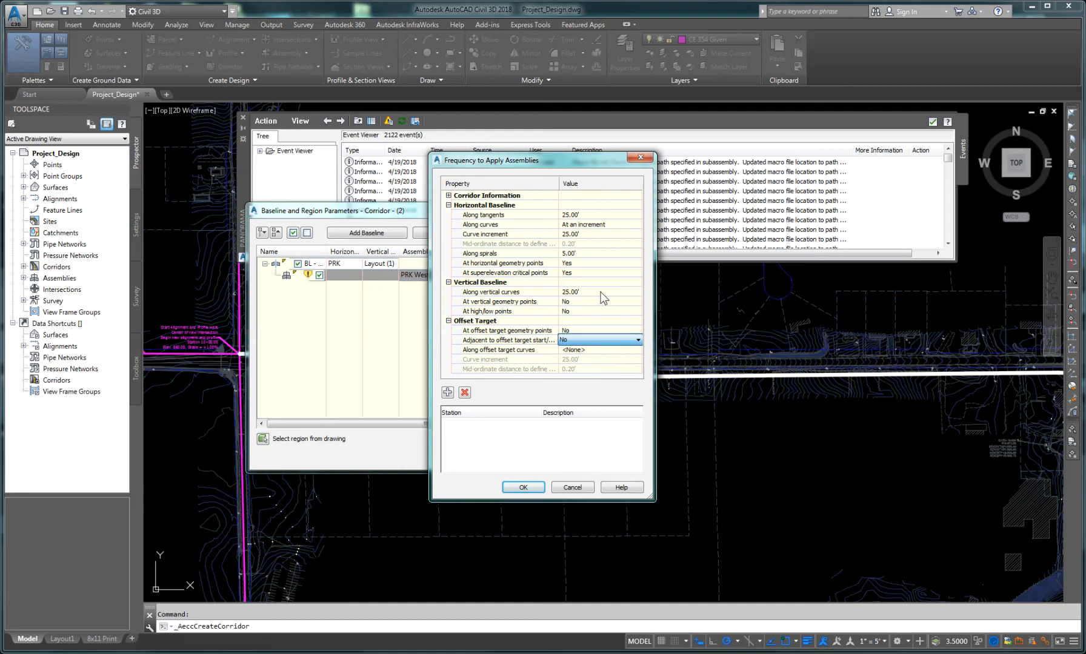
pyautogui.click(522, 488)
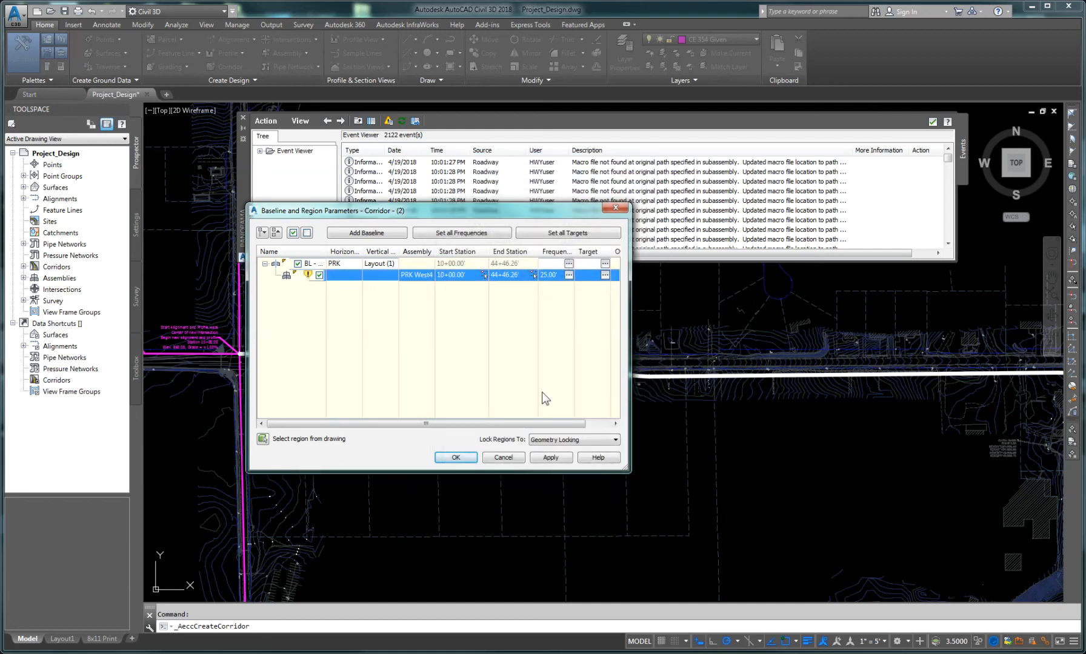
# Step: Apply the baseline region settings, rebuild the corridor, and close the baseline and region parameters dialog
pyautogui.click(548, 462)
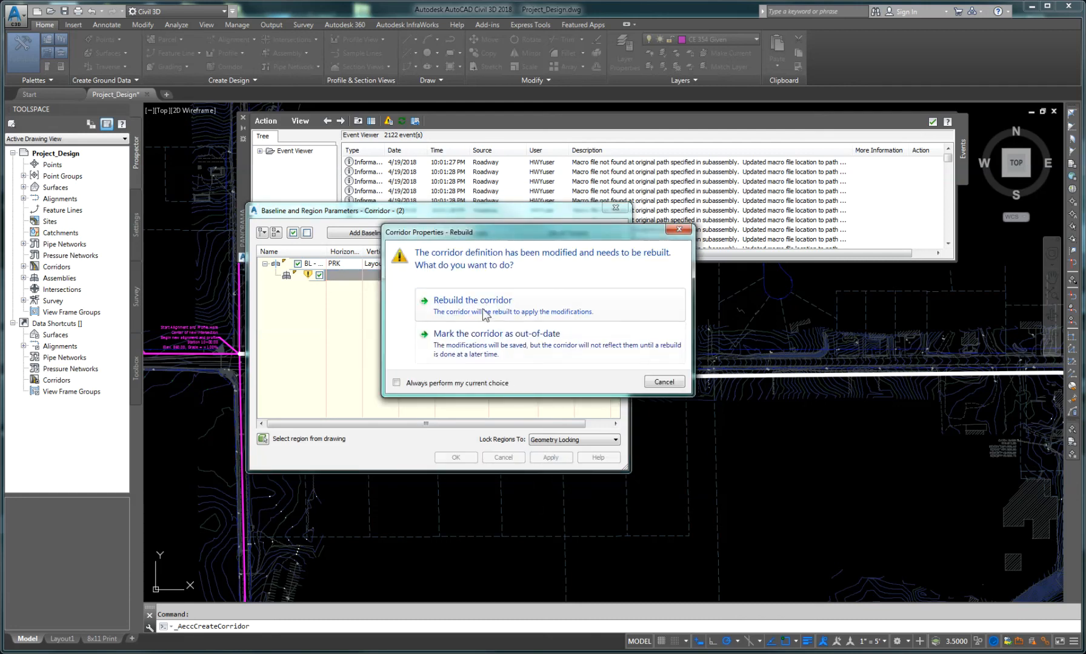
pyautogui.click(484, 312)
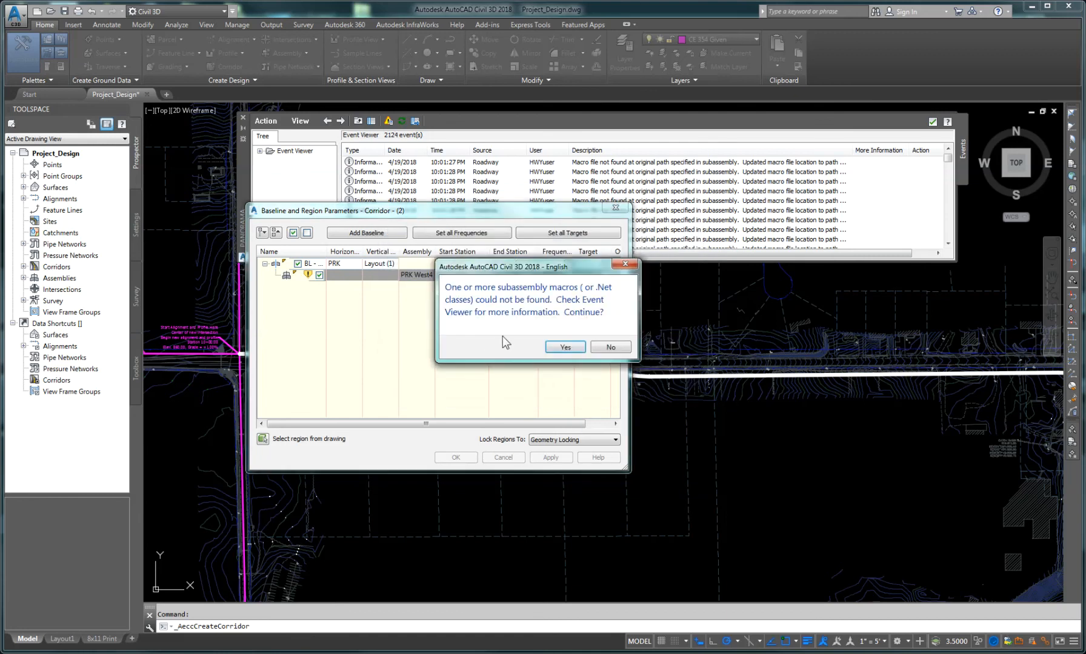
pyautogui.click(563, 347)
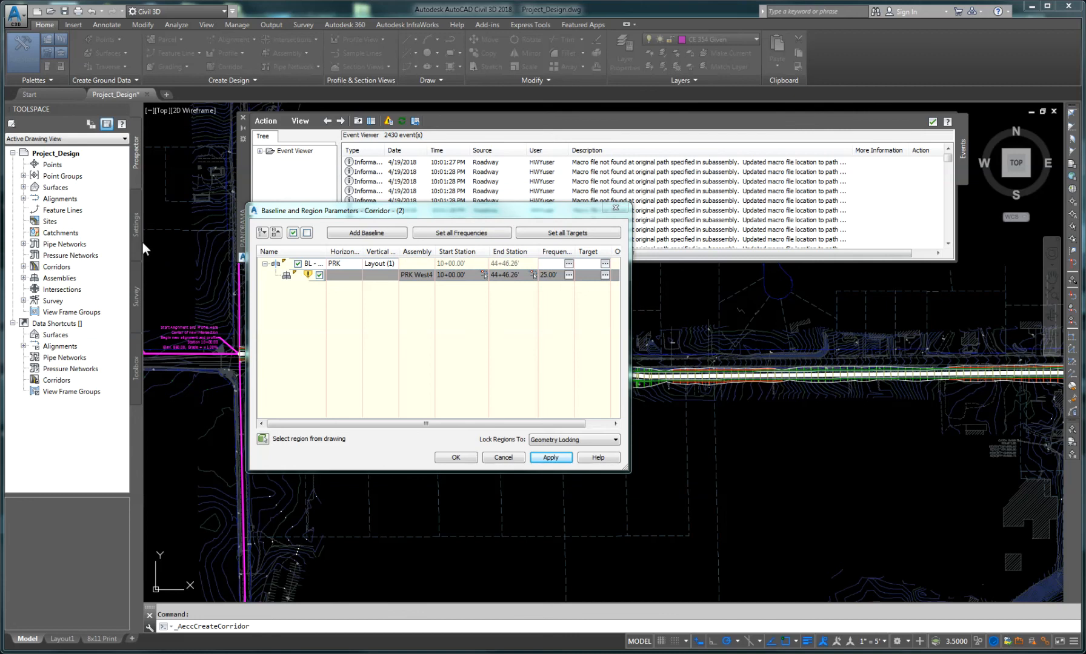
pyautogui.click(500, 458)
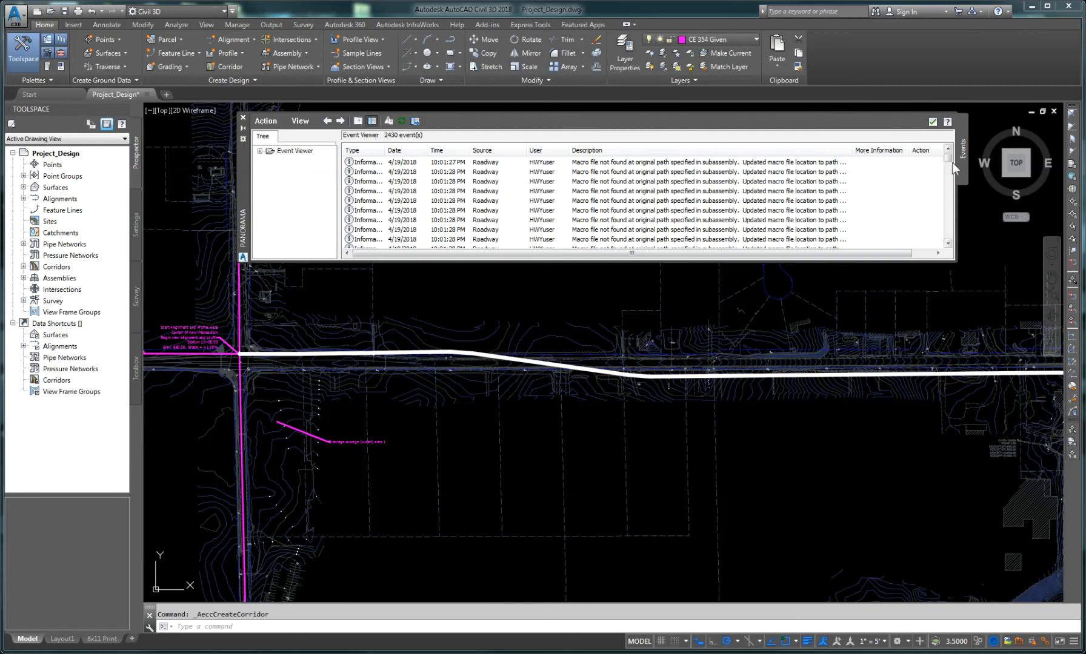
# Step: Dismiss the event viewer and inspect the built corridor by panning and zooming along alignment PRK from its start eastward
pyautogui.click(933, 123)
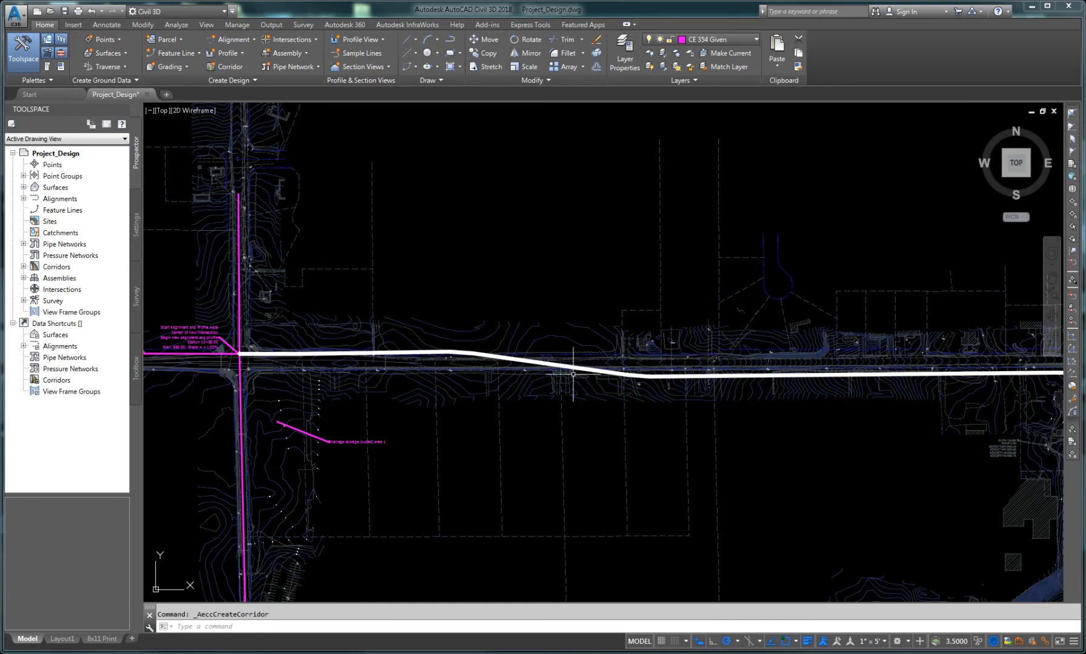
pyautogui.scroll(3, 609, 367)
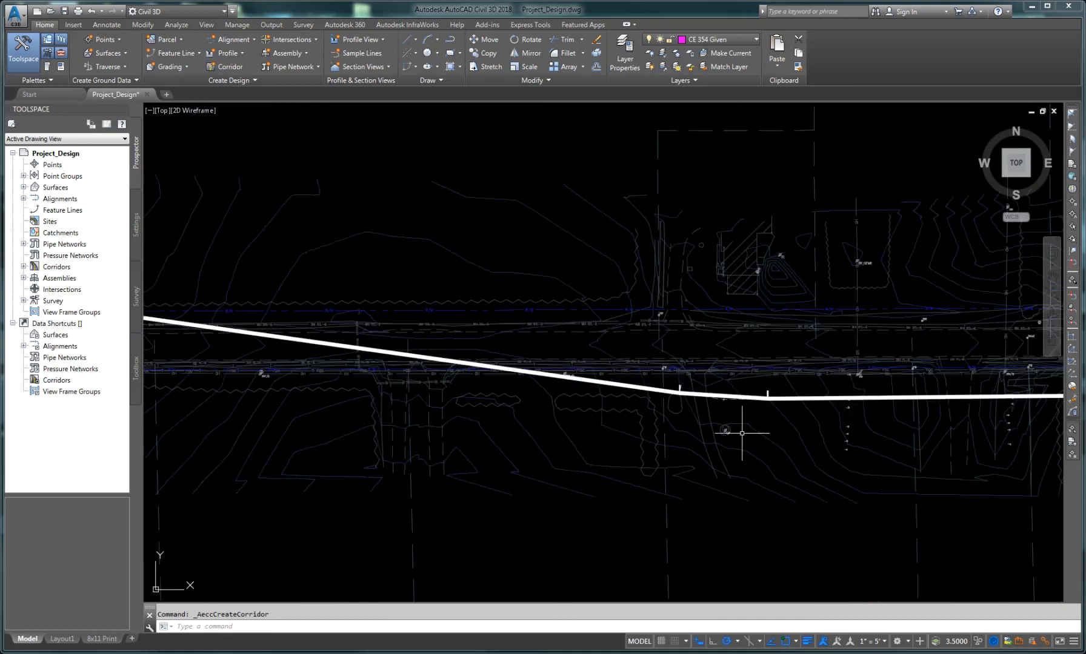
pyautogui.scroll(-2, 742, 433)
pyautogui.moveTo(861, 439); pyautogui.dragTo(432, 421, button='middle')
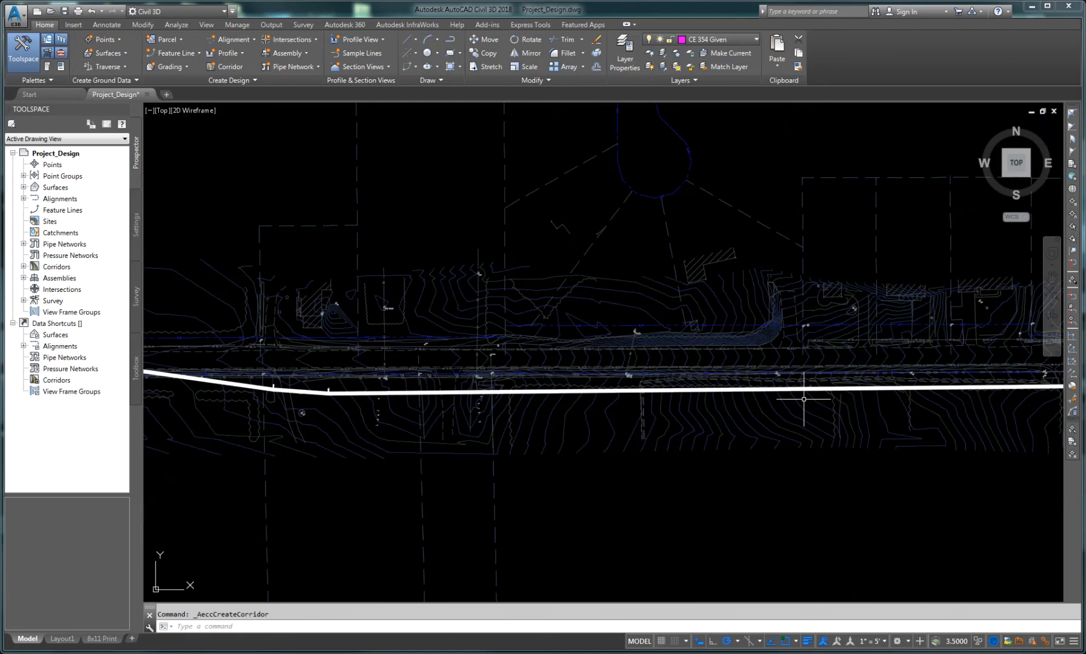
pyautogui.moveTo(843, 400); pyautogui.dragTo(459, 395, button='middle')
pyautogui.scroll(-3, 548, 409)
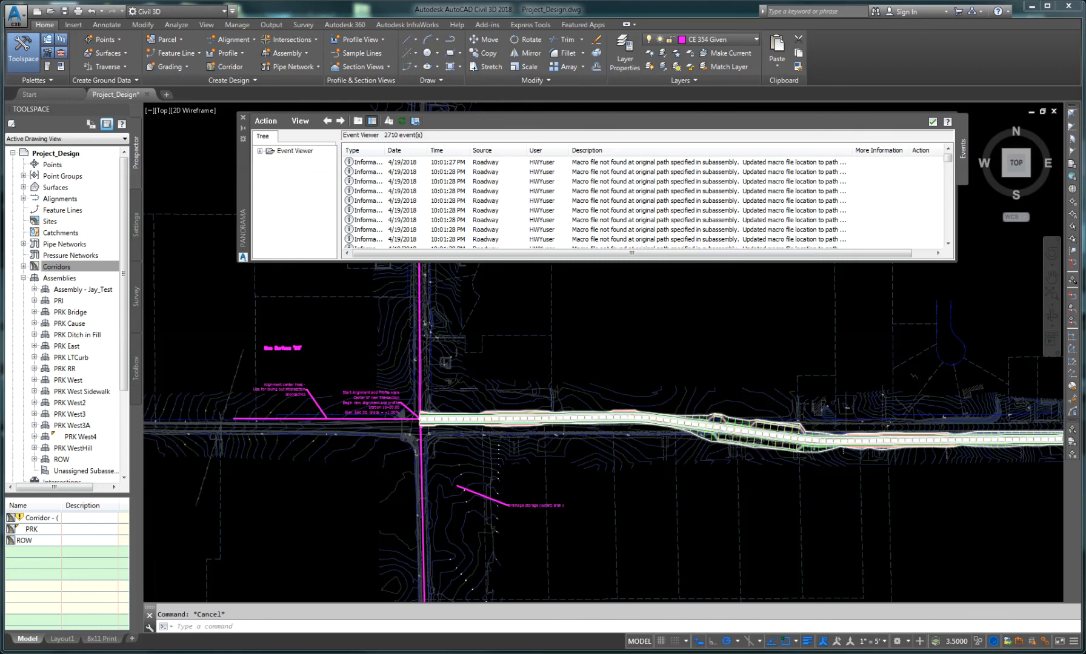
pyautogui.scroll(2, 718, 445)
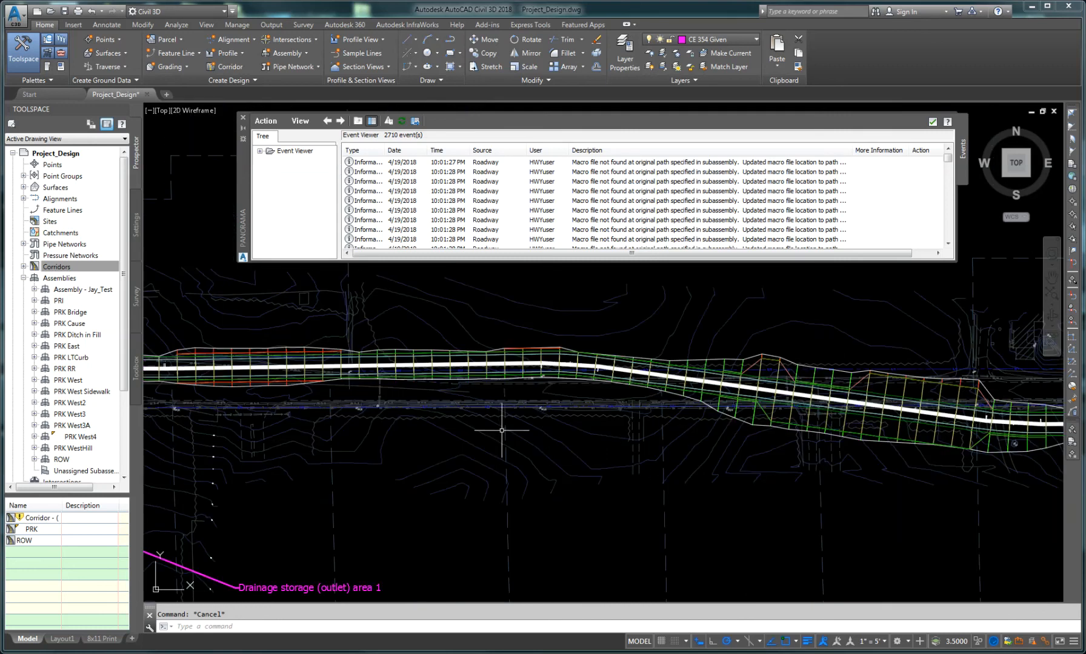
pyautogui.moveTo(527, 431); pyautogui.dragTo(699, 461, button='middle')
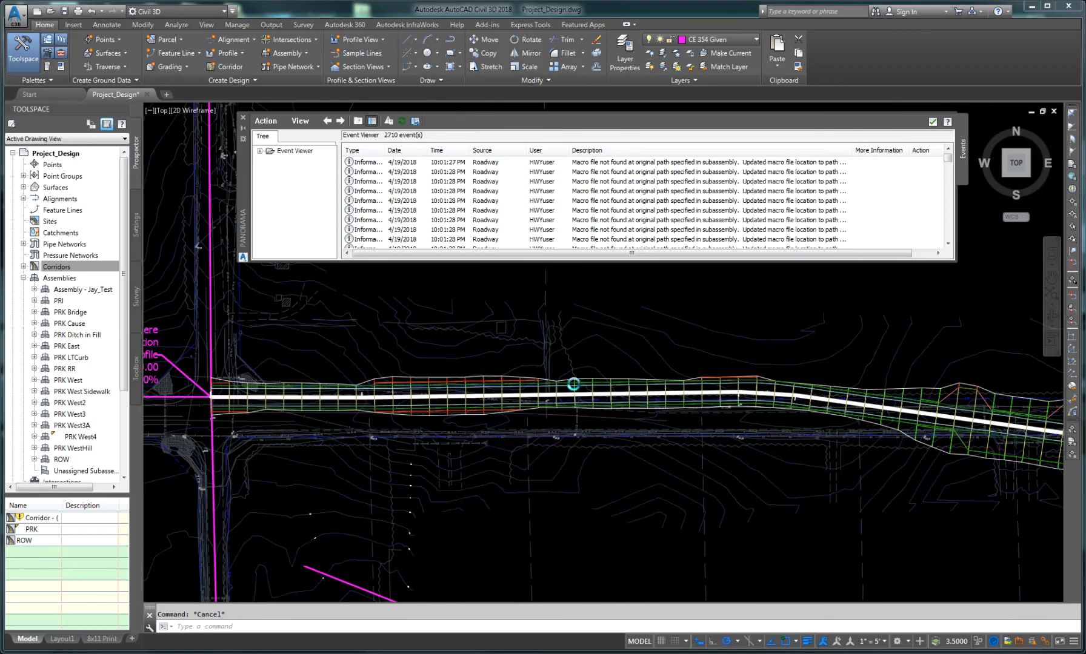
pyautogui.scroll(3, 573, 380)
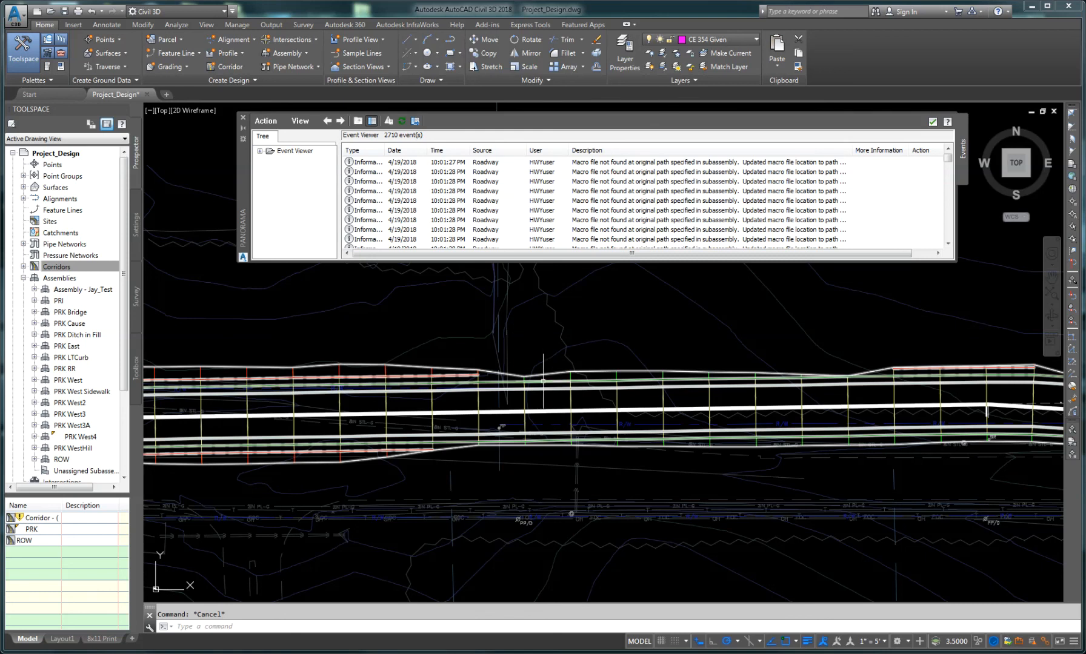
pyautogui.moveTo(361, 398); pyautogui.dragTo(548, 407, button='middle')
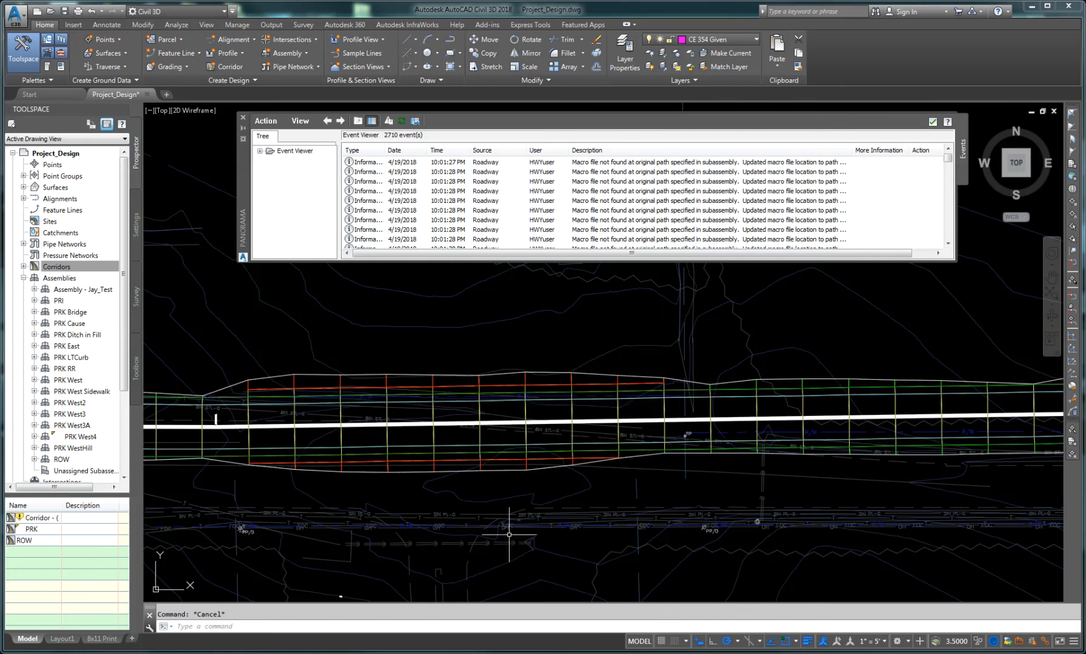
pyautogui.moveTo(921, 485); pyautogui.dragTo(582, 484, button='middle')
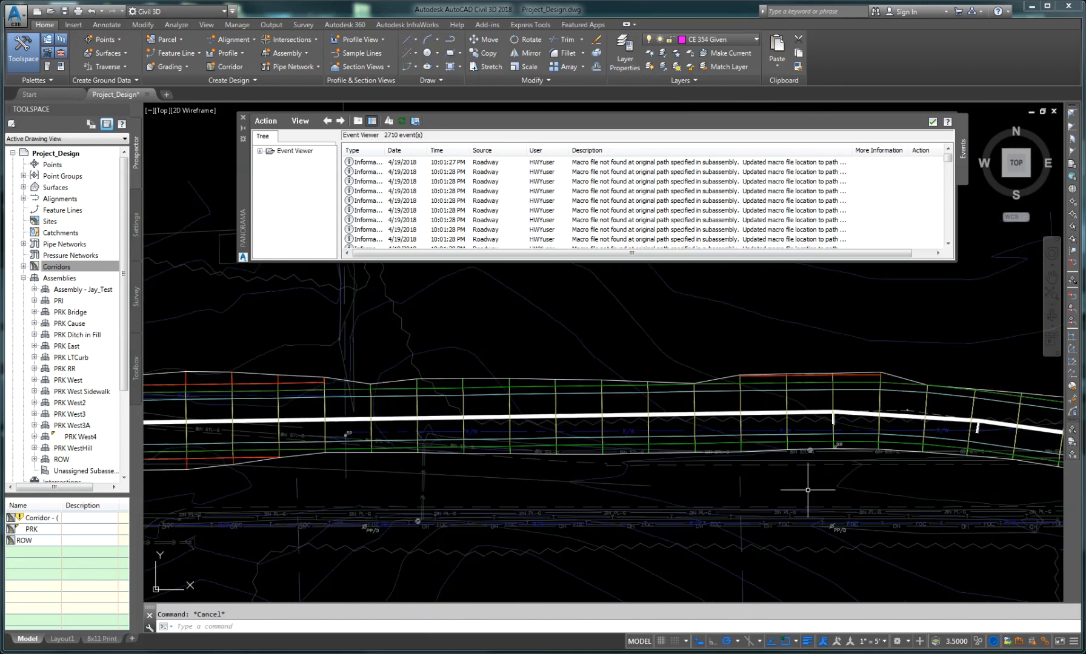
pyautogui.moveTo(799, 489); pyautogui.dragTo(625, 497, button='middle')
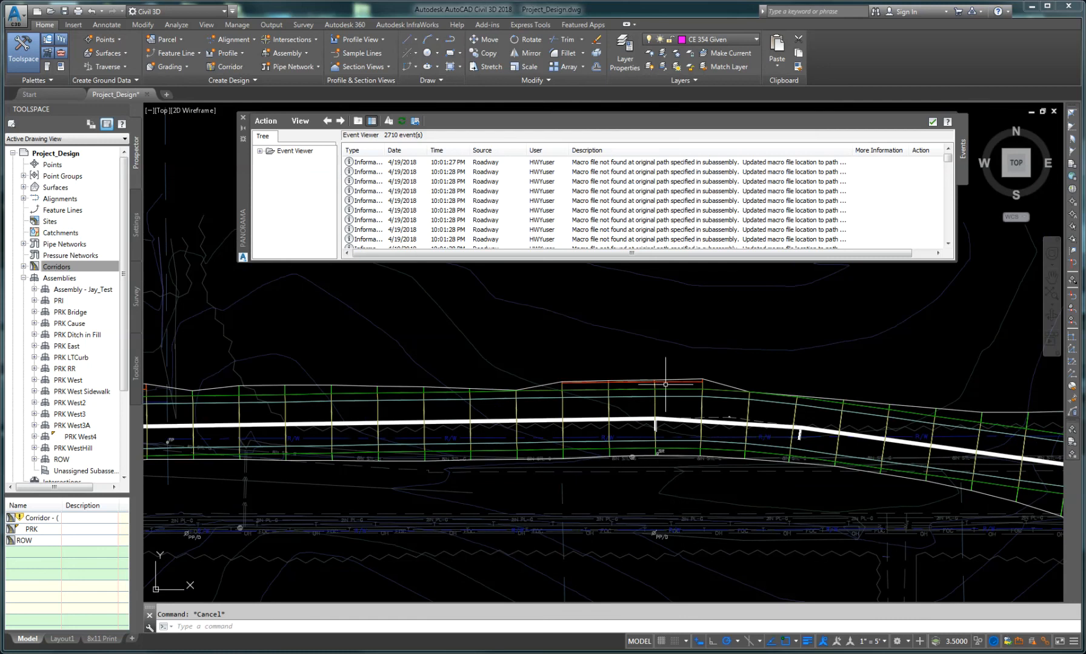
pyautogui.moveTo(831, 497); pyautogui.dragTo(520, 465, button='middle')
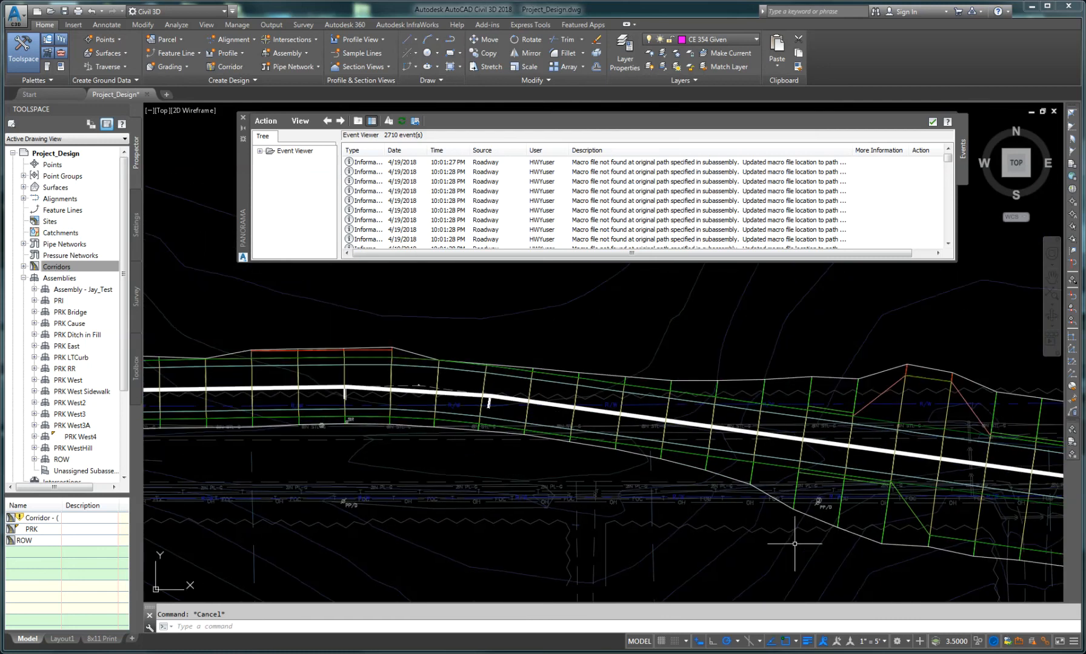
pyautogui.moveTo(794, 543)
pyautogui.mouseDown(button='middle')
pyautogui.moveTo(683, 514)
pyautogui.moveTo(443, 488)
pyautogui.moveTo(499, 513)
pyautogui.moveTo(738, 552)
pyautogui.moveTo(539, 516)
pyautogui.mouseUp(button='middle')
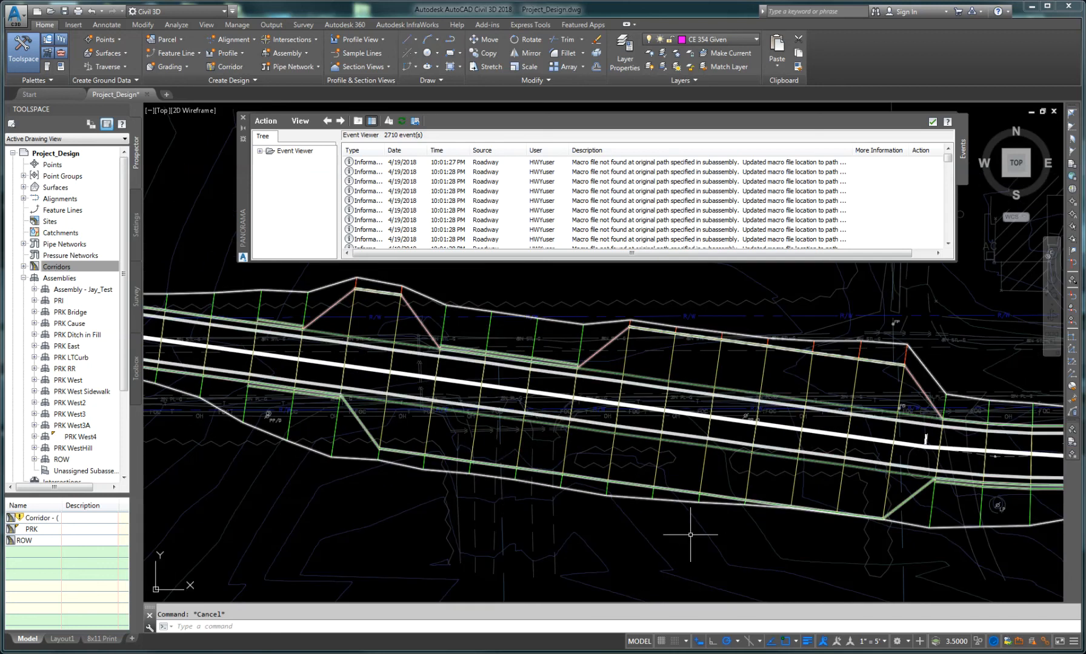
pyautogui.scroll(-2, 691, 533)
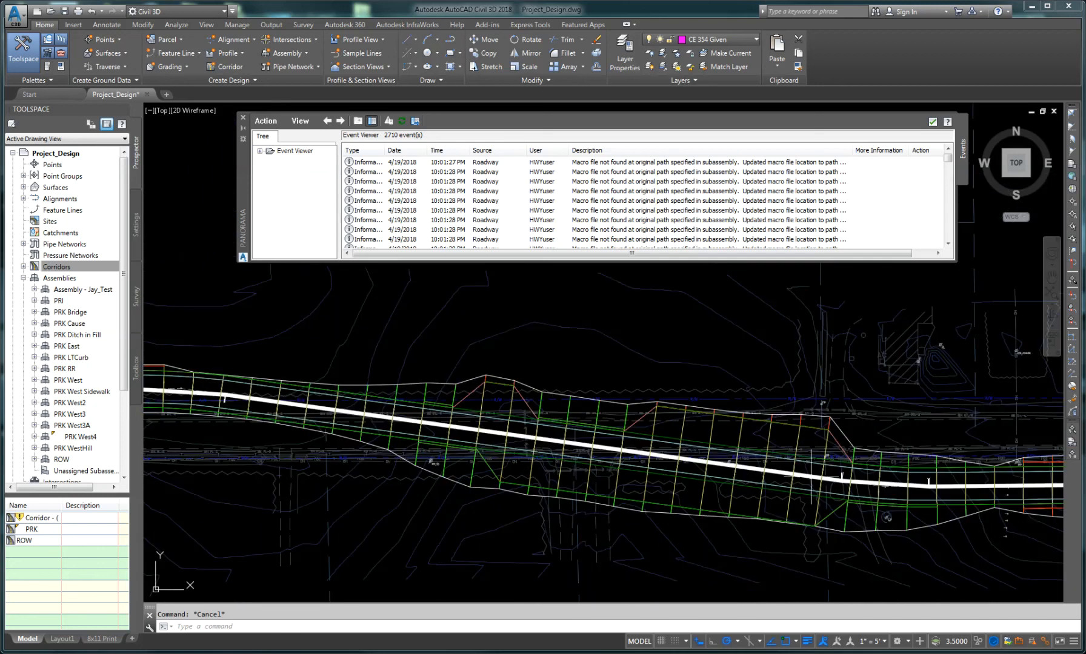
pyautogui.moveTo(781, 563)
pyautogui.mouseDown(button='middle')
pyautogui.moveTo(526, 521)
pyautogui.moveTo(513, 530)
pyautogui.mouseUp(button='middle')
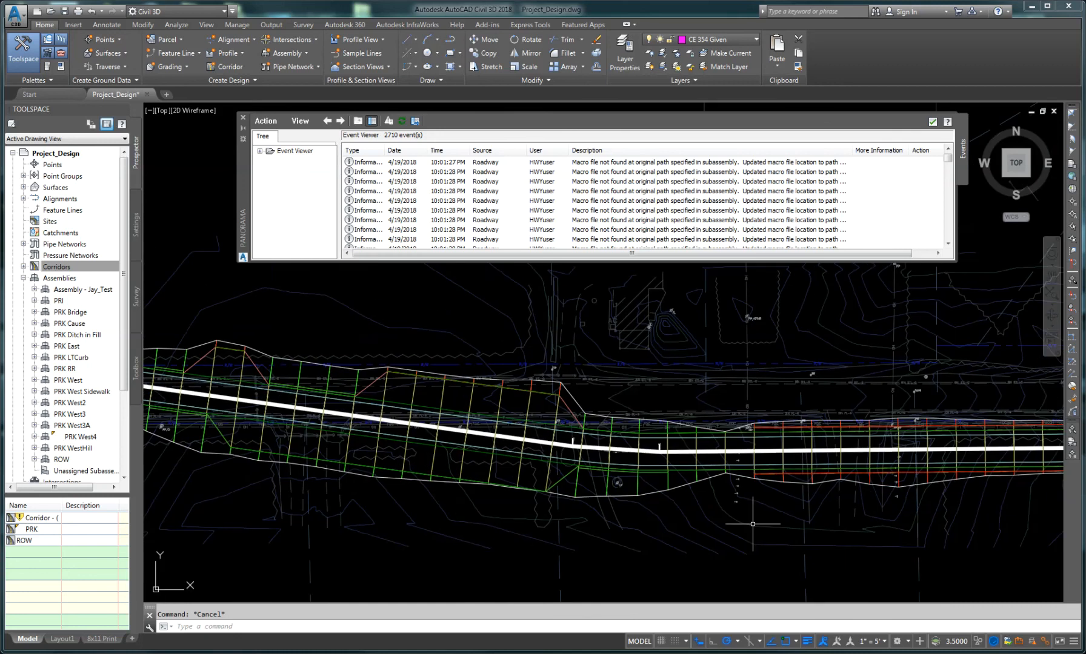
pyautogui.moveTo(769, 514); pyautogui.dragTo(521, 520, button='middle')
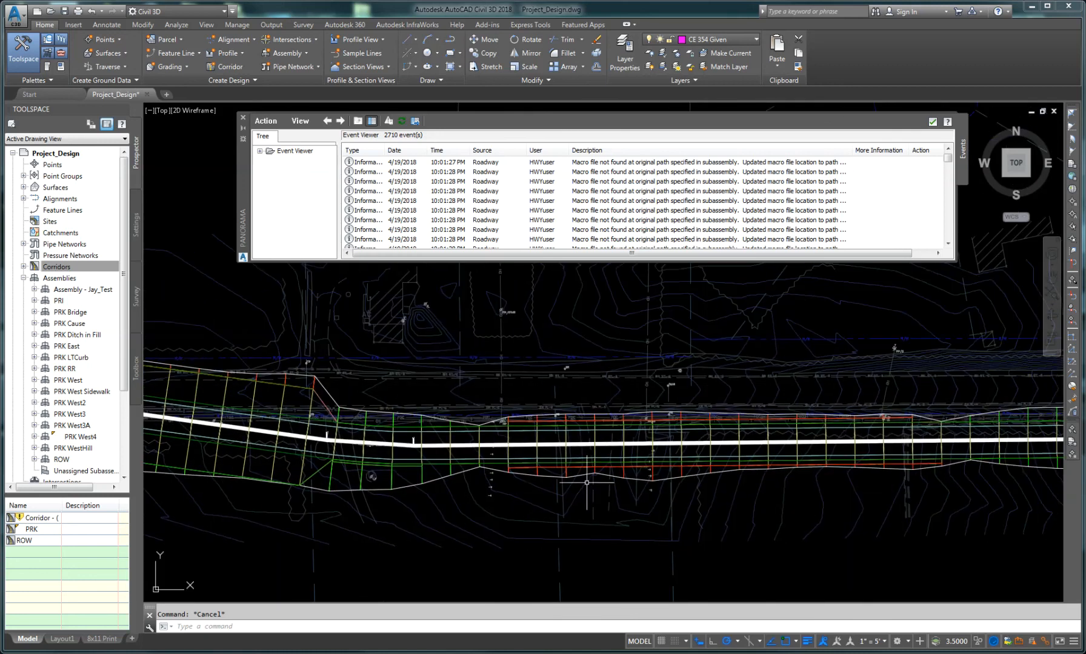
pyautogui.moveTo(884, 502); pyautogui.dragTo(525, 495, button='middle')
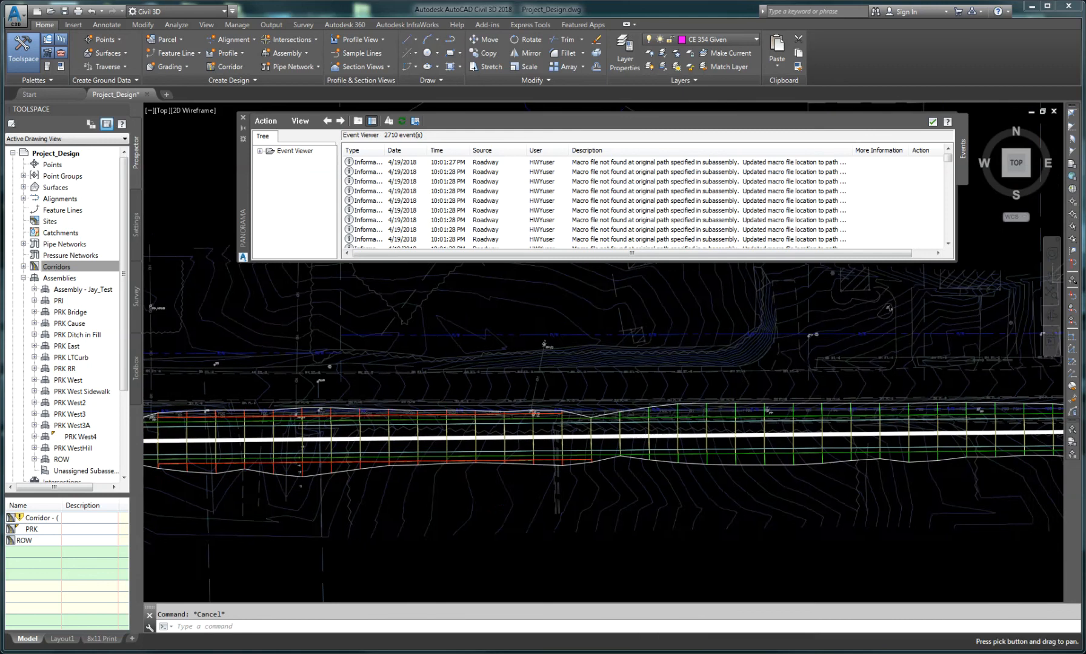
pyautogui.moveTo(815, 497); pyautogui.dragTo(484, 501, button='middle')
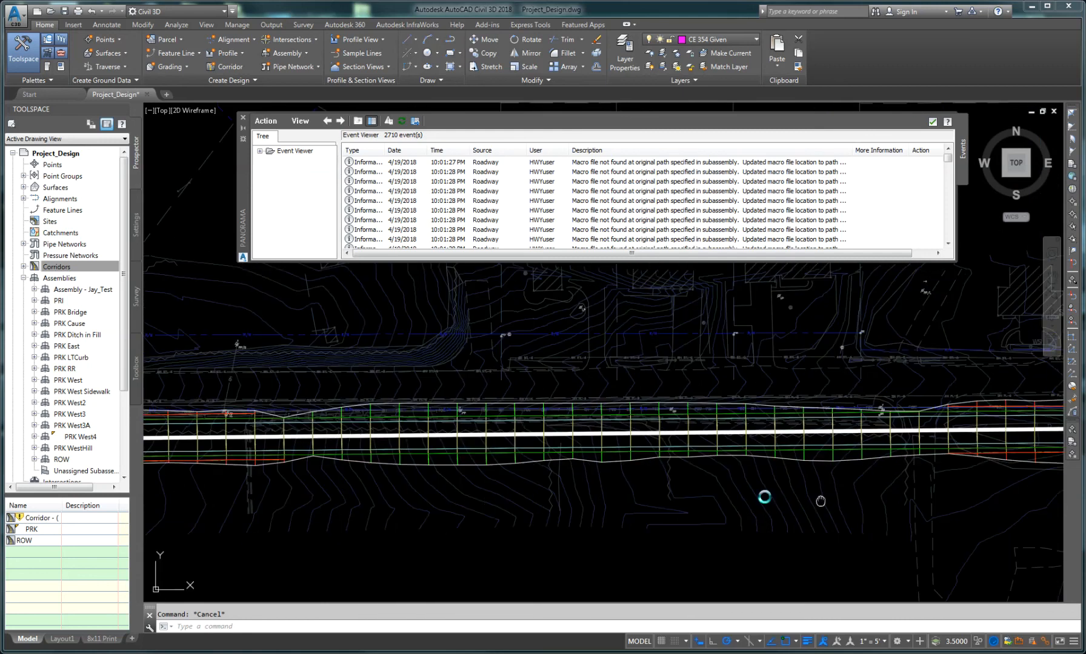
pyautogui.moveTo(821, 502); pyautogui.dragTo(576, 497, button='middle')
pyautogui.moveTo(797, 496); pyautogui.dragTo(521, 504, button='middle')
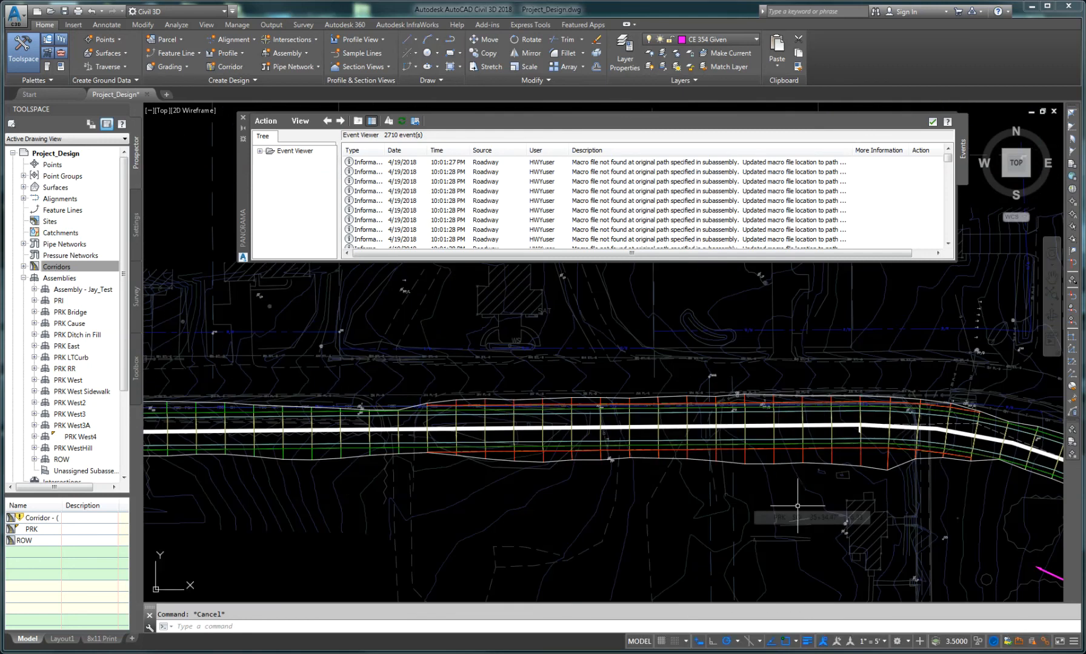
pyautogui.moveTo(797, 505); pyautogui.dragTo(555, 489, button='middle')
pyautogui.moveTo(874, 521)
pyautogui.mouseDown(button='middle')
pyautogui.moveTo(675, 471)
pyautogui.moveTo(736, 501)
pyautogui.moveTo(656, 495)
pyautogui.mouseUp(button='middle')
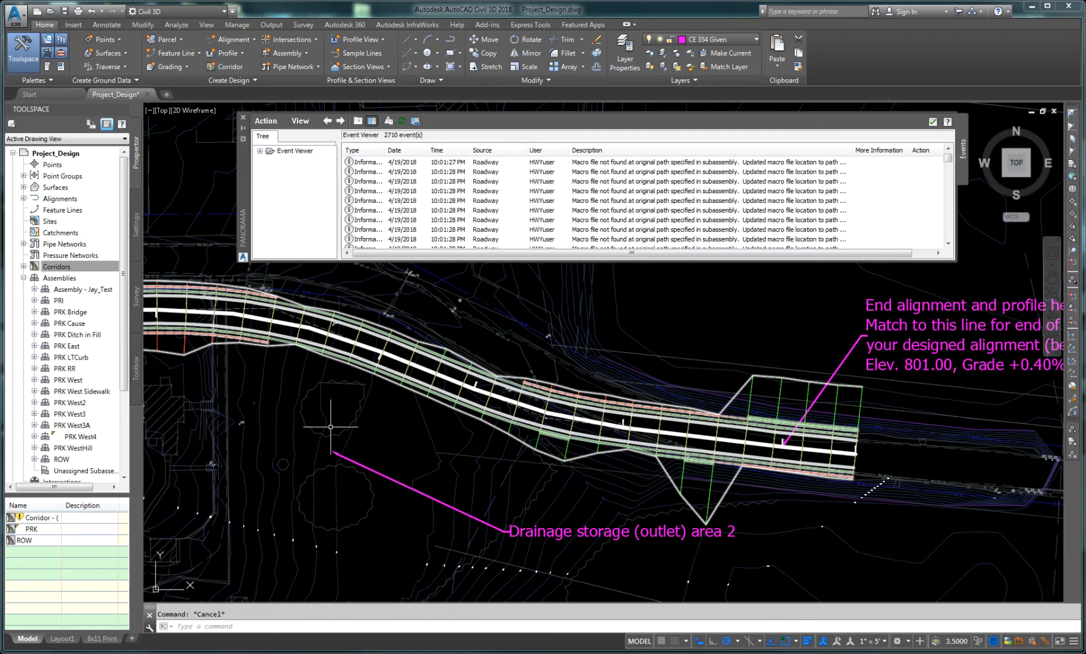
# Step: Examine the corridor's east end near the drainage storage area, then pan back west along its full length
pyautogui.scroll(-2, 243, 426)
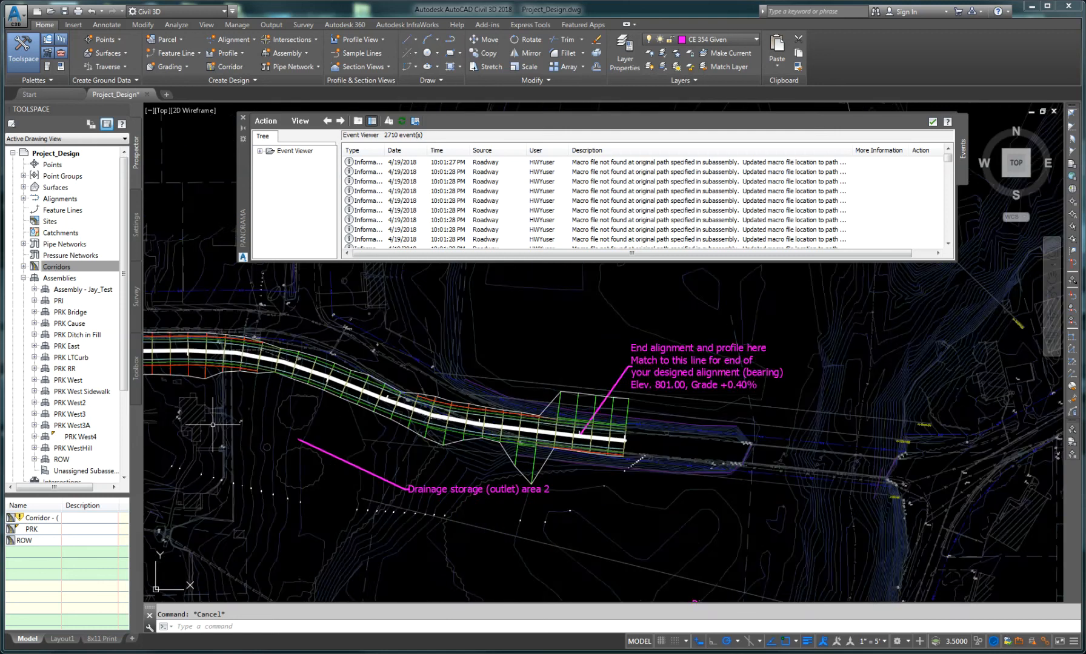
pyautogui.moveTo(213, 426); pyautogui.dragTo(501, 472, button='middle')
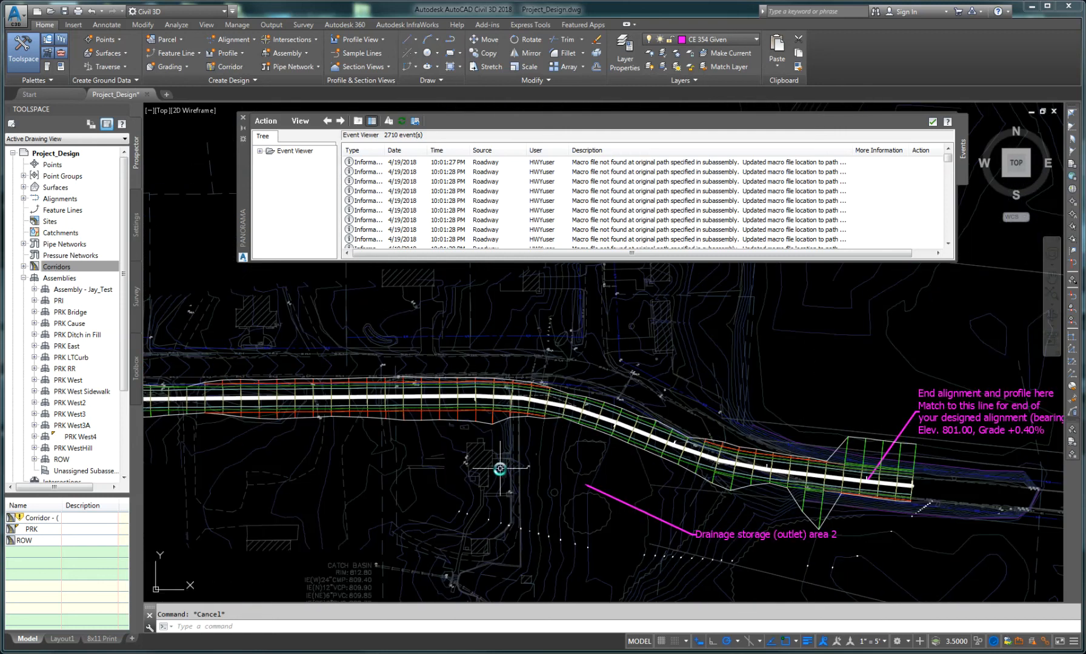
pyautogui.scroll(3, 484, 454)
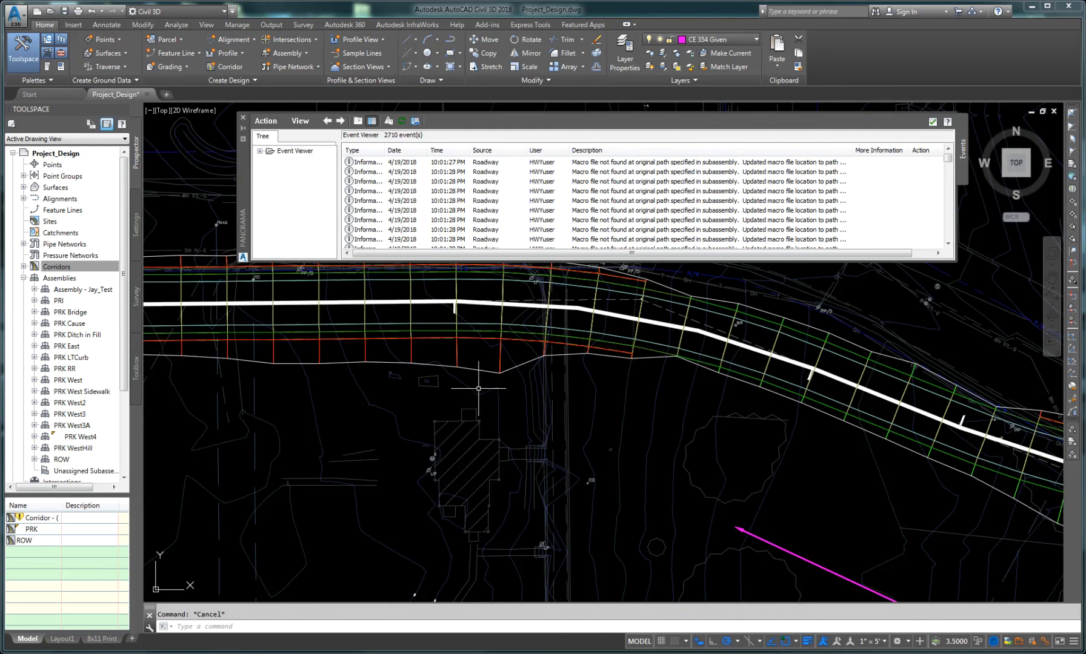
pyautogui.moveTo(574, 402); pyautogui.dragTo(585, 491, button='middle')
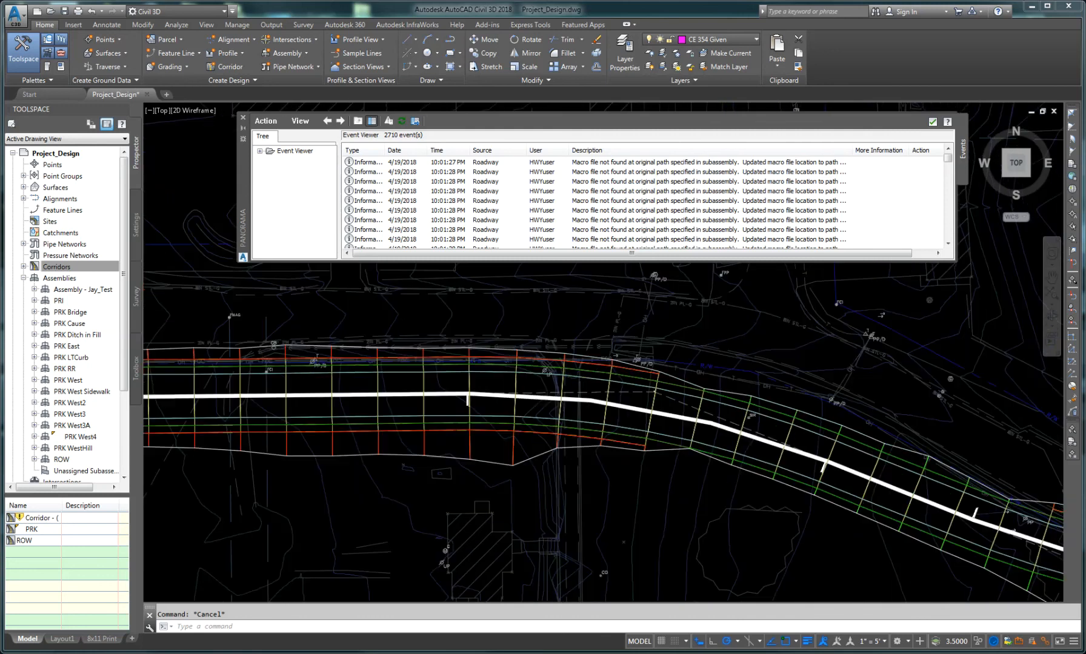
pyautogui.scroll(-2, 546, 473)
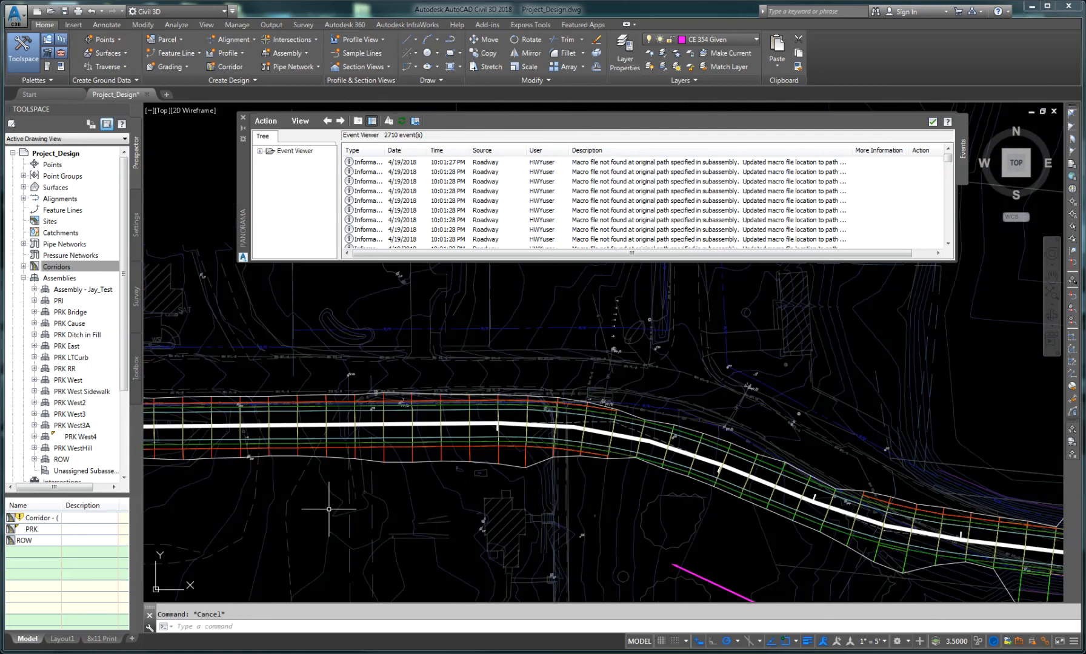
pyautogui.moveTo(336, 512); pyautogui.dragTo(697, 531, button='middle')
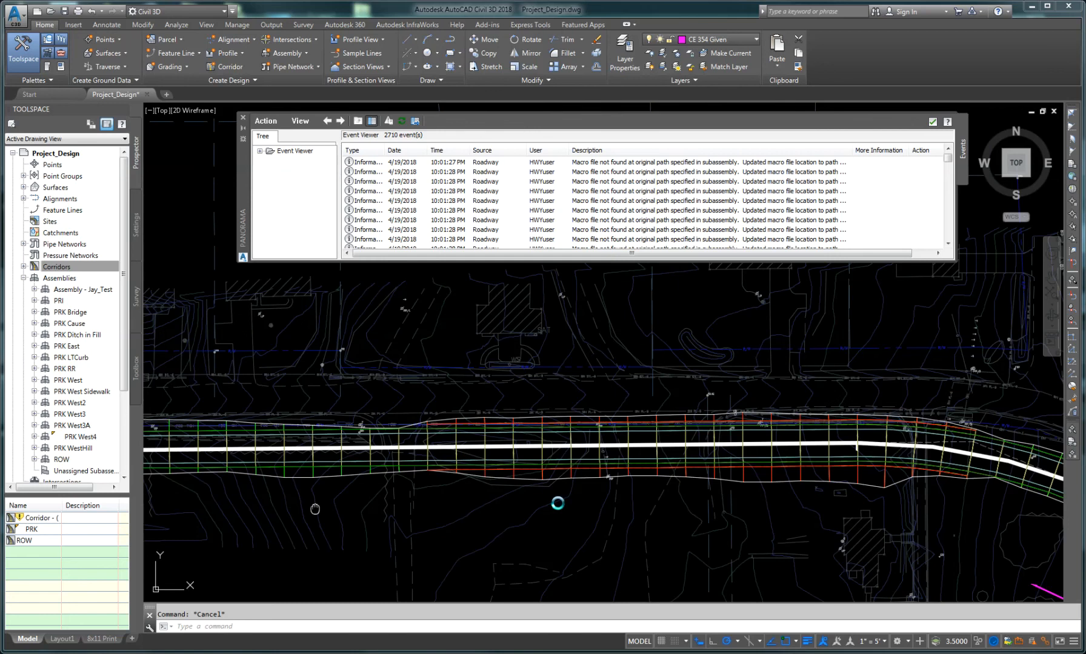
pyautogui.scroll(-3, 314, 509)
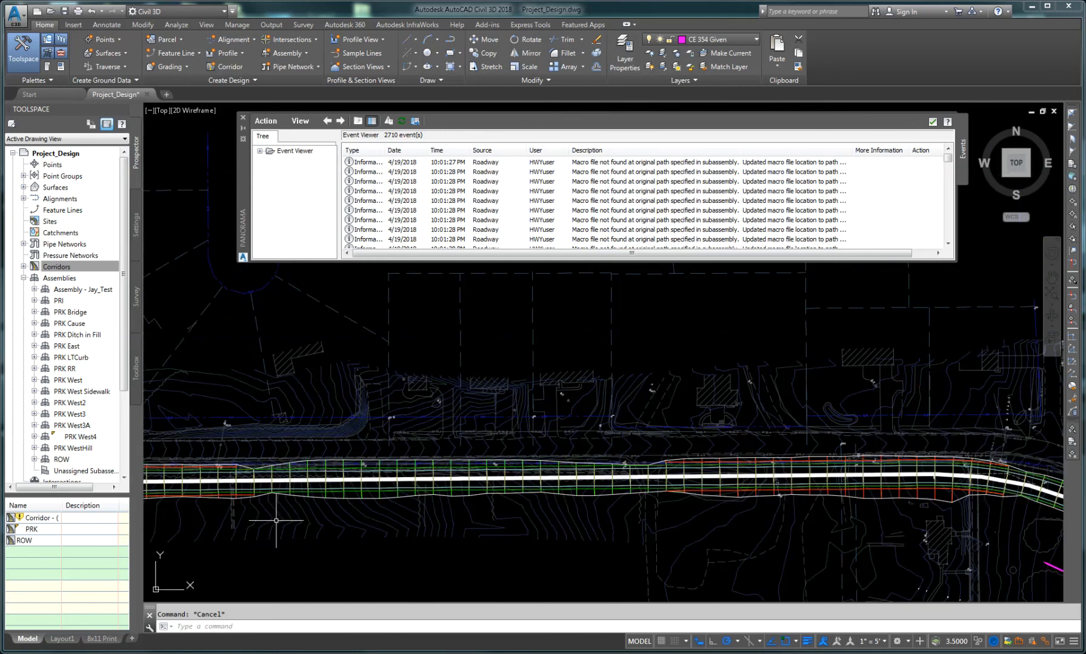
pyautogui.moveTo(269, 533)
pyautogui.mouseDown(button='middle')
pyautogui.moveTo(373, 492)
pyautogui.moveTo(545, 476)
pyautogui.mouseUp(button='middle')
pyautogui.moveTo(289, 515); pyautogui.dragTo(625, 525, button='middle')
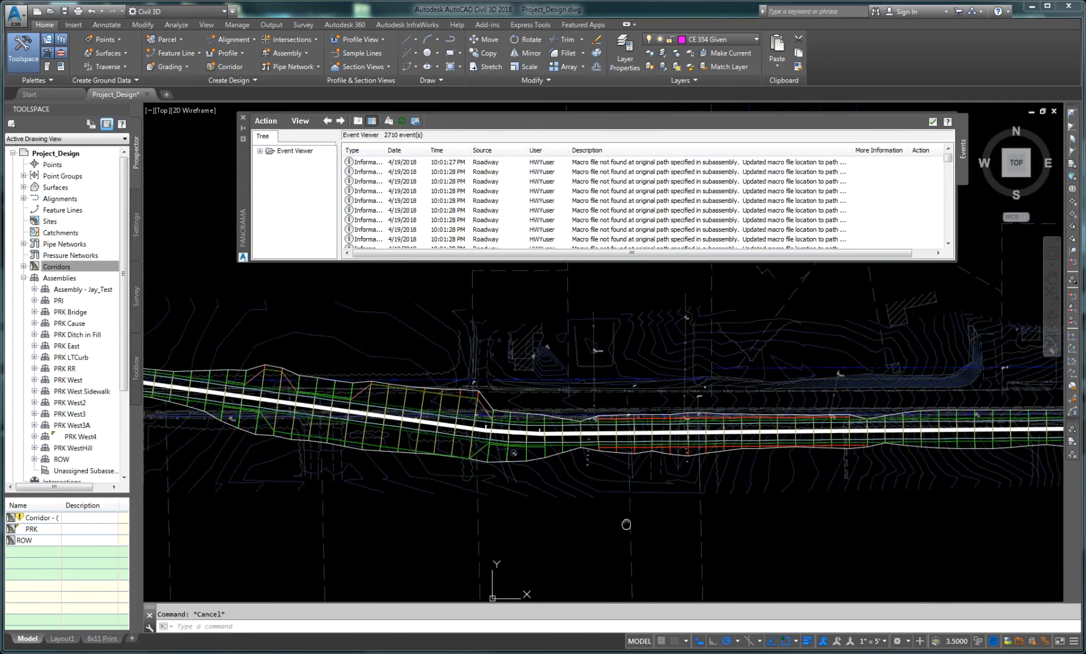
pyautogui.moveTo(455, 419); pyautogui.dragTo(557, 436, button='middle')
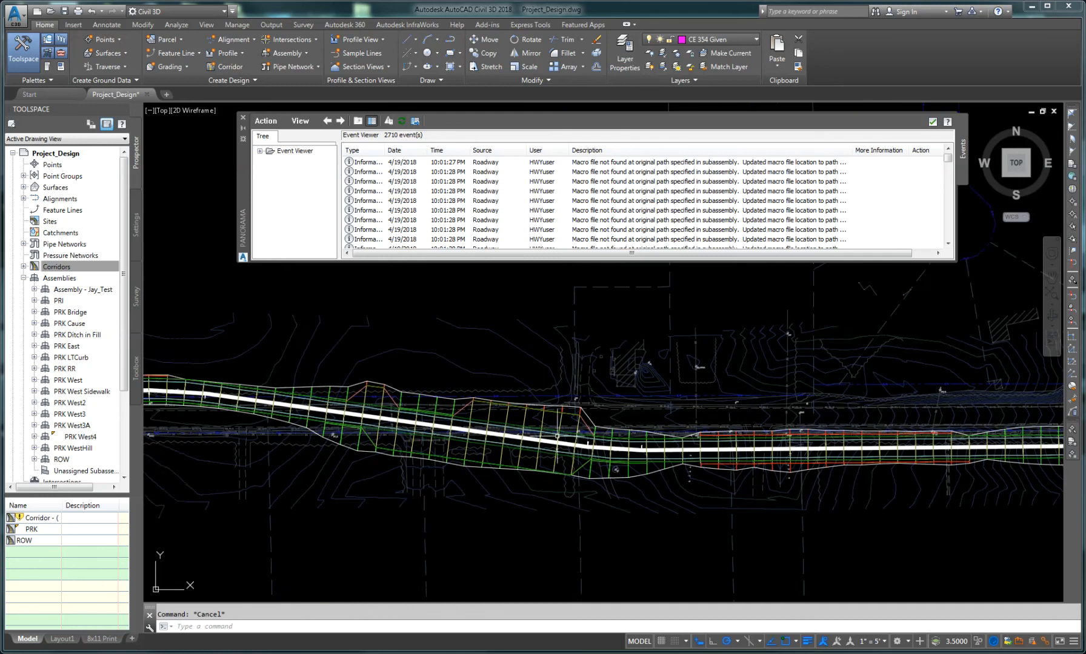
pyautogui.scroll(-2, 349, 493)
pyautogui.moveTo(250, 494); pyautogui.dragTo(583, 514, button='middle')
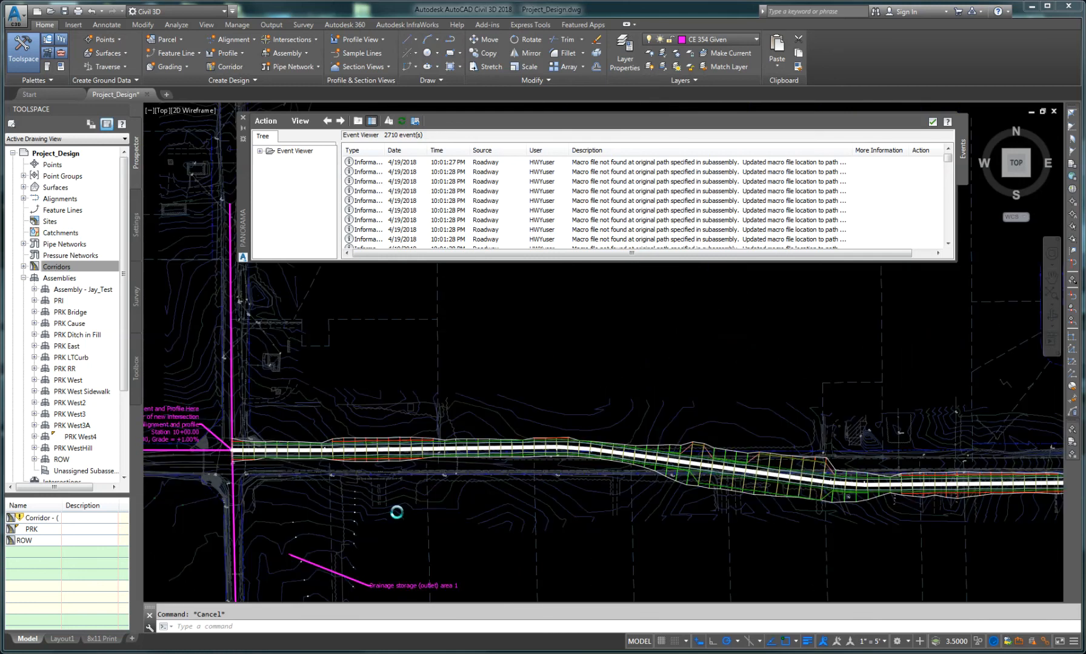
# Step: Zoom out of the site and pan over to the assembly area to examine the PRK assemblies
pyautogui.scroll(-3, 395, 512)
pyautogui.scroll(-2, 591, 526)
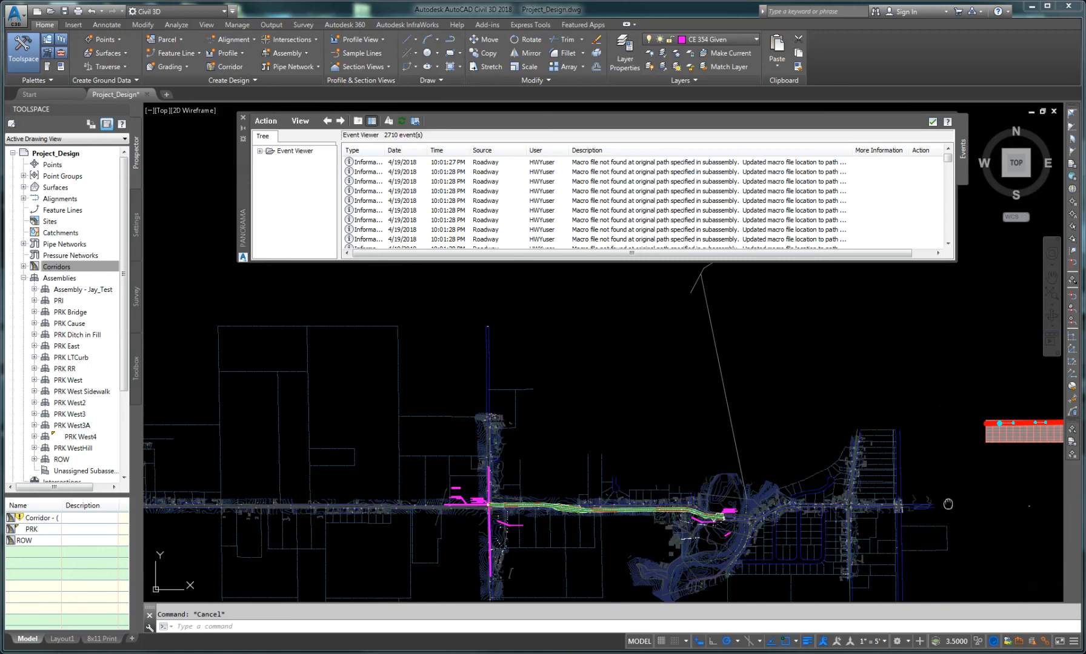
pyautogui.moveTo(971, 498); pyautogui.dragTo(577, 484, button='middle')
pyautogui.scroll(-3, 700, 484)
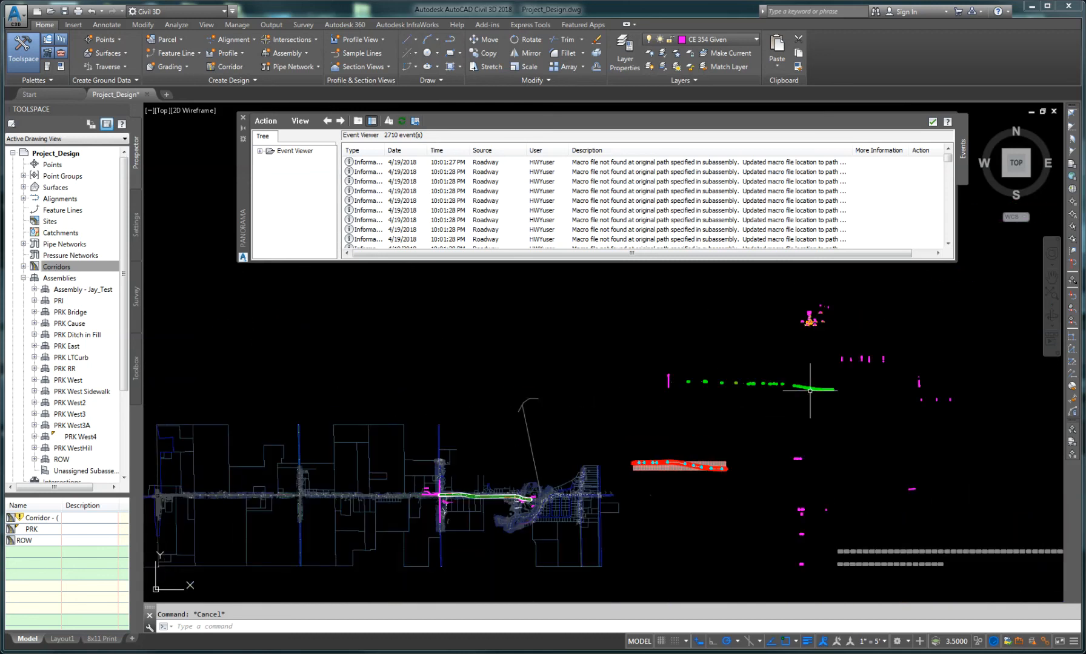
pyautogui.moveTo(773, 344)
pyautogui.mouseDown(button='middle')
pyautogui.moveTo(754, 374)
pyautogui.moveTo(661, 440)
pyautogui.mouseUp(button='middle')
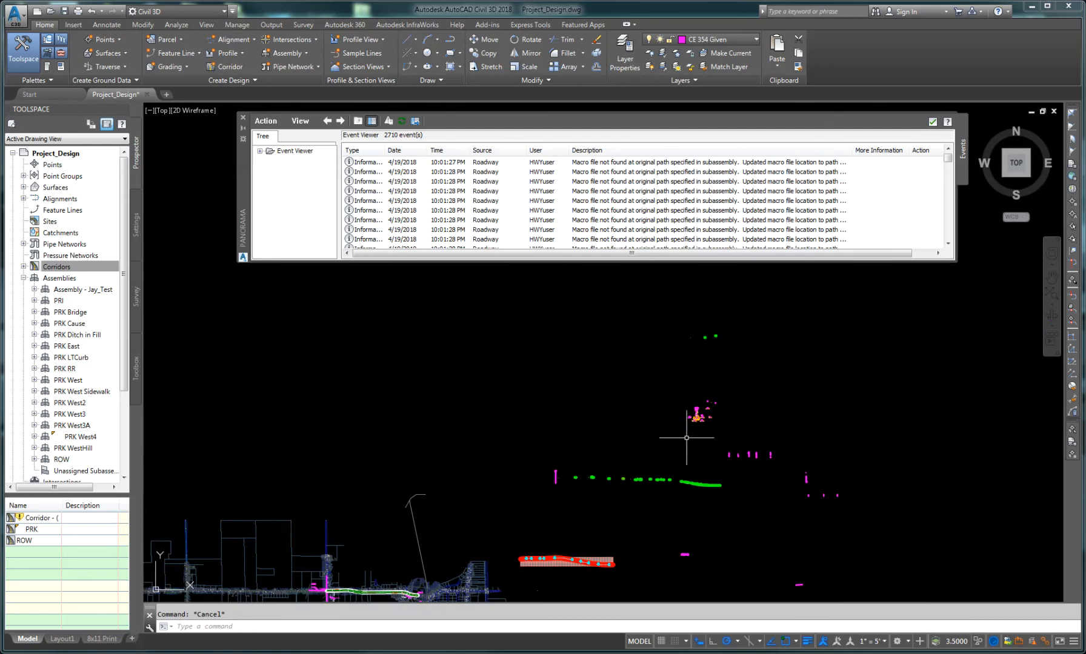
pyautogui.scroll(2, 700, 399)
pyautogui.scroll(6, 694, 425)
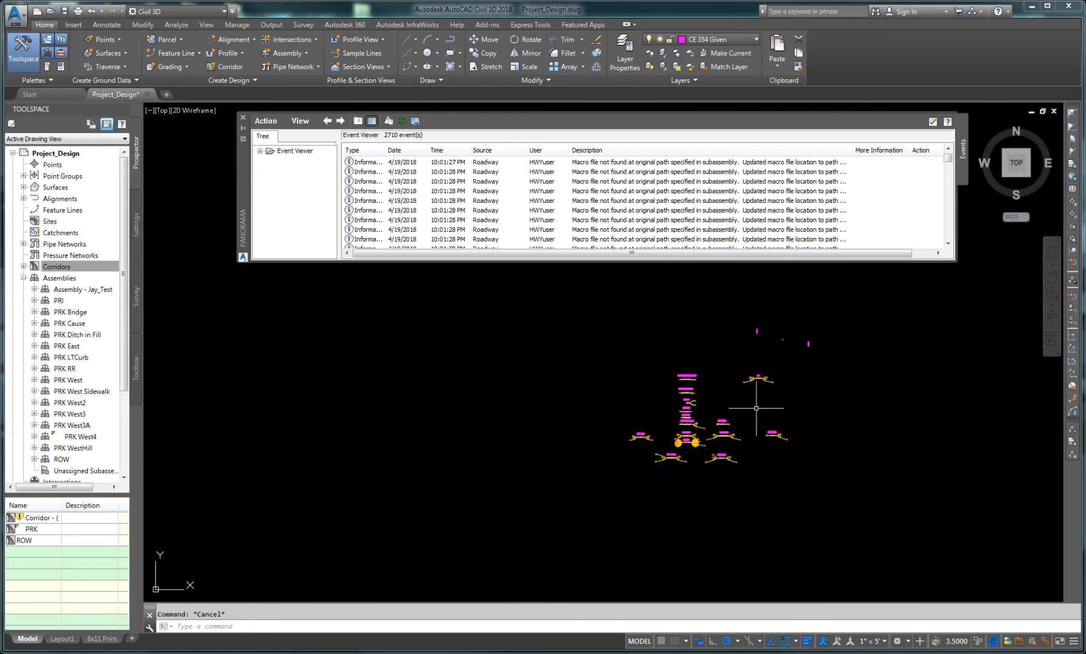
pyautogui.moveTo(793, 426)
pyautogui.mouseDown(button='middle')
pyautogui.moveTo(710, 495)
pyautogui.moveTo(643, 475)
pyautogui.mouseUp(button='middle')
pyautogui.scroll(4, 569, 490)
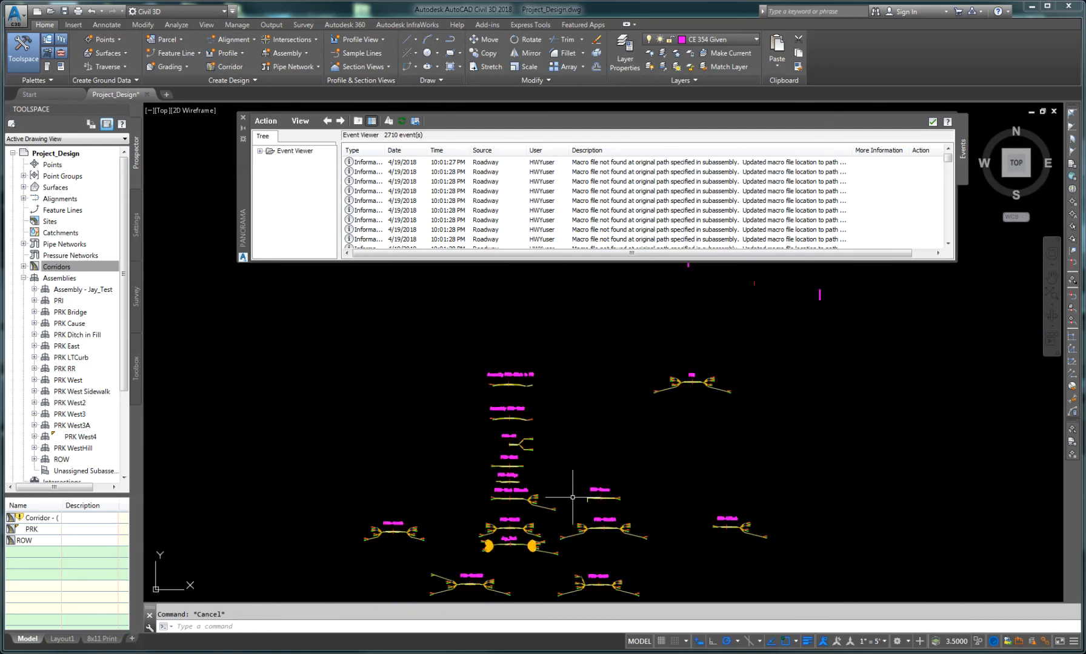
pyautogui.scroll(4, 536, 534)
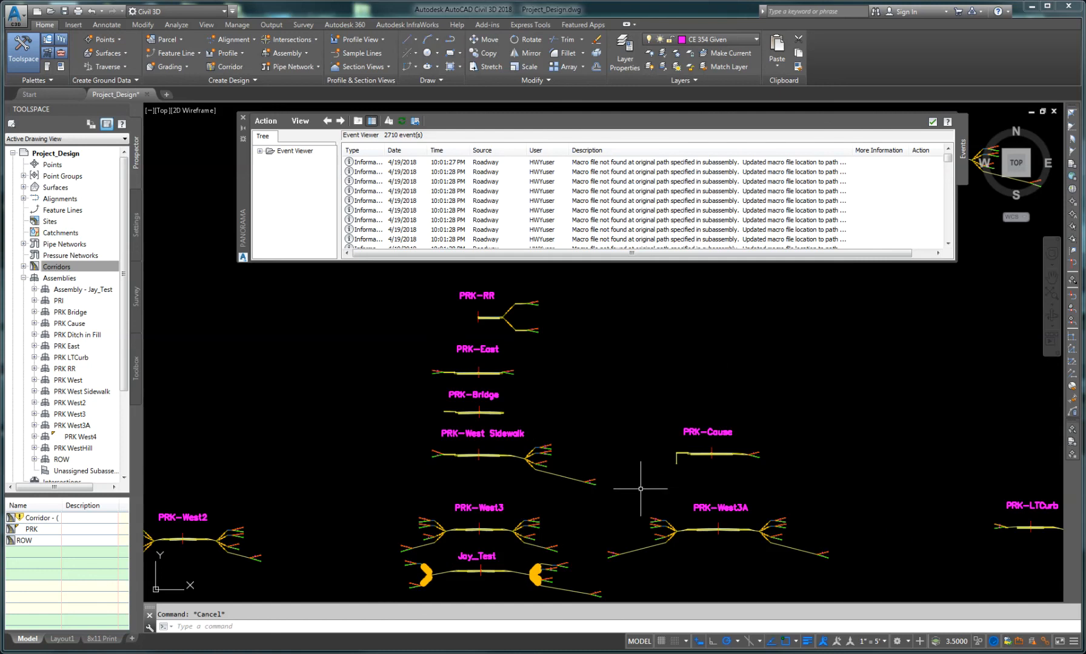
# Step: Zoom in on the PRK-West4 assembly and set its left shoulder subassembly's width to 6'
pyautogui.moveTo(577, 513); pyautogui.dragTo(560, 454, button='middle')
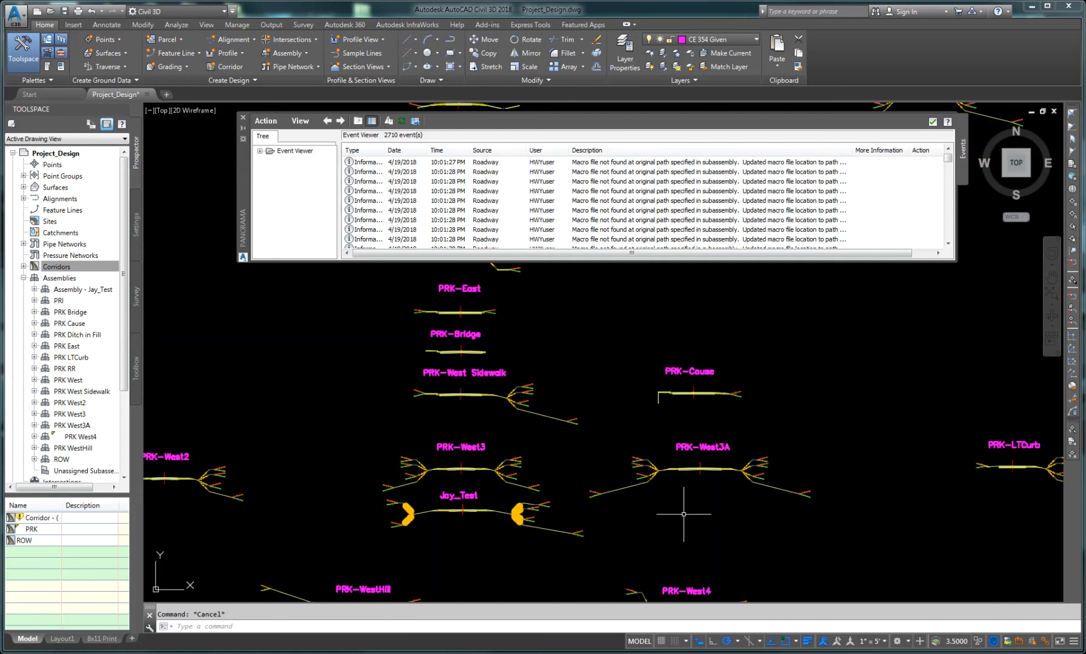
pyautogui.moveTo(684, 514)
pyautogui.mouseDown(button='middle')
pyautogui.moveTo(672, 454)
pyautogui.moveTo(661, 452)
pyautogui.mouseUp(button='middle')
pyautogui.scroll(4, 694, 560)
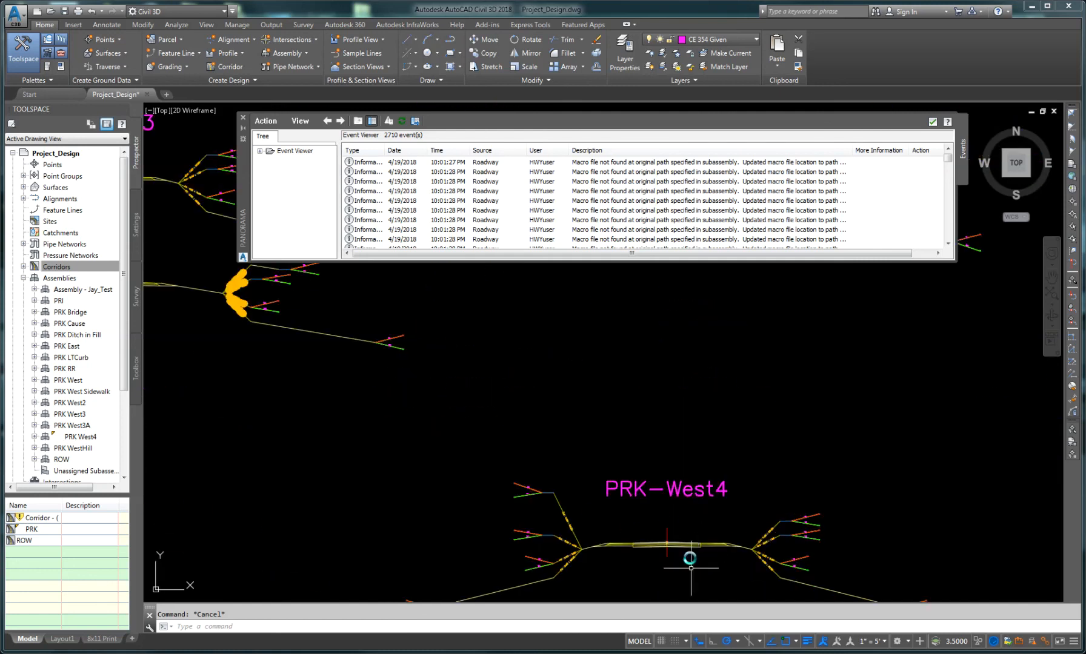
pyautogui.moveTo(691, 568); pyautogui.dragTo(686, 516, button='middle')
pyautogui.scroll(5, 655, 515)
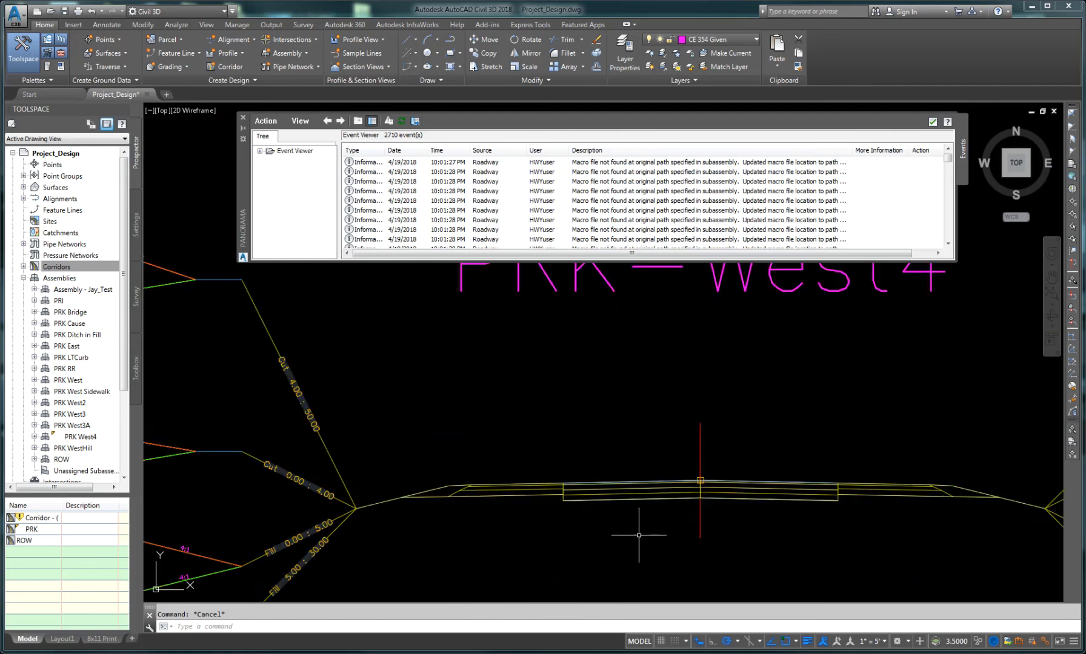
pyautogui.scroll(-2, 636, 539)
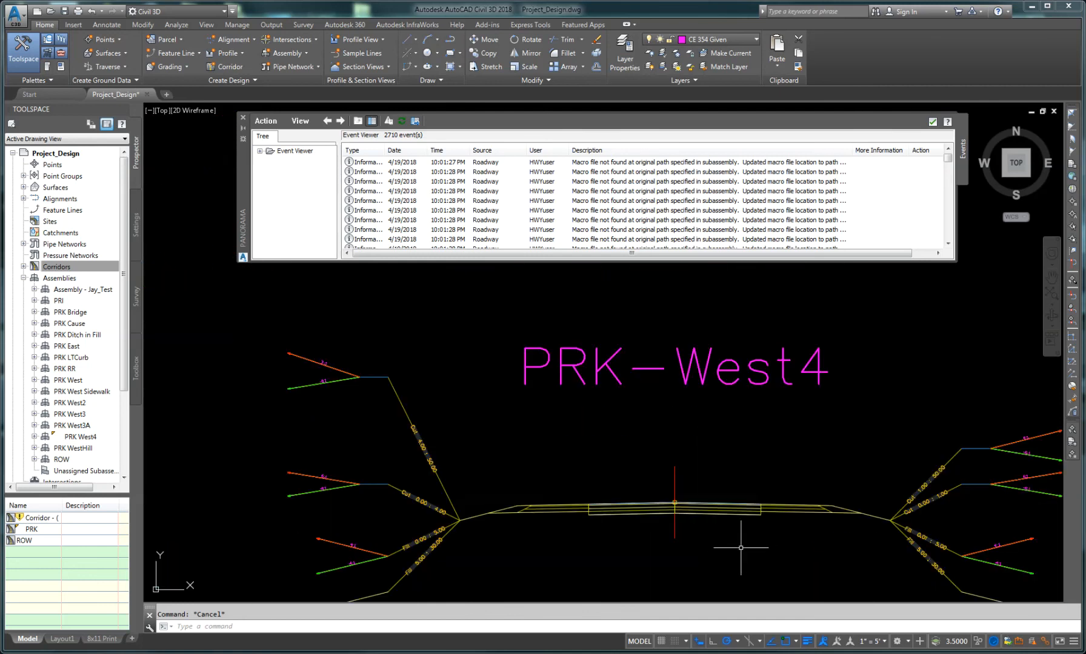
pyautogui.moveTo(734, 552); pyautogui.dragTo(629, 535, button='middle')
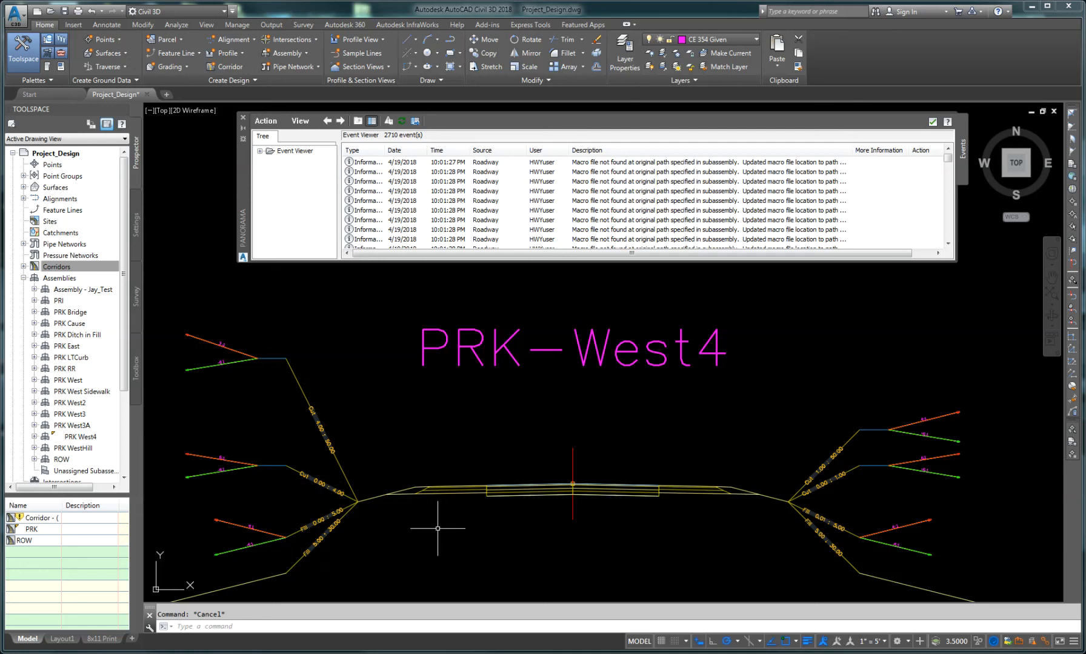
pyautogui.click(421, 491)
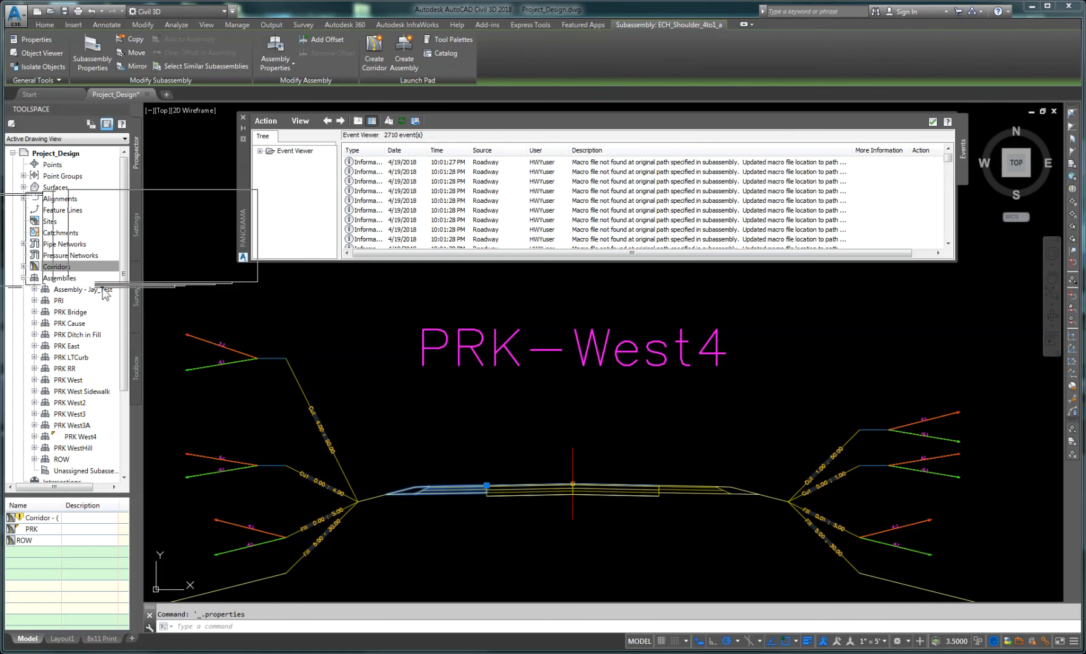
pyautogui.moveTo(217, 331); pyautogui.dragTo(159, 254)
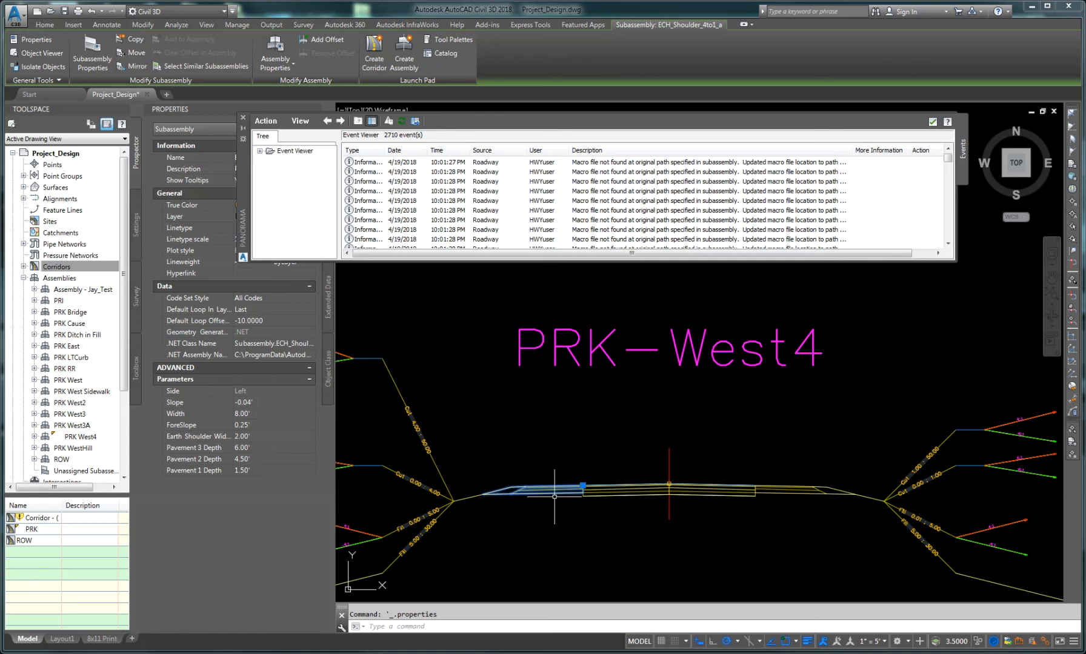
pyautogui.click(237, 415)
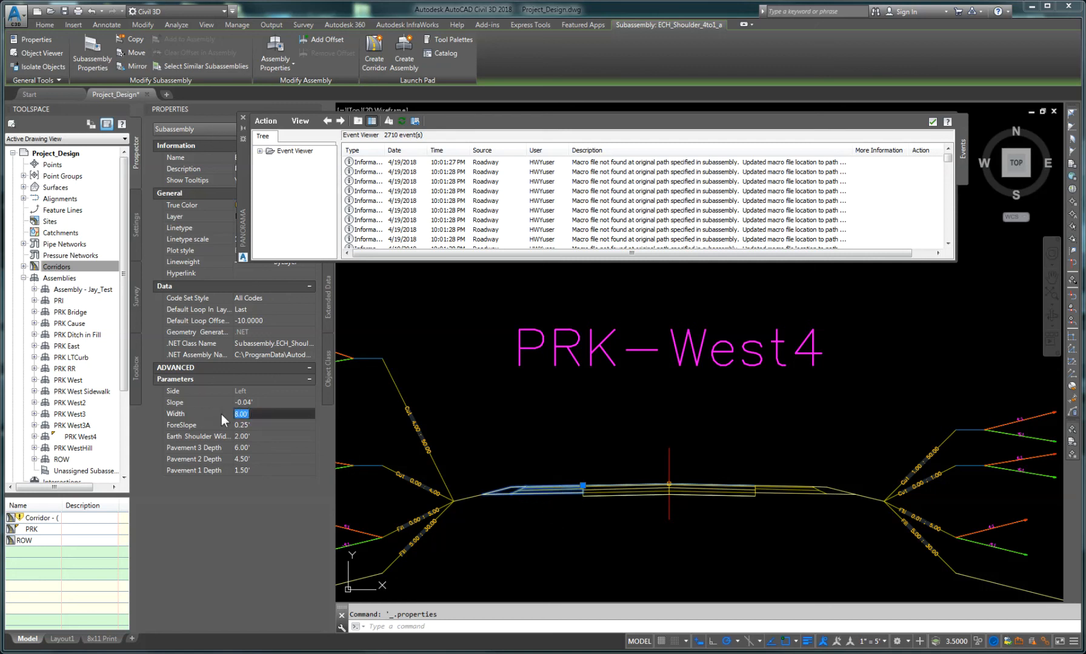
pyautogui.write('6')
pyautogui.click(258, 425)
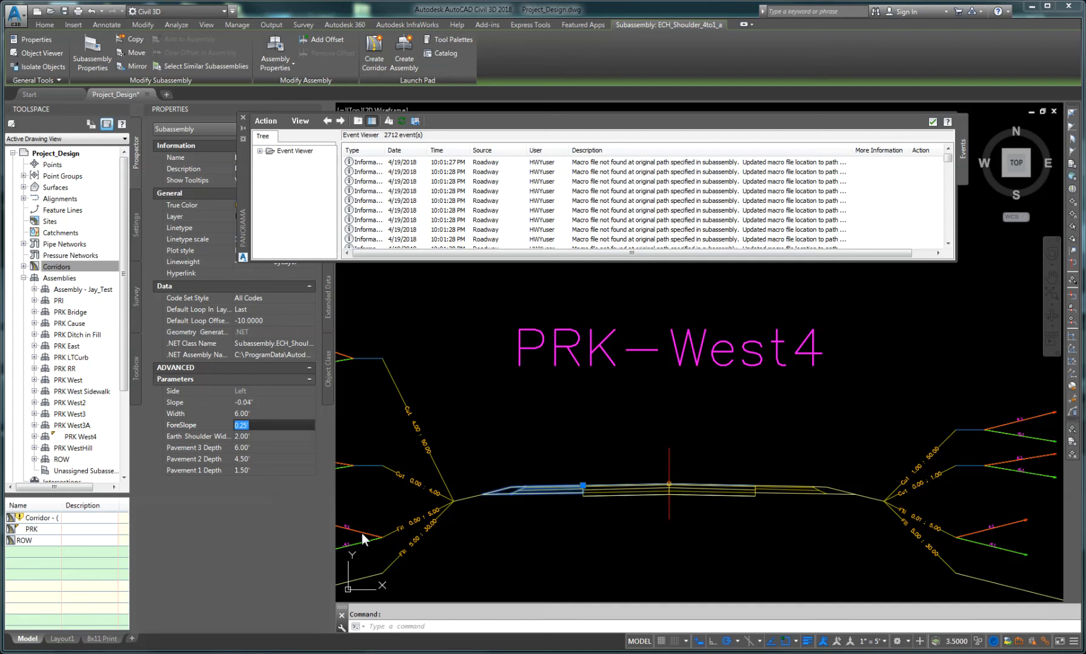
# Step: Inspect the properties of the lane subassemblies on the PRK-West4 assembly
pyautogui.click(604, 494)
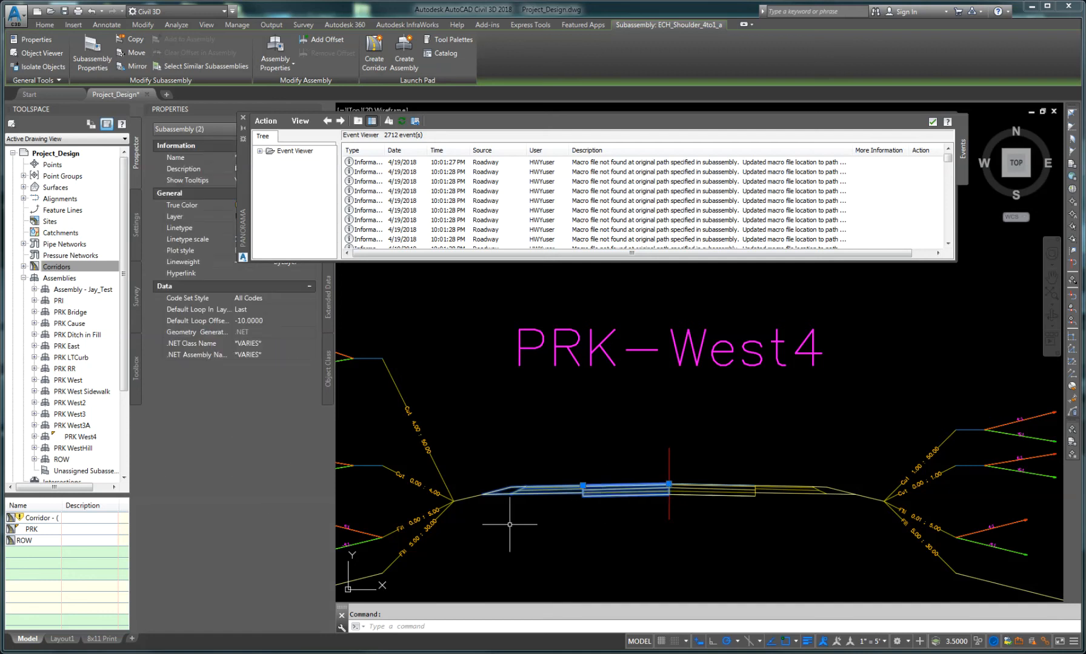
pyautogui.press('Escape')
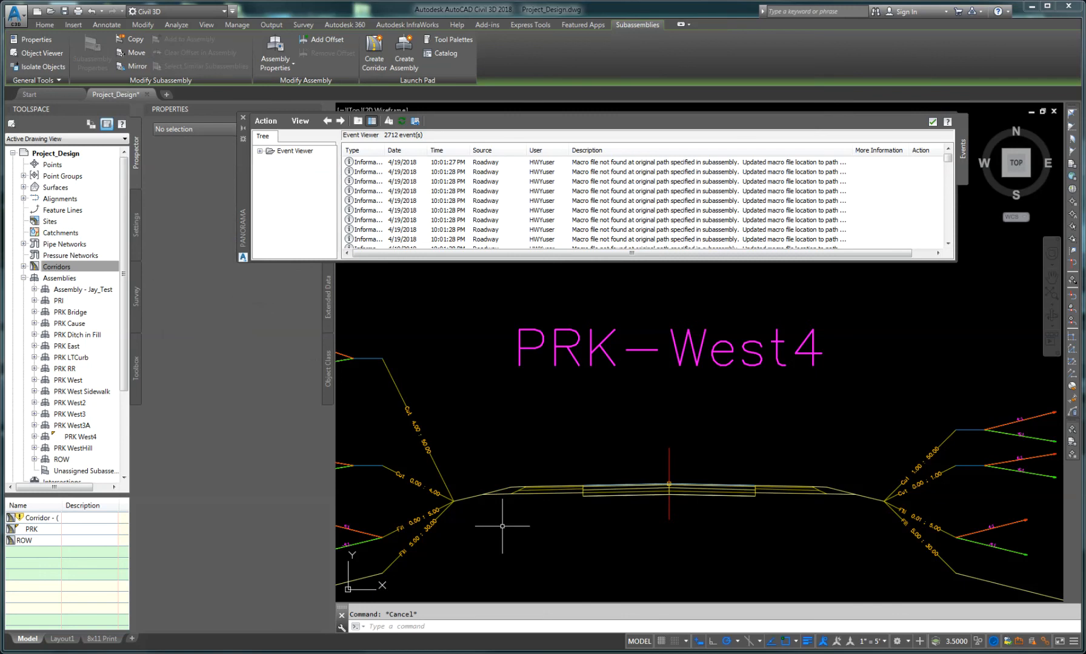
pyautogui.click(619, 492)
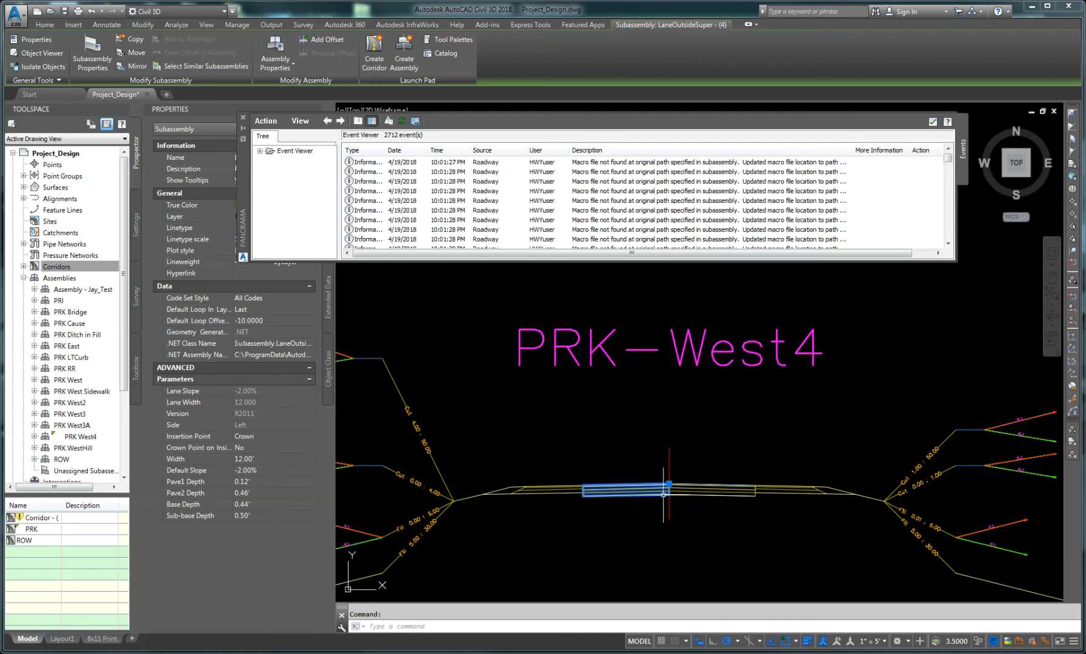
pyautogui.press('Escape')
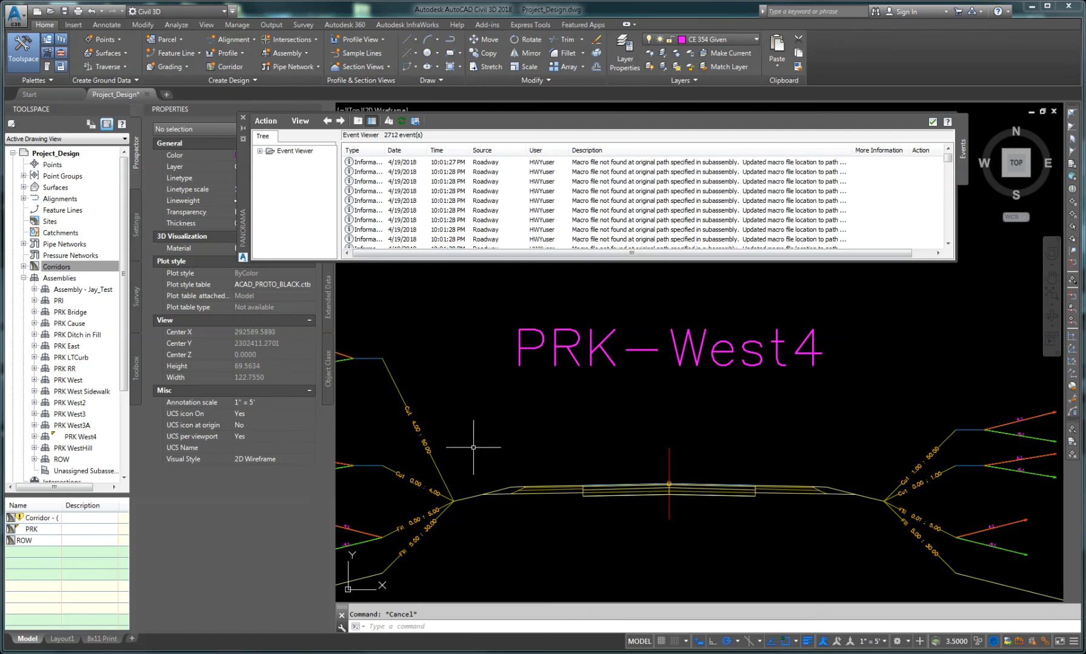
# Step: Return to corridor PRK along the alignment, select it, and open the Section Editor
pyautogui.scroll(-4, 526, 461)
pyautogui.scroll(-10, 527, 461)
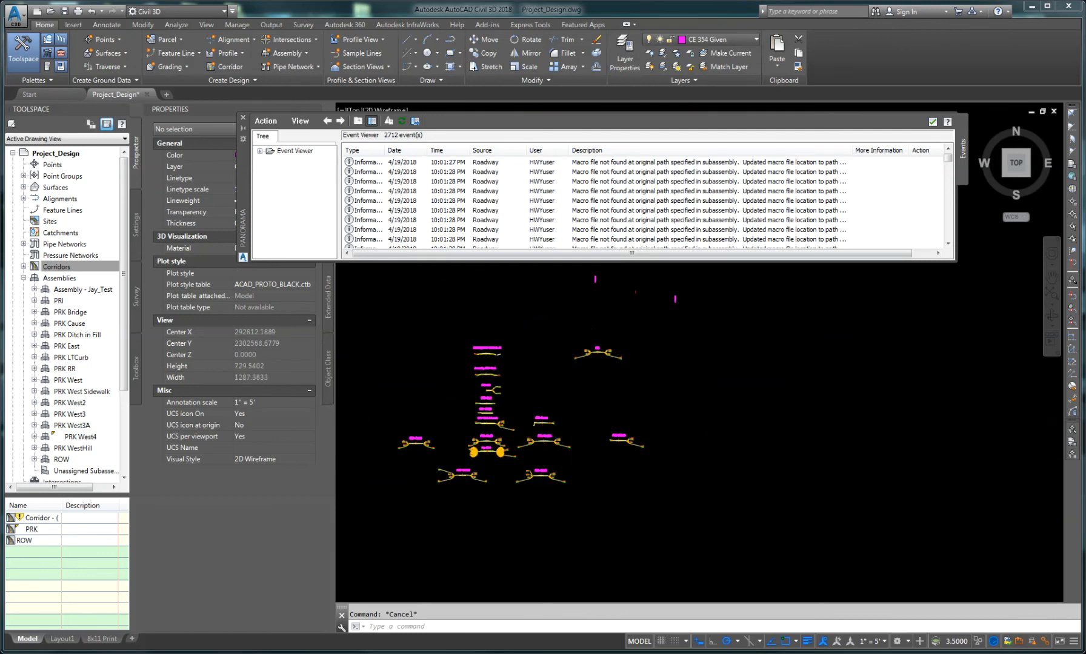
pyautogui.moveTo(558, 490); pyautogui.dragTo(1078, 371, button='middle')
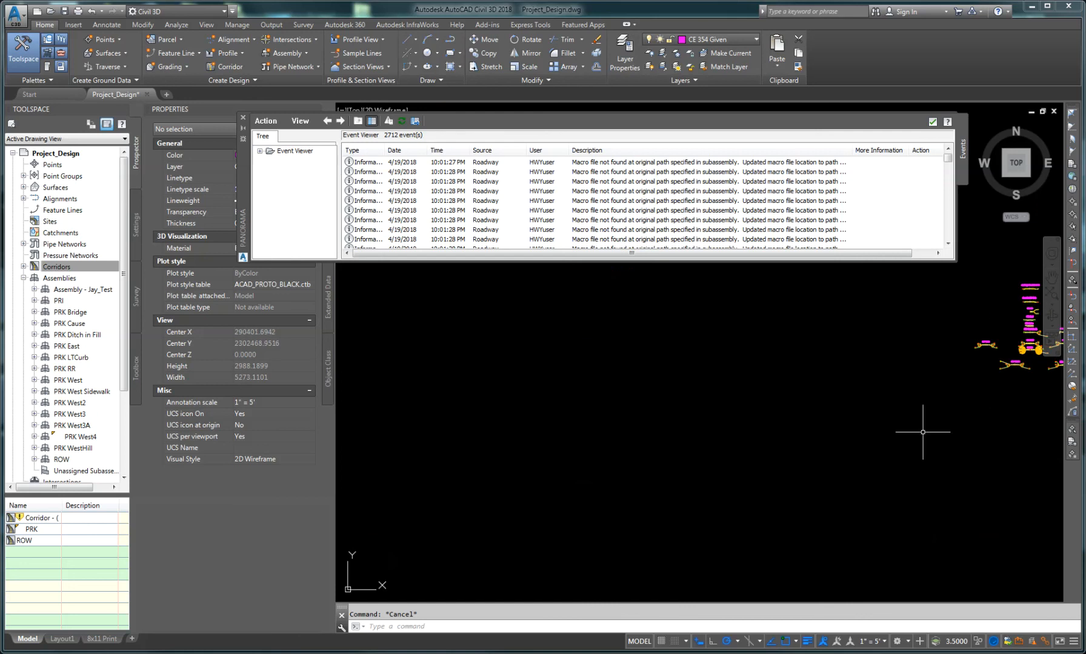
pyautogui.moveTo(545, 524); pyautogui.dragTo(838, 427, button='middle')
pyautogui.scroll(-4, 633, 522)
pyautogui.scroll(-1, 583, 539)
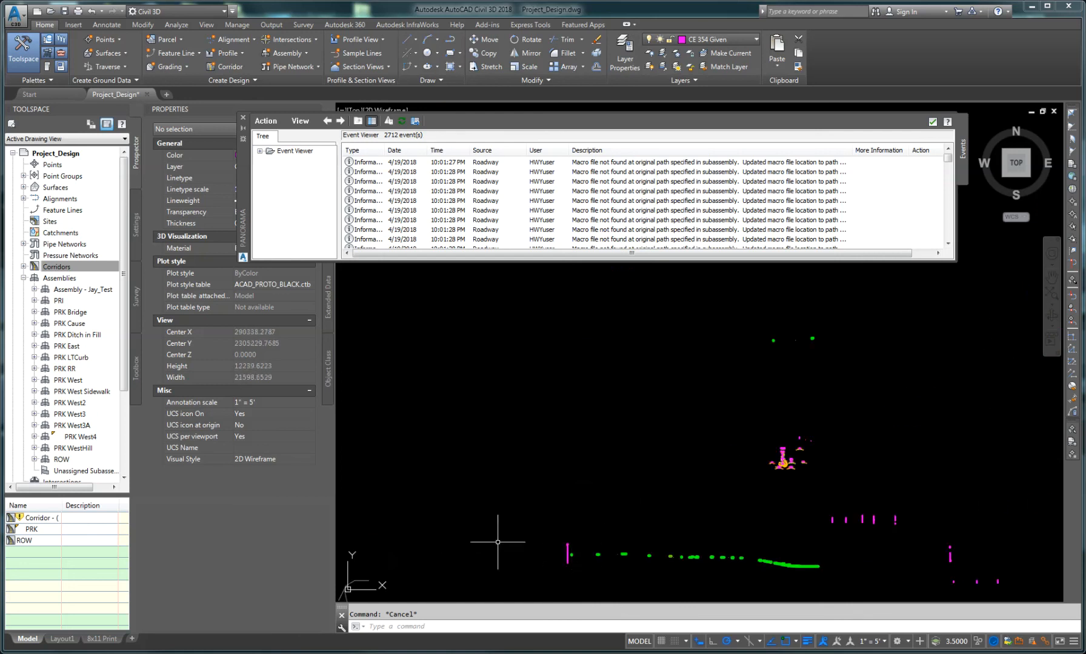
pyautogui.moveTo(498, 543)
pyautogui.mouseDown(button='middle')
pyautogui.moveTo(611, 461)
pyautogui.moveTo(764, 397)
pyautogui.mouseUp(button='middle')
pyautogui.moveTo(540, 556); pyautogui.dragTo(620, 470, button='middle')
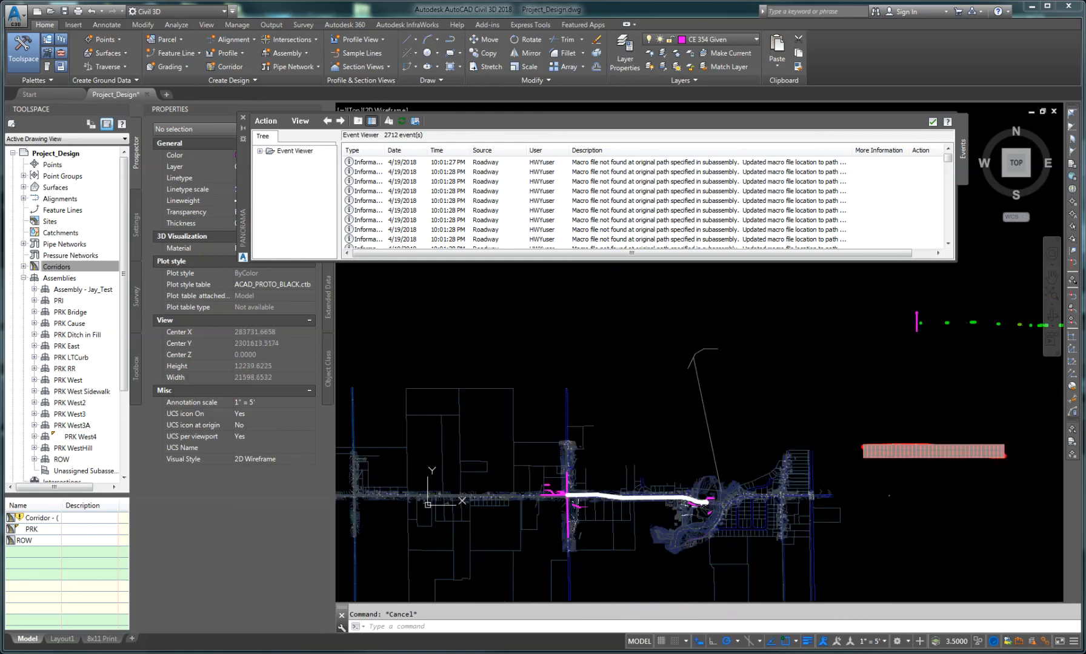
pyautogui.scroll(8, 632, 502)
pyautogui.scroll(15, 511, 466)
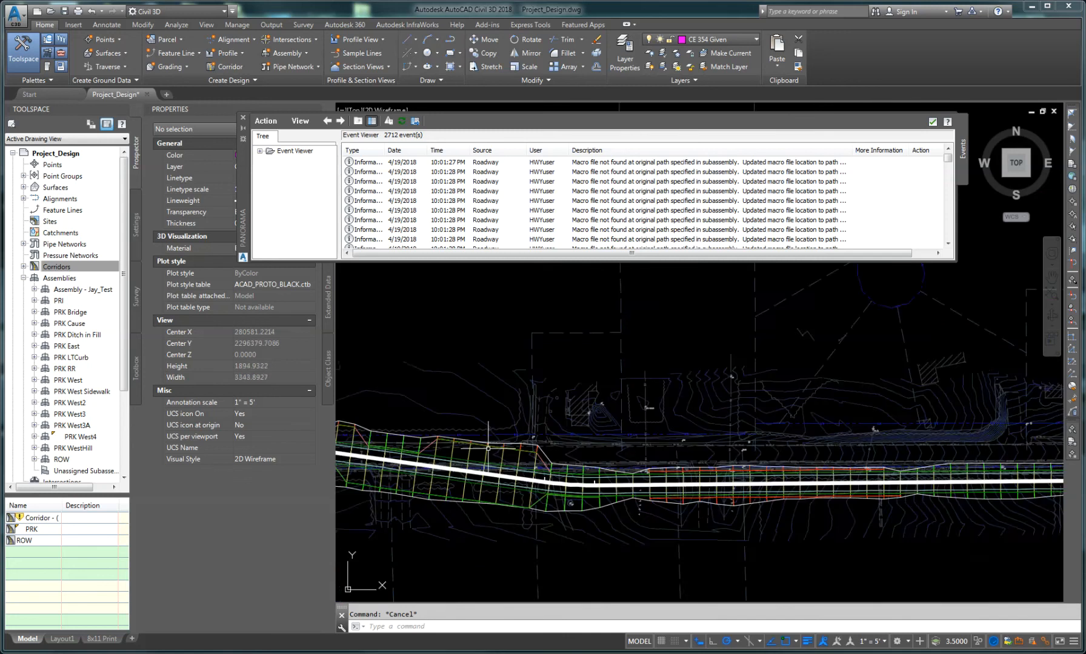
pyautogui.moveTo(472, 473); pyautogui.dragTo(868, 501, button='middle')
pyautogui.moveTo(527, 471); pyautogui.dragTo(652, 496, button='middle')
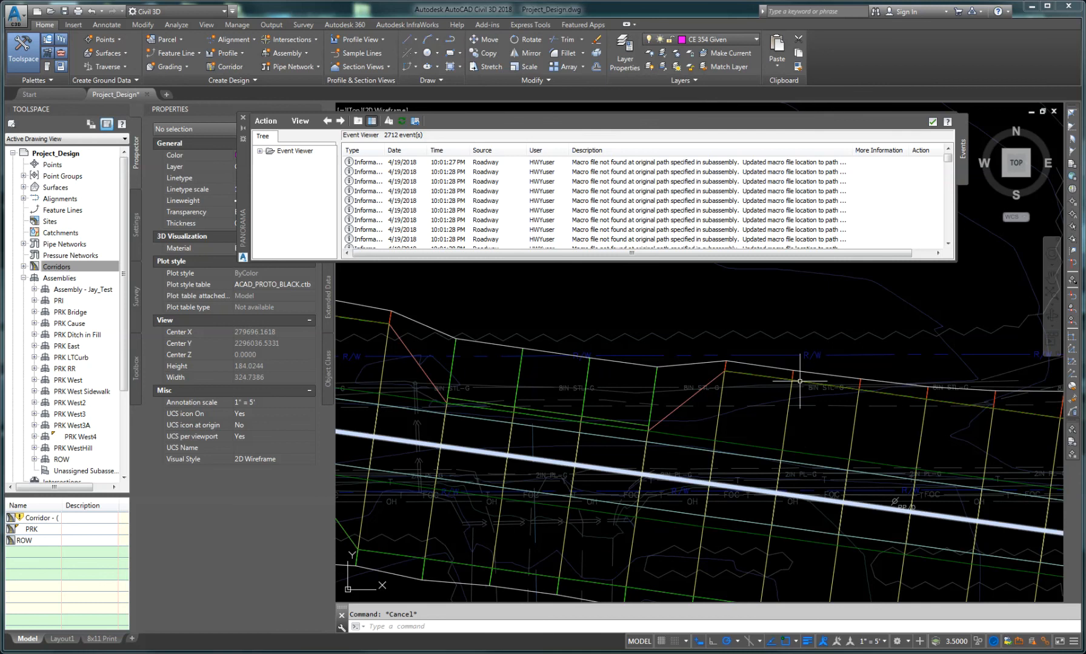
pyautogui.click(588, 373)
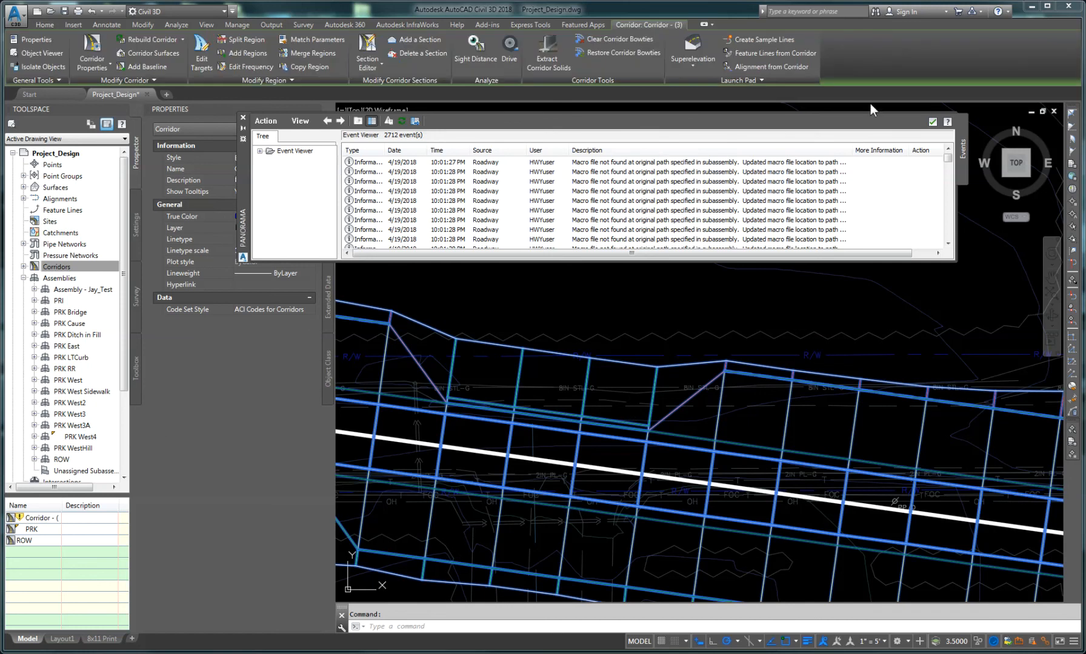
pyautogui.click(368, 45)
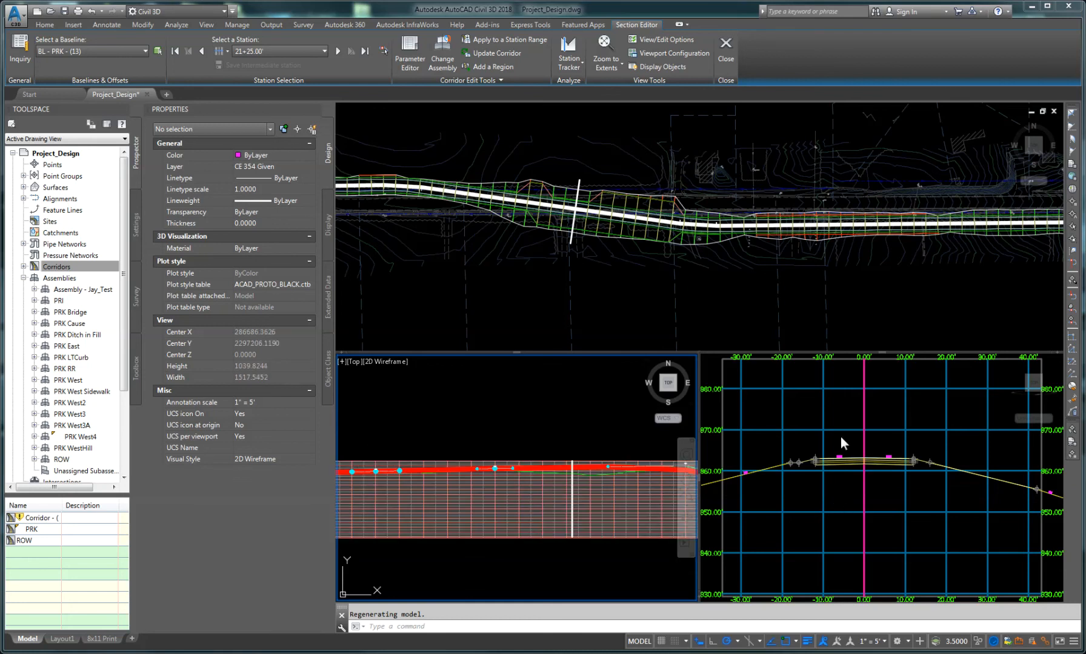
# Step: Step through the corridor sections station by station from 21+25 in the Section Editor
pyautogui.click(844, 496)
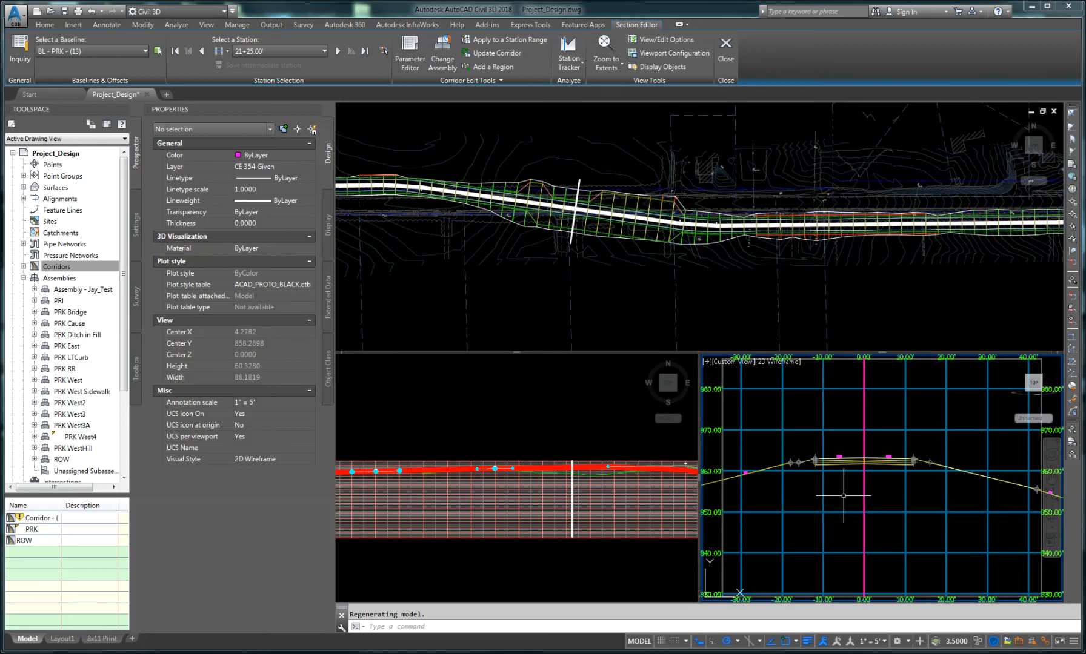
pyautogui.scroll(-2, 829, 482)
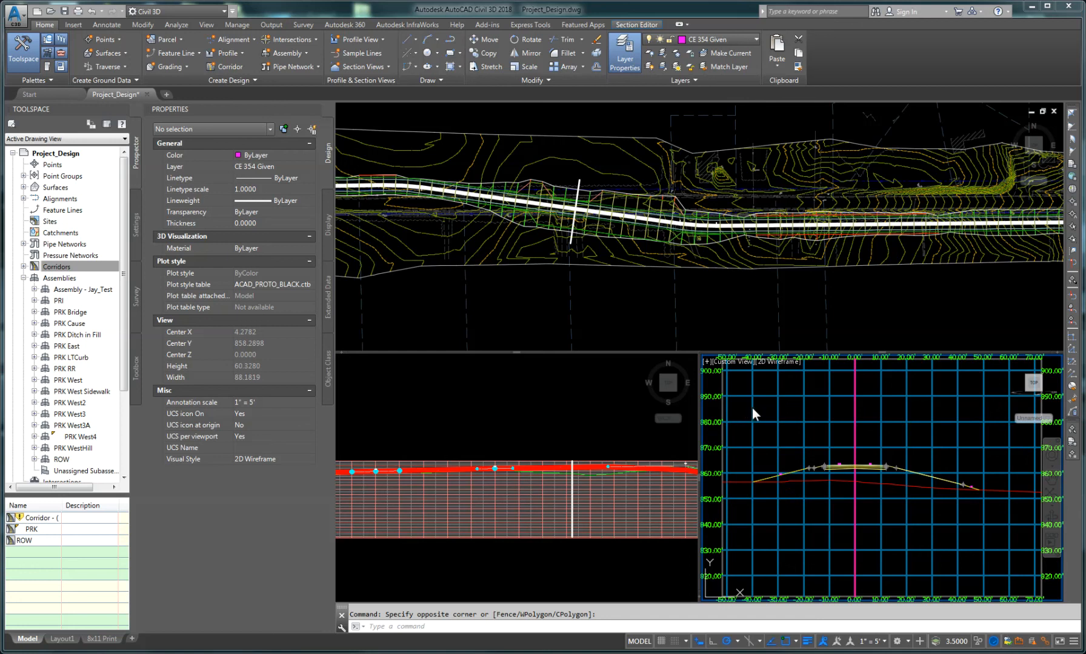
pyautogui.click(636, 24)
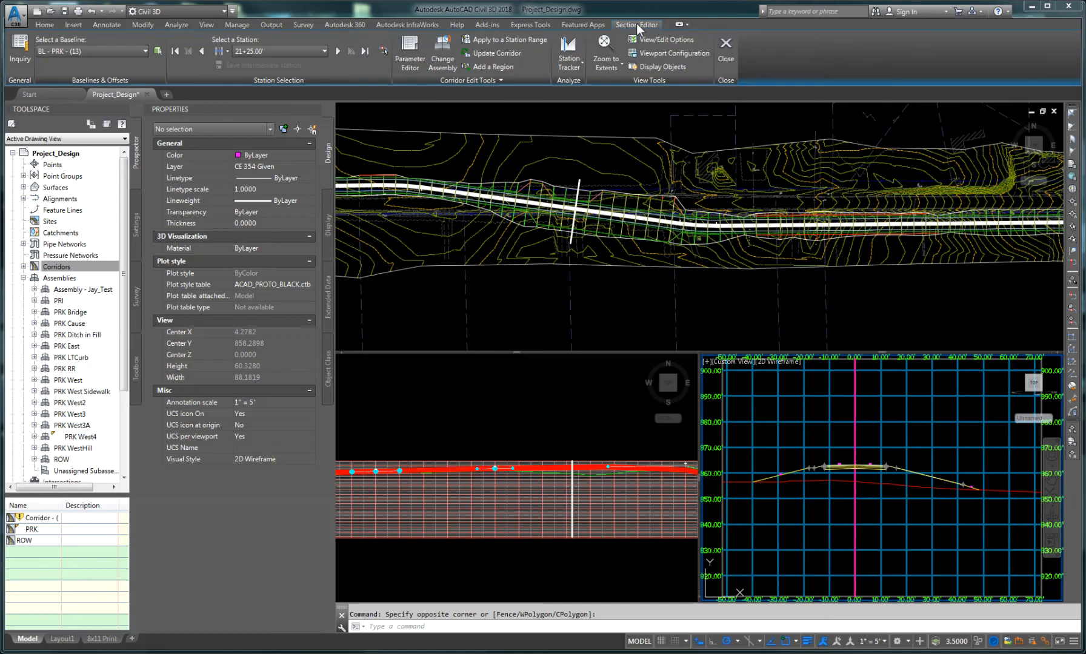
pyautogui.click(337, 51)
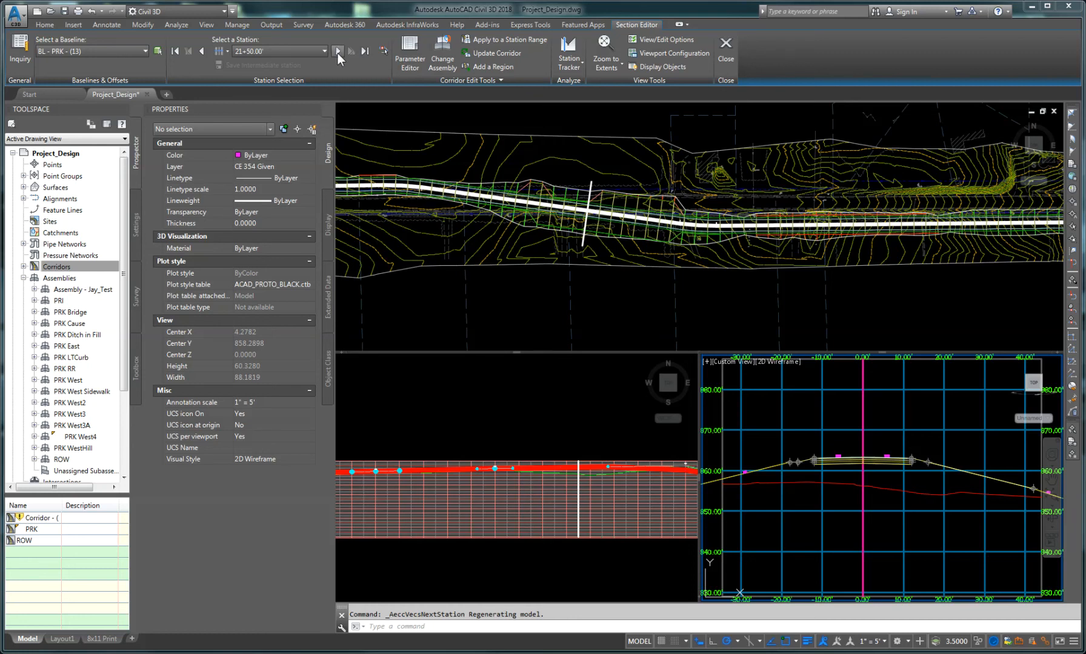
pyautogui.click(337, 52)
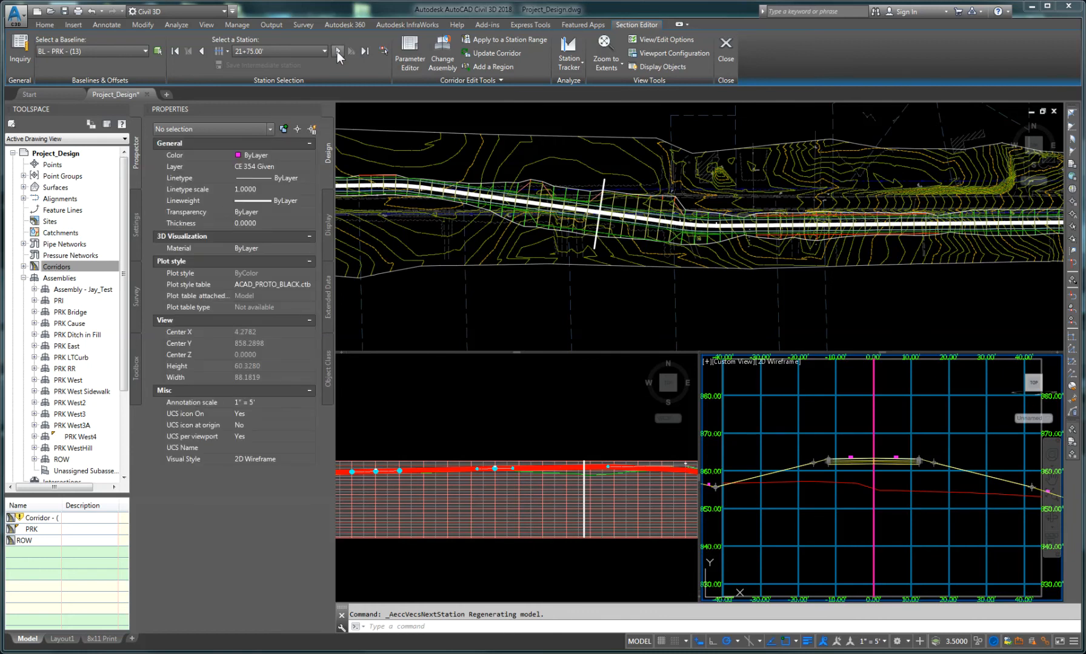
pyautogui.click(337, 52)
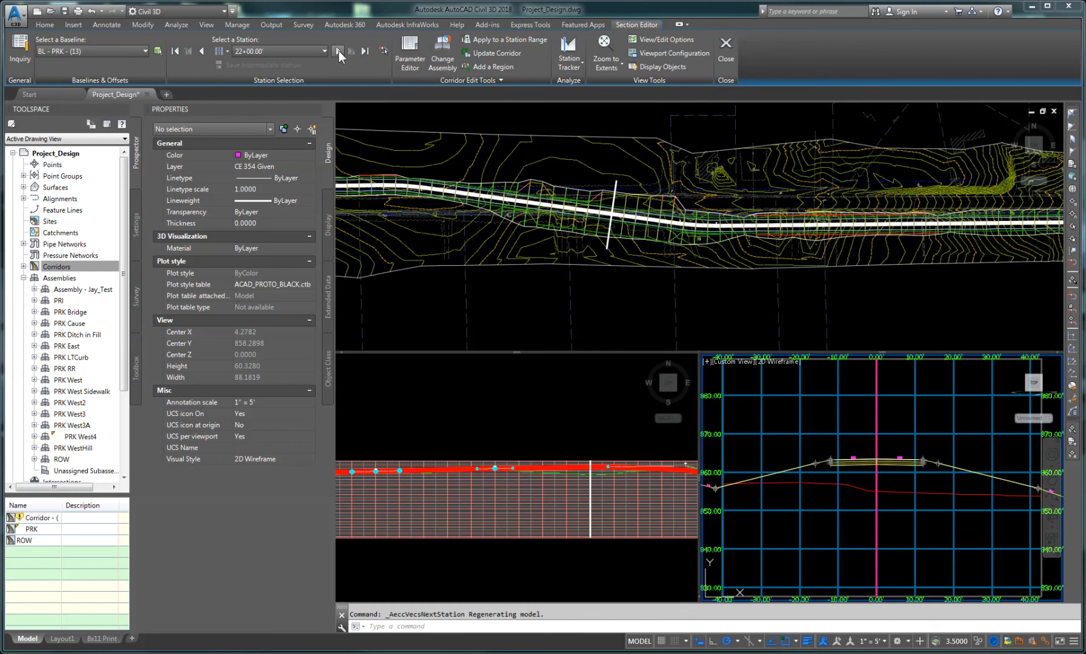
pyautogui.click(338, 51)
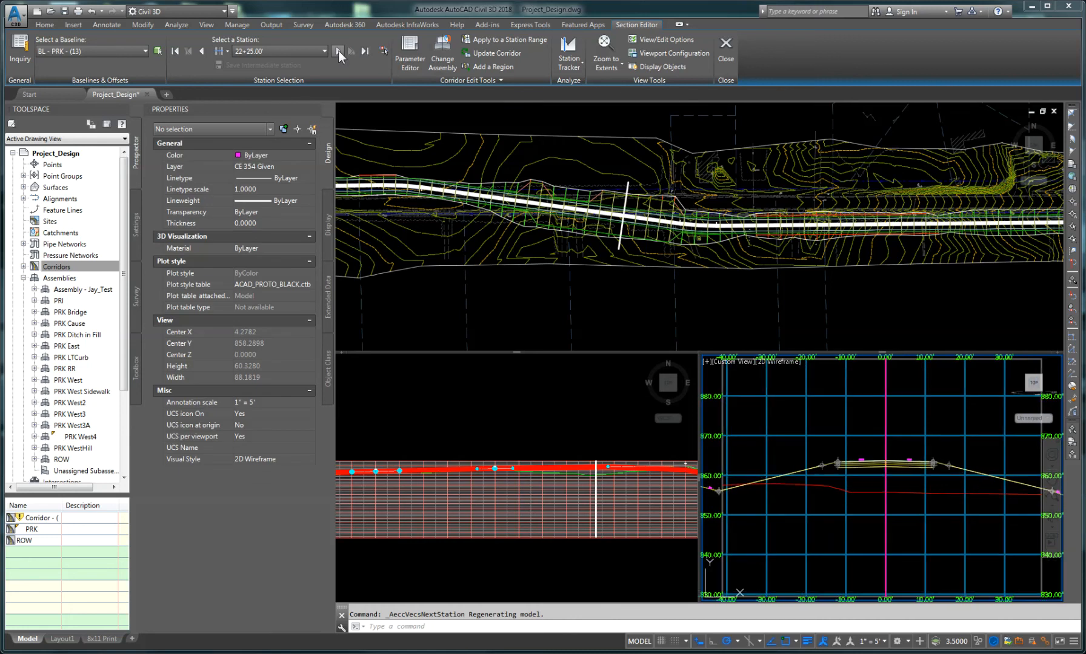
pyautogui.click(339, 51)
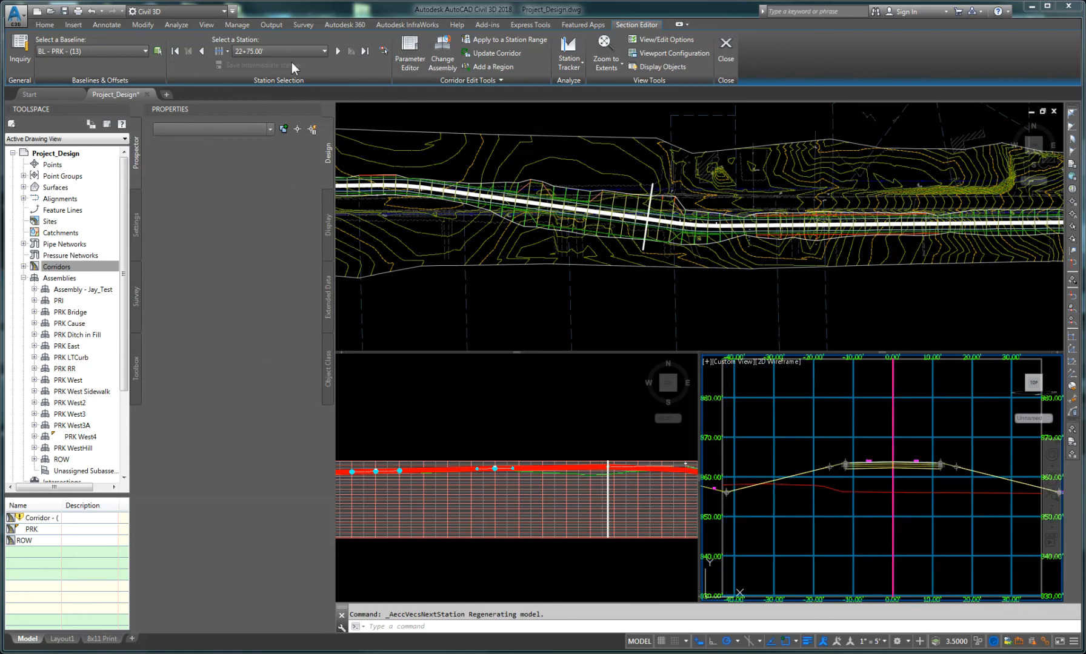
# Step: Jump to station 24+75 in the Section Editor and inspect the corridor section there
pyautogui.click(314, 112)
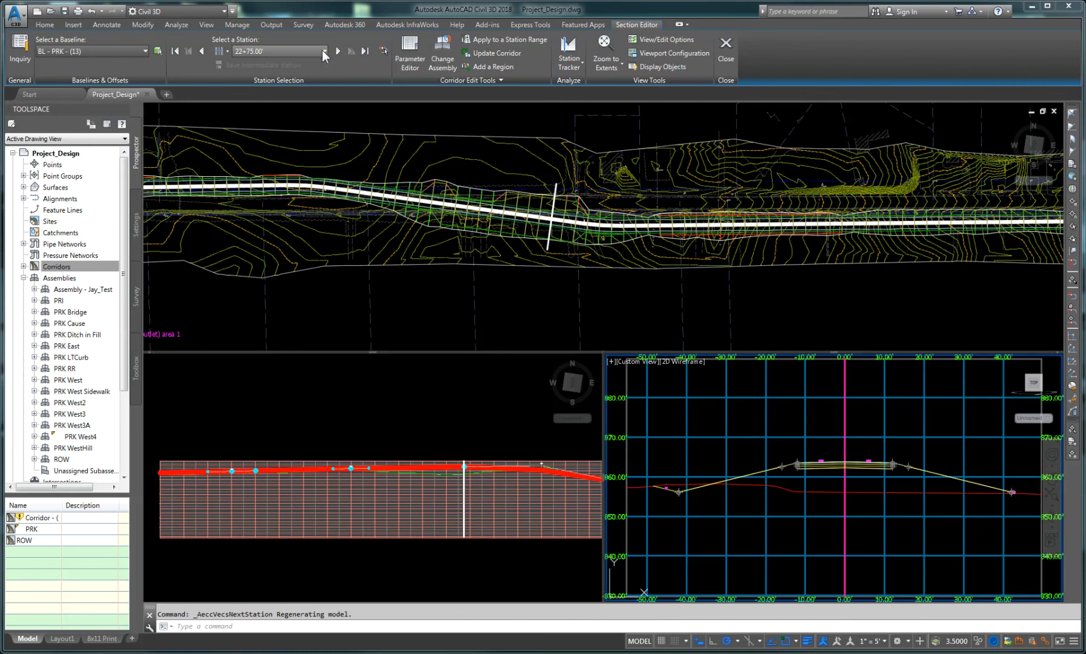
pyautogui.click(323, 51)
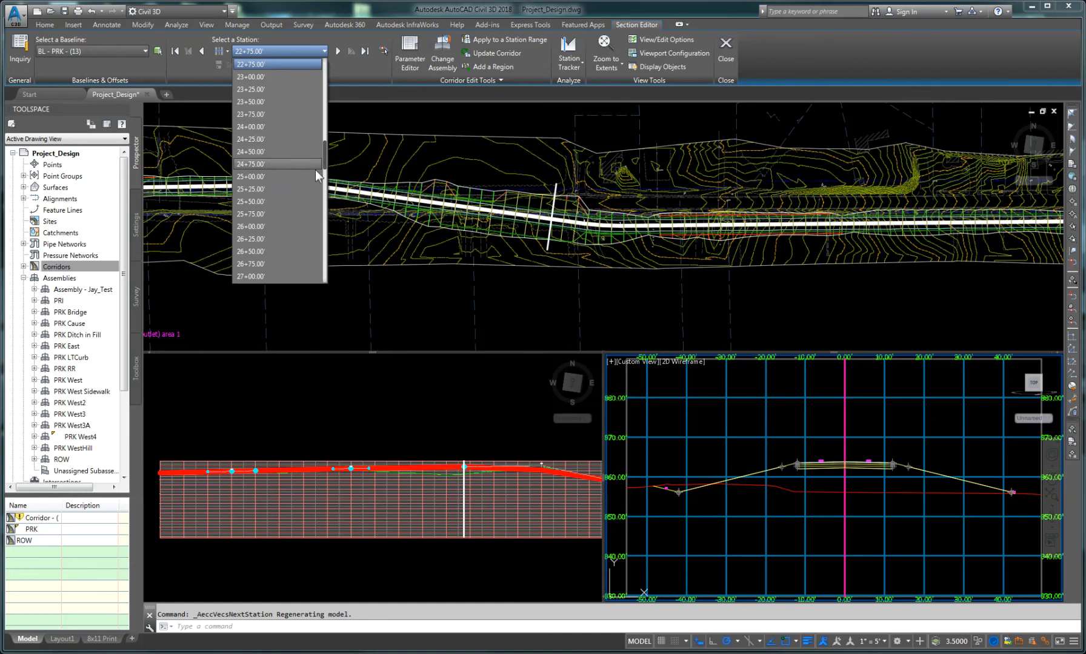
pyautogui.click(293, 165)
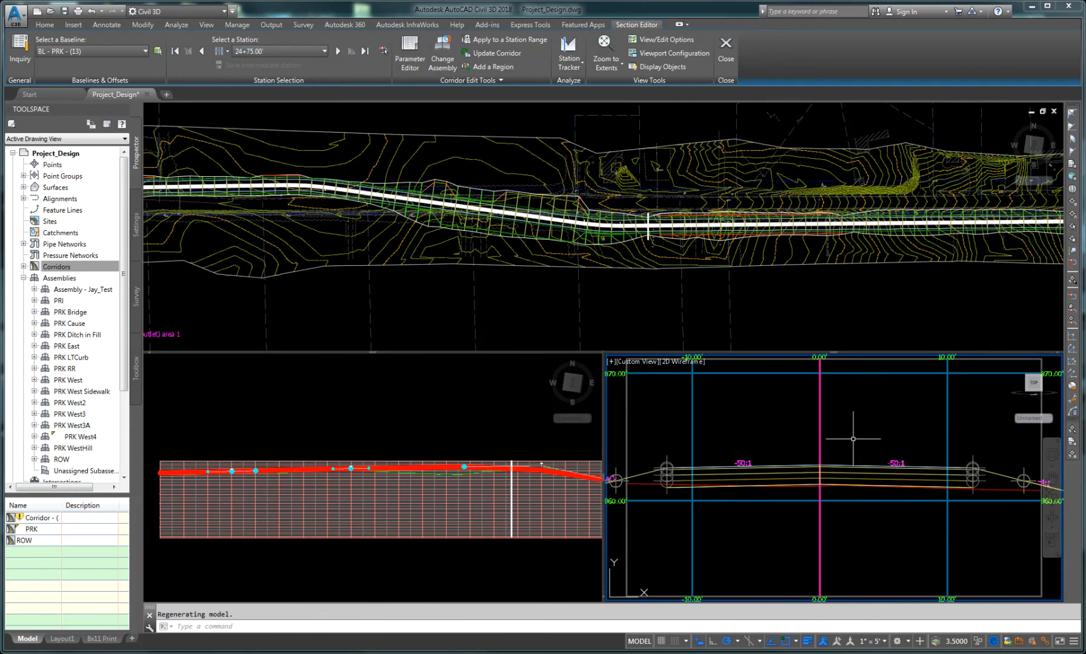
pyautogui.scroll(-1, 857, 446)
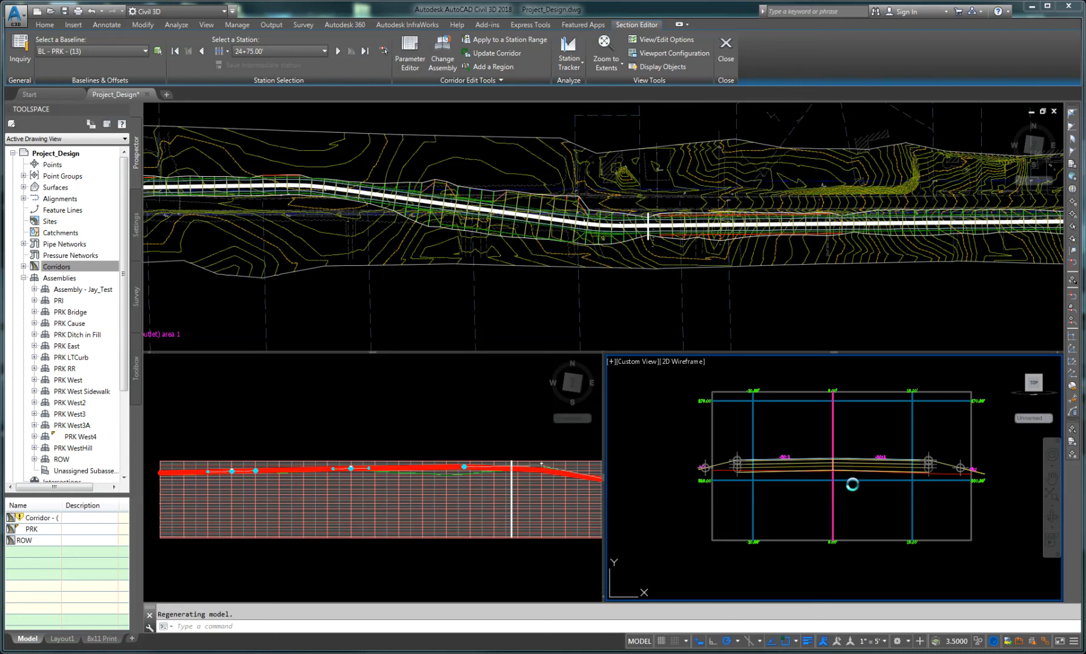
pyautogui.scroll(-1, 854, 484)
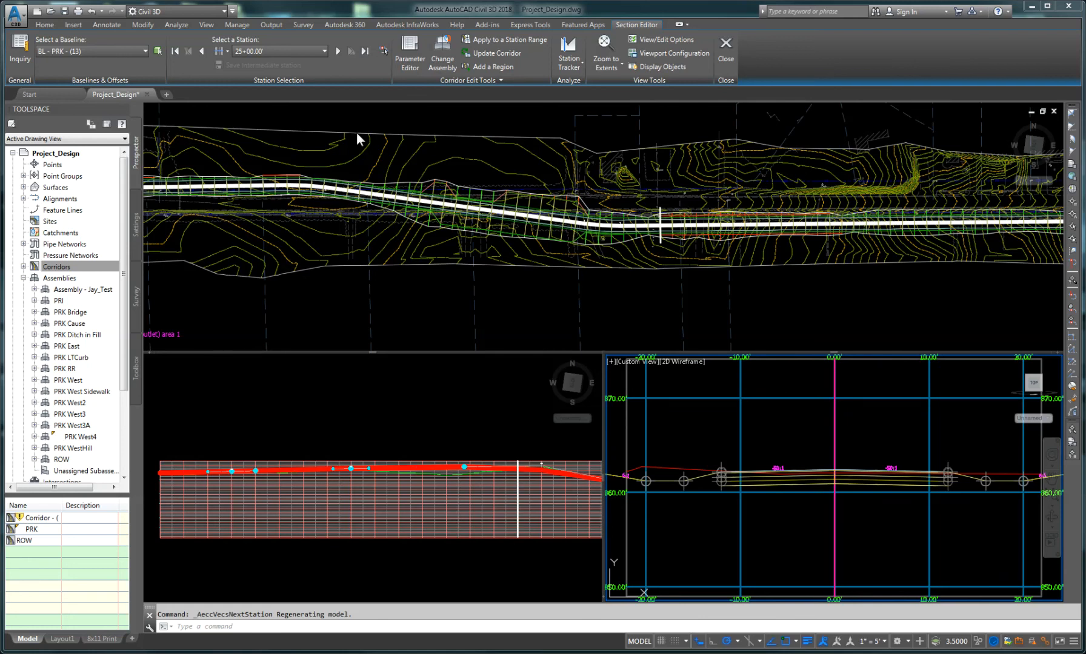
# Step: Step forward through the corridor sections from 25+00 to 25+75, then jump ahead to station 26+75
pyautogui.click(337, 51)
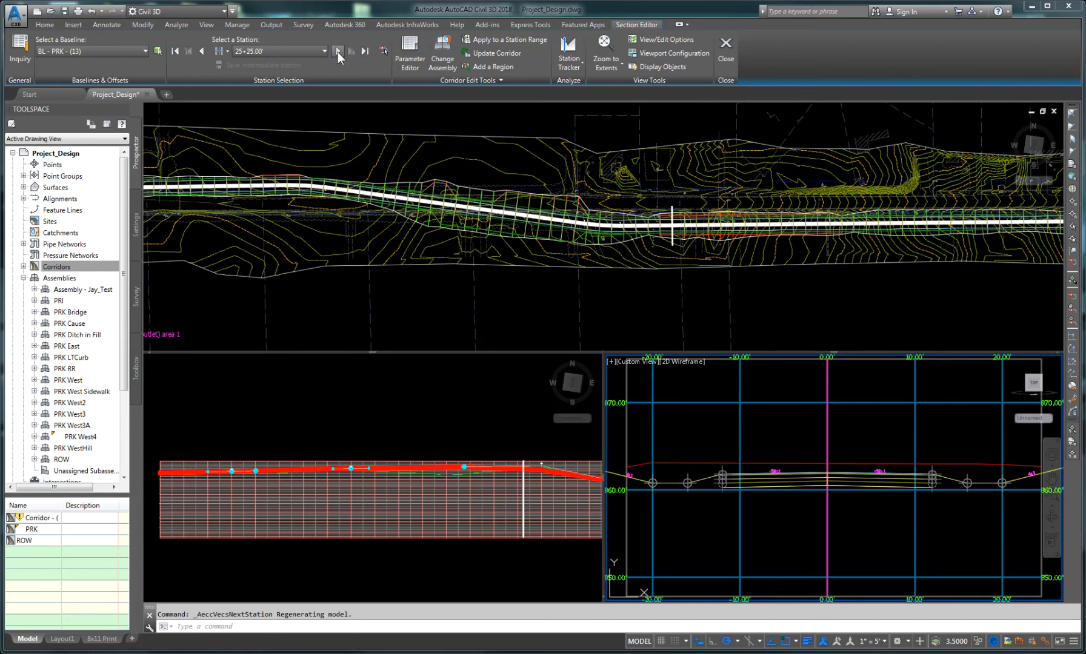
pyautogui.click(338, 51)
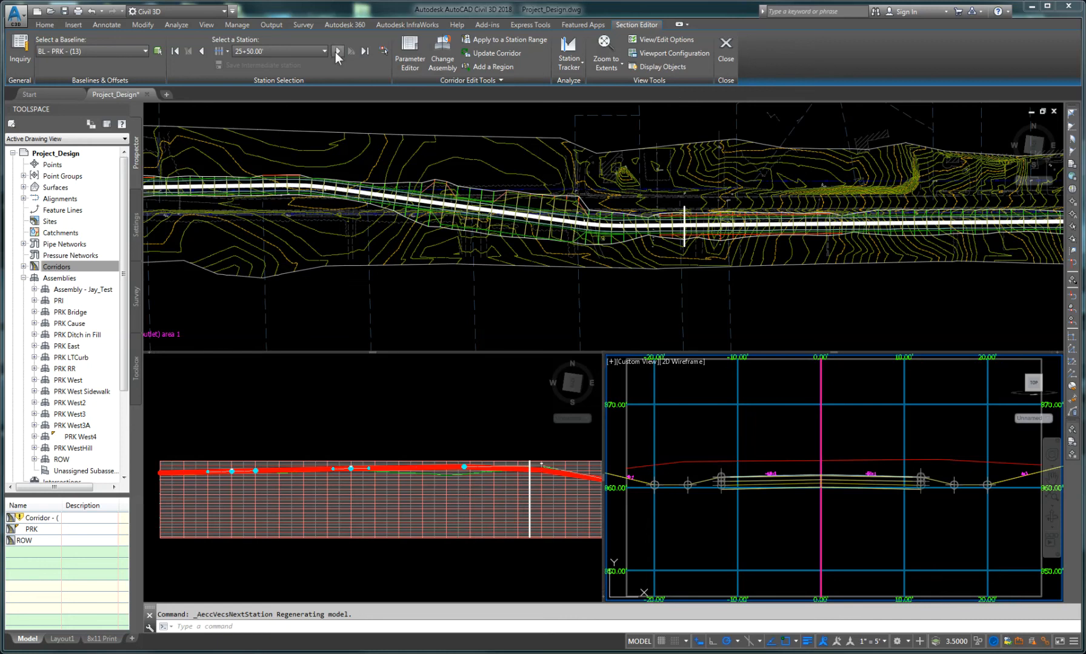
pyautogui.click(337, 52)
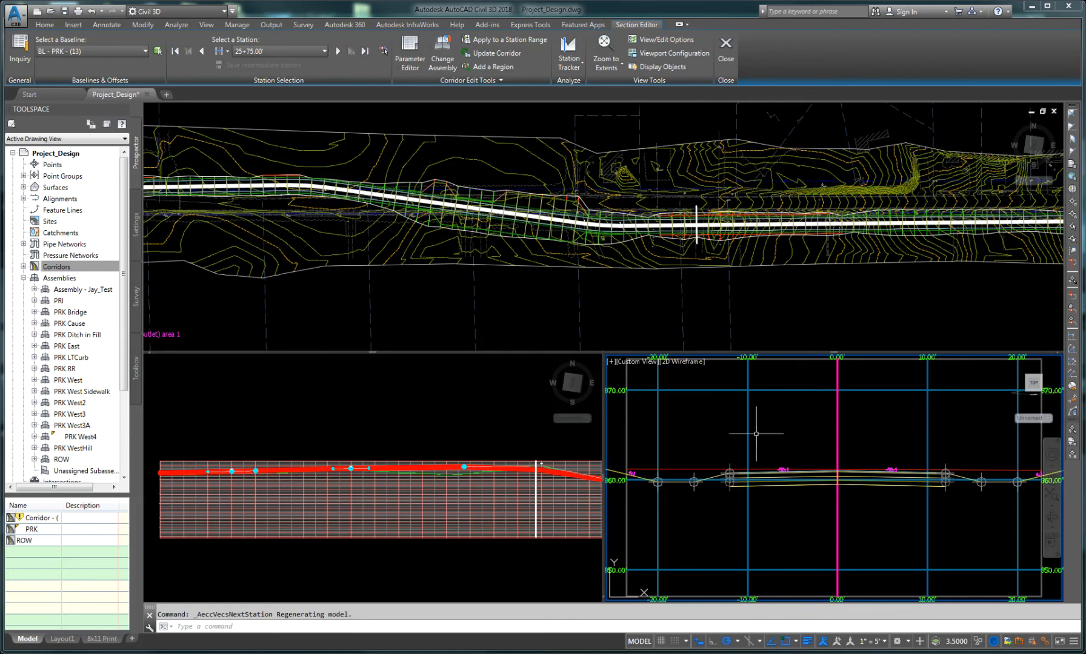
pyautogui.click(799, 431)
pyautogui.scroll(-4, 798, 435)
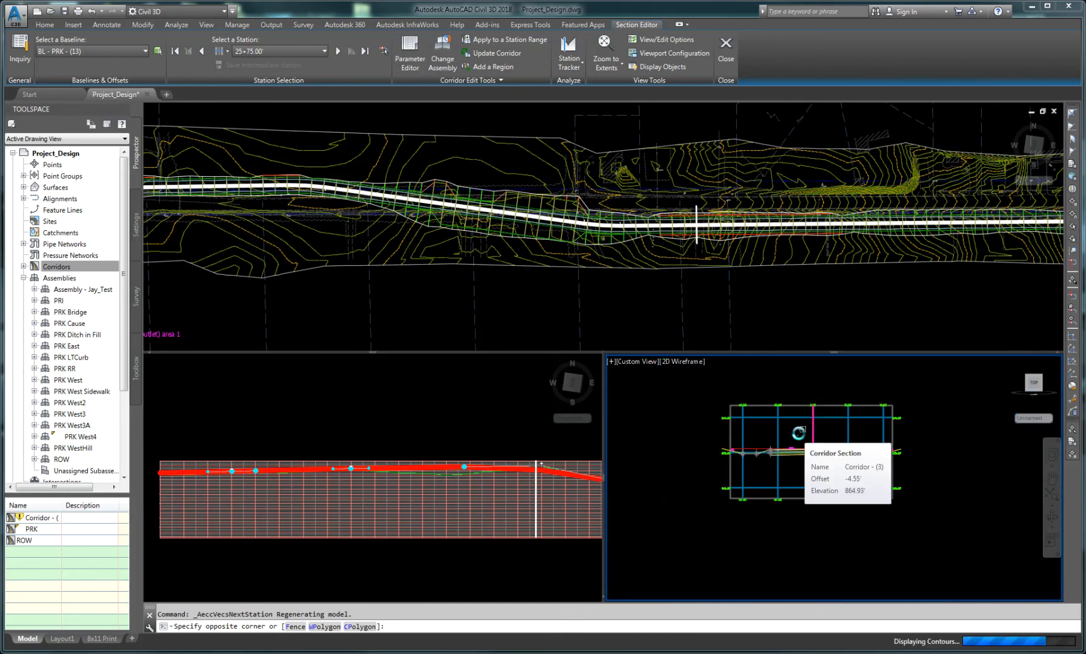
pyautogui.scroll(4, 796, 432)
pyautogui.press('Escape')
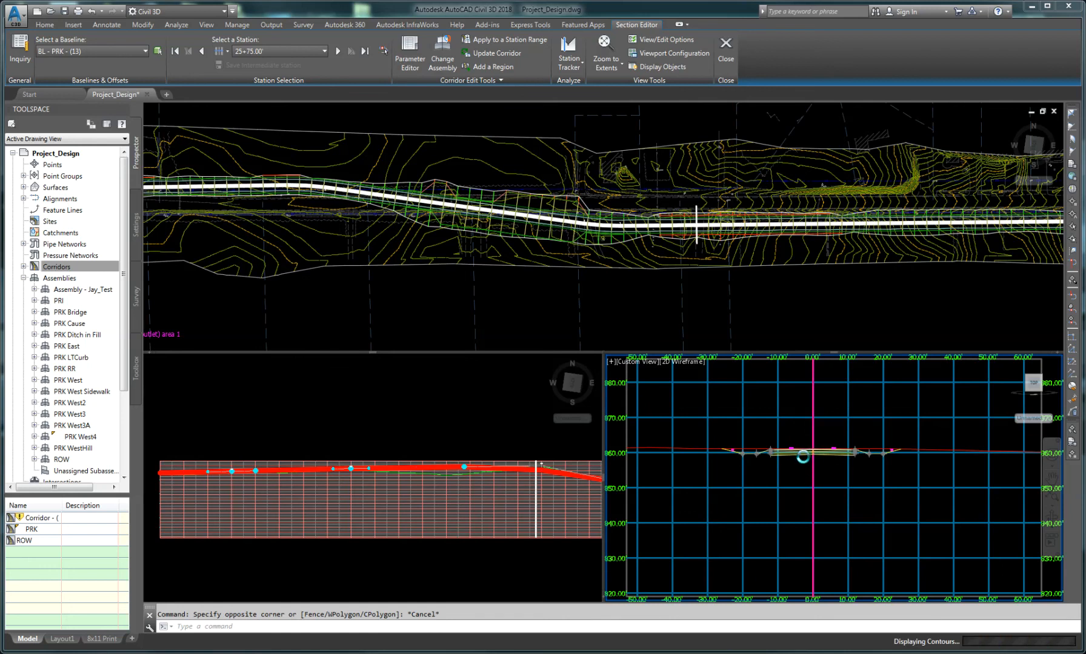
pyautogui.scroll(2, 807, 452)
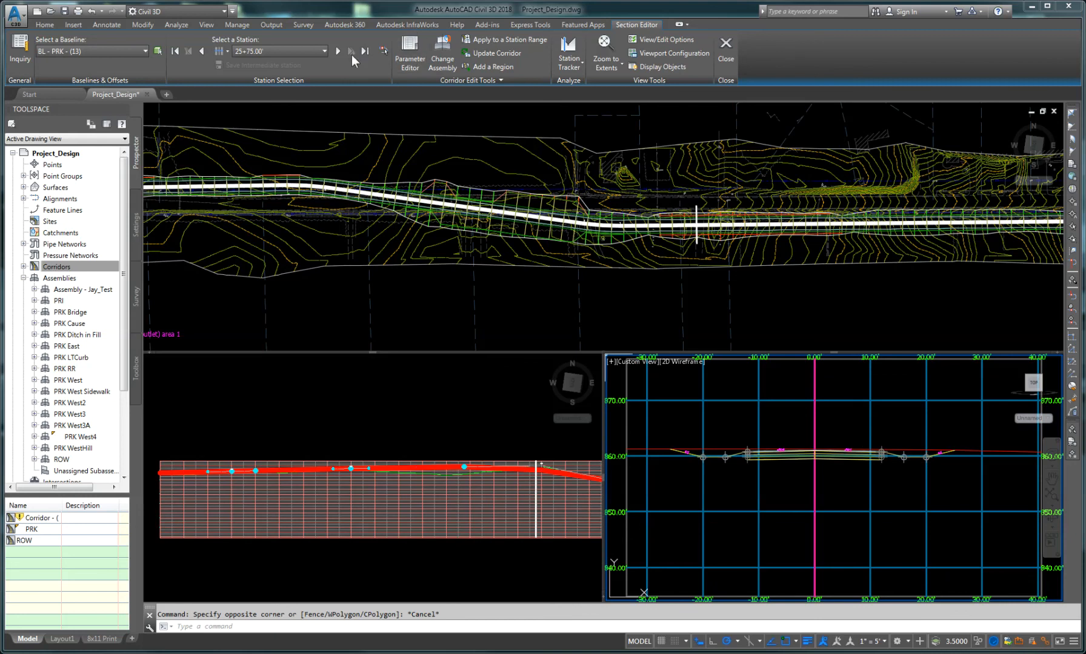
pyautogui.click(320, 51)
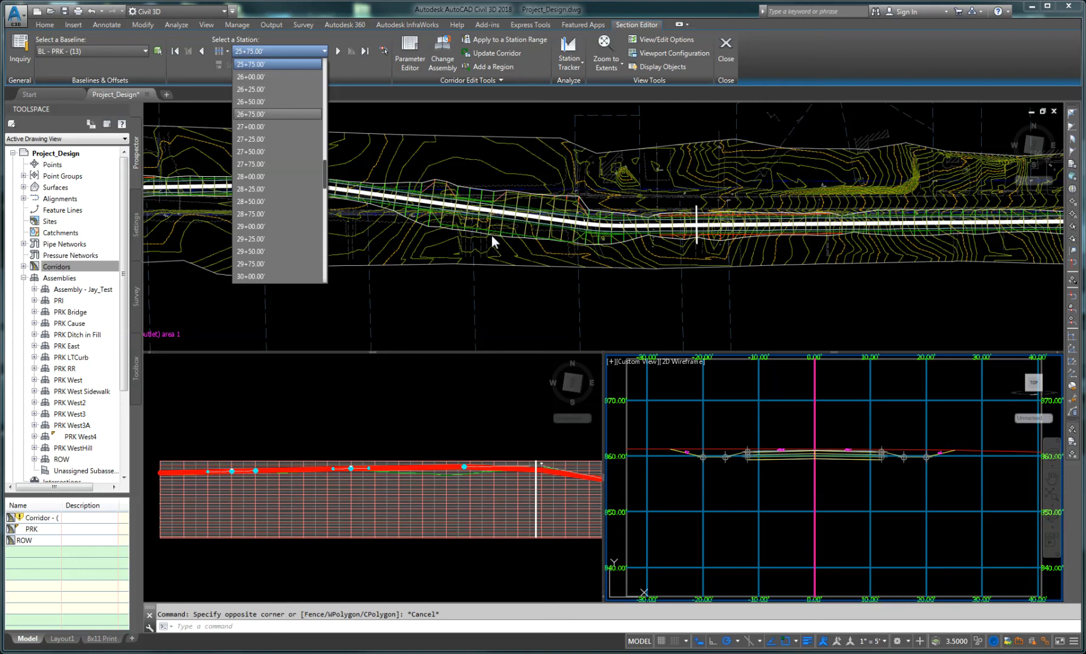
pyautogui.click(278, 114)
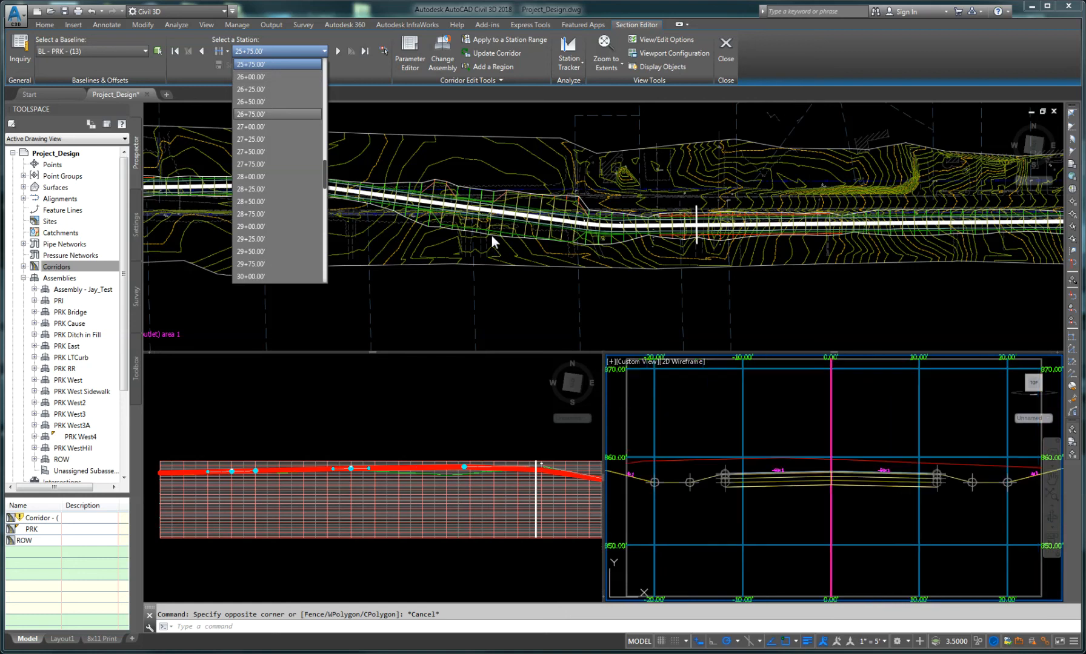